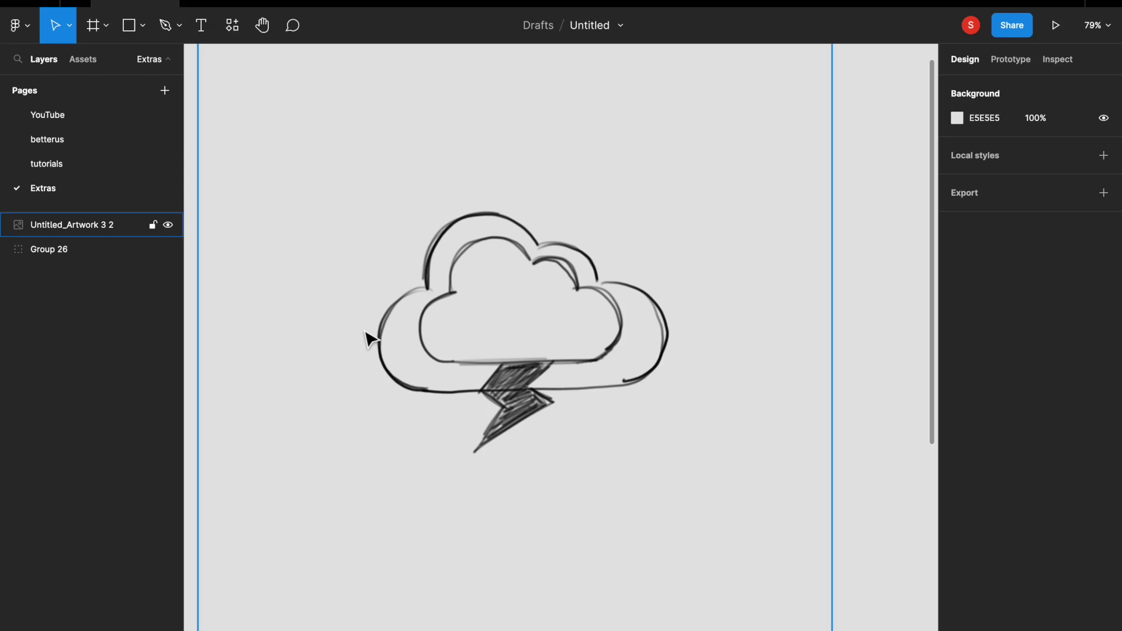
# Look through the artwork on the tutorials and YouTube pages, returning to the Extras page with the cloud sketch.
pyautogui.scroll(-3, 492, 287)
pyautogui.click(534, 340)
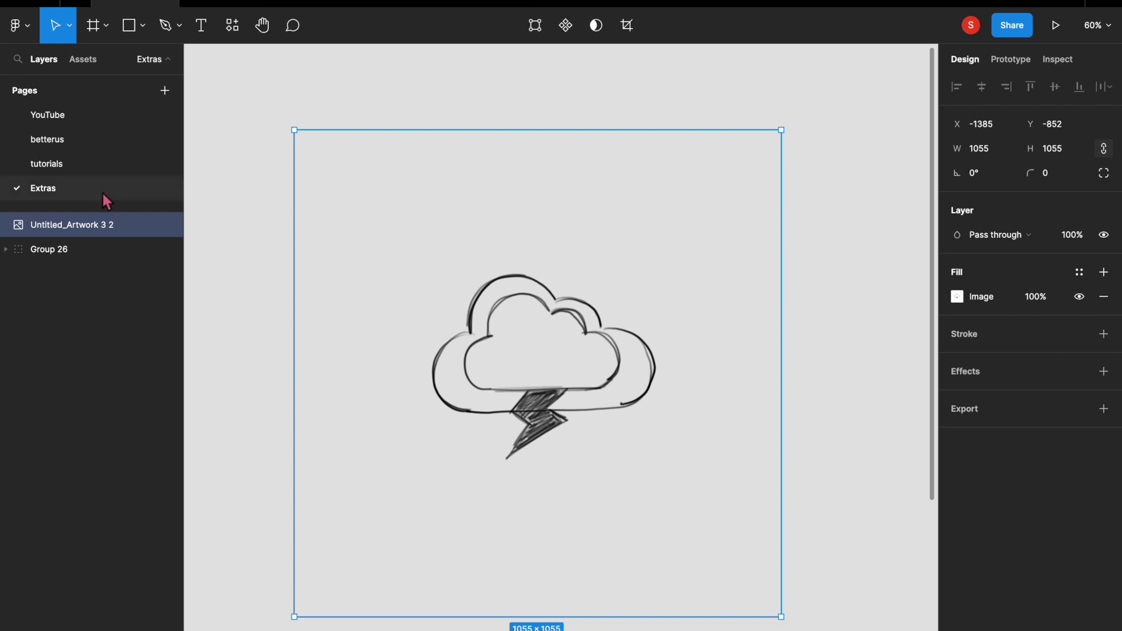
pyautogui.click(101, 175)
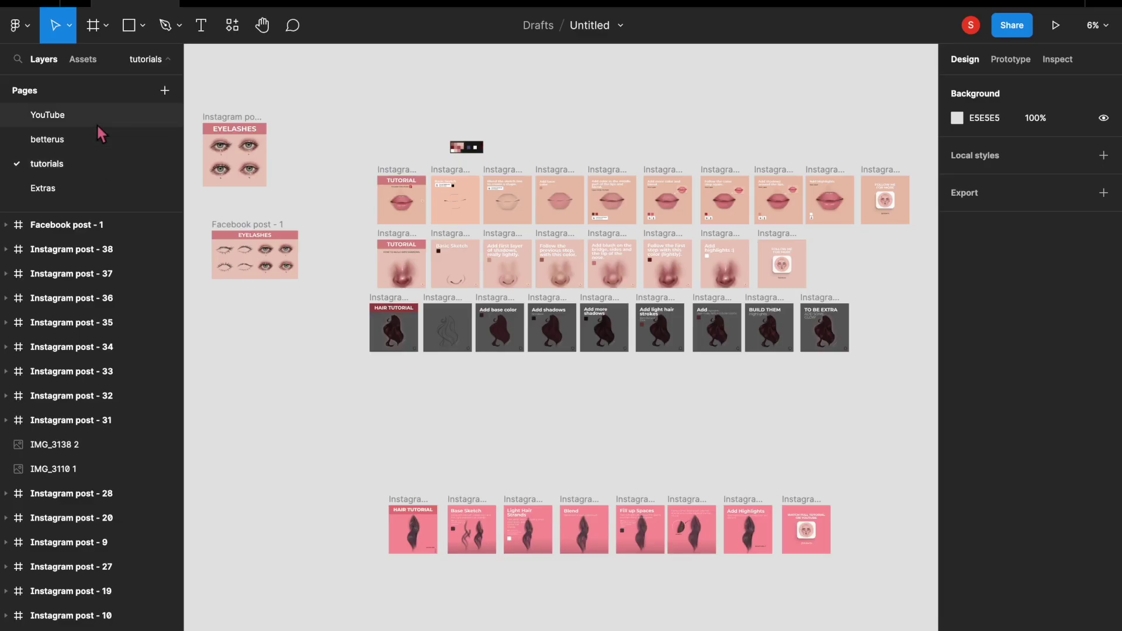
pyautogui.click(96, 124)
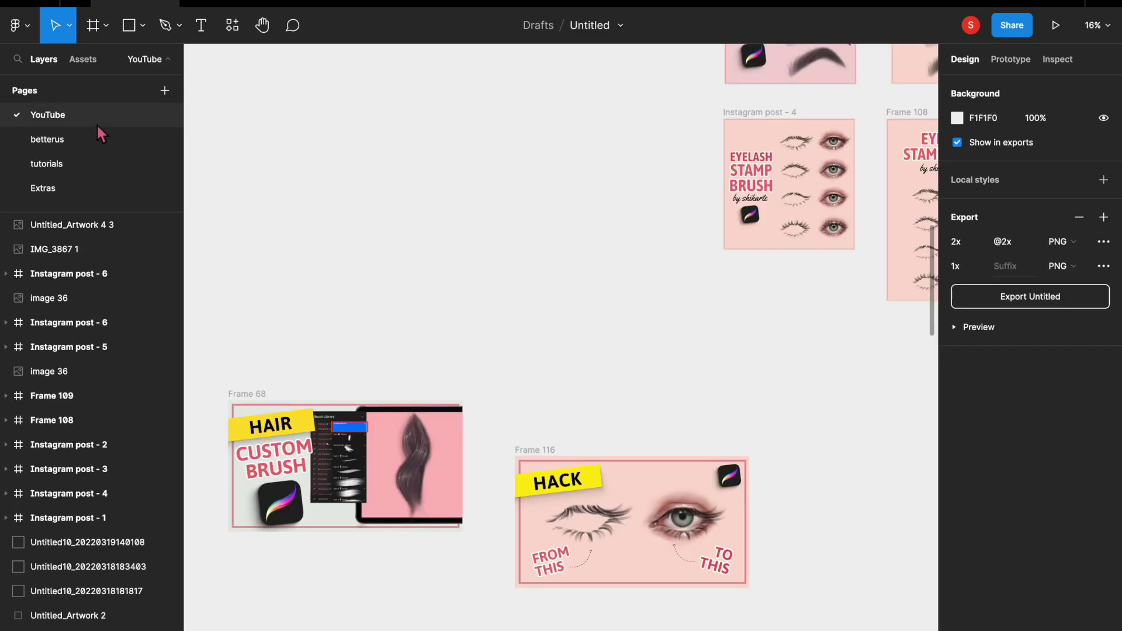
pyautogui.scroll(-5, 256, 289)
pyautogui.hscroll(-5, 258, 295)
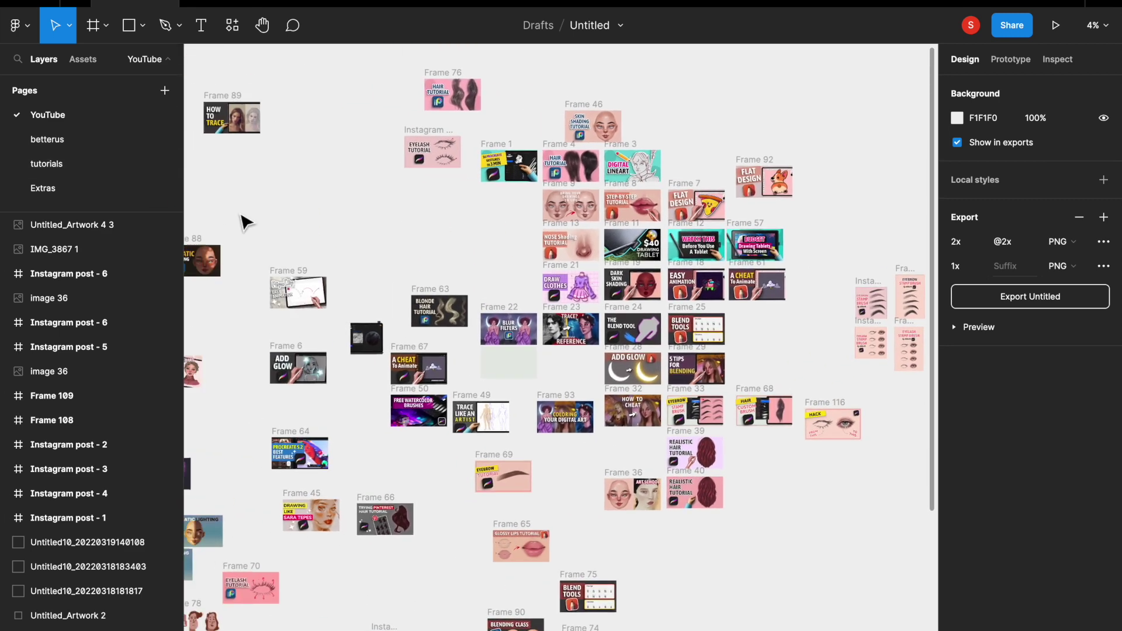
pyautogui.click(120, 169)
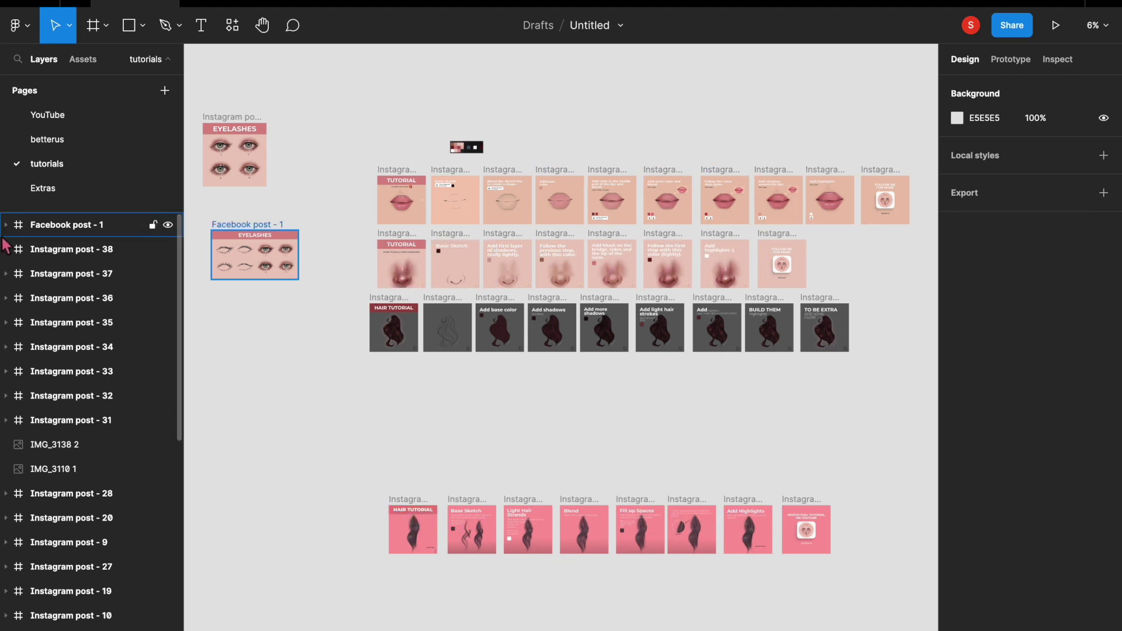
pyautogui.click(61, 188)
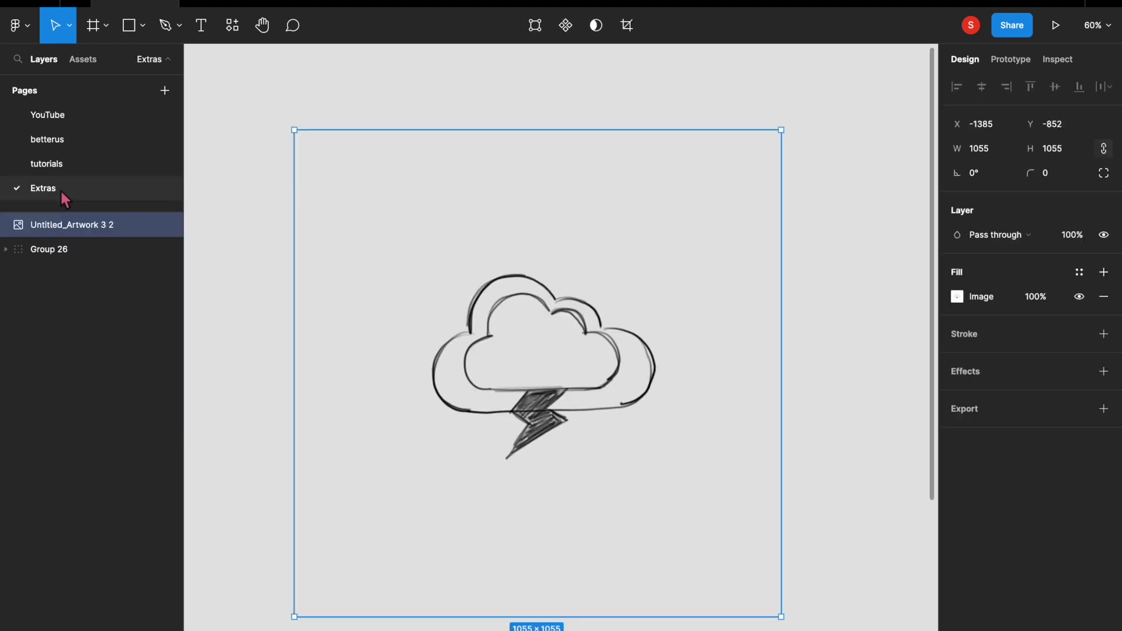
# Set the layer opacity of the cloud sketch image to 50%.
pyautogui.click(865, 350)
pyautogui.click(616, 376)
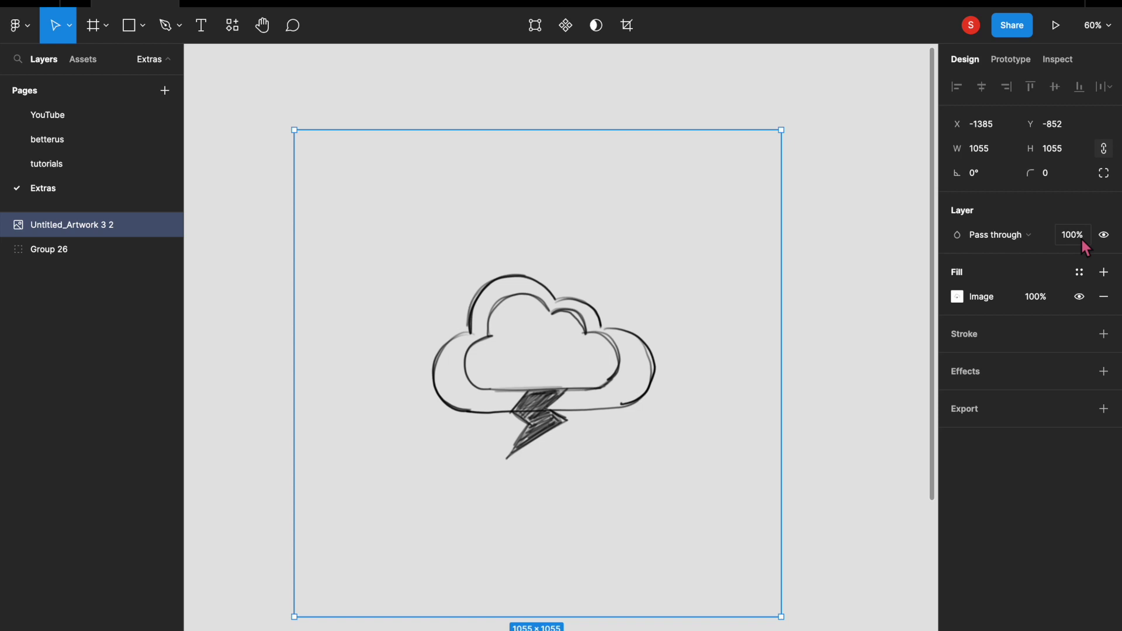
pyautogui.write('50')
pyautogui.press('Return')
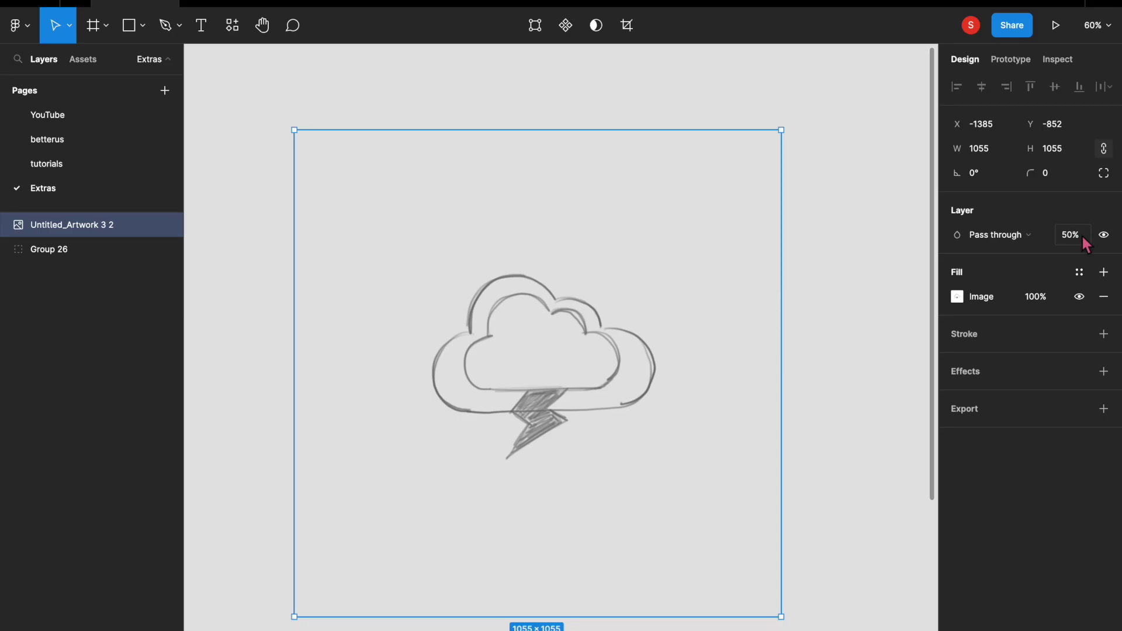
pyautogui.click(889, 321)
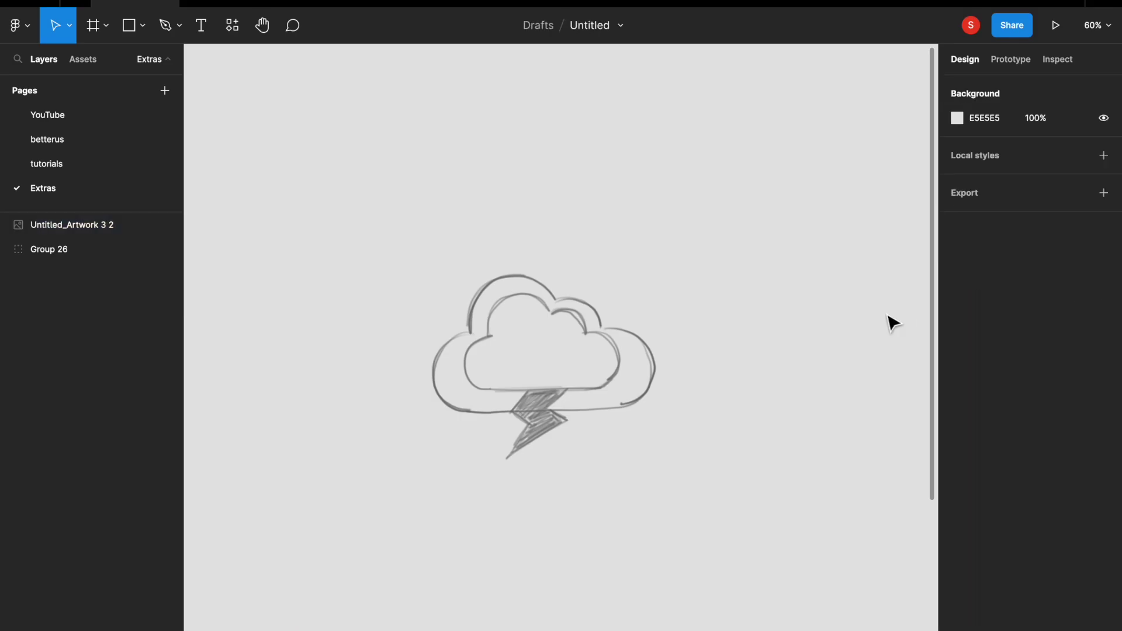
# Lock the Untitled_Artwork 3 2 sketch layer so it stays fixed on the canvas.
pyautogui.click(511, 383)
pyautogui.click(152, 225)
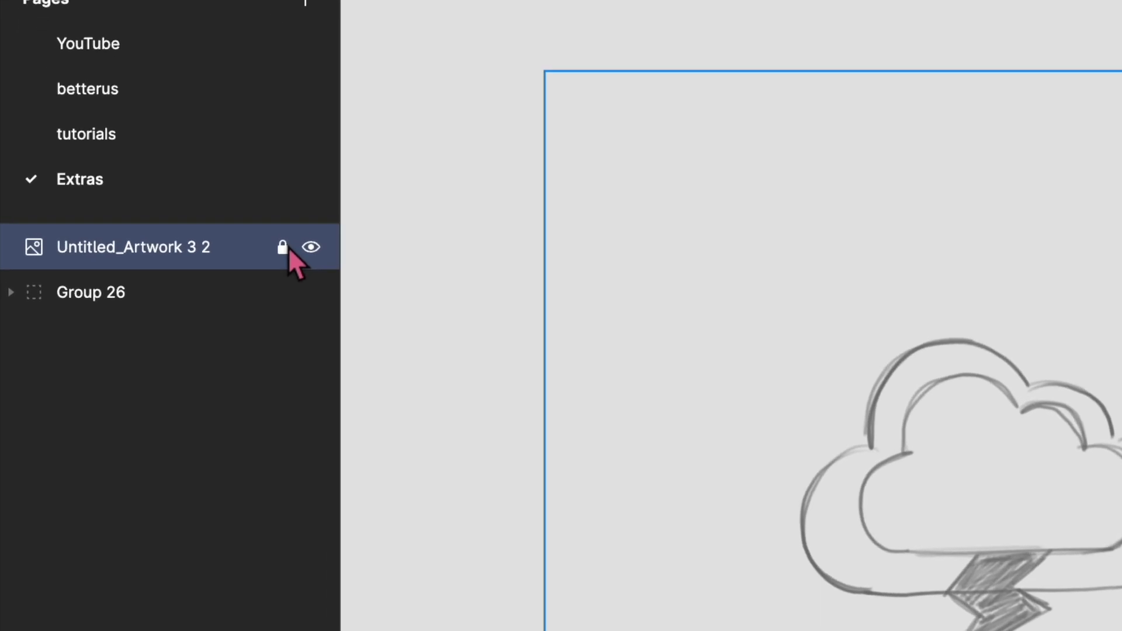
pyautogui.click(456, 320)
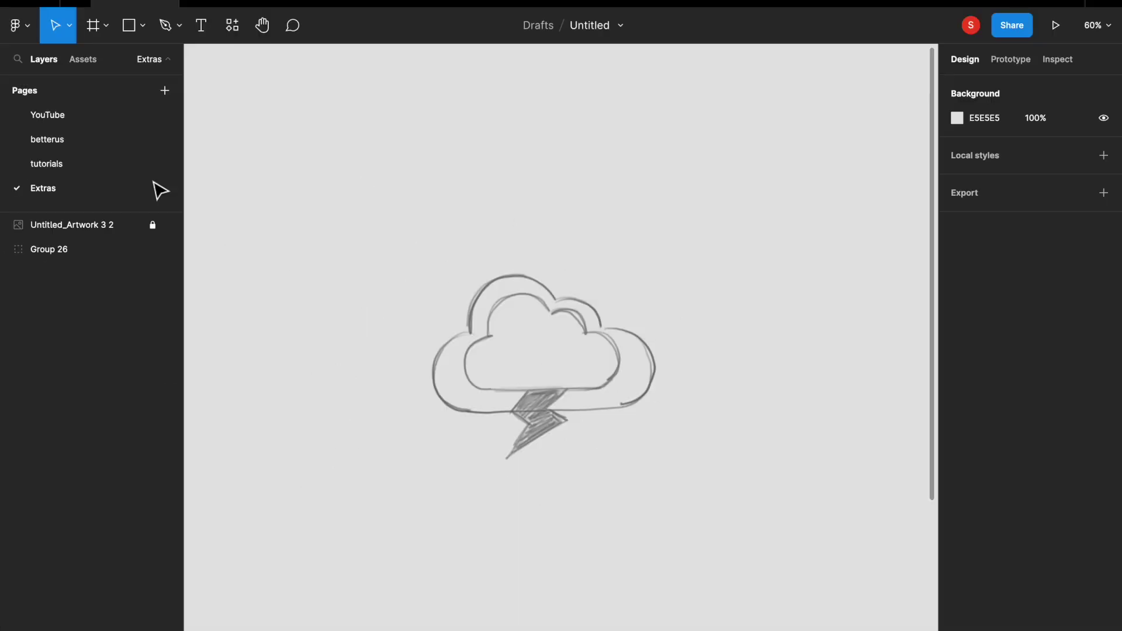
pyautogui.click(166, 26)
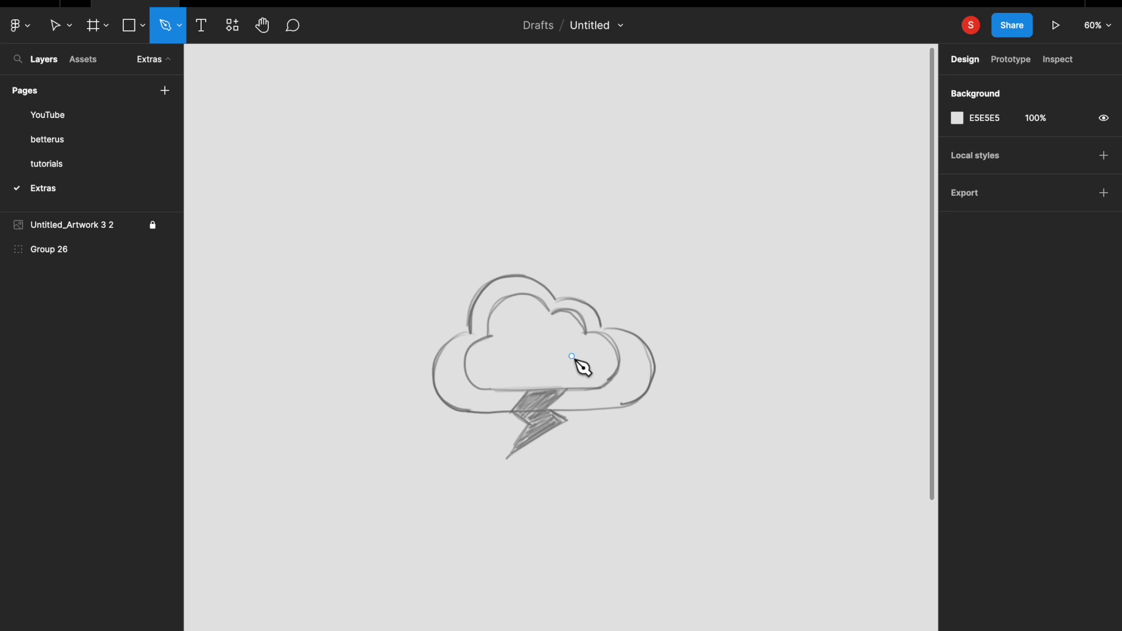
pyautogui.scroll(6, 567, 397)
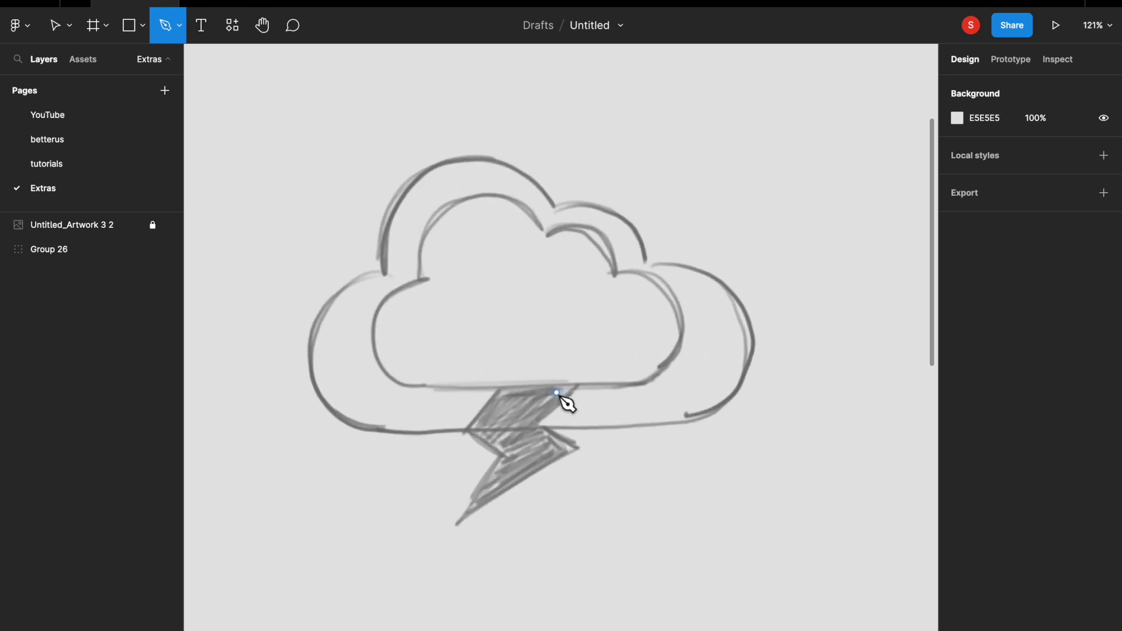
pyautogui.scroll(3, 557, 393)
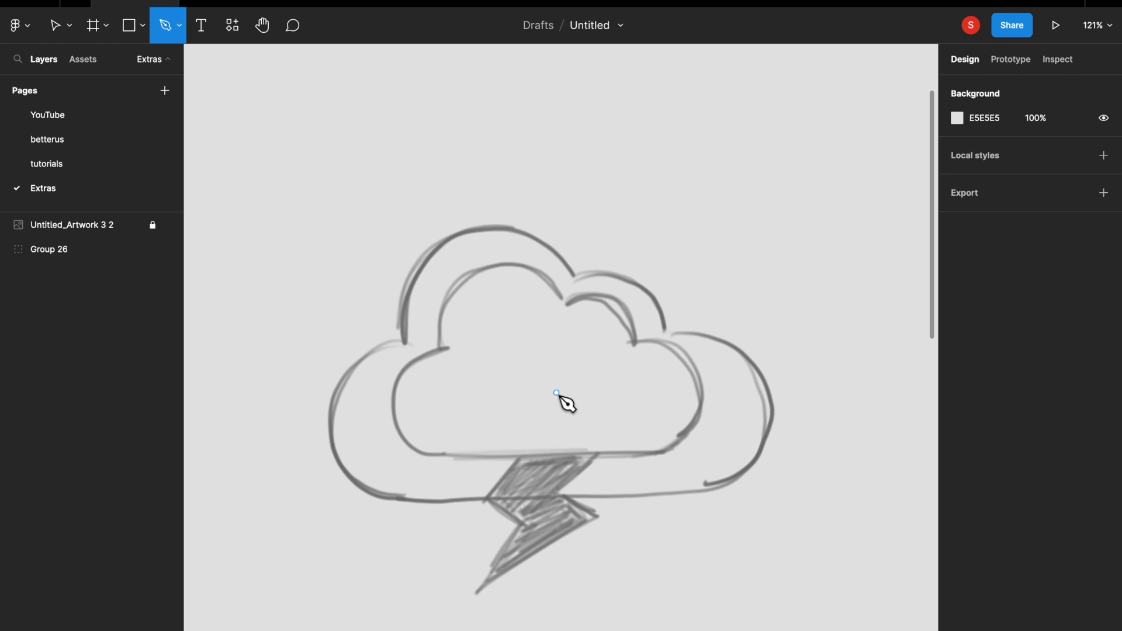
pyautogui.click(440, 349)
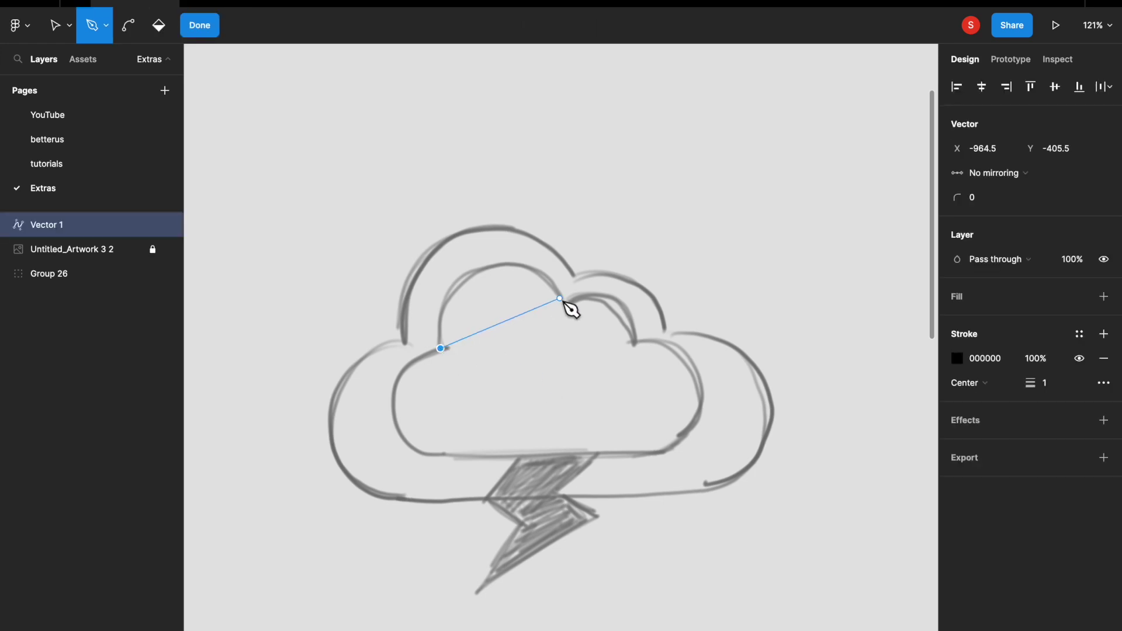
pyautogui.moveTo(560, 298); pyautogui.dragTo(672, 374)
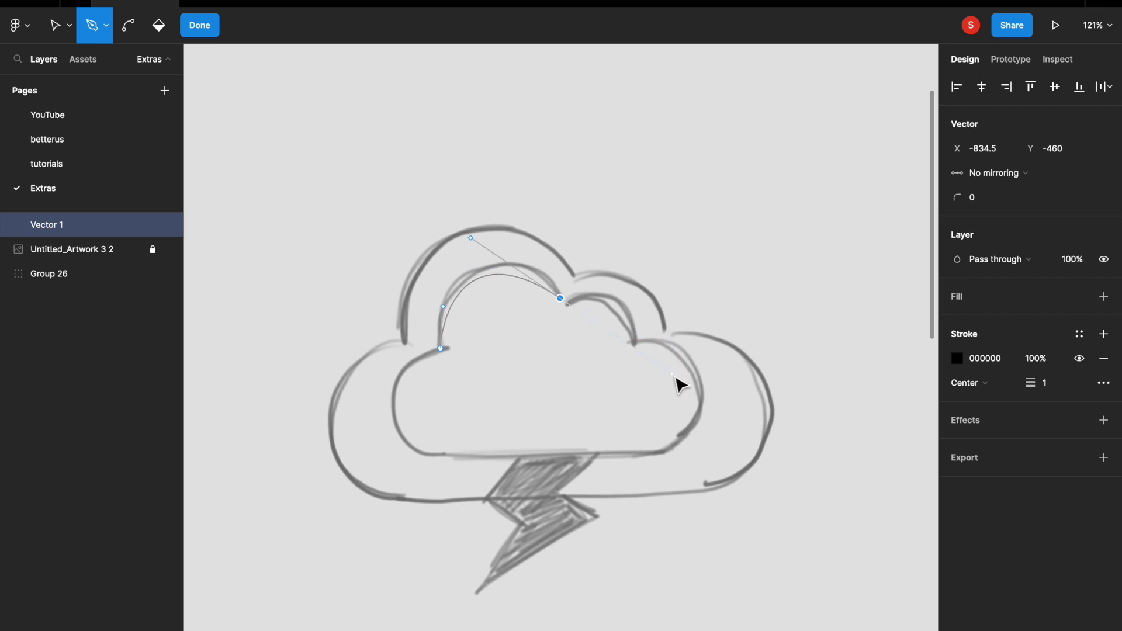
pyautogui.press('super+z')
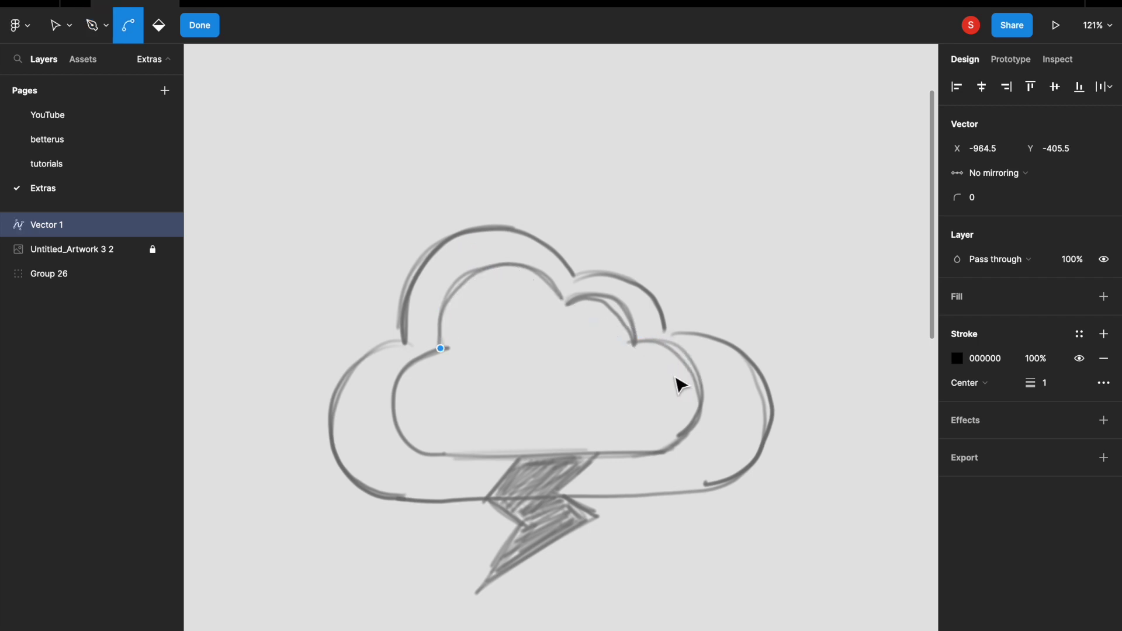
pyautogui.press('super+z')
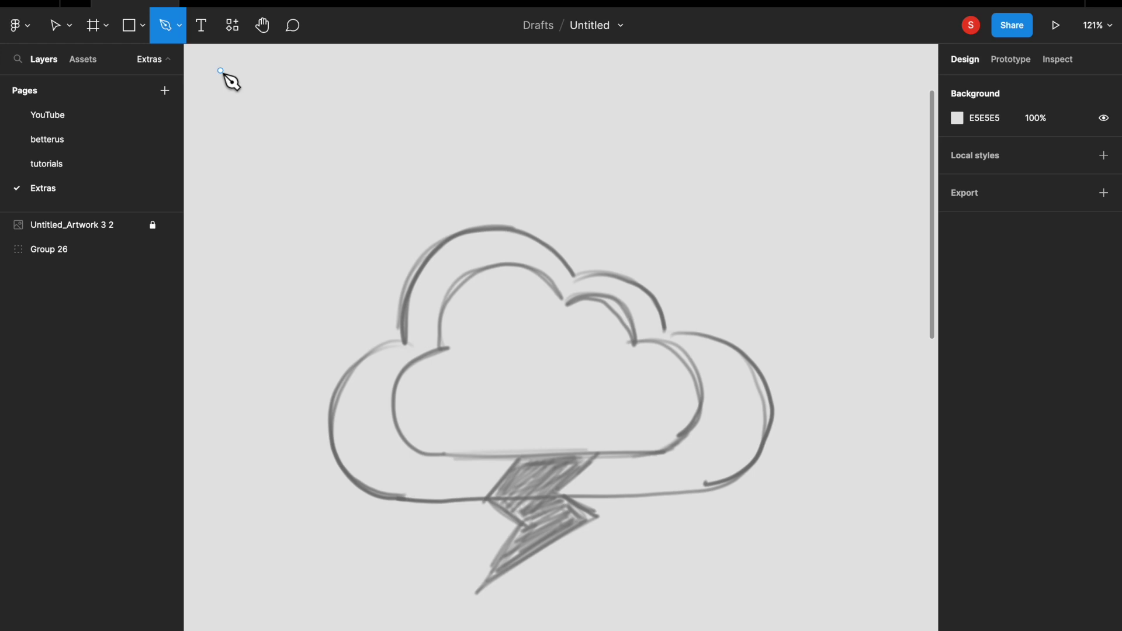
pyautogui.press('Escape')
# Search the Figma Community for "cloud".
pyautogui.click(128, 76)
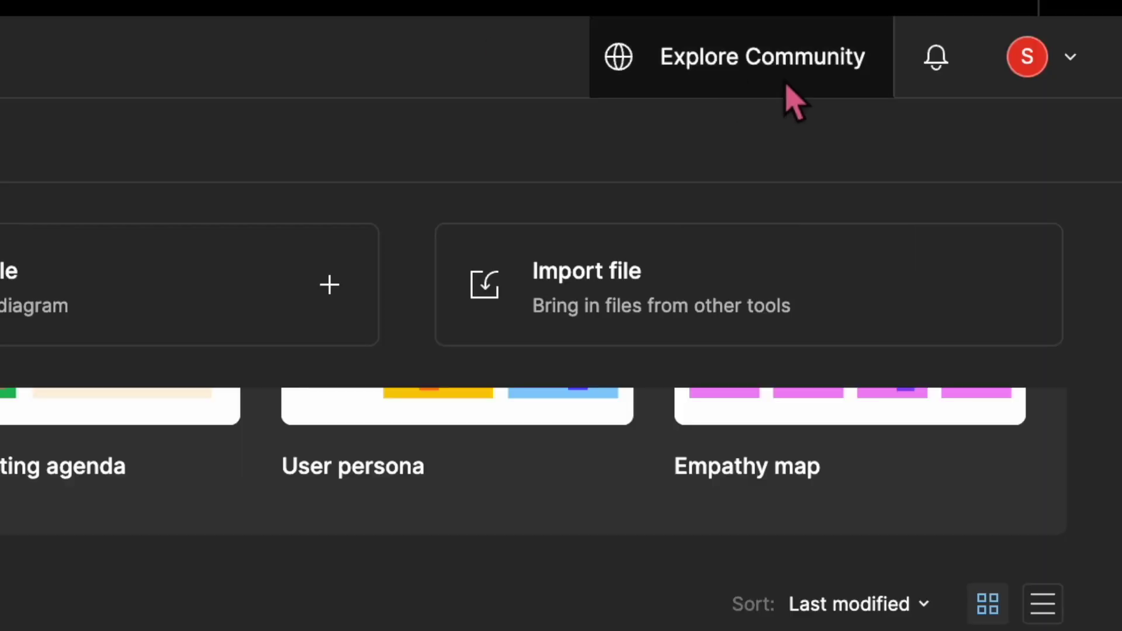
pyautogui.click(952, 153)
pyautogui.write('cloud')
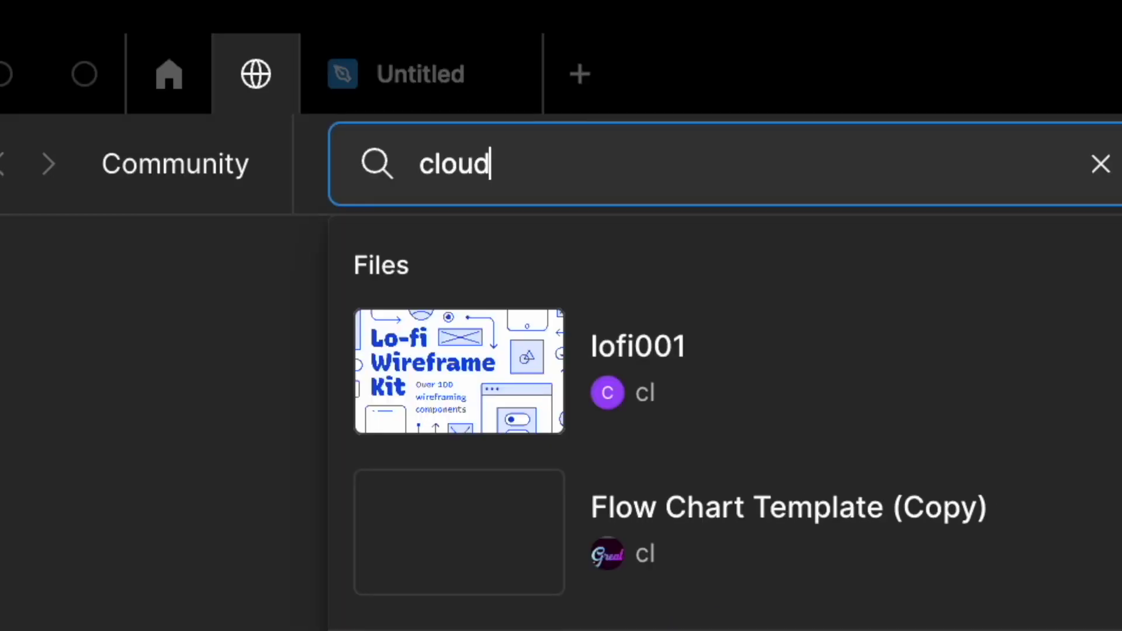
pyautogui.press('Return')
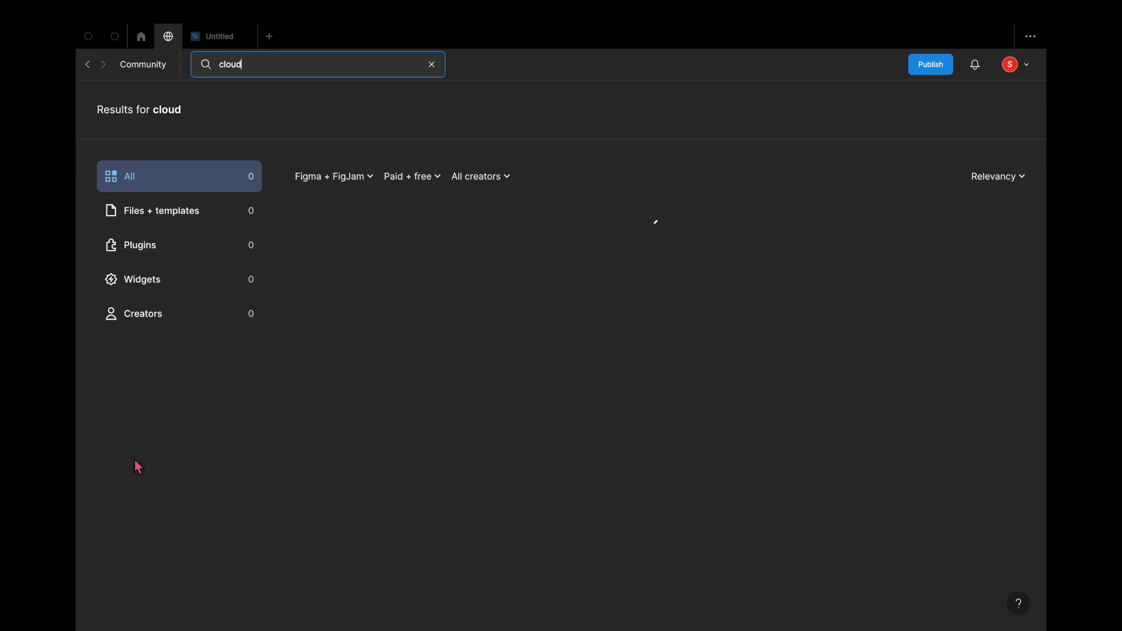
# Browse the cloud search results and open the page of the translucent cloud with the orange sun.
pyautogui.scroll(-1, 187, 547)
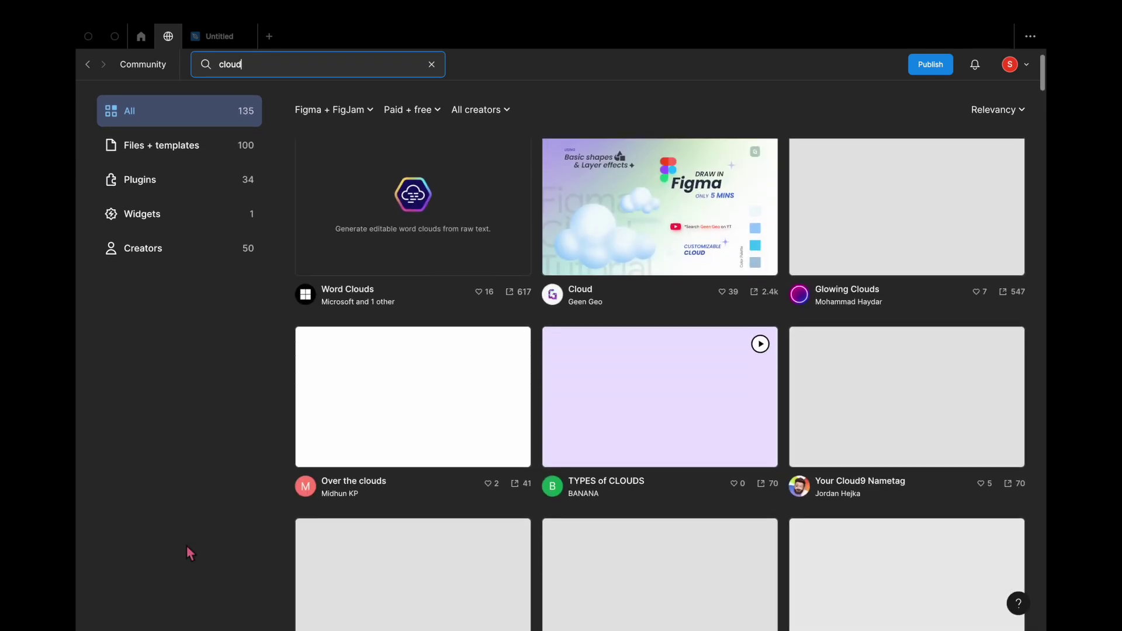
pyautogui.scroll(-3, 187, 553)
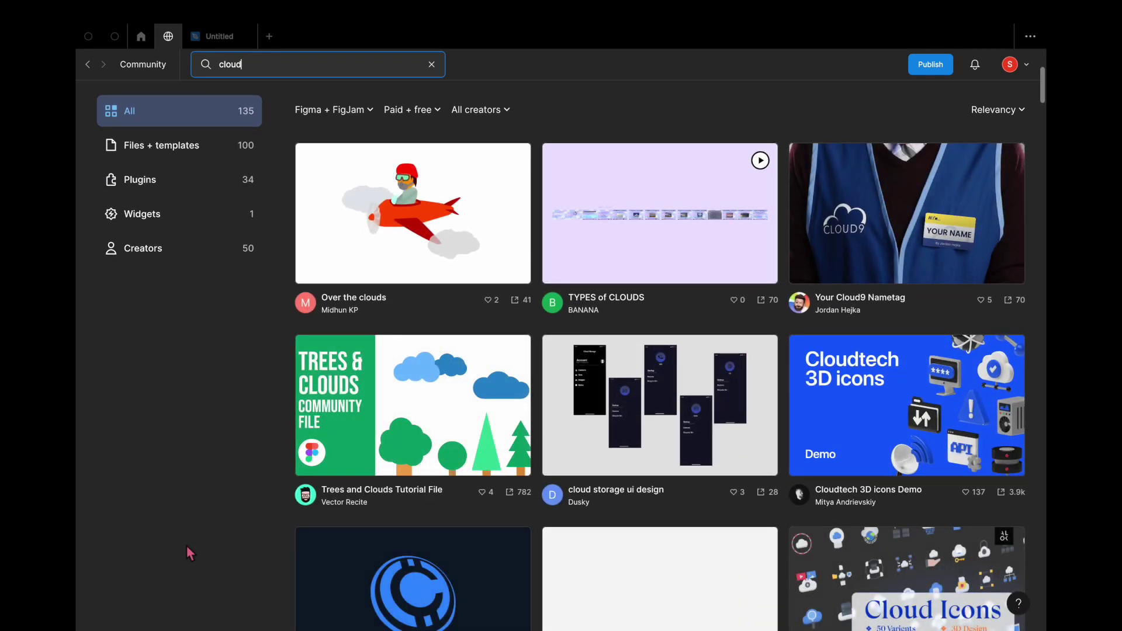
pyautogui.scroll(-4, 187, 547)
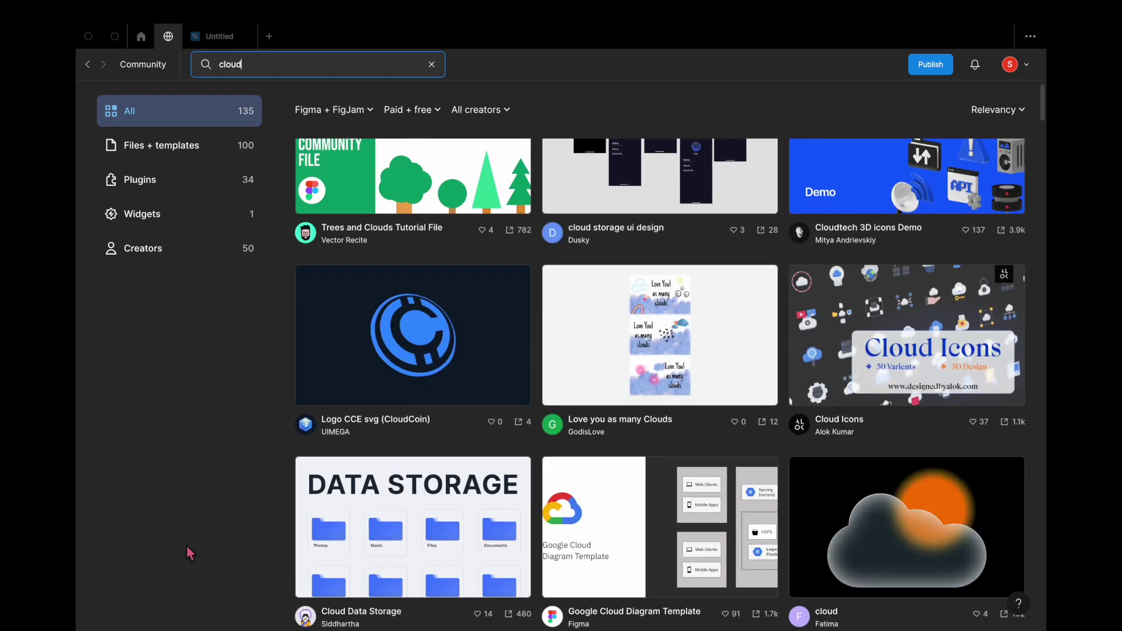
pyautogui.scroll(-2, 187, 545)
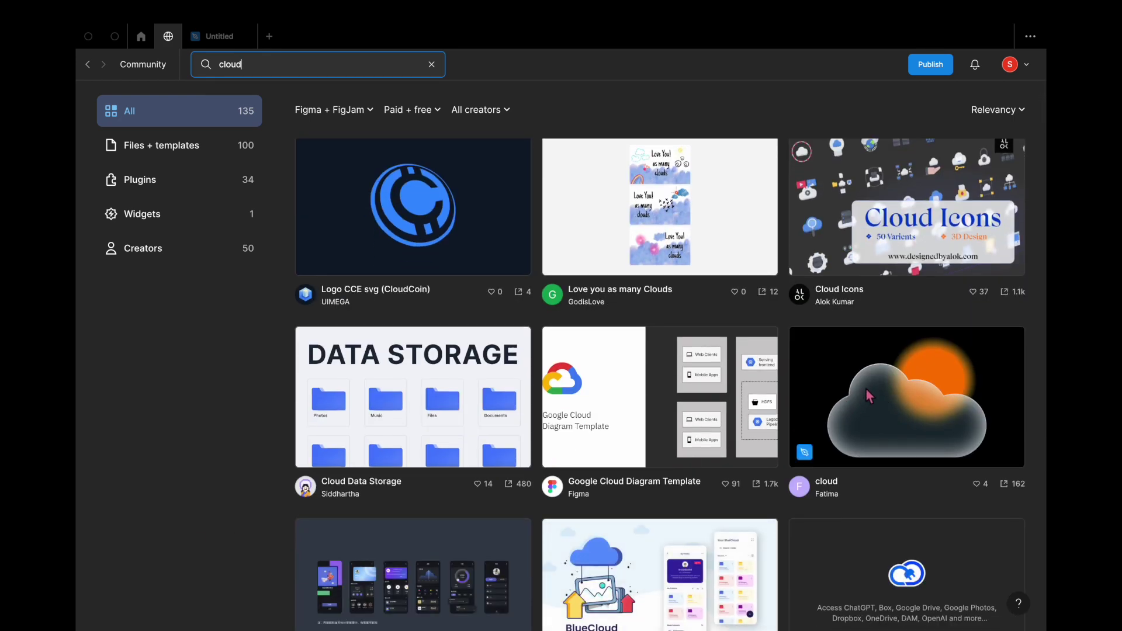
pyautogui.scroll(-2, 867, 387)
pyautogui.click(910, 293)
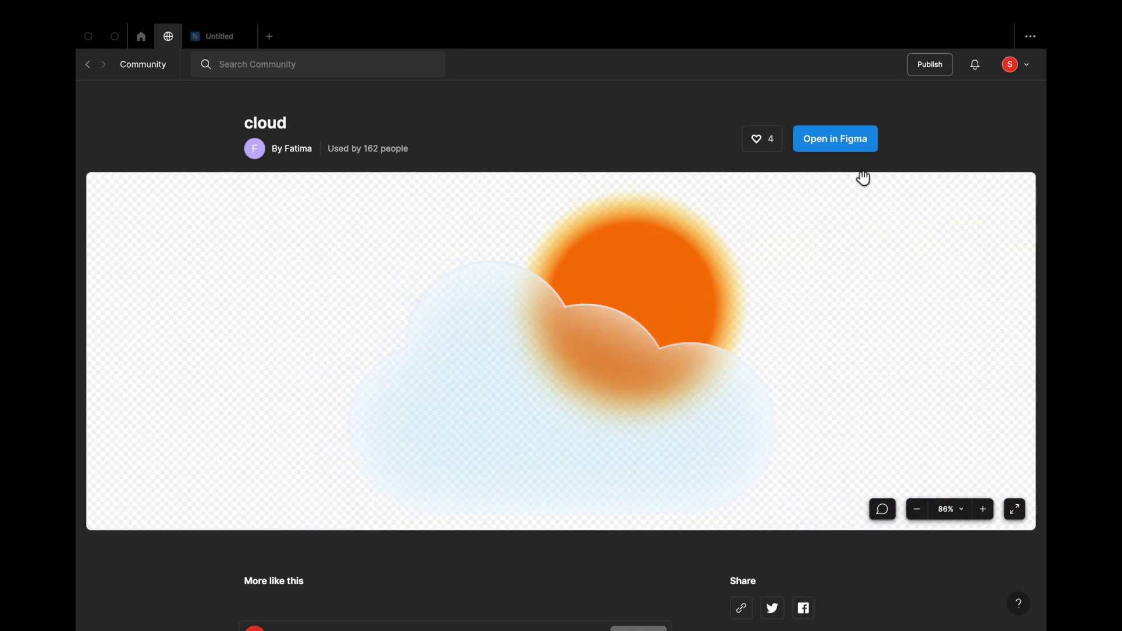
# Open the cloud community file for editing, examine the circles in its Union shape, and copy the whole cloud.
pyautogui.click(844, 144)
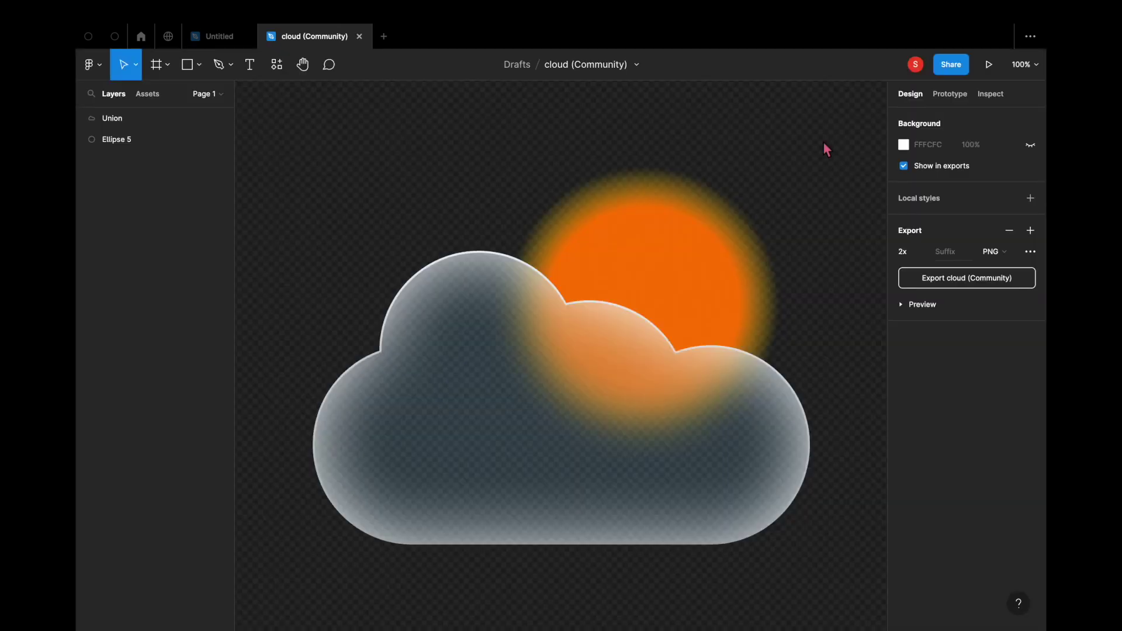
pyautogui.click(443, 453)
pyautogui.doubleClick(446, 456)
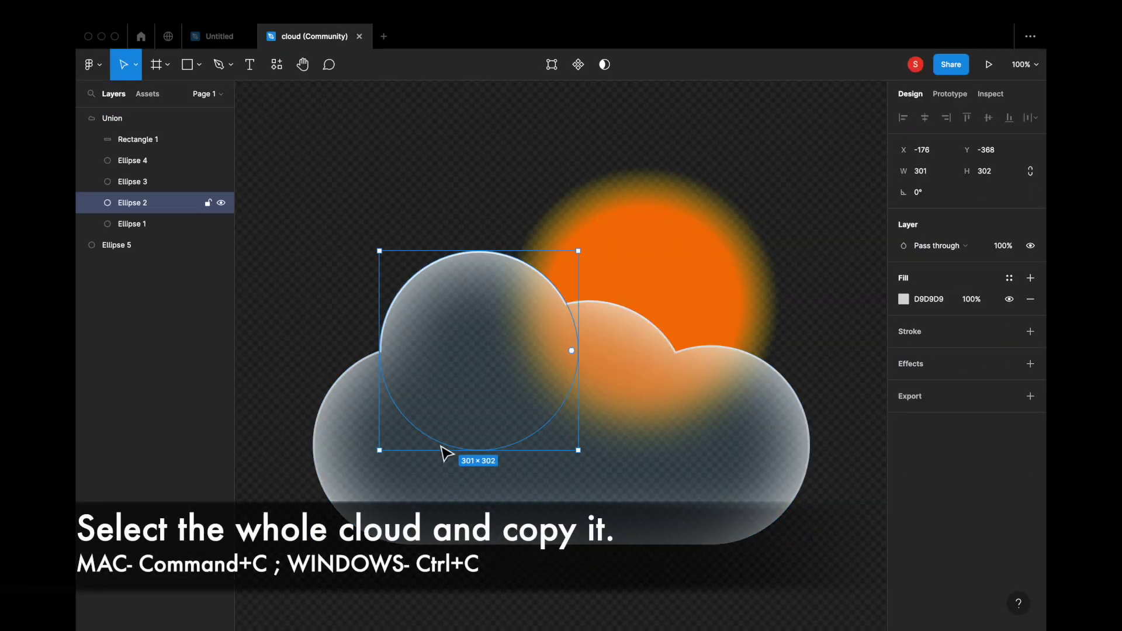
pyautogui.click(446, 501)
pyautogui.click(393, 496)
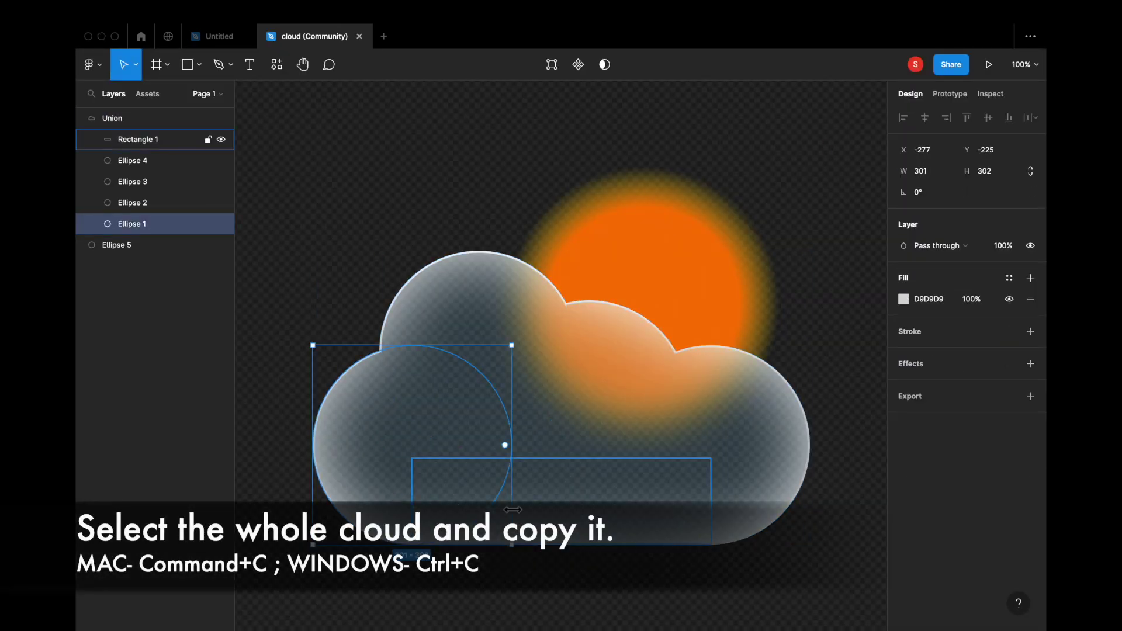
pyautogui.click(562, 511)
pyautogui.click(742, 446)
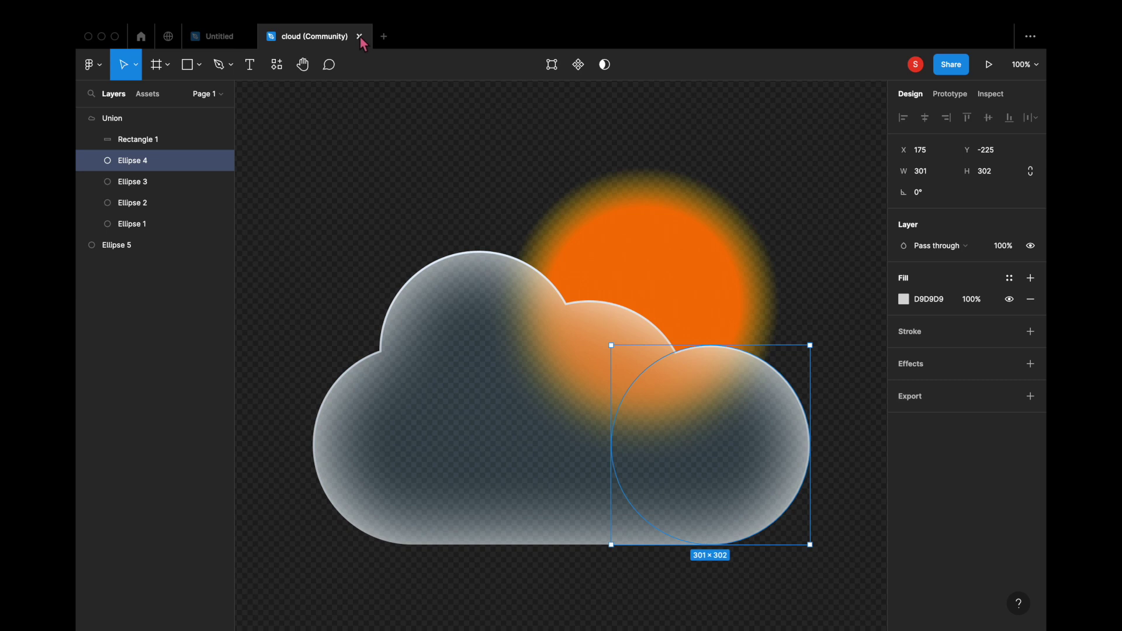
# Close the community file and paste the cloud over the sketch as a 320 × 189.11 shape with fill 8ED6FF and no effects.
pyautogui.click(360, 36)
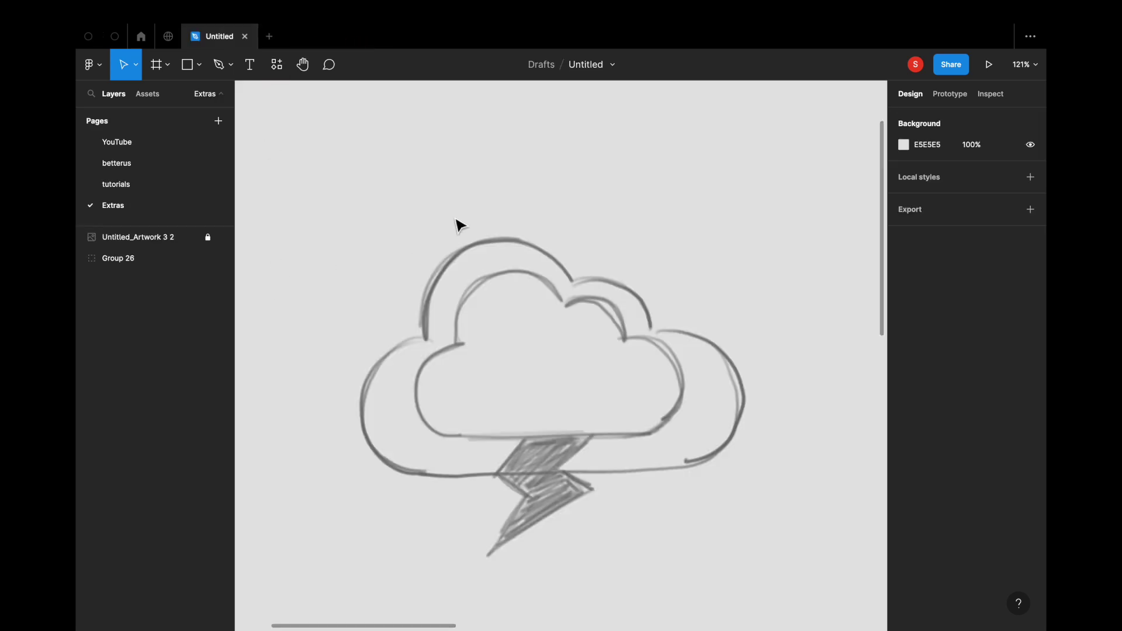
pyautogui.press('super+v')
pyautogui.click(1029, 352)
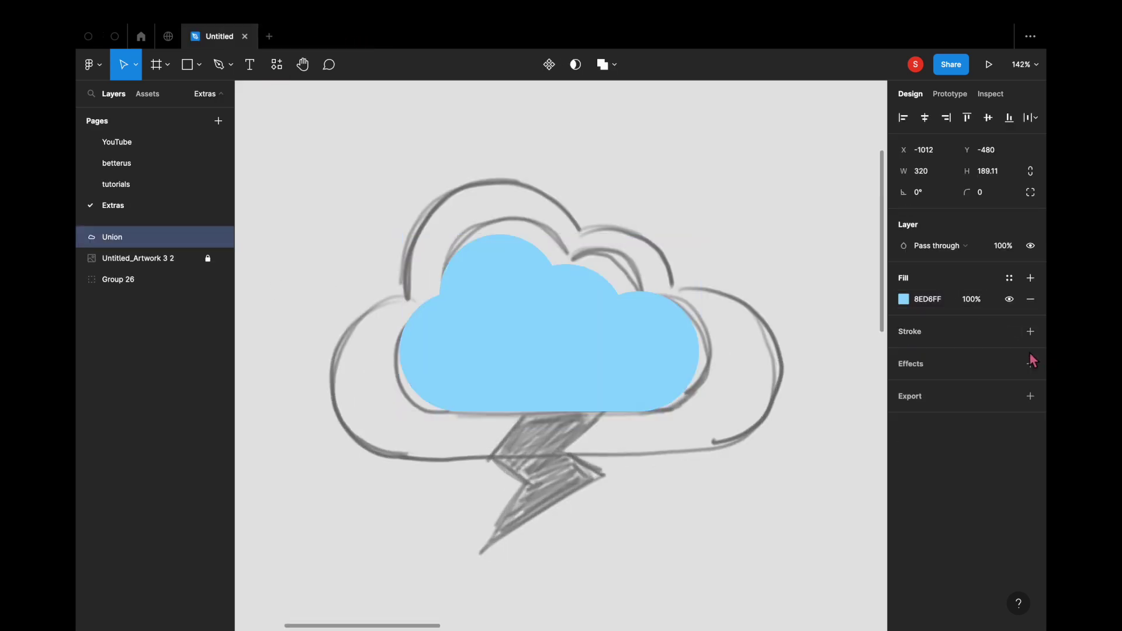
# Move the Ellipse 1 circle inside the cloud union to X -1020, Y -412, following the sketch's inner outline.
pyautogui.doubleClick(437, 365)
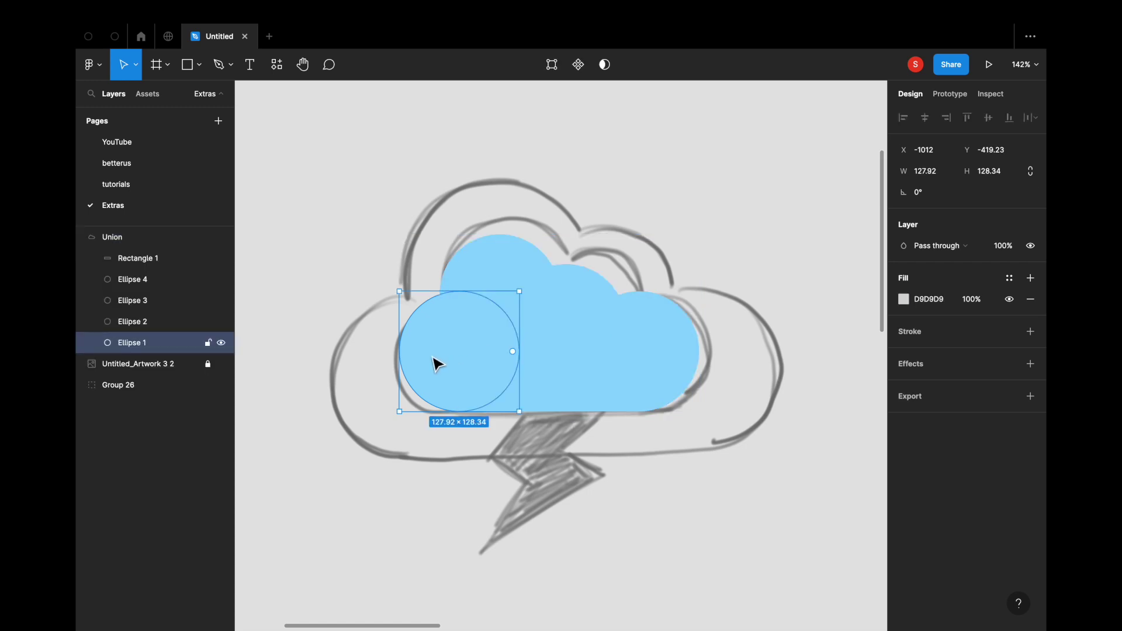
pyautogui.doubleClick(437, 365)
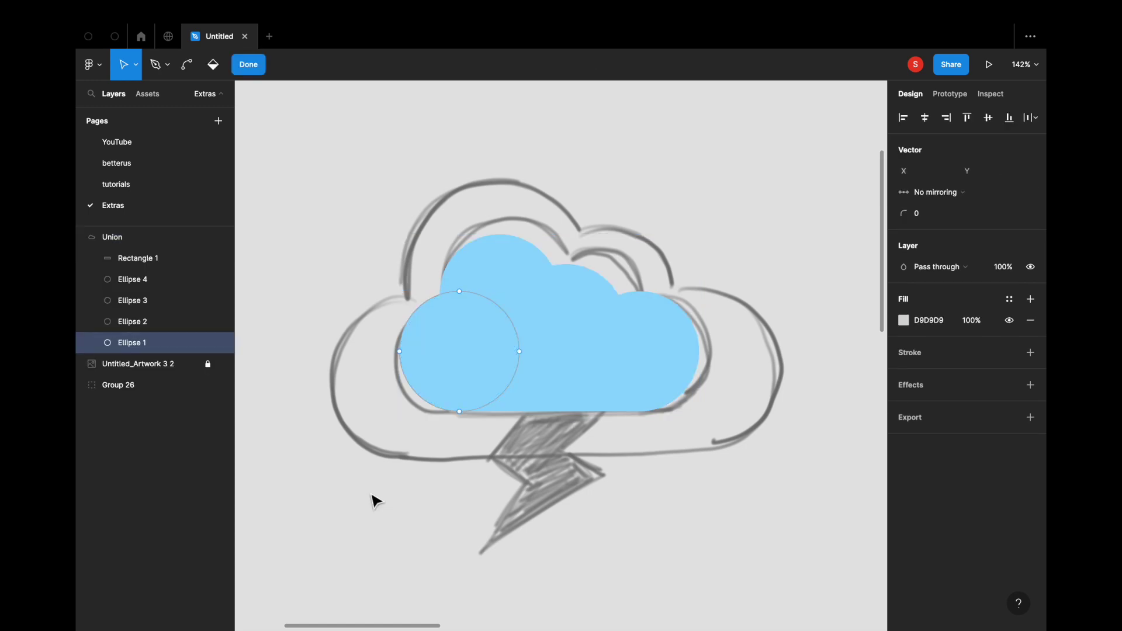
pyautogui.press('Escape')
pyautogui.moveTo(461, 356); pyautogui.dragTo(456, 364)
pyautogui.scroll(-2, 457, 363)
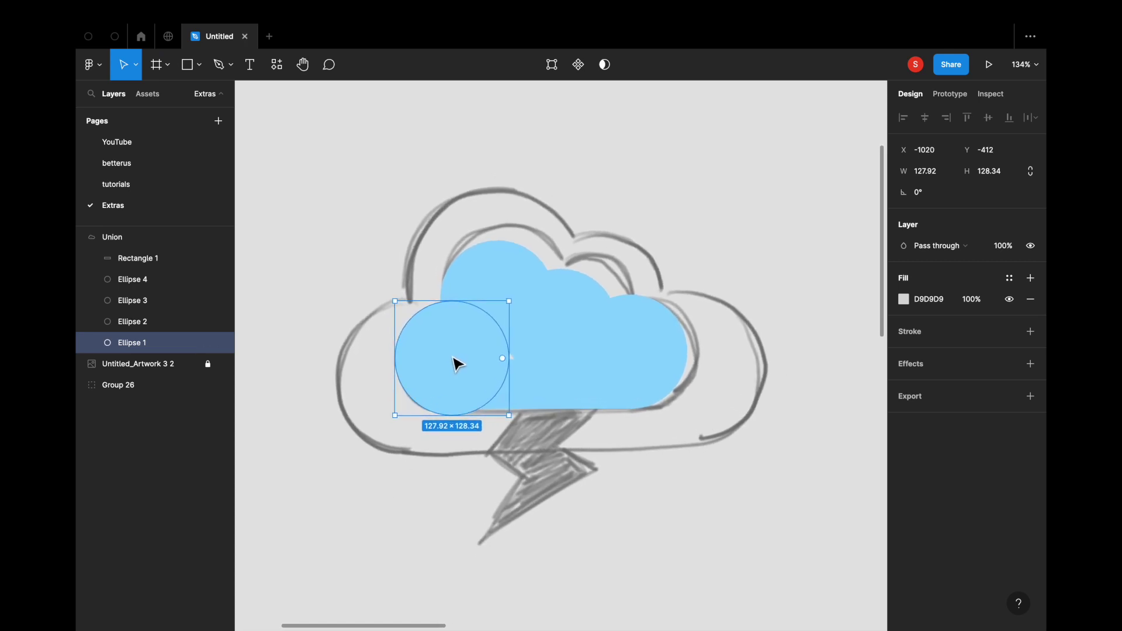
# Set the whole cloud union's layer opacity to 70% so the sketch shows through.
pyautogui.click(571, 356)
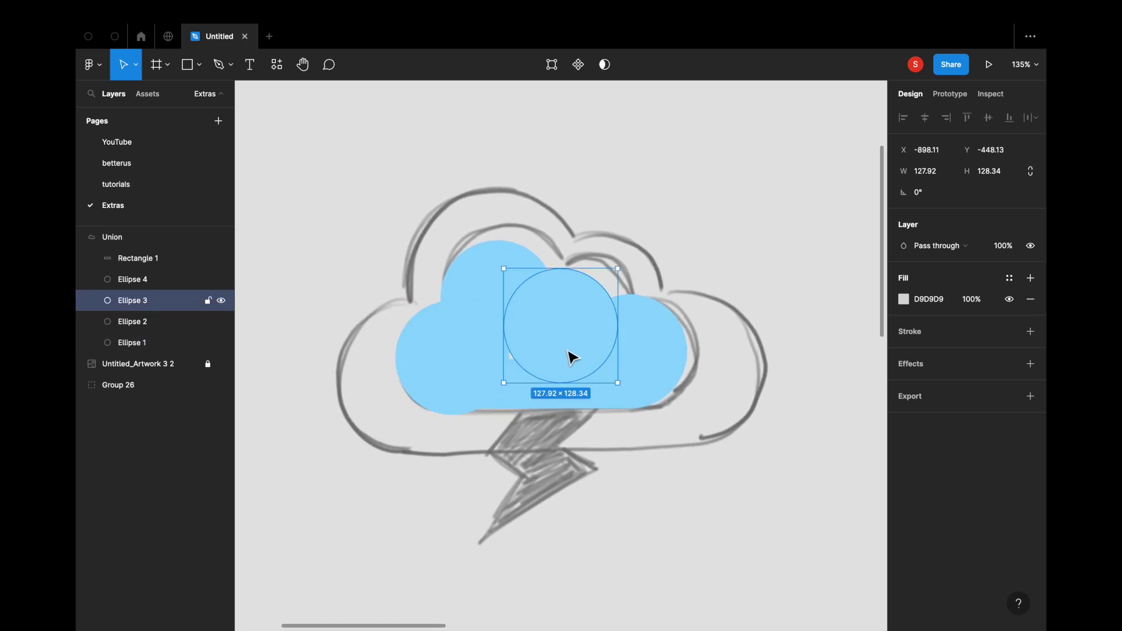
pyautogui.click(699, 168)
pyautogui.click(576, 317)
pyautogui.click(1004, 251)
pyautogui.write('70')
pyautogui.press('Return')
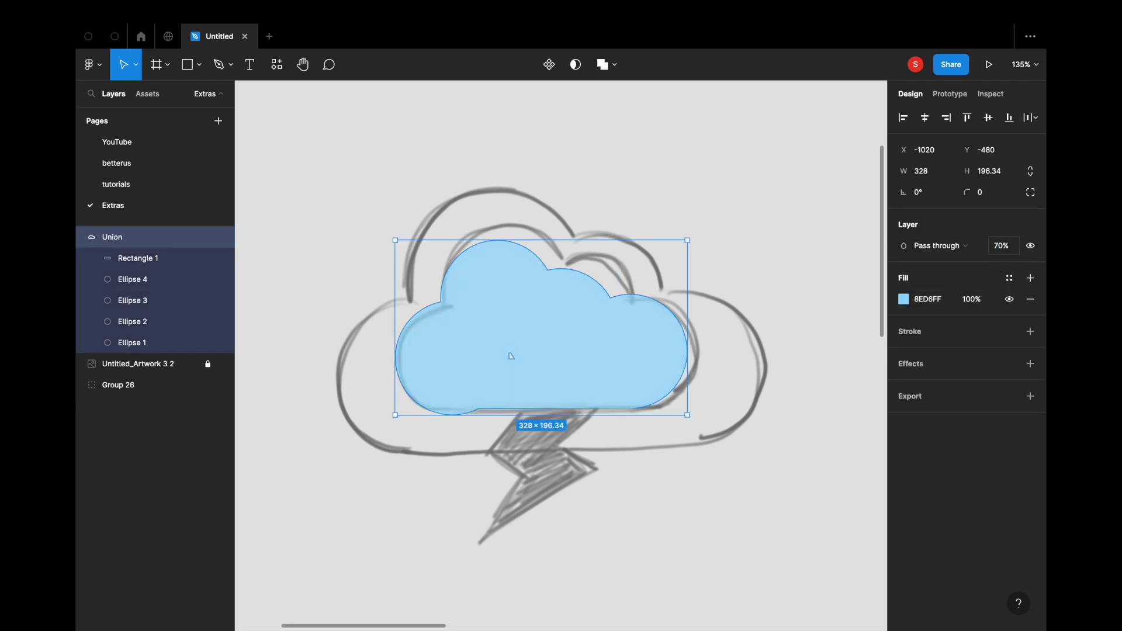
# Scale down and flatten Ellipse 1 to about 123 × 116 at X -1019, Y -404, fitting the sketch's inner left curve.
pyautogui.click(788, 225)
pyautogui.click(451, 358)
pyautogui.click(452, 359)
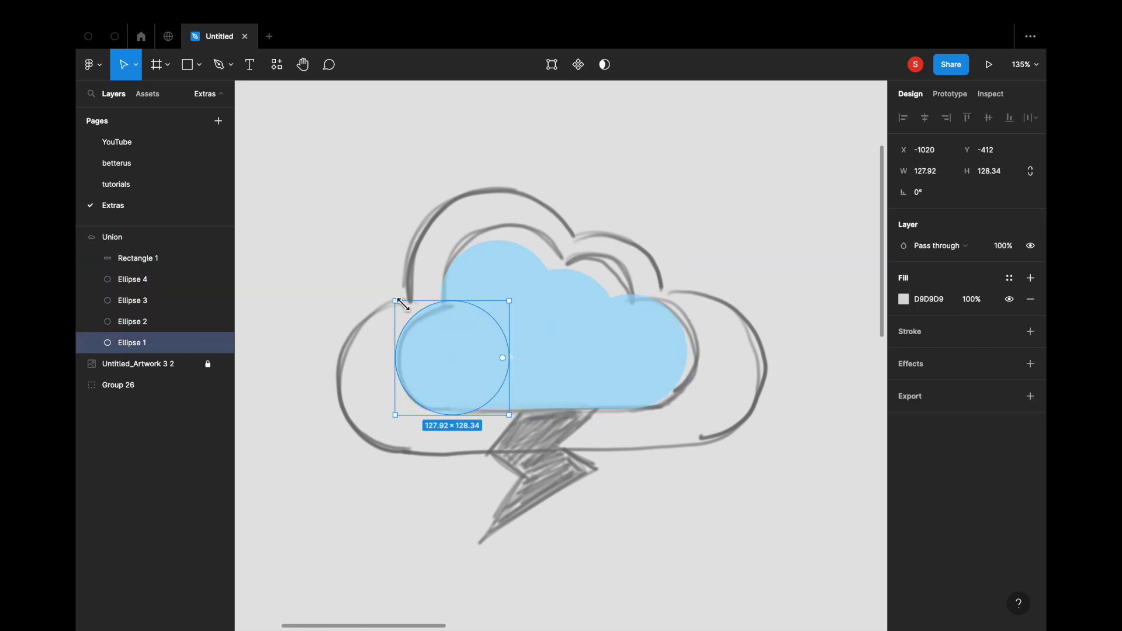
pyautogui.press('k')
pyautogui.moveTo(403, 305); pyautogui.dragTo(411, 311)
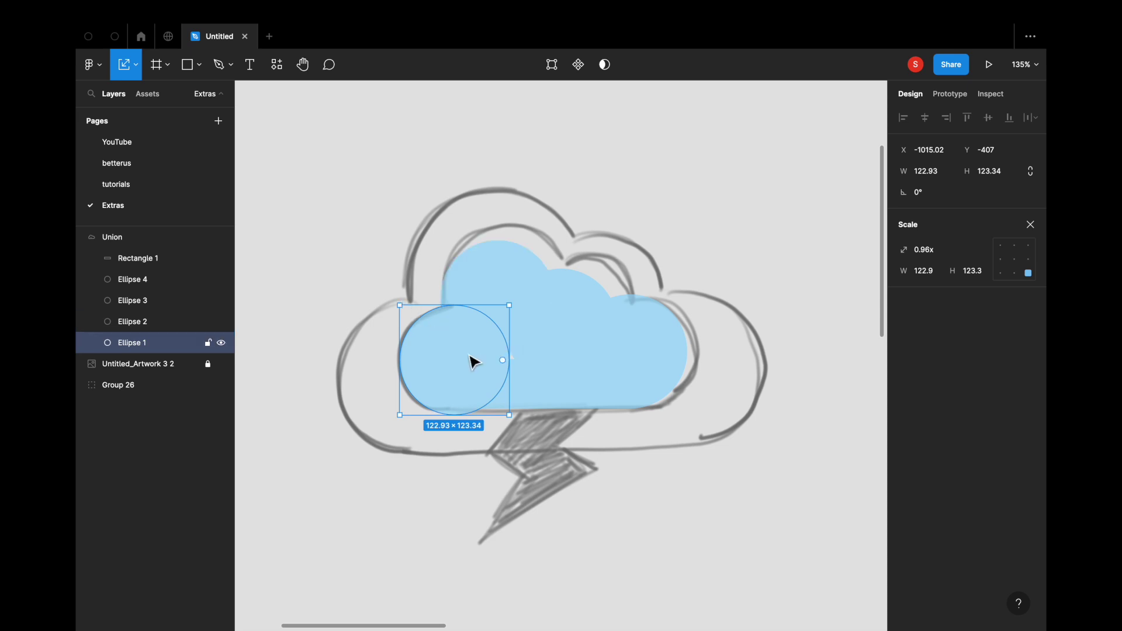
pyautogui.click(137, 72)
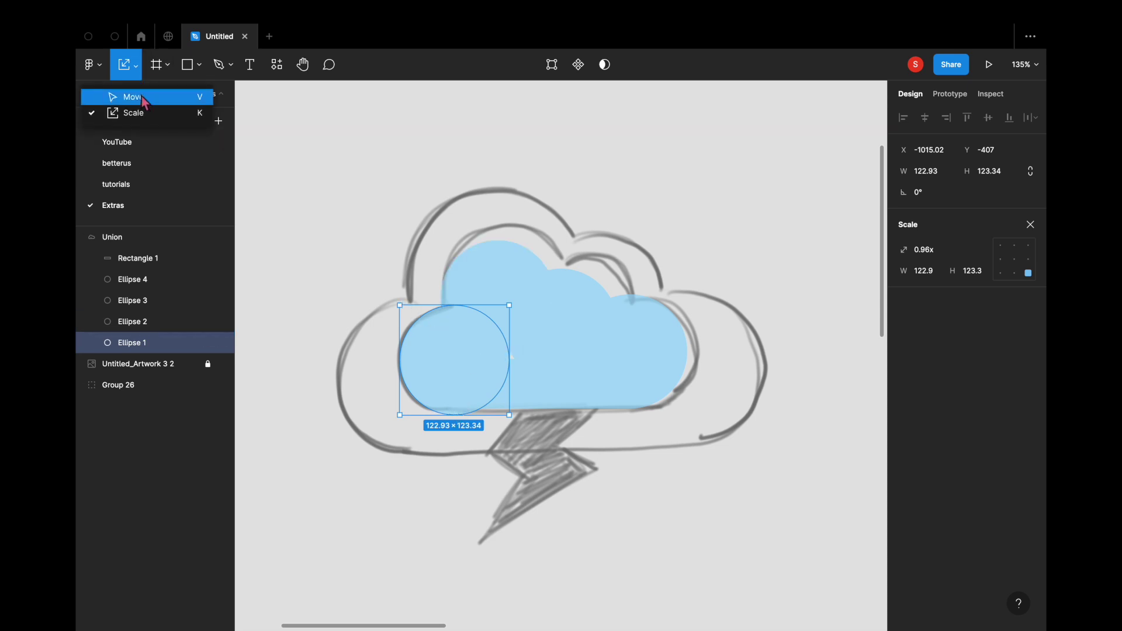
pyautogui.click(143, 97)
pyautogui.moveTo(458, 421); pyautogui.dragTo(456, 414)
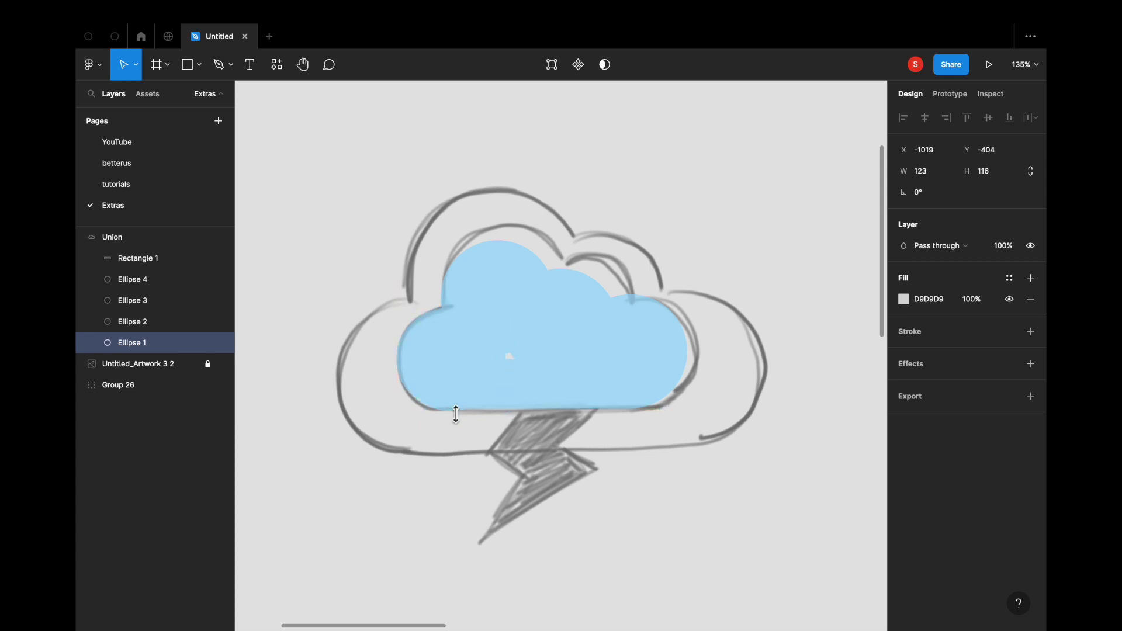
# Move and resize Ellipse 2 to about 143 × 132 at X -966, Y -498, matching the sketch's tallest inner bump.
pyautogui.click(504, 293)
pyautogui.moveTo(503, 292); pyautogui.dragTo(512, 280)
pyautogui.moveTo(571, 248); pyautogui.dragTo(578, 247)
pyautogui.moveTo(448, 275); pyautogui.dragTo(448, 276)
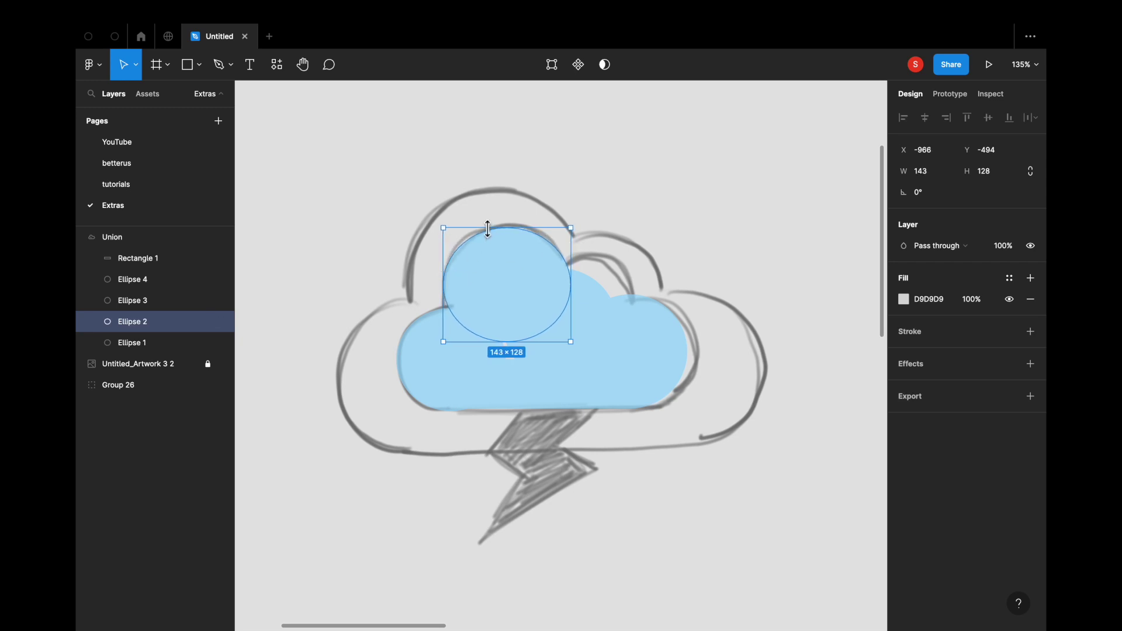
pyautogui.moveTo(490, 231); pyautogui.dragTo(490, 228)
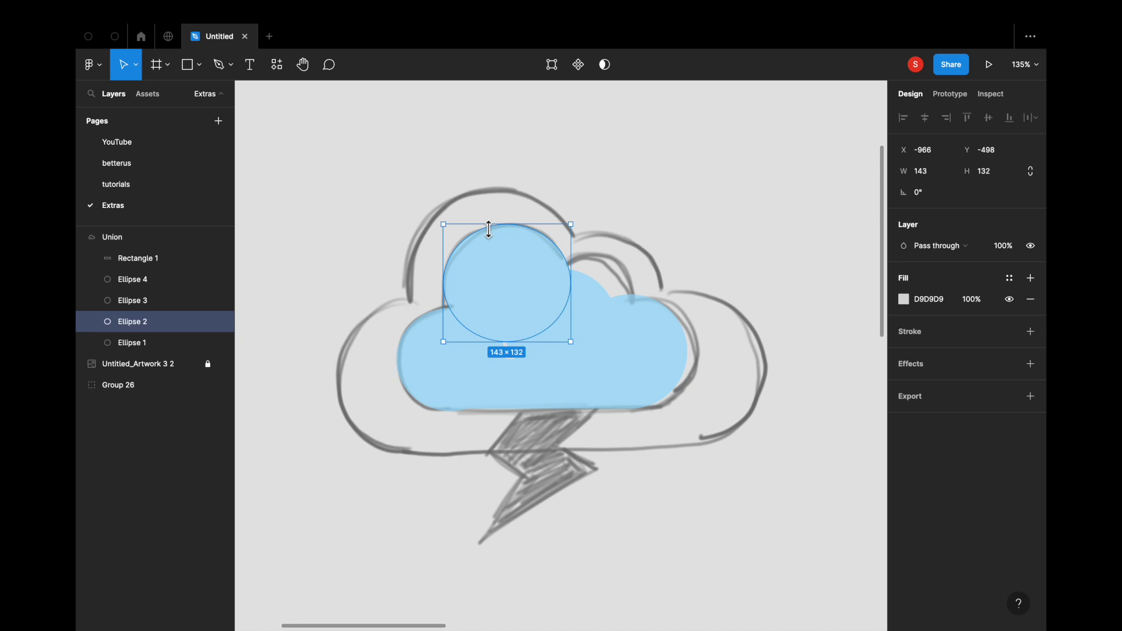
pyautogui.click(136, 66)
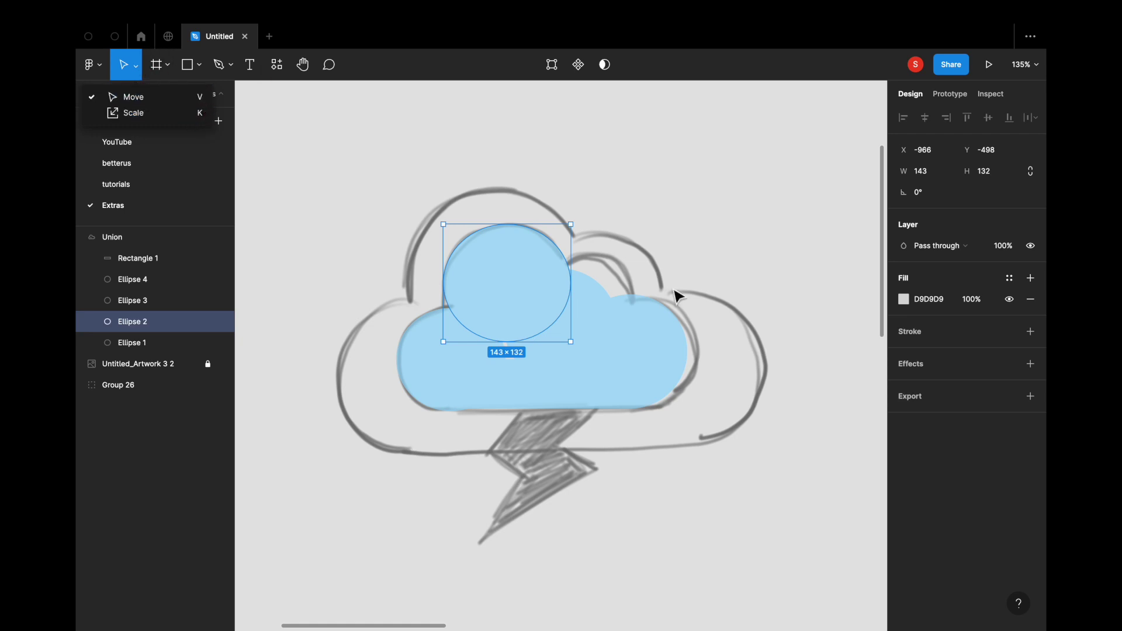
# Try to fit Ellipse 3 to the sketch's small inner bump by moving and resizing it to about 123 × 129.
pyautogui.click(597, 304)
pyautogui.moveTo(571, 315); pyautogui.dragTo(592, 303)
pyautogui.moveTo(619, 262); pyautogui.dragTo(621, 259)
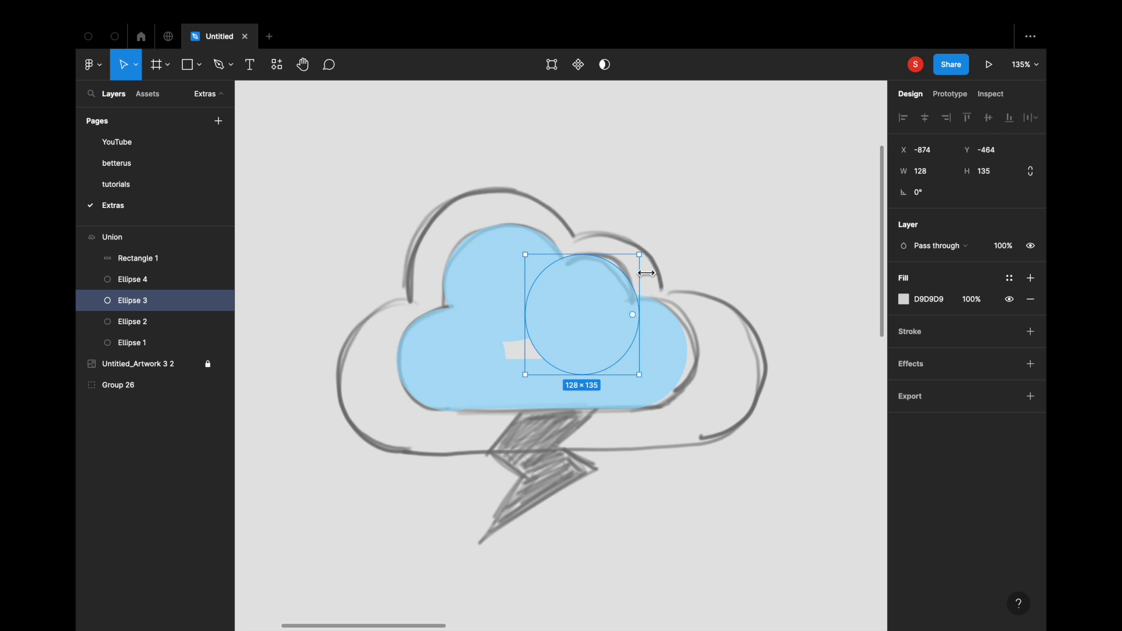
pyautogui.moveTo(649, 273); pyautogui.dragTo(608, 297)
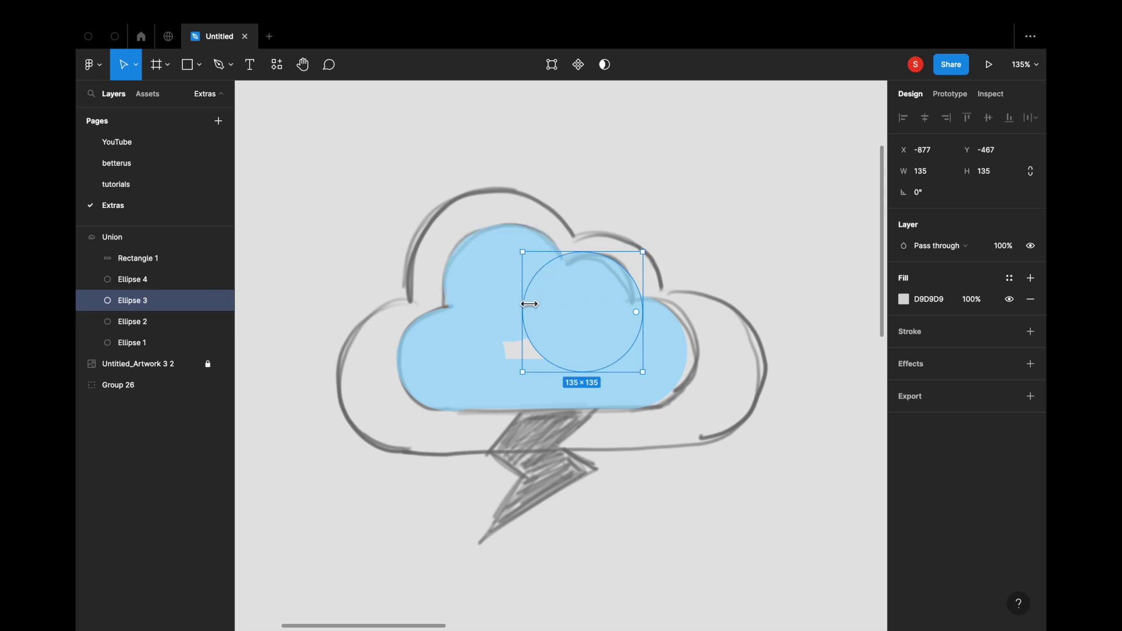
pyautogui.moveTo(579, 257); pyautogui.dragTo(580, 261)
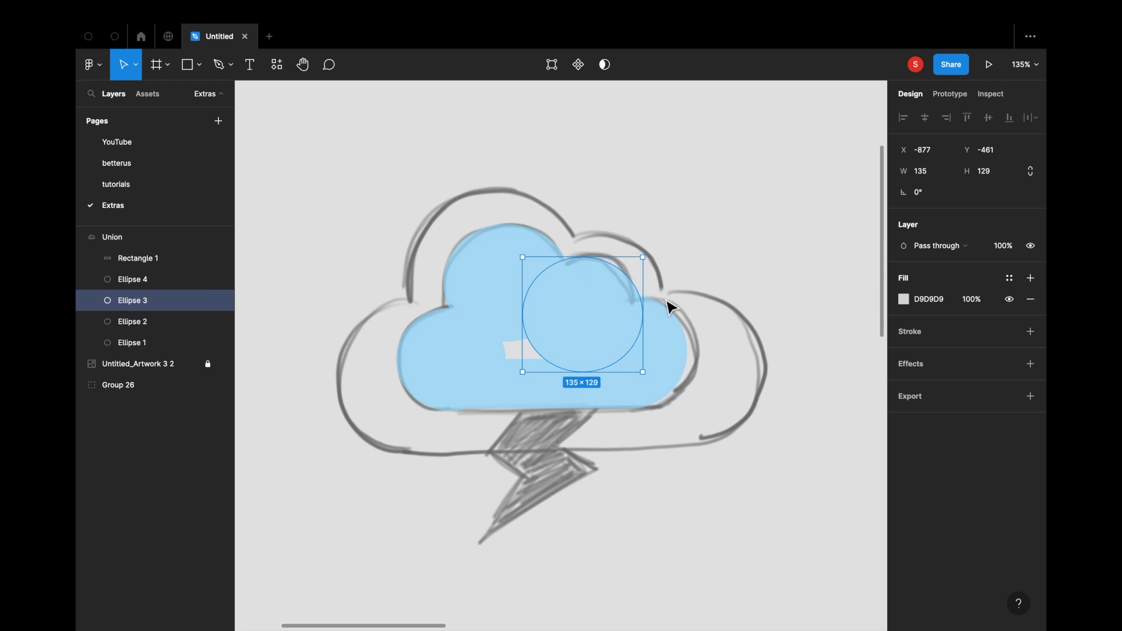
pyautogui.moveTo(645, 301); pyautogui.dragTo(607, 303)
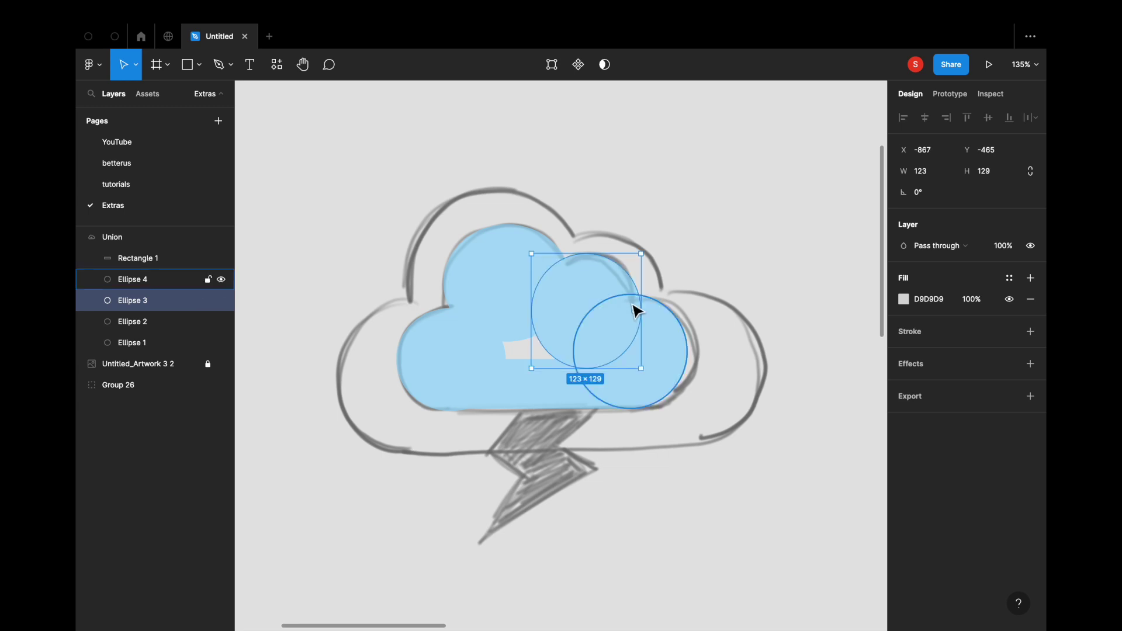
# Delete Ellipse 3 and draw a light blue replacement ellipse of about 84 × 85 over the sketch's small inner bump.
pyautogui.press('Delete')
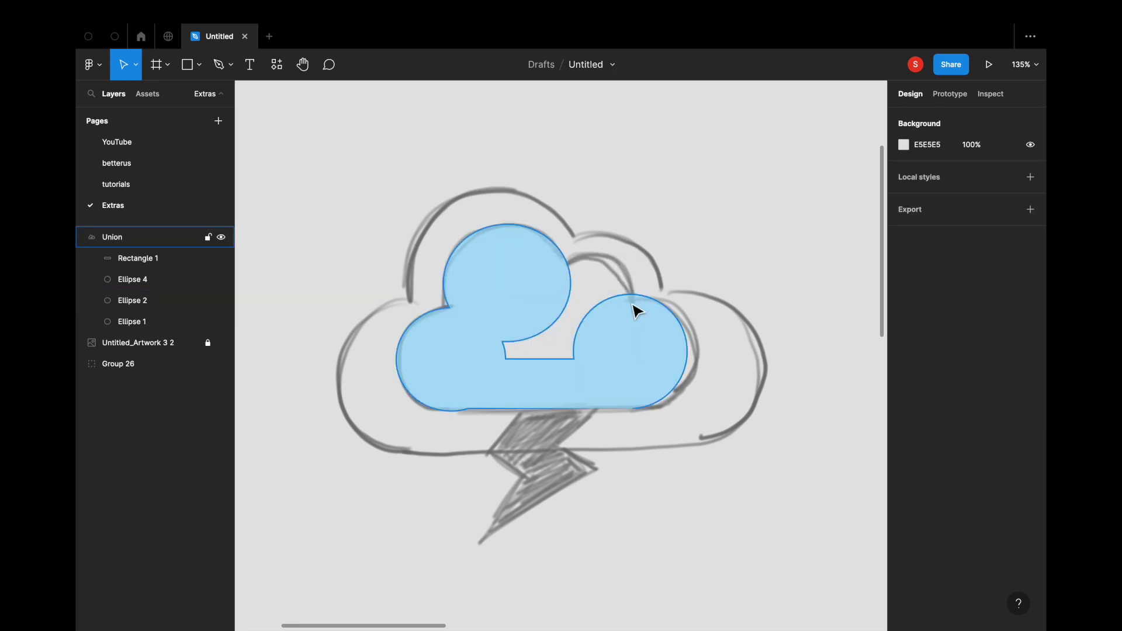
pyautogui.click(199, 65)
pyautogui.click(179, 145)
pyautogui.moveTo(617, 338)
pyautogui.mouseDown()
pyautogui.moveTo(562, 264)
pyautogui.moveTo(604, 225)
pyautogui.mouseUp()
pyautogui.click(904, 299)
pyautogui.click(824, 318)
pyautogui.press('Escape')
# Adjust Ellipse 4 inside the cloud union to follow the sketch's inner right curve.
pyautogui.click(652, 356)
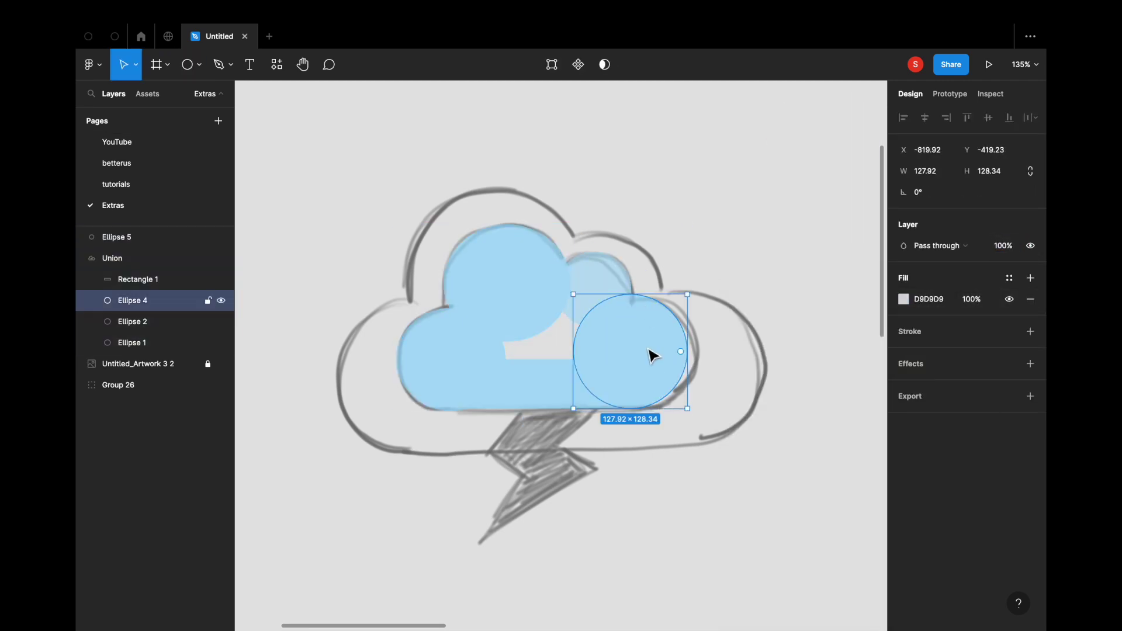
pyautogui.moveTo(695, 292); pyautogui.dragTo(690, 288)
pyautogui.click(725, 269)
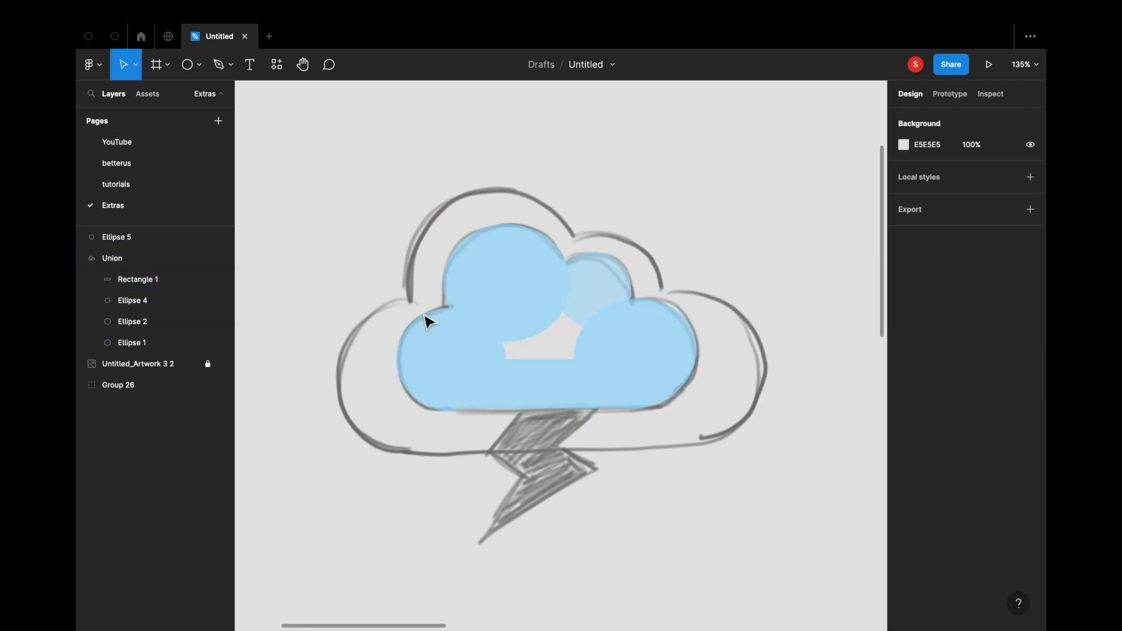
pyautogui.click(596, 275)
pyautogui.press('Escape')
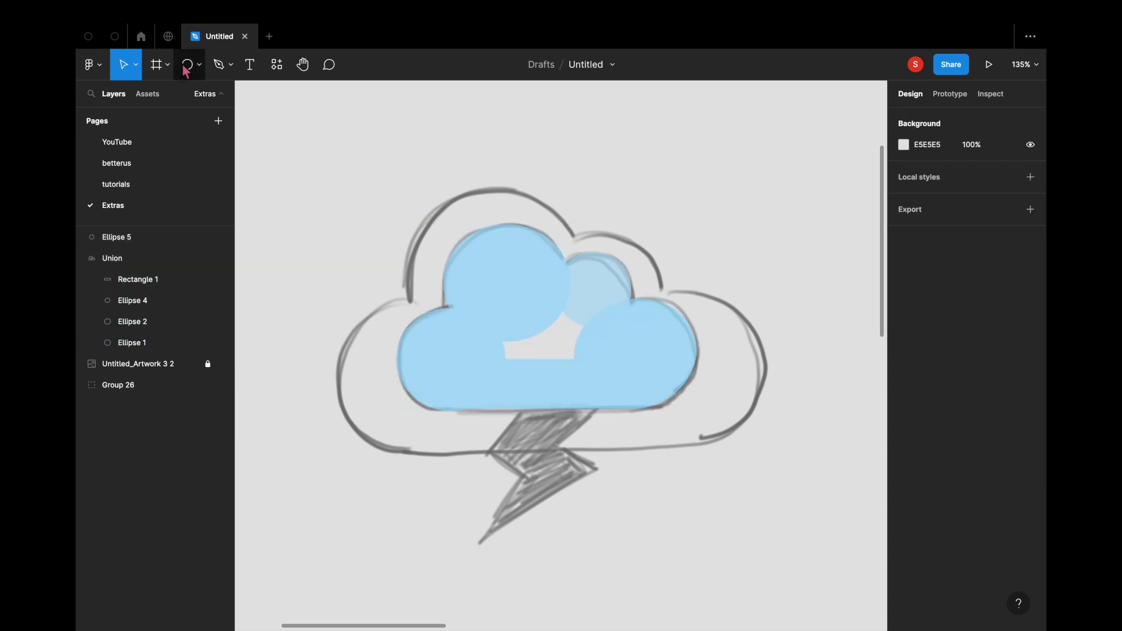
# Cover the gap in the cloud's middle with a new ellipse, matching it and the small bump ellipse with fill A9DBF7.
pyautogui.press('o')
pyautogui.moveTo(481, 288); pyautogui.dragTo(601, 376)
pyautogui.click(904, 298)
pyautogui.click(748, 484)
pyautogui.click(643, 350)
pyautogui.click(843, 240)
pyautogui.click(593, 290)
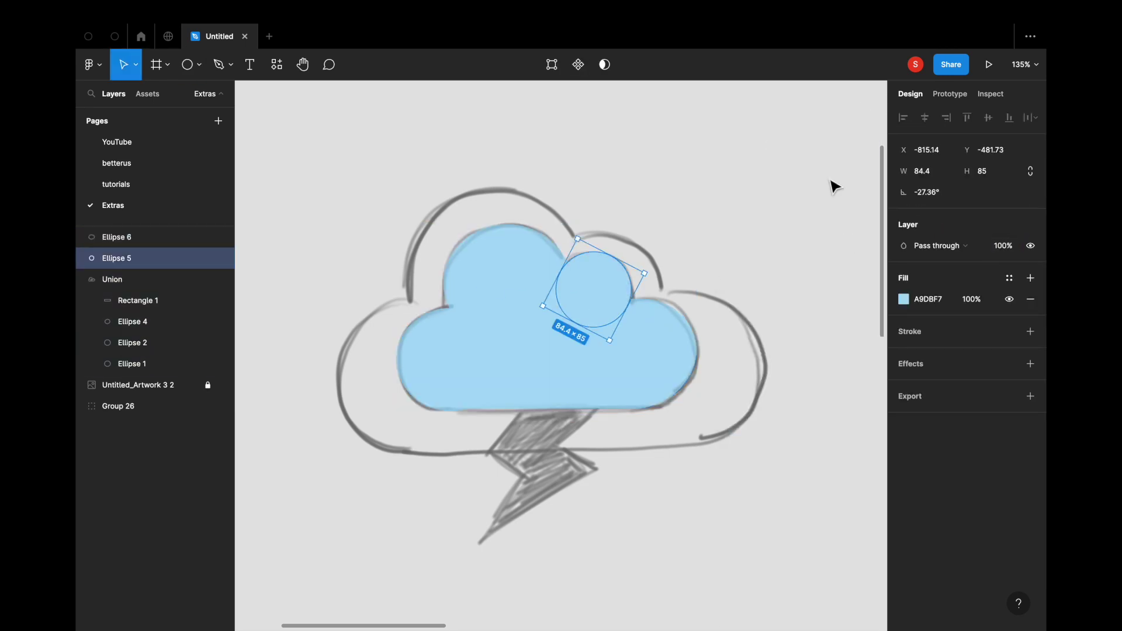
pyautogui.click(795, 127)
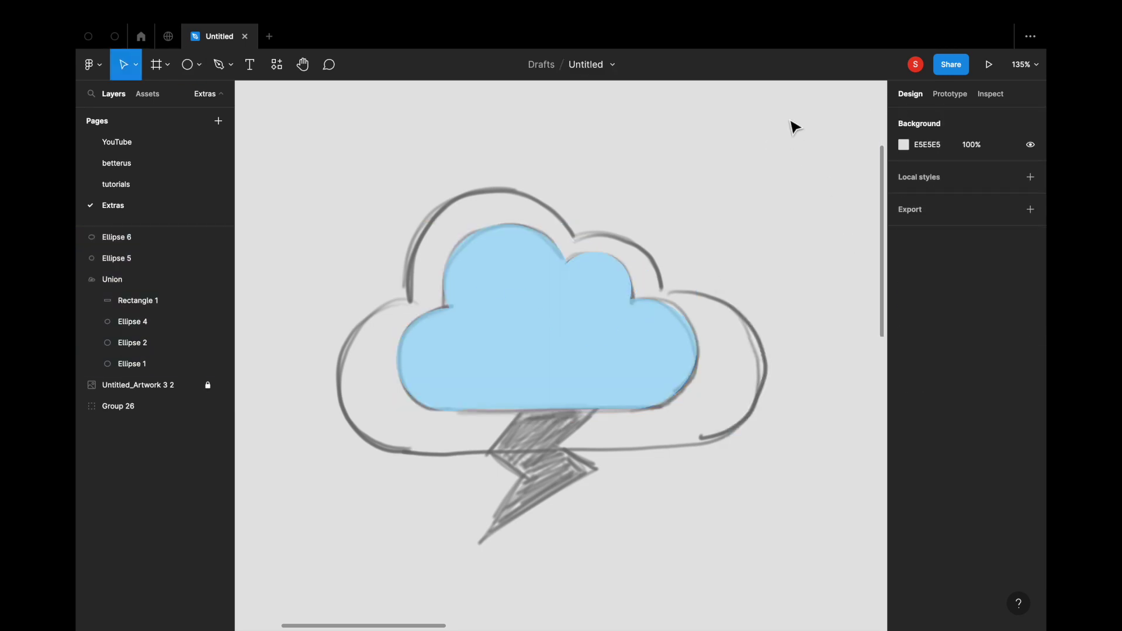
# Combine the two new ellipses and the cloud into a single shape with Union.
pyautogui.click(608, 288)
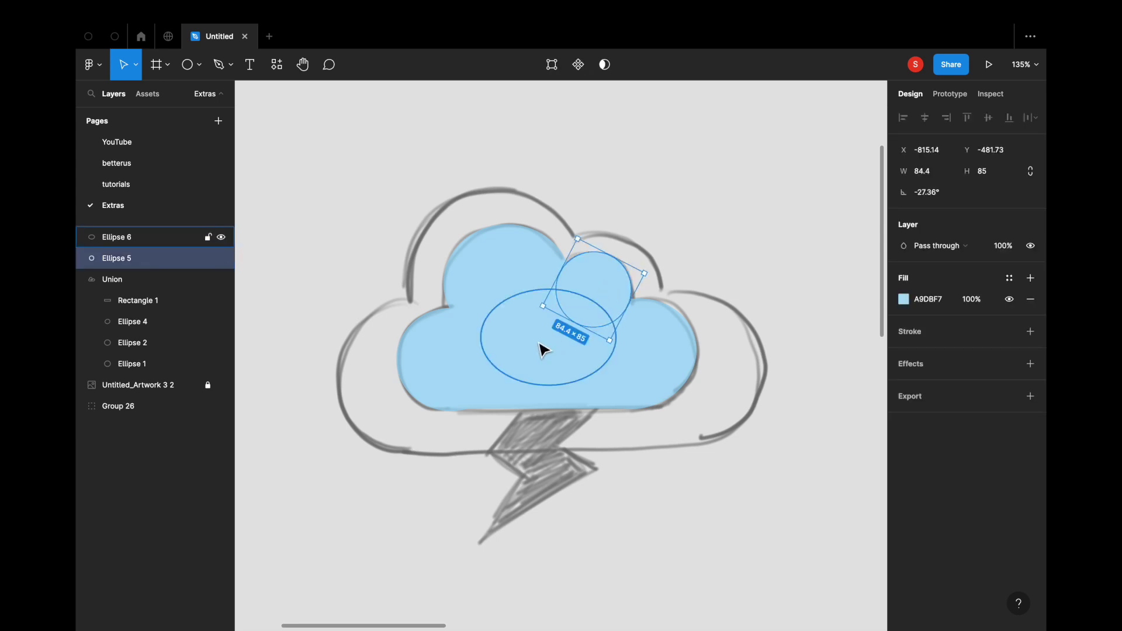
pyautogui.keyDown('shift'); pyautogui.click(542, 349); pyautogui.keyUp('shift')
pyautogui.keyDown('shift'); pyautogui.click(472, 333); pyautogui.keyUp('shift')
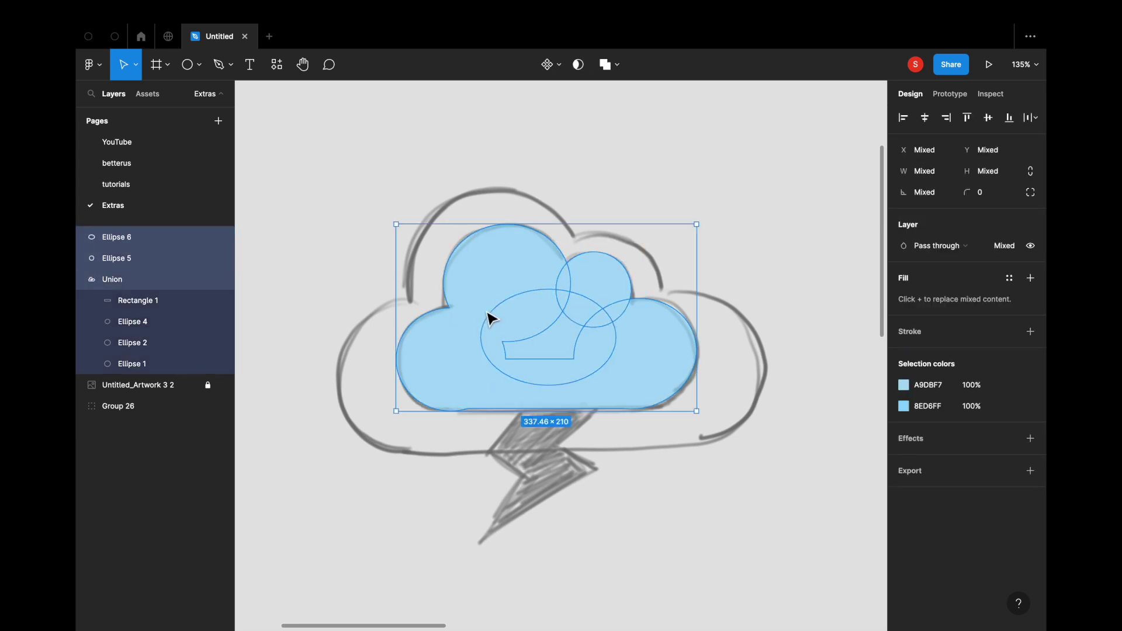
pyautogui.click(619, 69)
pyautogui.click(602, 97)
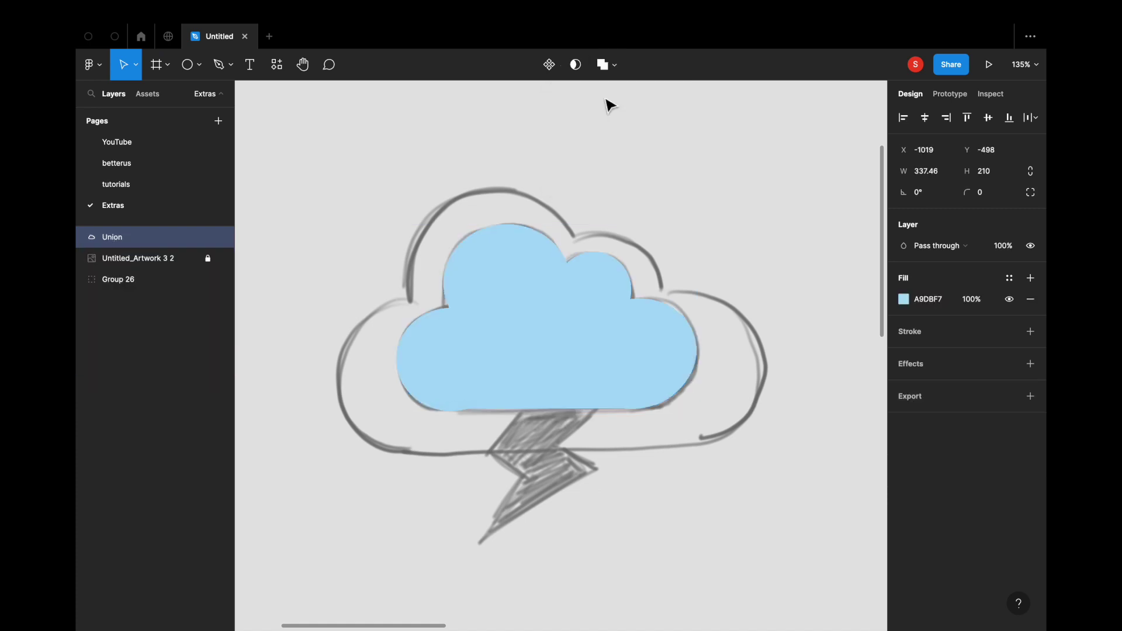
# Move the combined cloud off the sketch to X -755, Y -810.
pyautogui.click(544, 347)
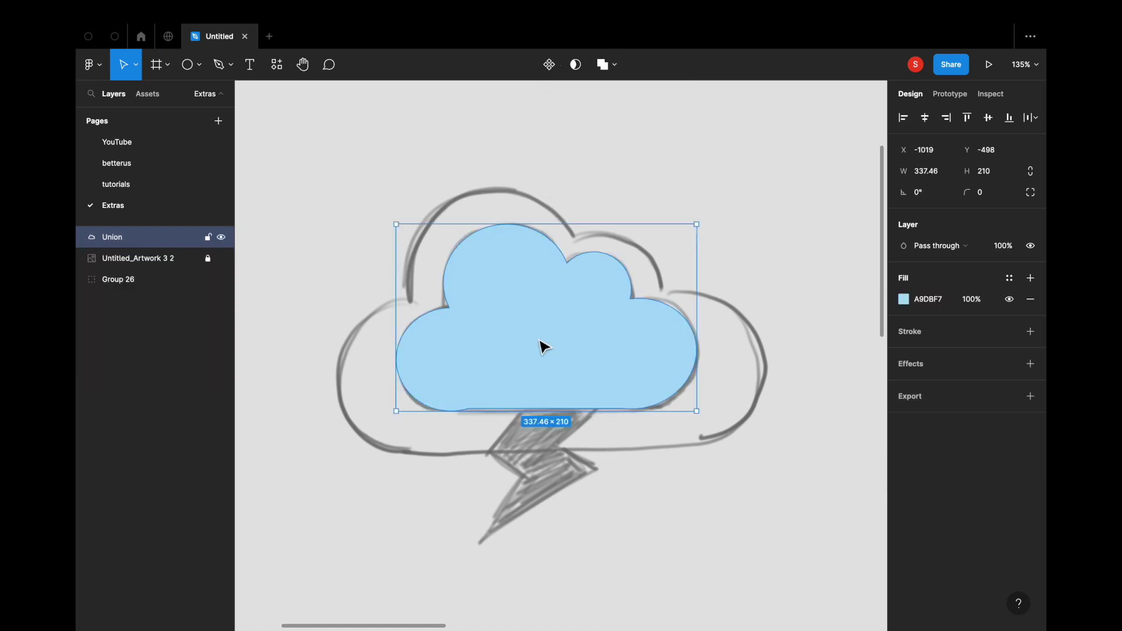
pyautogui.moveTo(543, 347)
pyautogui.mouseDown()
pyautogui.moveTo(544, 416)
pyautogui.moveTo(544, 347)
pyautogui.mouseUp()
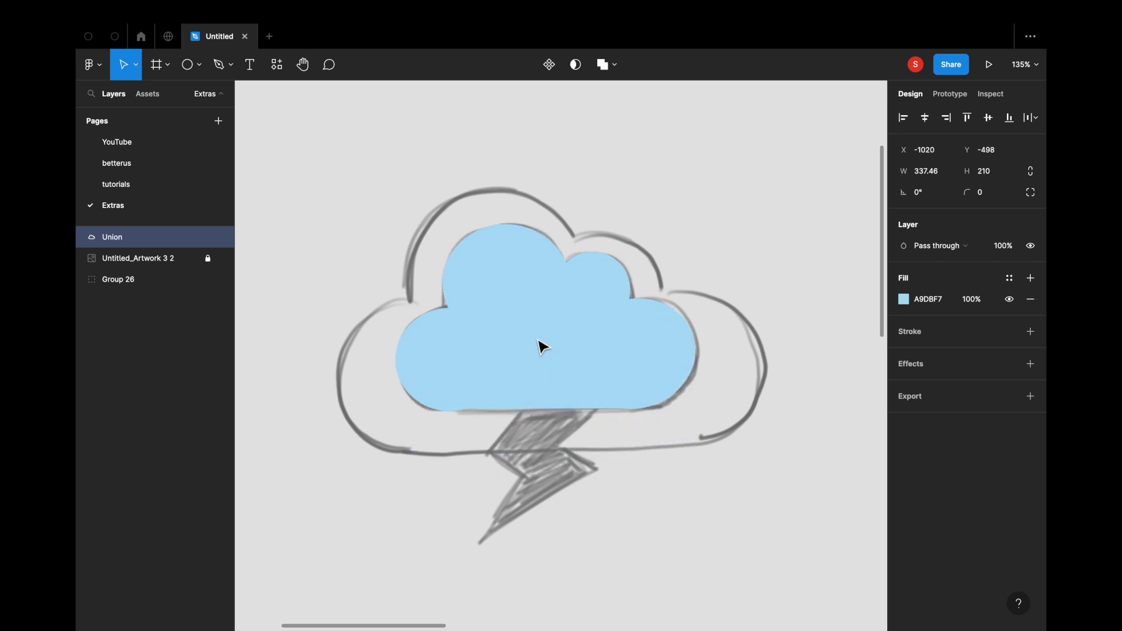
pyautogui.scroll(-6, 544, 347)
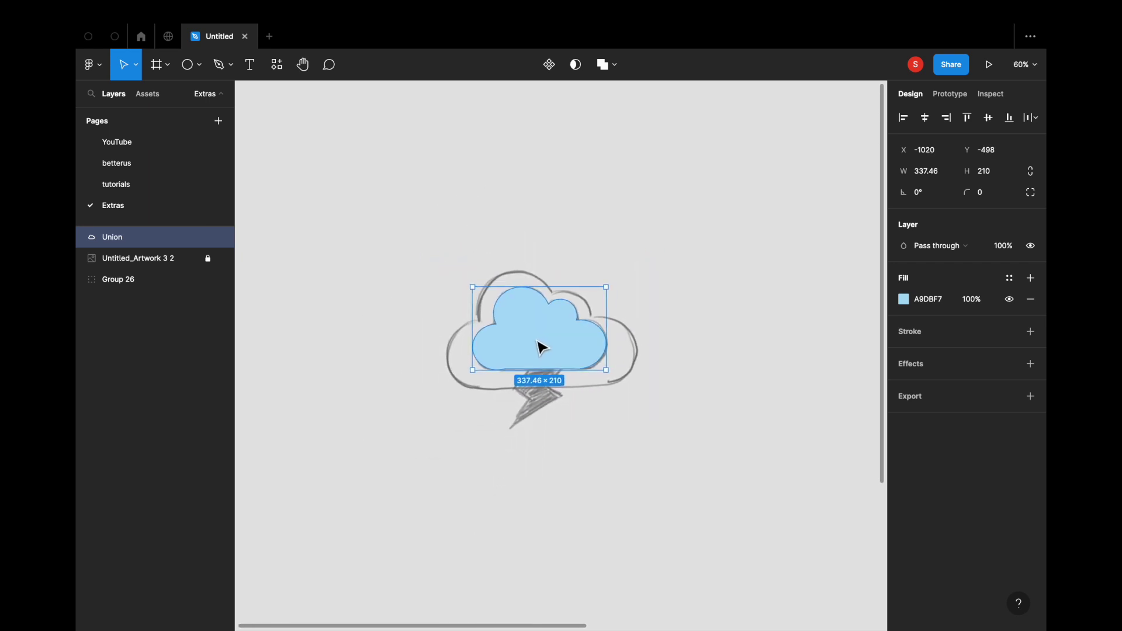
pyautogui.moveTo(543, 347); pyautogui.dragTo(647, 225)
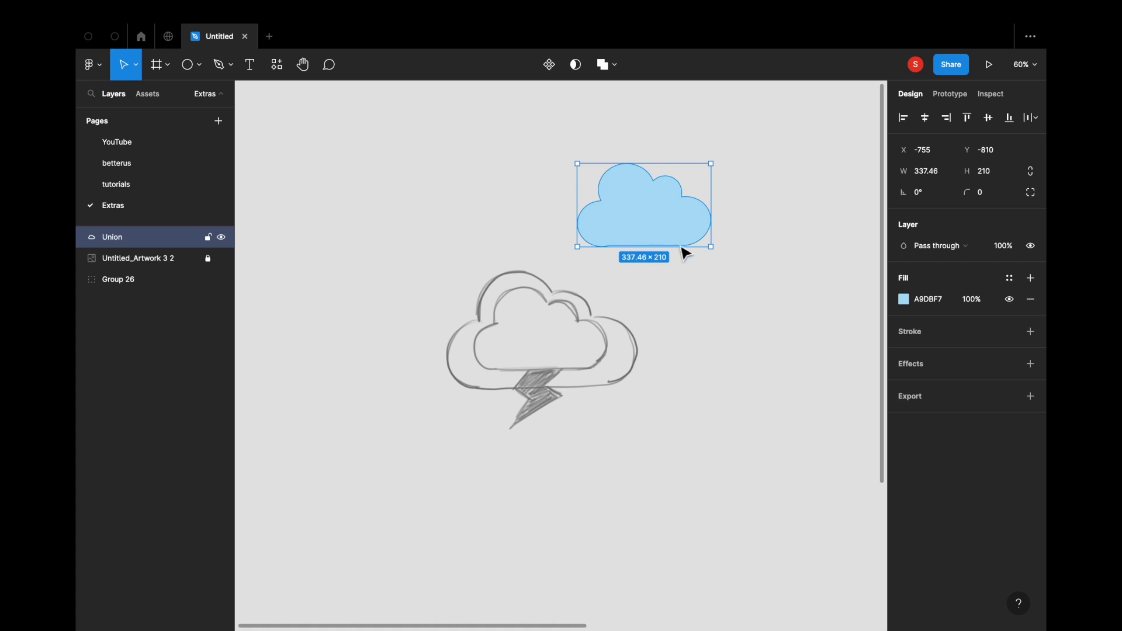
pyautogui.click(713, 318)
# Trace the sketch's lightning bolt as a closed Pen path of about 155.5 × 185, extending its upper end into the cloud.
pyautogui.scroll(5, 510, 440)
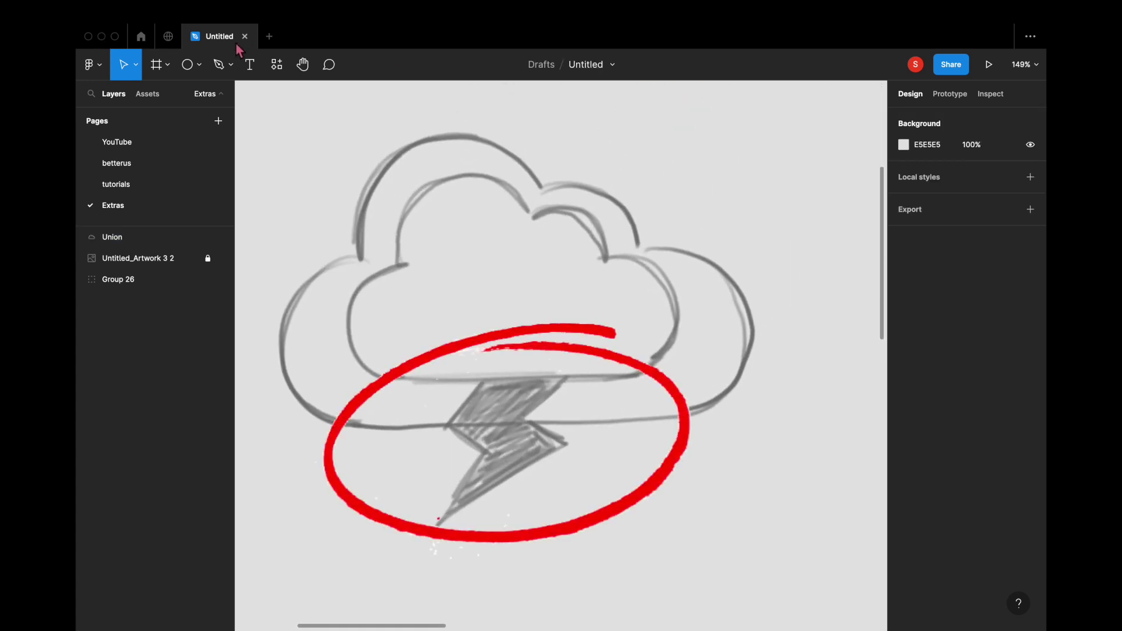
pyautogui.click(219, 65)
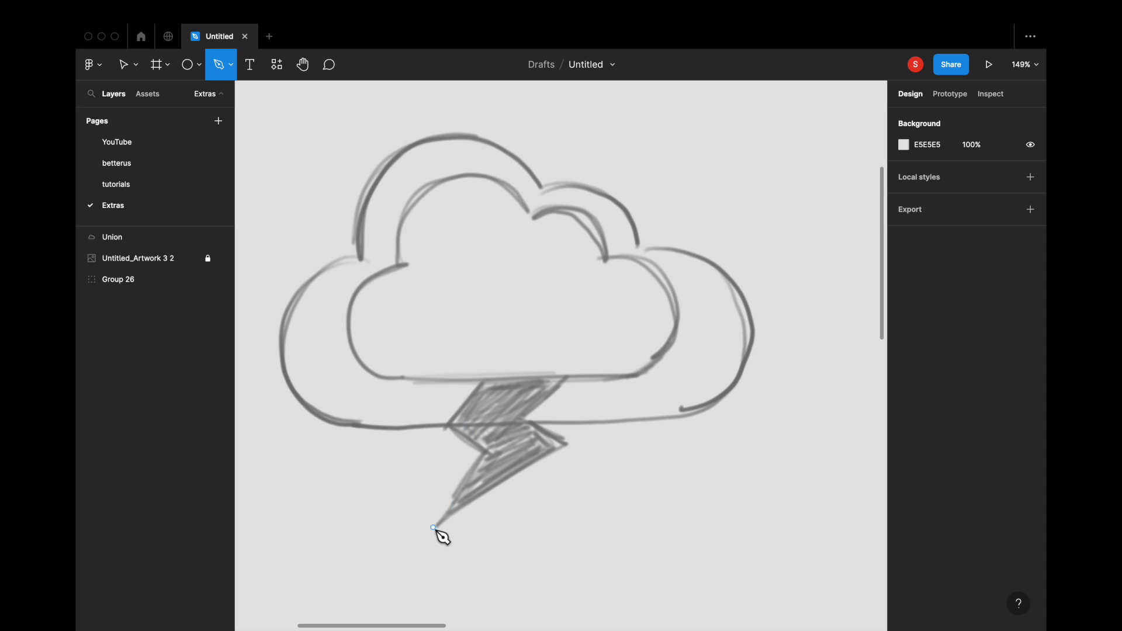
pyautogui.click(433, 527)
pyautogui.click(484, 452)
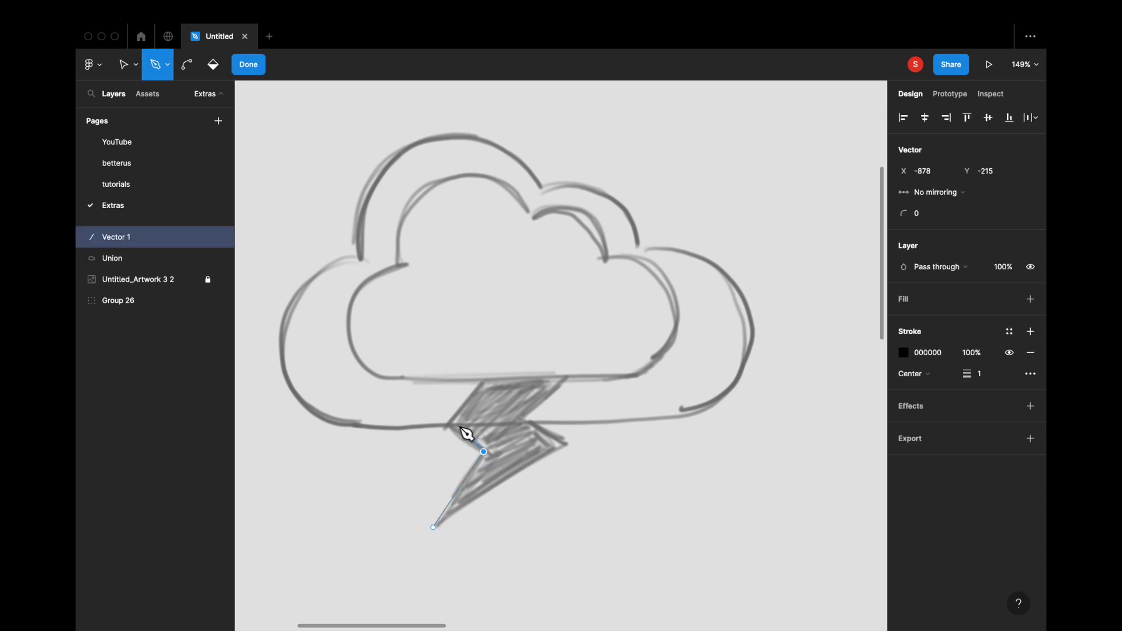
pyautogui.click(448, 424)
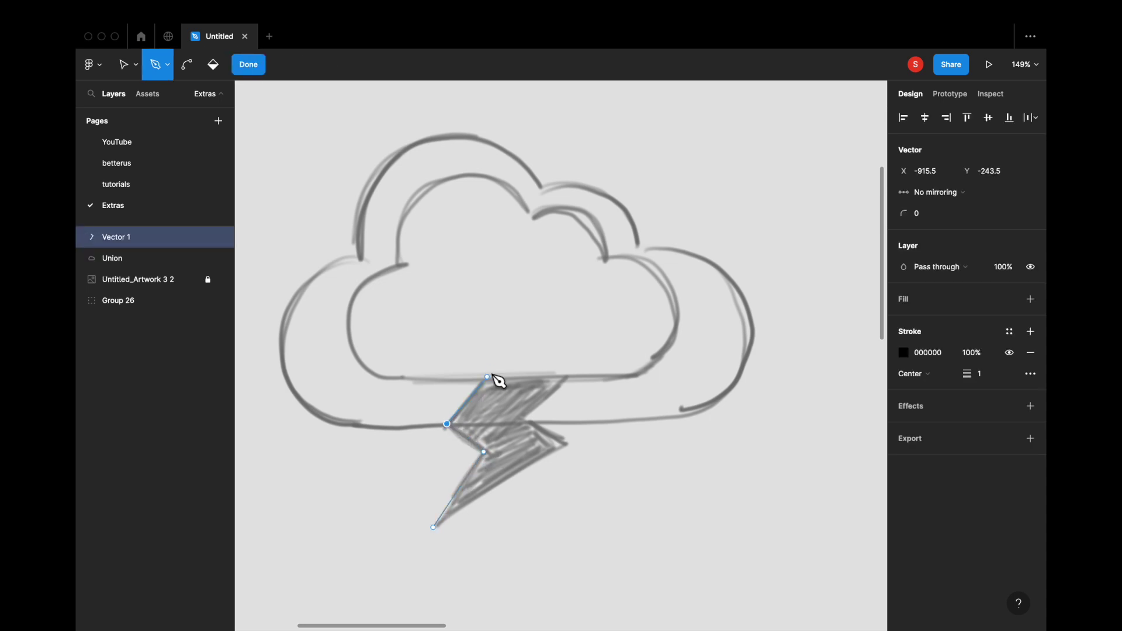
pyautogui.click(512, 346)
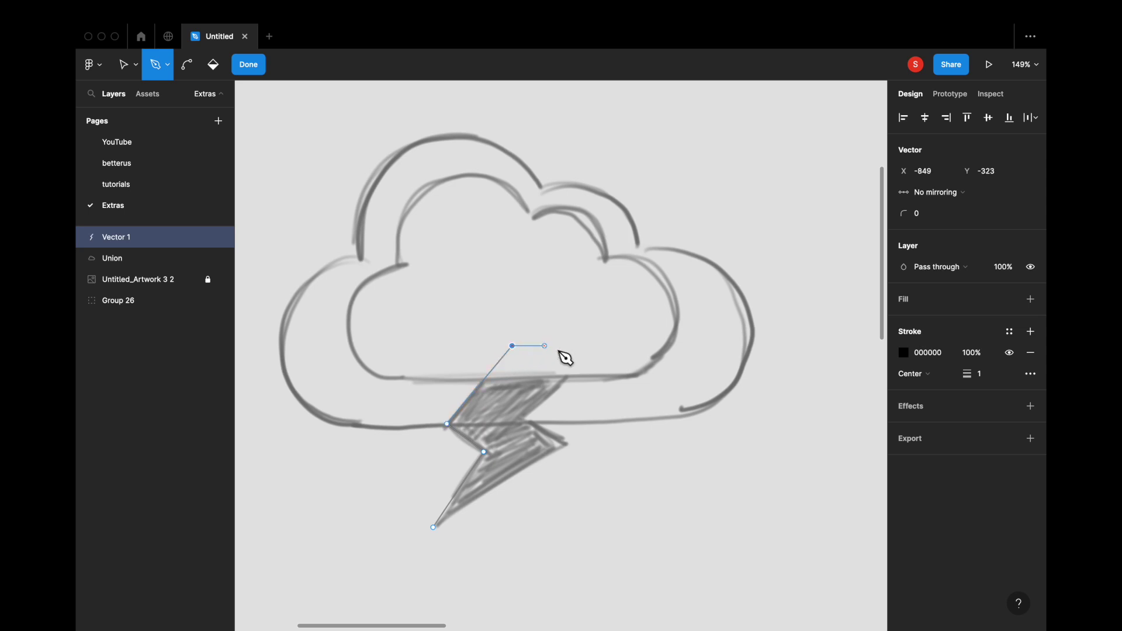
pyautogui.click(586, 346)
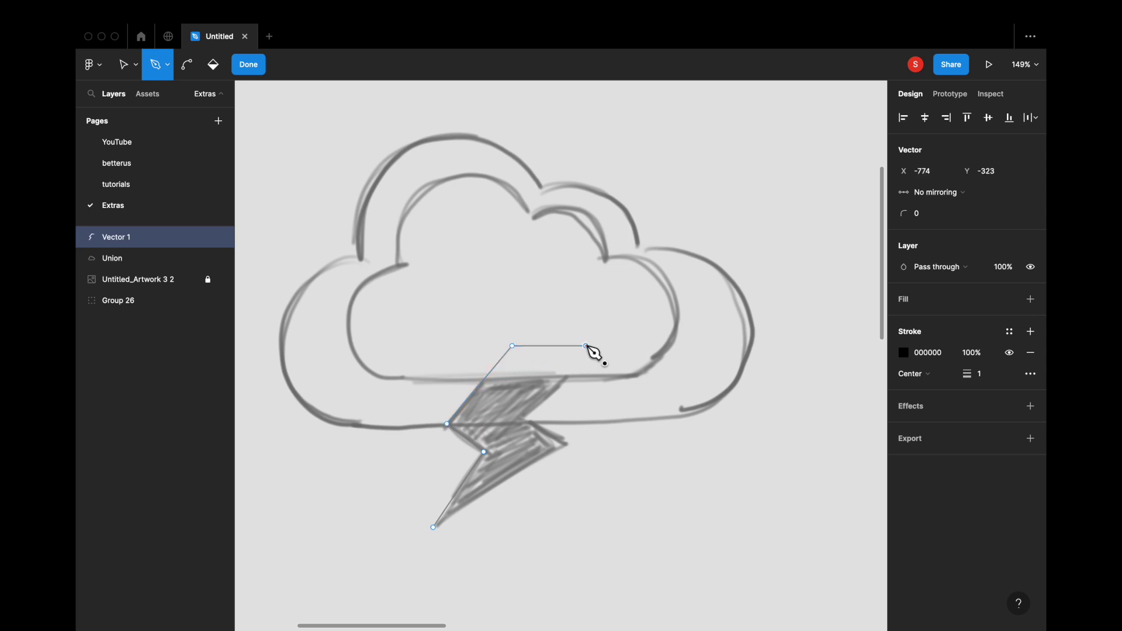
pyautogui.click(522, 417)
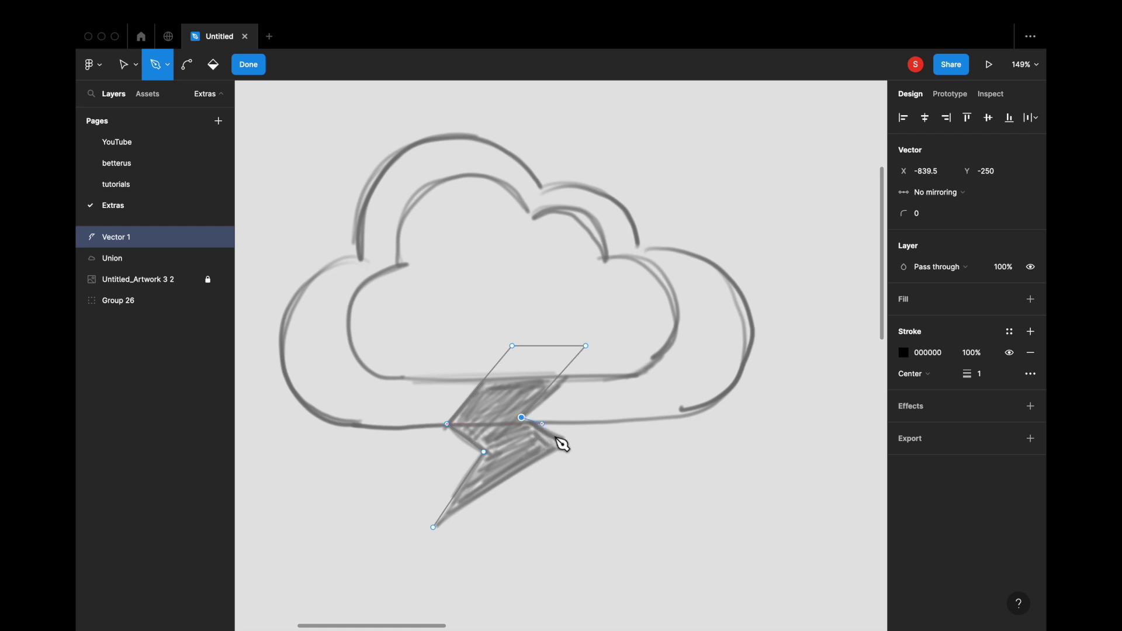
pyautogui.click(565, 443)
pyautogui.click(433, 527)
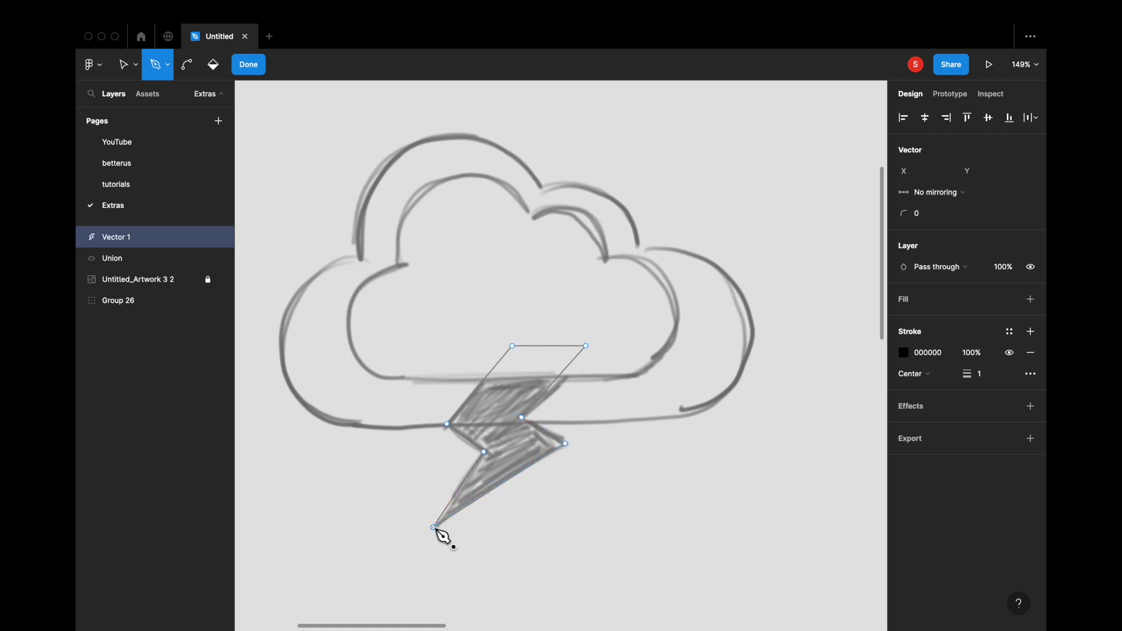
pyautogui.click(250, 65)
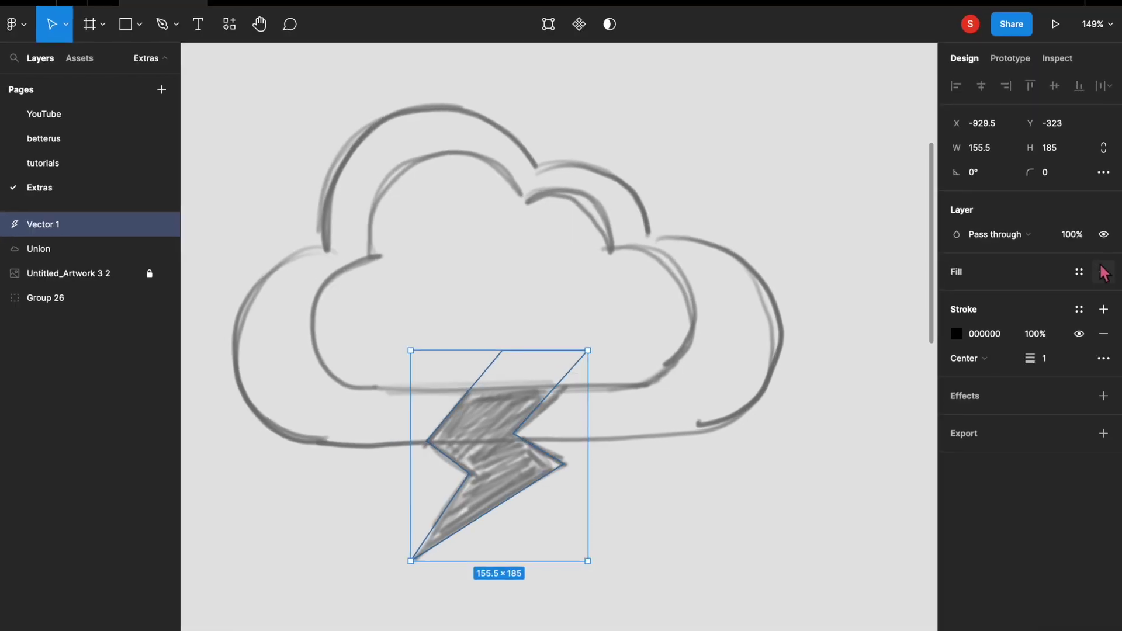
# Replace the lightning bolt's stroke with a D9D9D9 fill and move the bolt up off the sketch.
pyautogui.click(1030, 278)
pyautogui.click(1030, 331)
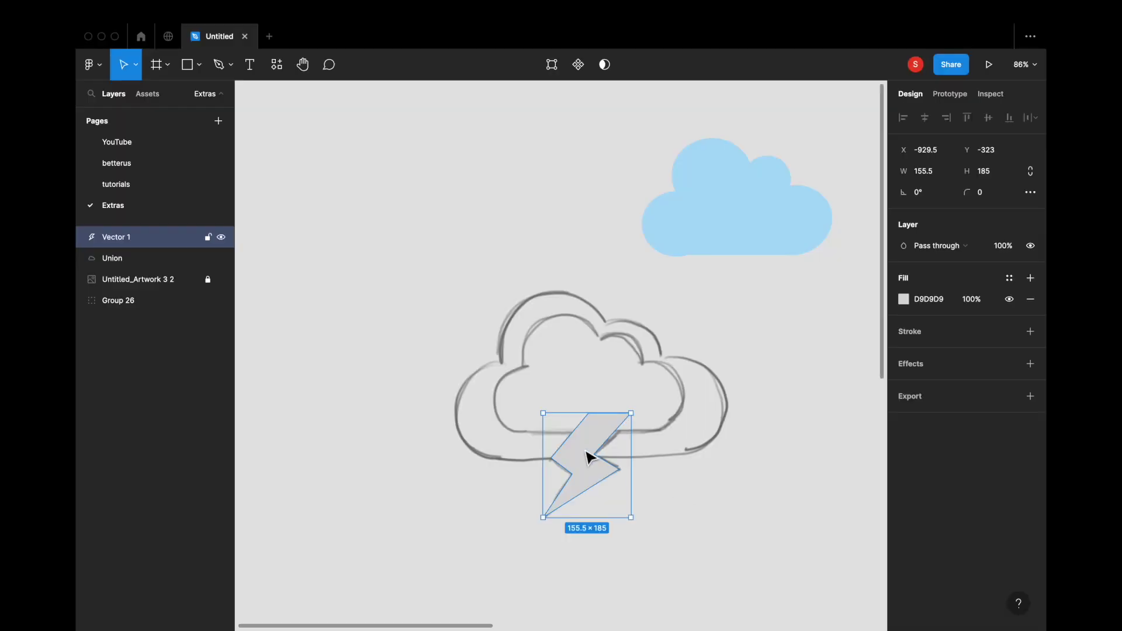
pyautogui.moveTo(602, 465)
pyautogui.mouseDown()
pyautogui.moveTo(713, 406)
pyautogui.moveTo(779, 312)
pyautogui.mouseUp()
pyautogui.click(804, 441)
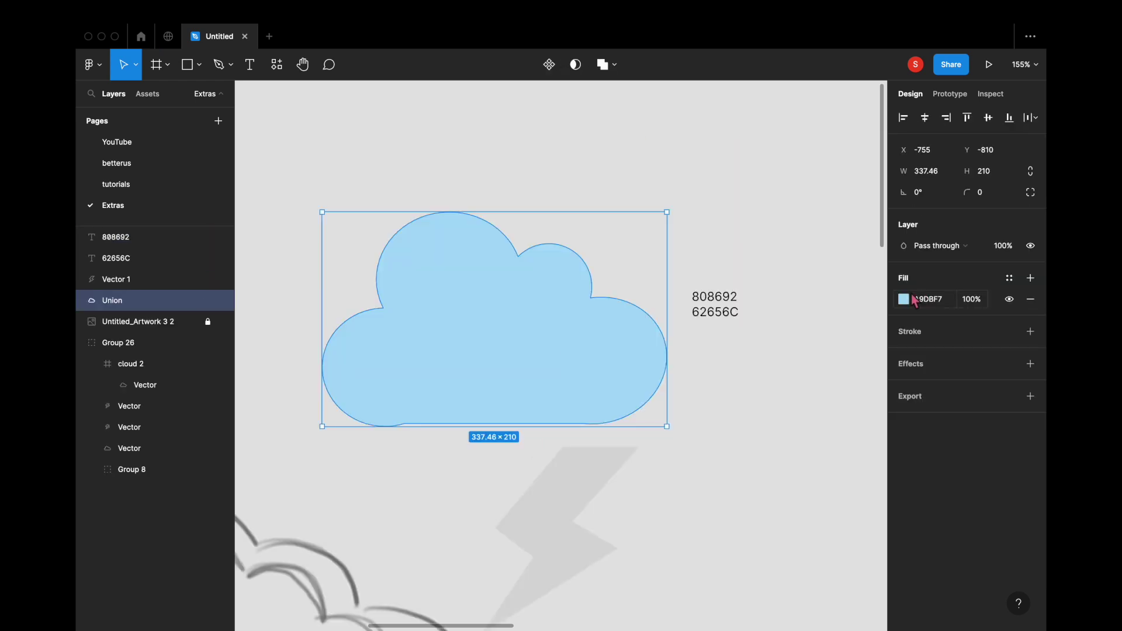
# Change the cloud's fill type to a linear gradient running from its top edge to its bottom edge.
pyautogui.click(912, 299)
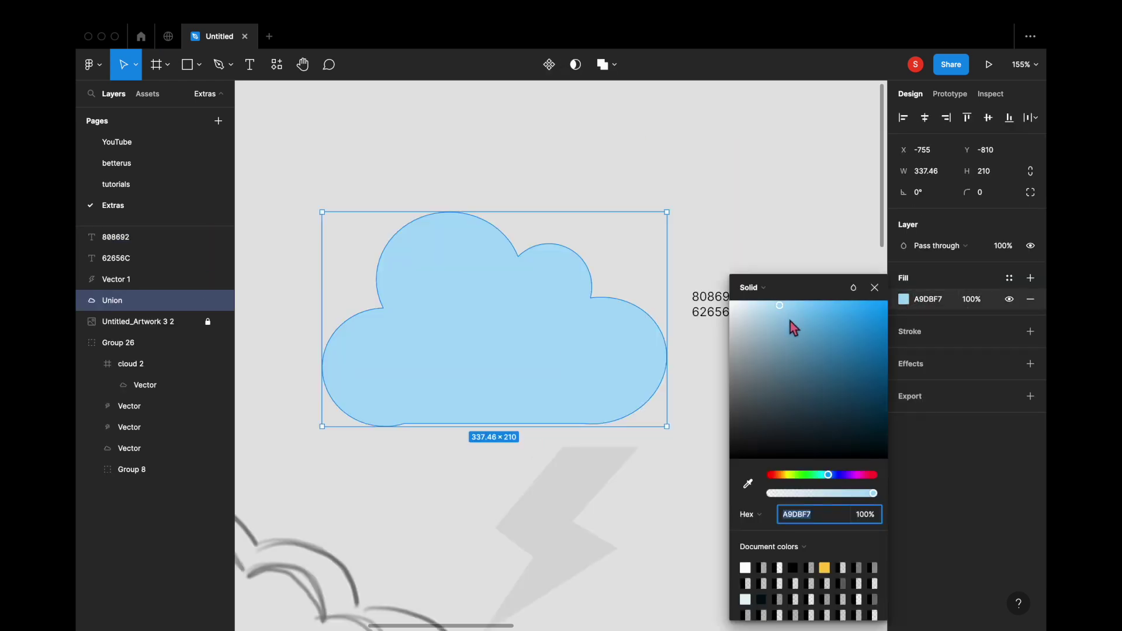
pyautogui.click(759, 287)
pyautogui.click(767, 303)
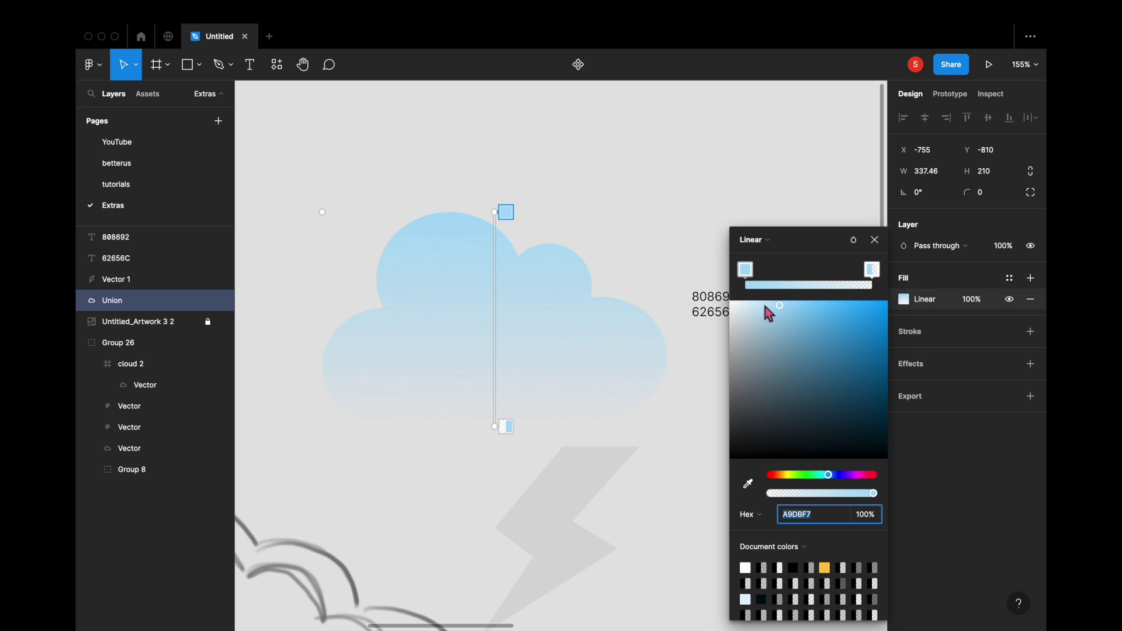
pyautogui.click(507, 428)
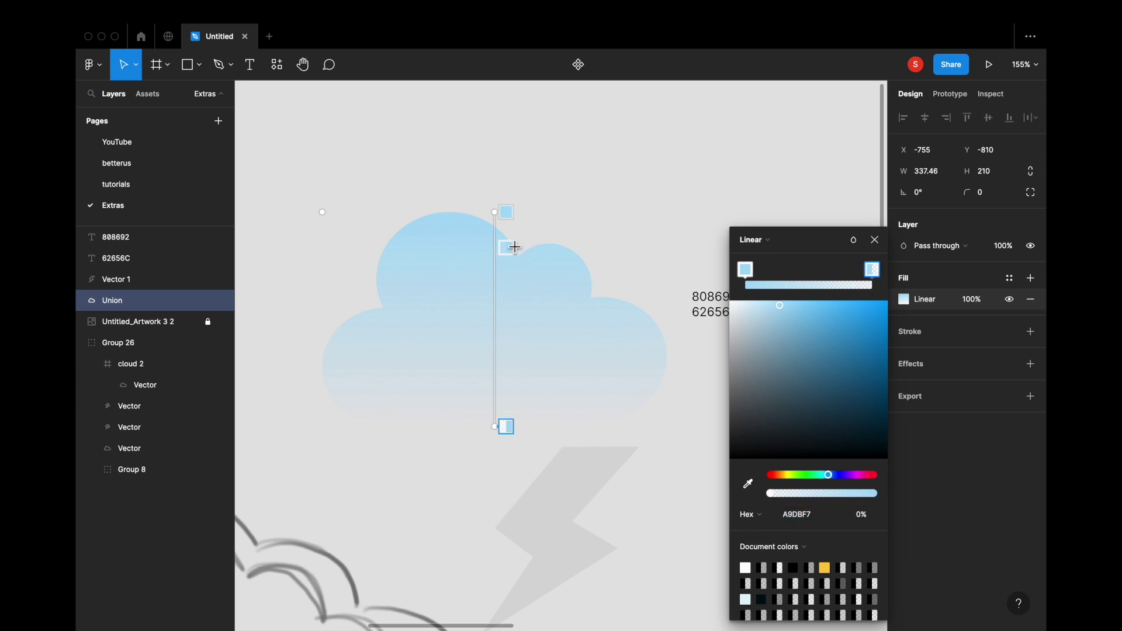
pyautogui.click(507, 212)
pyautogui.hscroll(3, 634, 306)
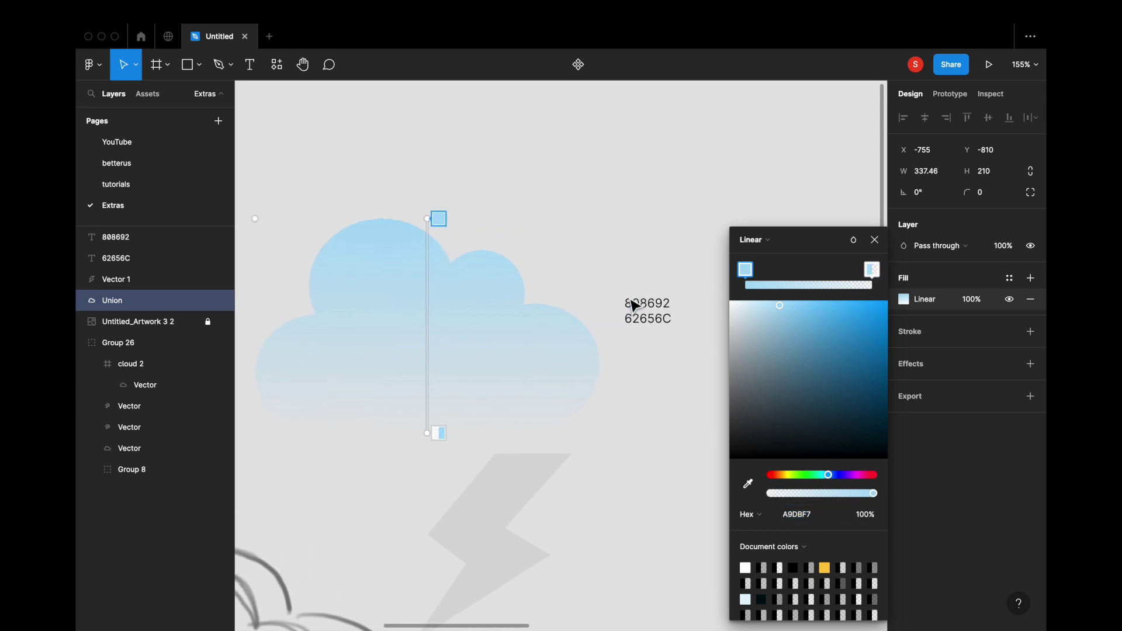
# Copy the hex code 808692 from the canvas text and apply it to the upper stop of the cloud's gradient.
pyautogui.click(643, 310)
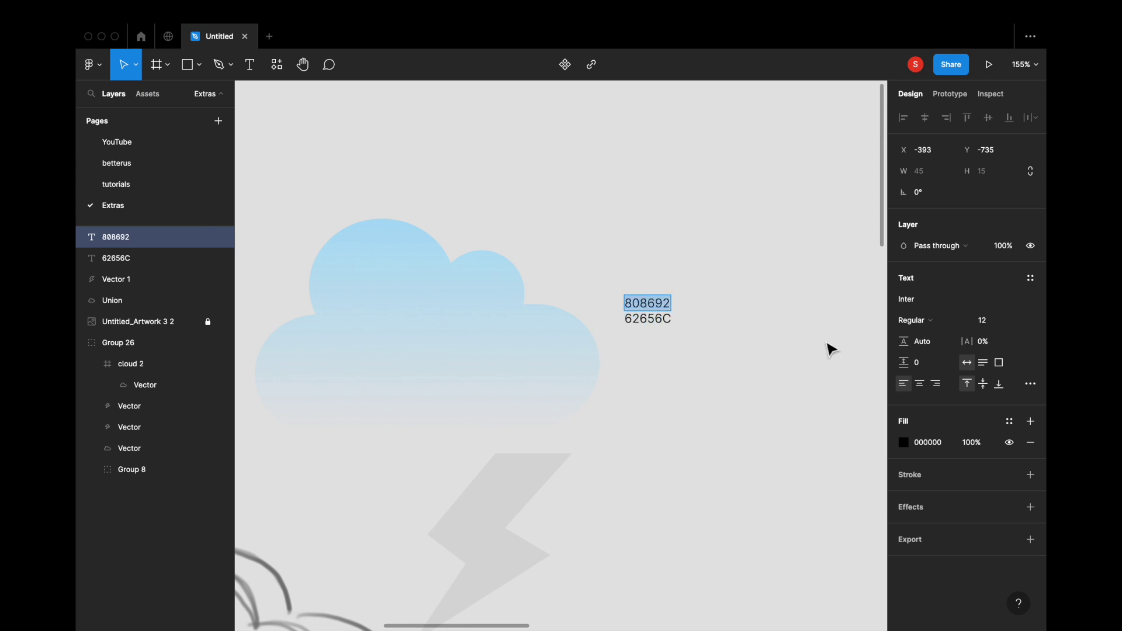
pyautogui.click(496, 371)
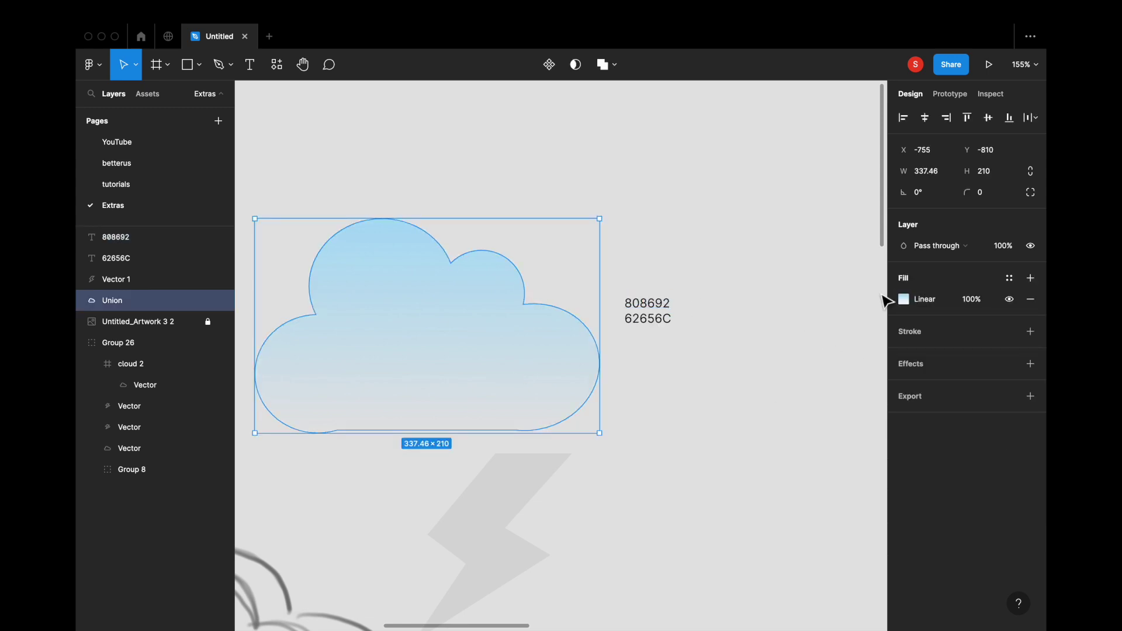
pyautogui.click(912, 300)
pyautogui.click(745, 270)
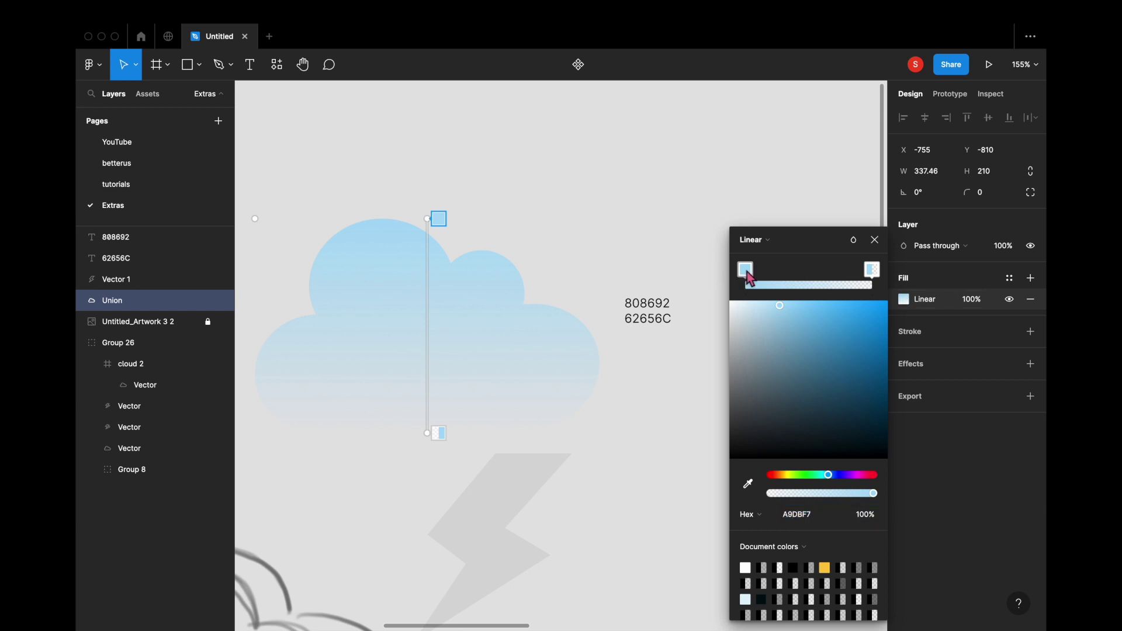
pyautogui.click(804, 516)
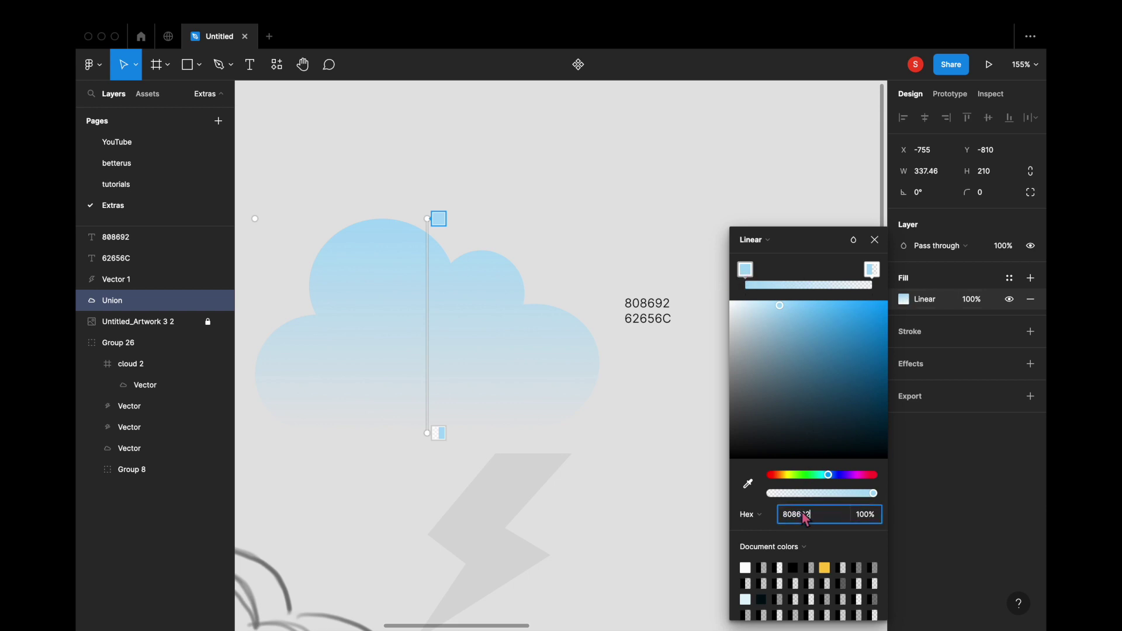
pyautogui.write('808692')
pyautogui.press('Return')
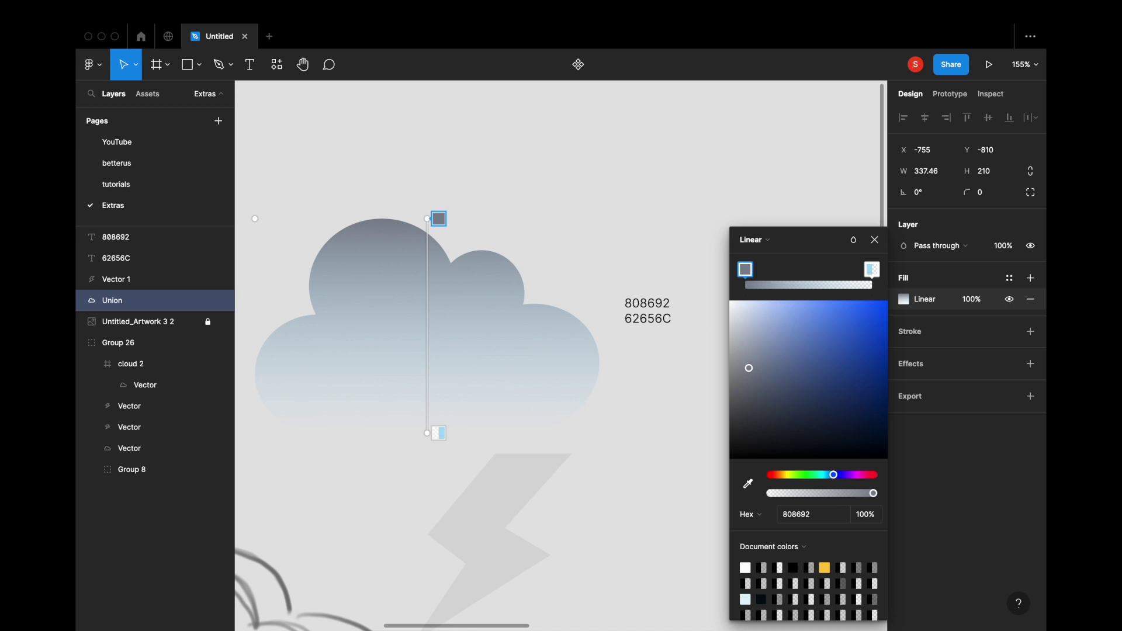
pyautogui.click(875, 239)
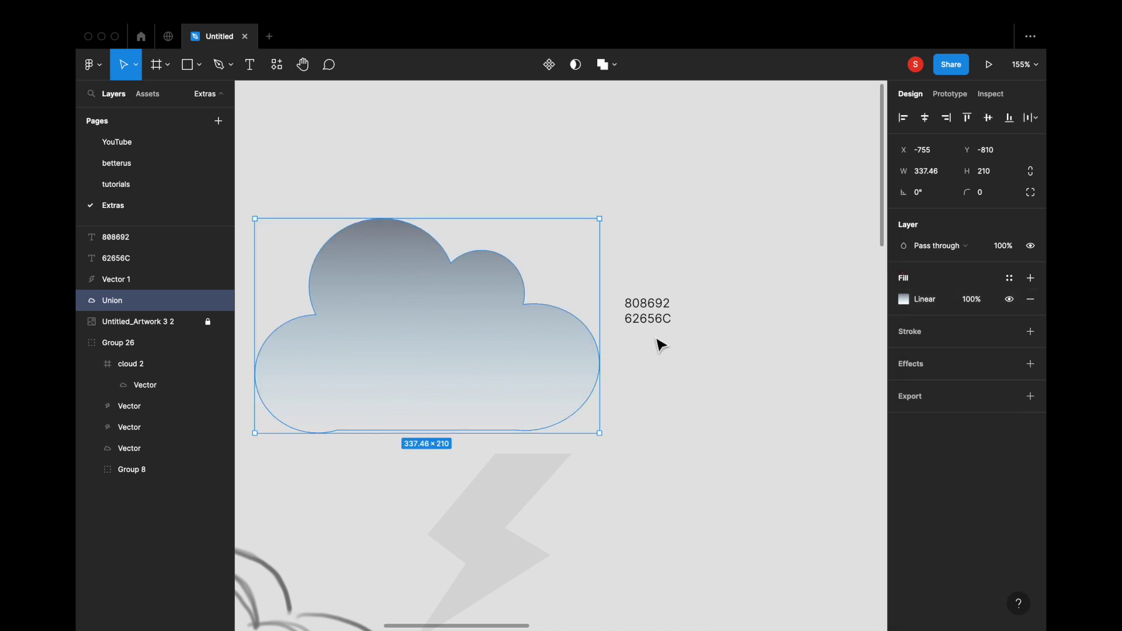
# Copy the hex code 62656C from the canvas text and apply it to the lower stop of the cloud's gradient.
pyautogui.click(647, 318)
pyautogui.doubleClick(647, 320)
pyautogui.press('Escape')
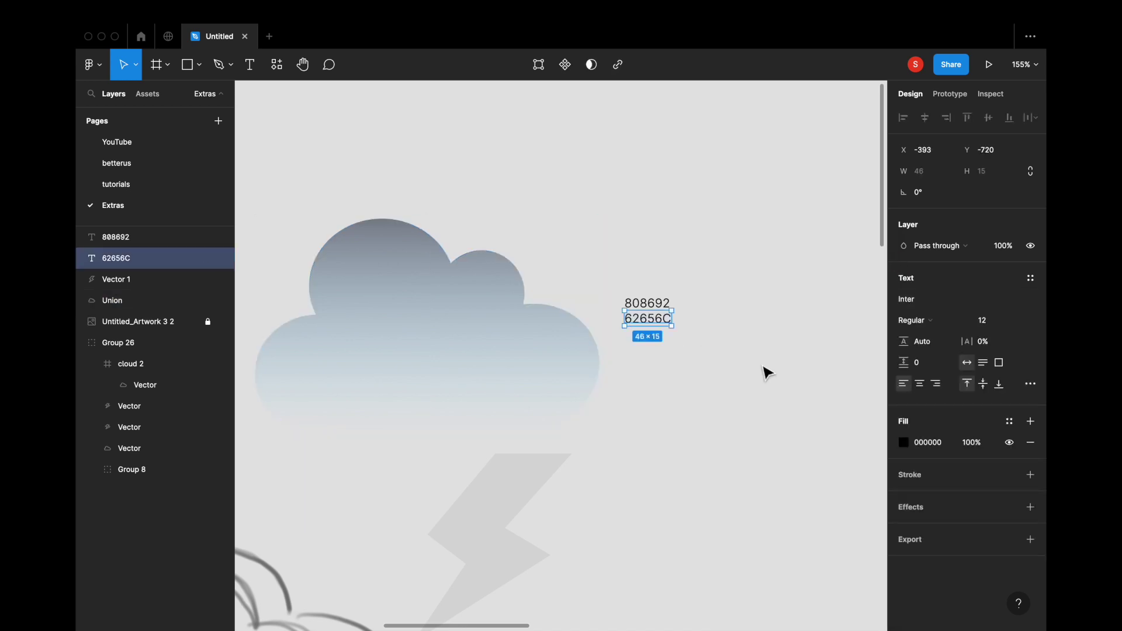
pyautogui.click(387, 385)
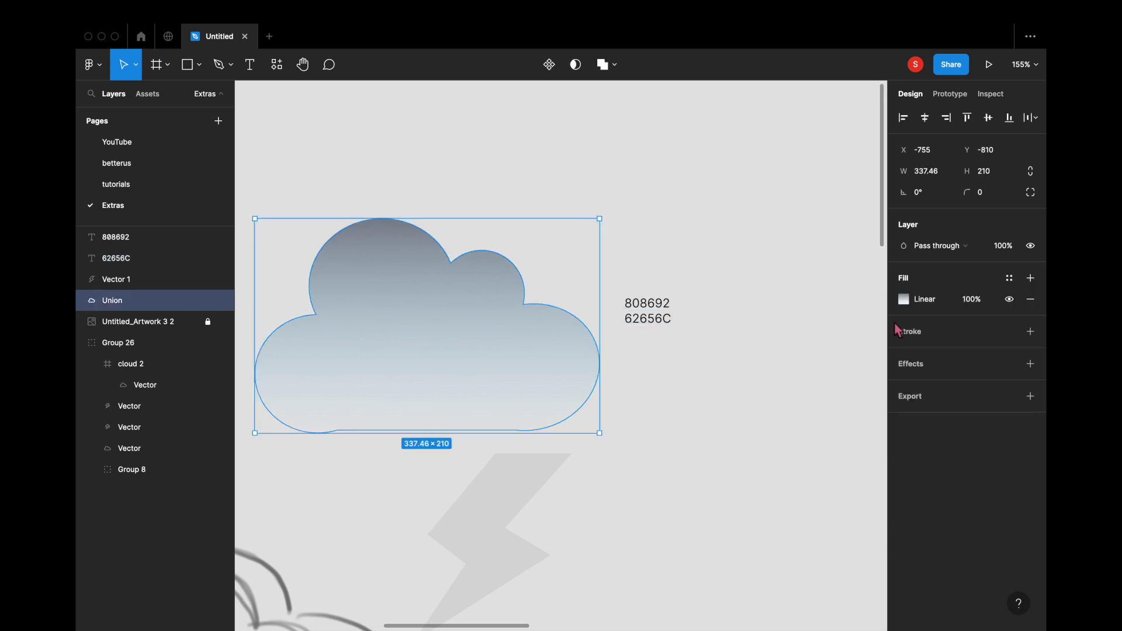
pyautogui.click(912, 299)
pyautogui.click(866, 270)
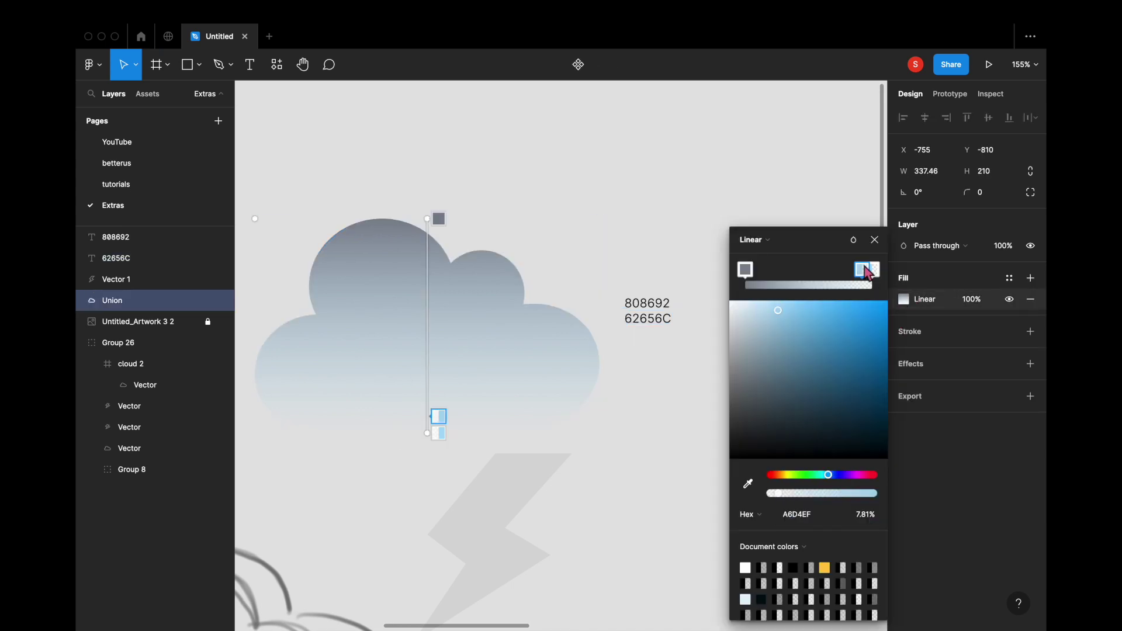
pyautogui.moveTo(866, 270); pyautogui.dragTo(871, 273)
pyautogui.click(800, 515)
pyautogui.write('62656C')
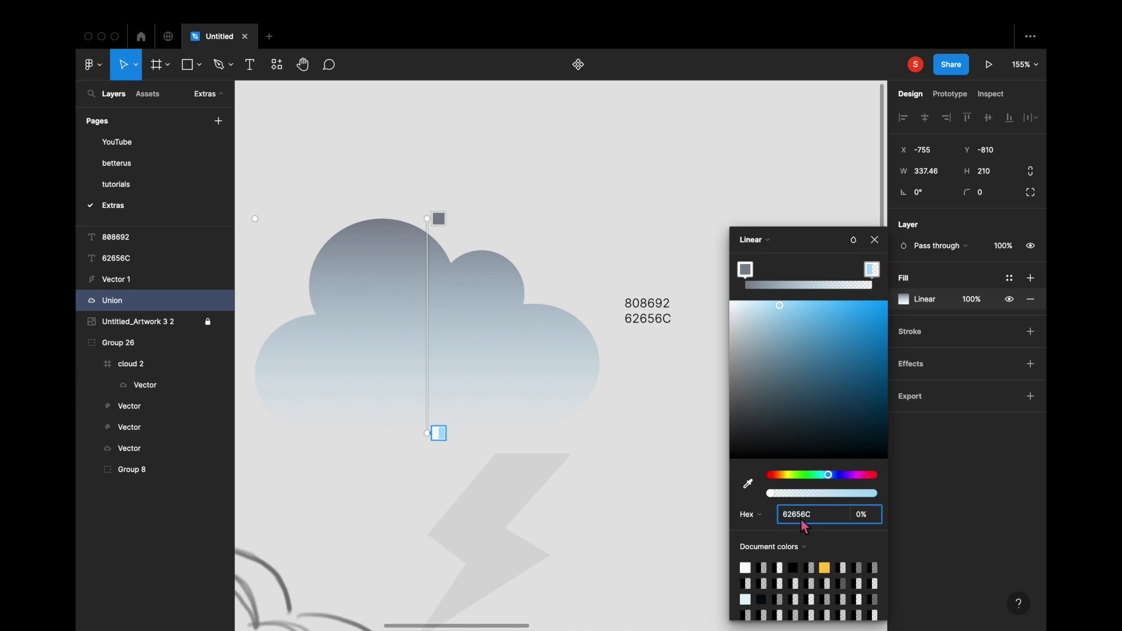
pyautogui.press('Return')
# Set the opacity of the cloud gradient's lower stop to 100% and deselect the cloud.
pyautogui.click(871, 517)
pyautogui.write('1')
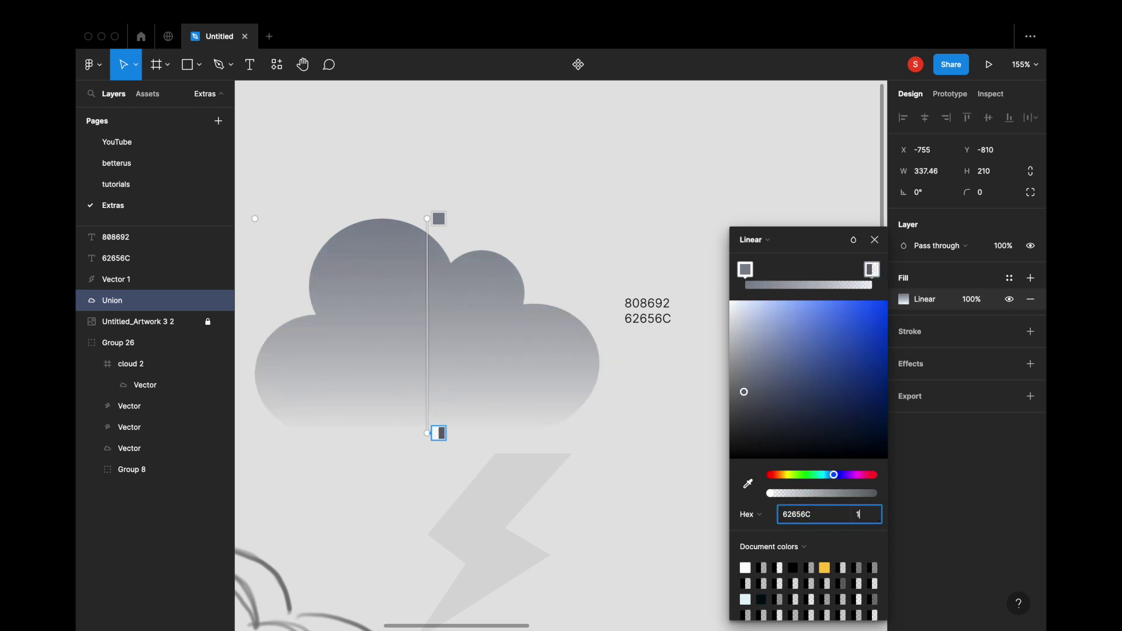
pyautogui.write('00')
pyautogui.press('Return')
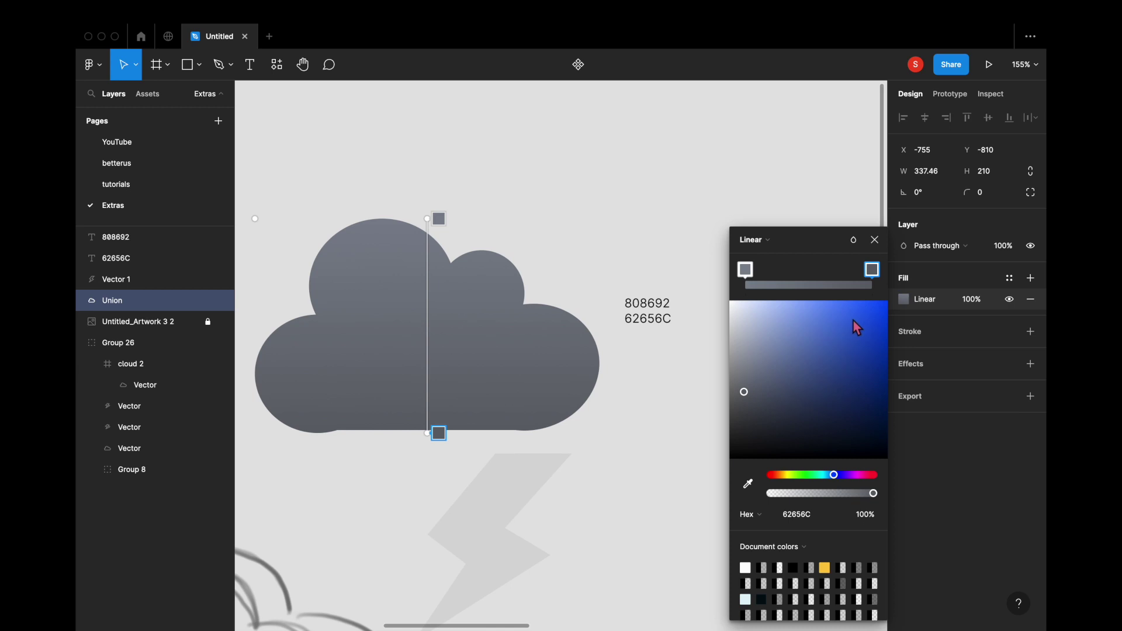
pyautogui.click(874, 243)
pyautogui.click(760, 358)
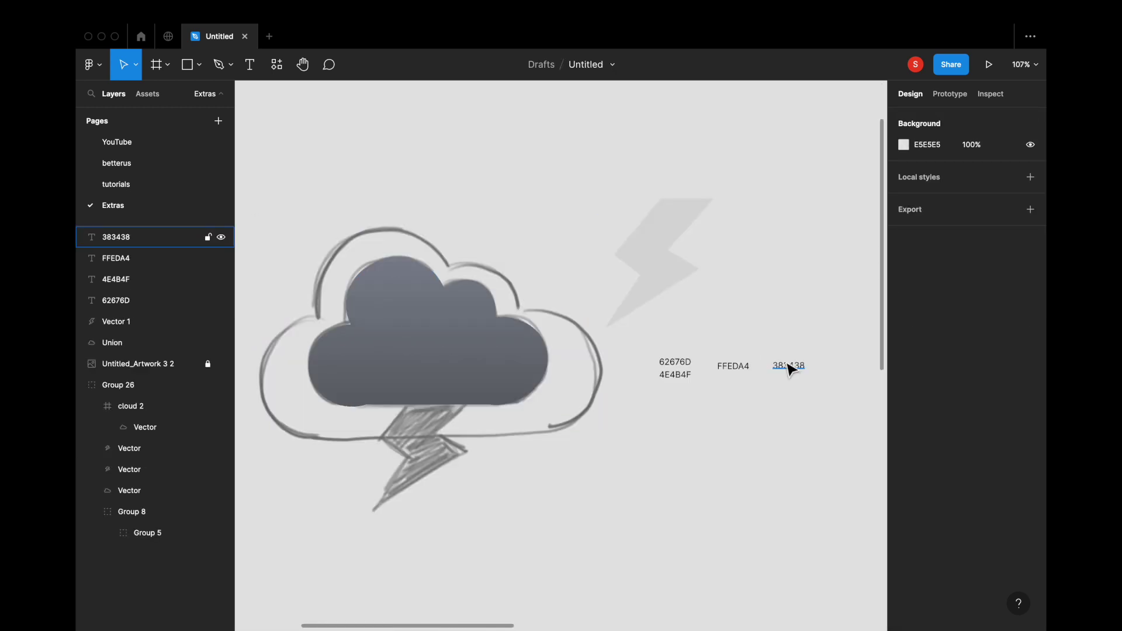
# Collapse Group 26, duplicate the gradient cloud below the original, and move the original off the sketch to X -901, Y -763.
pyautogui.click(82, 385)
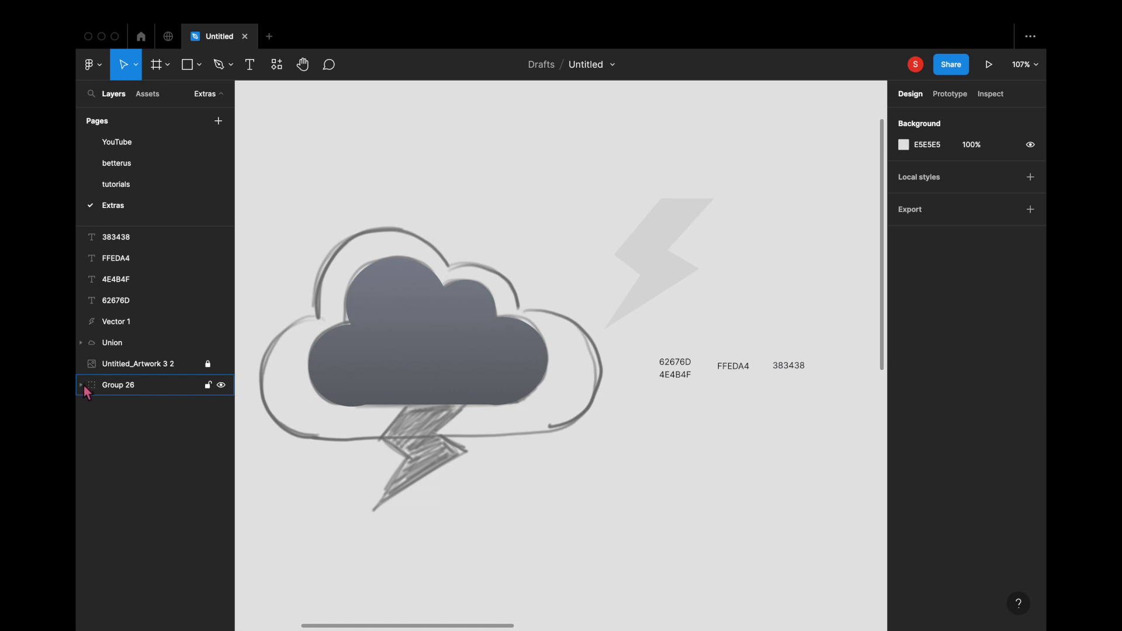
pyautogui.hscroll(-3, 547, 512)
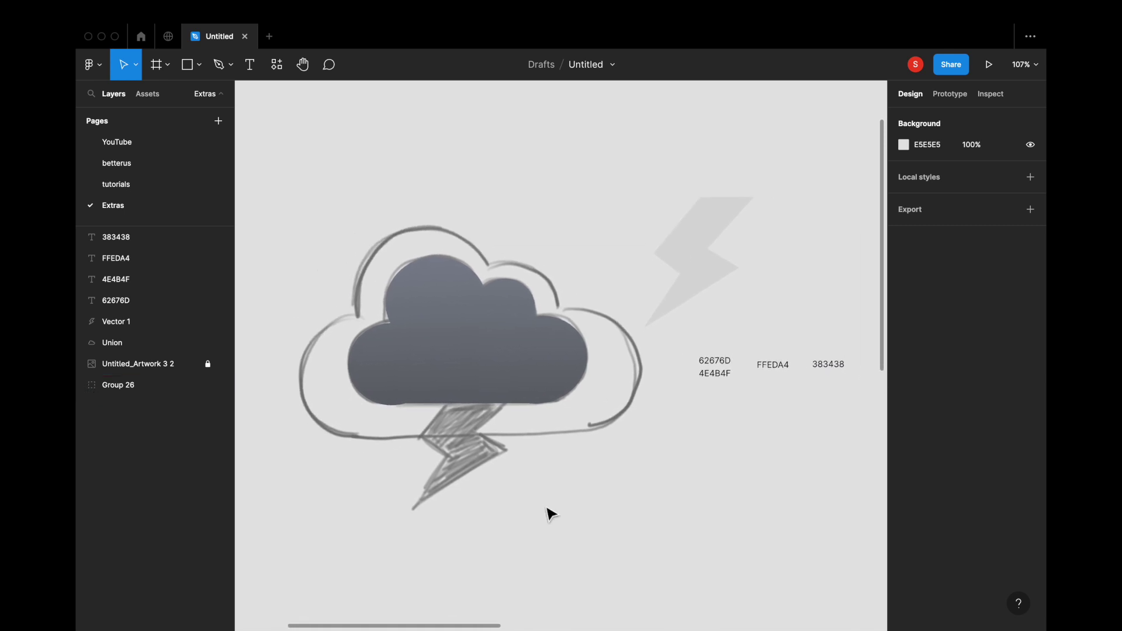
pyautogui.click(517, 356)
pyautogui.keyDown('alt'); pyautogui.moveTo(520, 356); pyautogui.dragTo(526, 516); pyautogui.keyUp('alt')
pyautogui.click(511, 324)
pyautogui.moveTo(510, 324); pyautogui.dragTo(574, 155)
pyautogui.scroll(3, 583, 205)
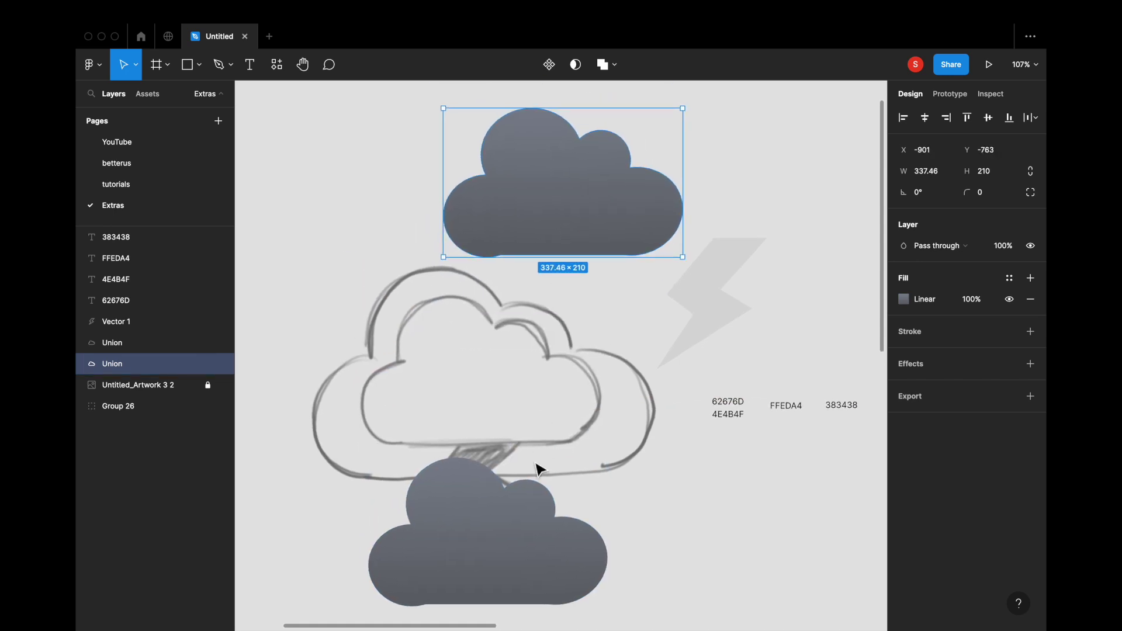
# Fit the duplicate cloud over the sketch's outer cloud outline at X -1084, Y -537, scaling it 1.4x to 472.44 × 294.
pyautogui.moveTo(501, 533)
pyautogui.mouseDown()
pyautogui.moveTo(488, 431)
pyautogui.moveTo(456, 401)
pyautogui.mouseUp()
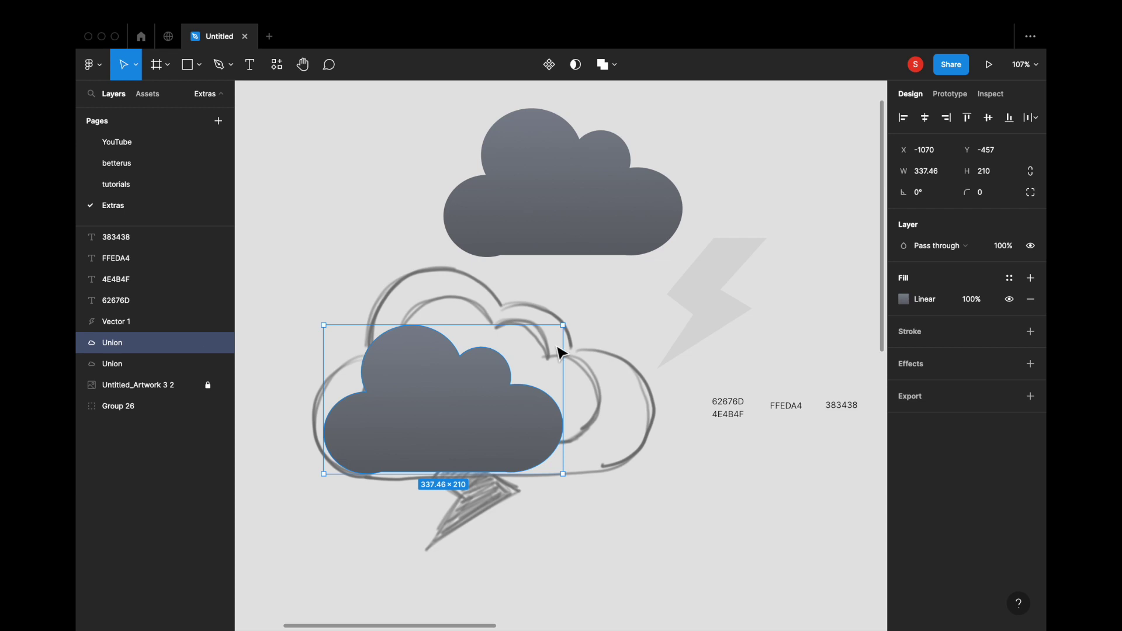
pyautogui.press('k')
pyautogui.moveTo(564, 326); pyautogui.dragTo(623, 264)
pyautogui.moveTo(518, 381); pyautogui.dragTo(509, 384)
pyautogui.hscroll(3, 701, 427)
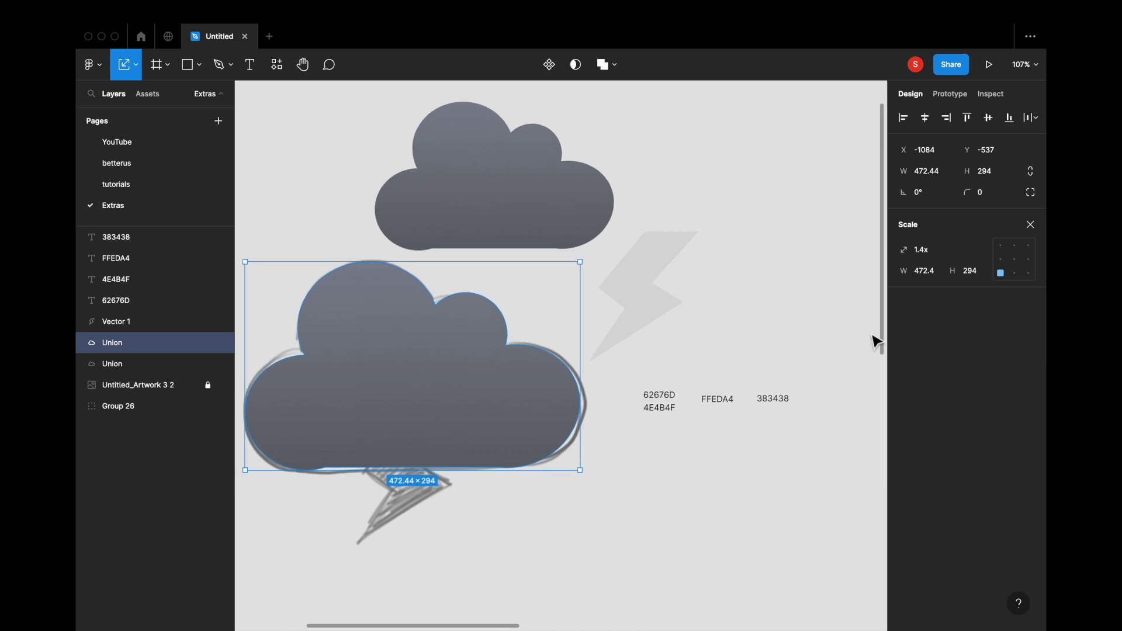
pyautogui.click(1031, 225)
# Copy the hex code 62676D from the canvas text and apply it to the upper gradient stop of the large cloud.
pyautogui.click(905, 301)
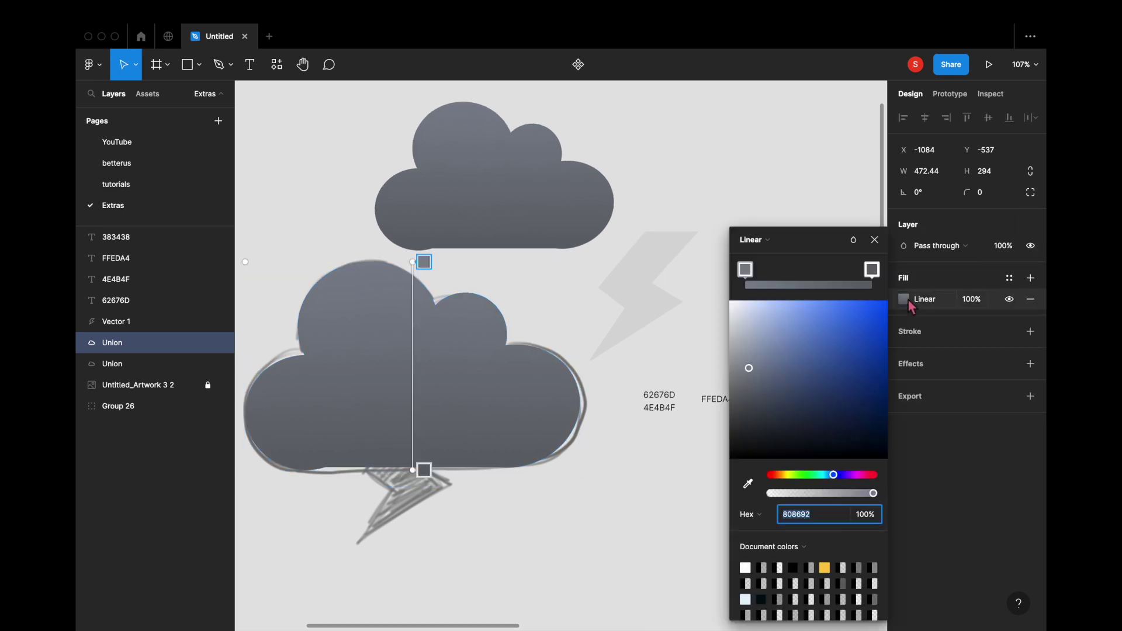
pyautogui.click(745, 270)
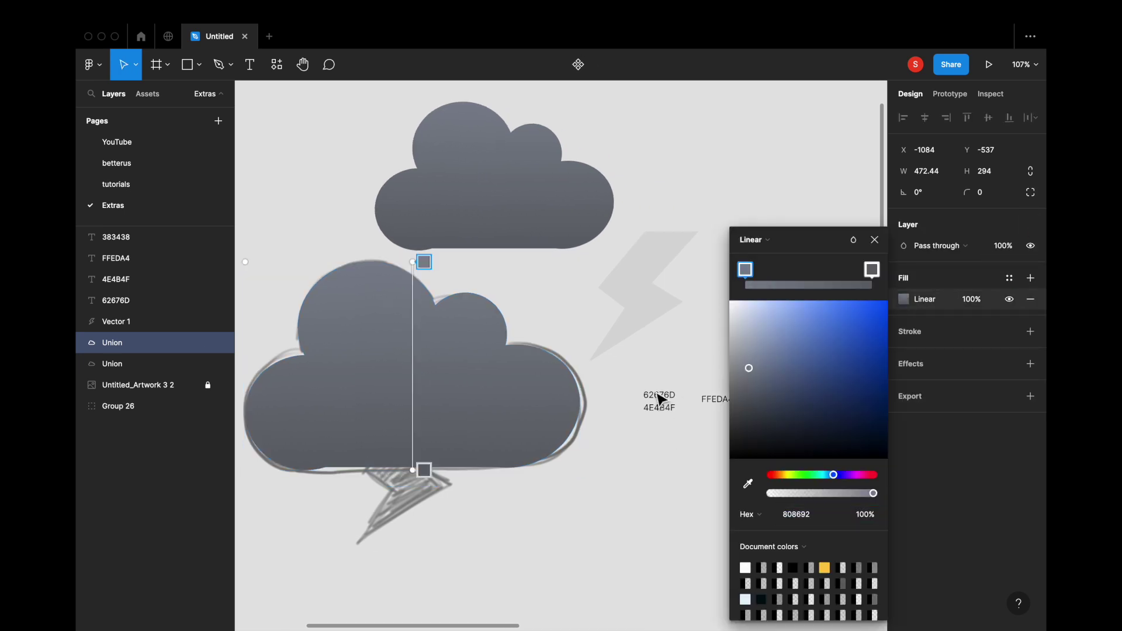
pyautogui.click(659, 398)
pyautogui.doubleClick(658, 396)
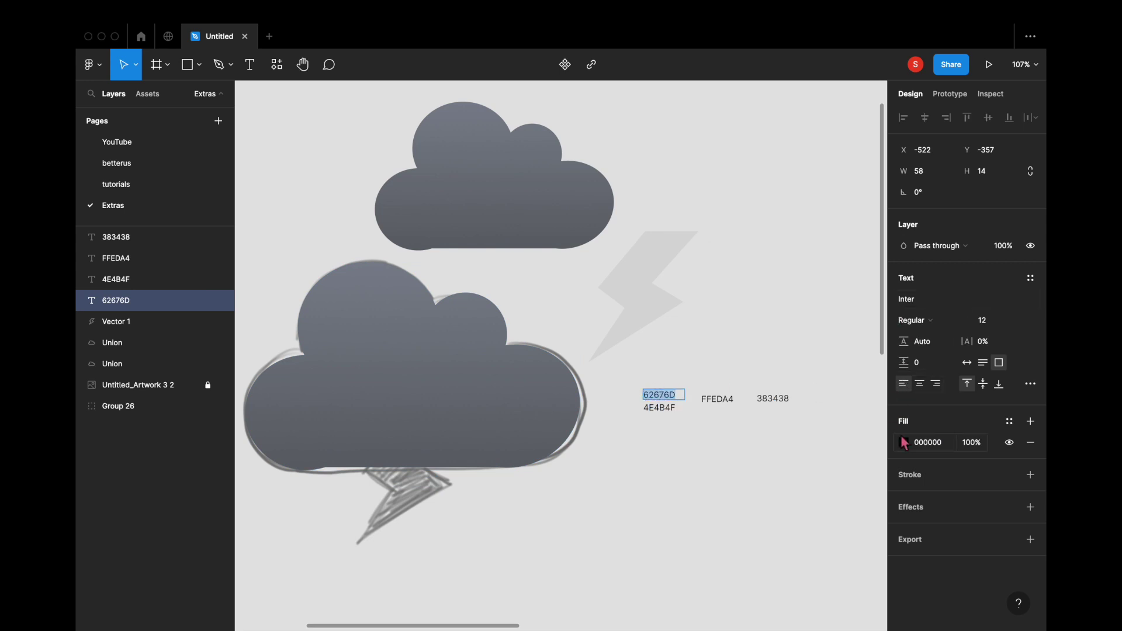
pyautogui.press('Escape')
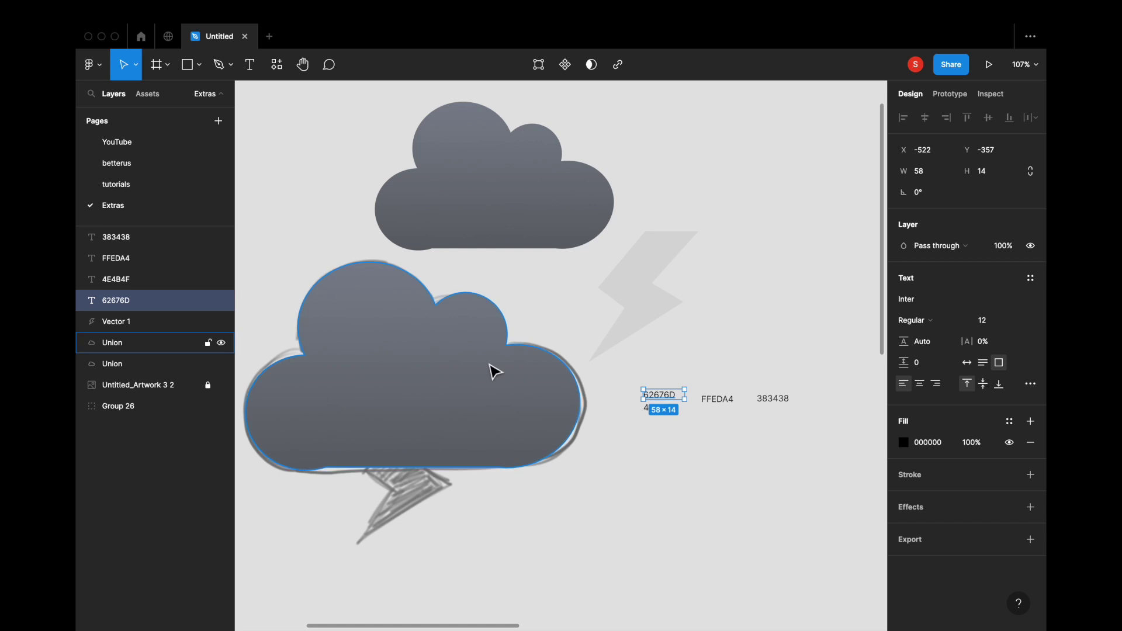
pyautogui.click(506, 371)
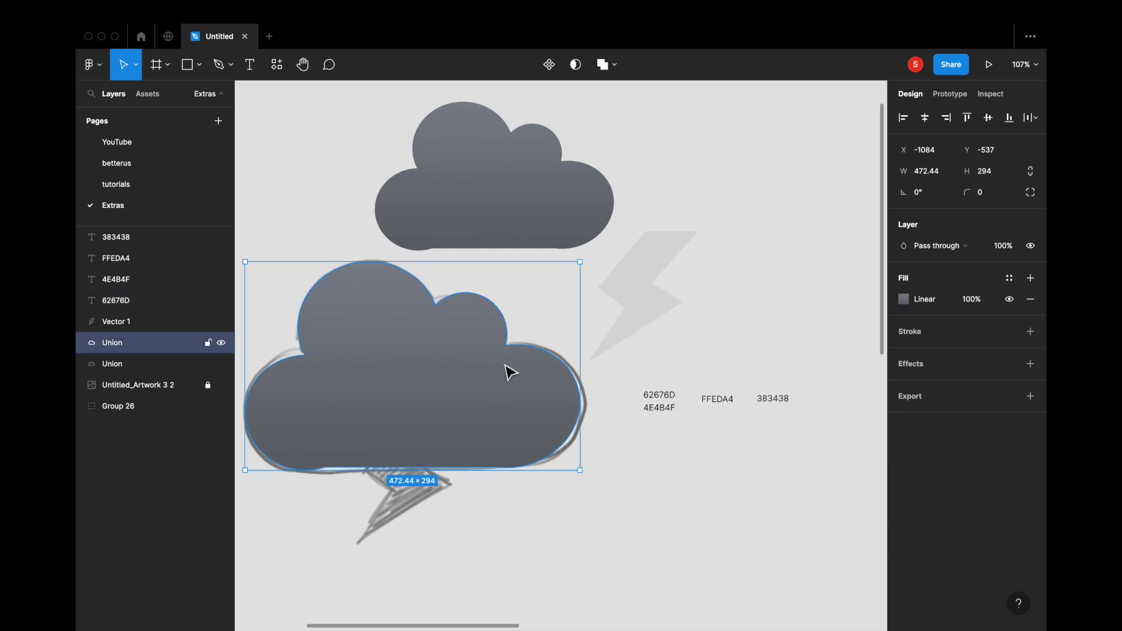
pyautogui.click(904, 301)
pyautogui.click(744, 270)
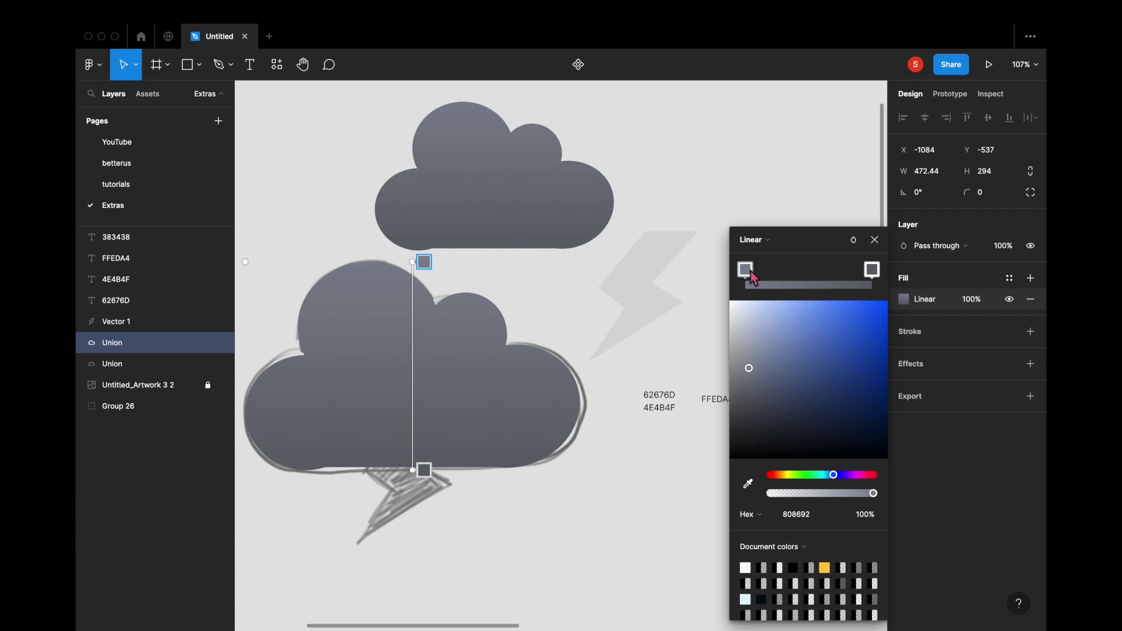
pyautogui.click(807, 515)
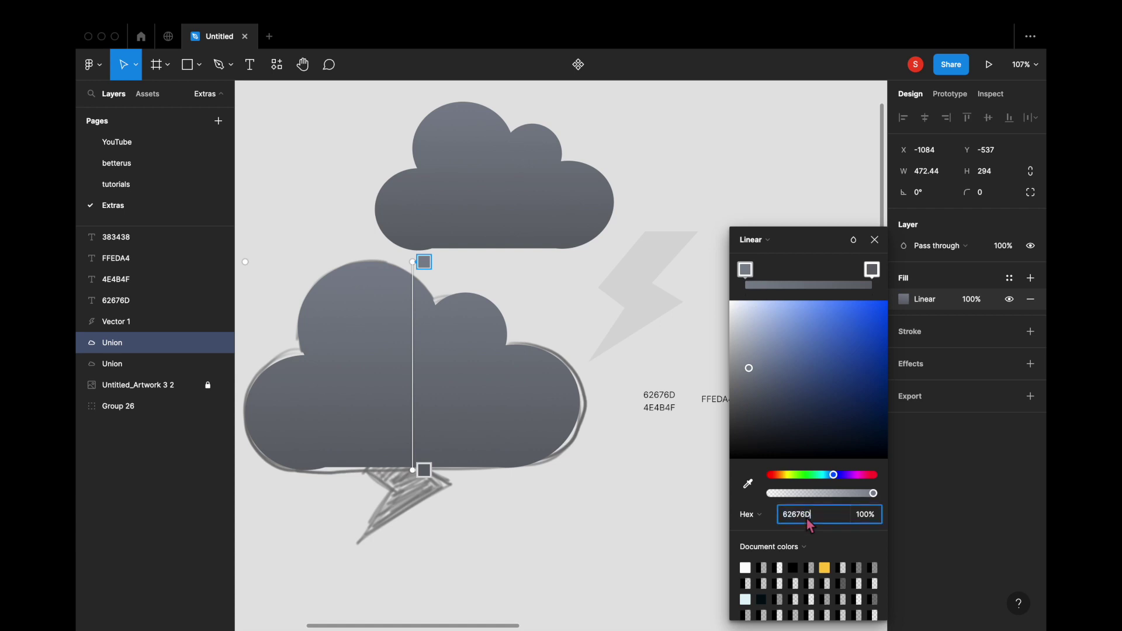
pyautogui.press('Return')
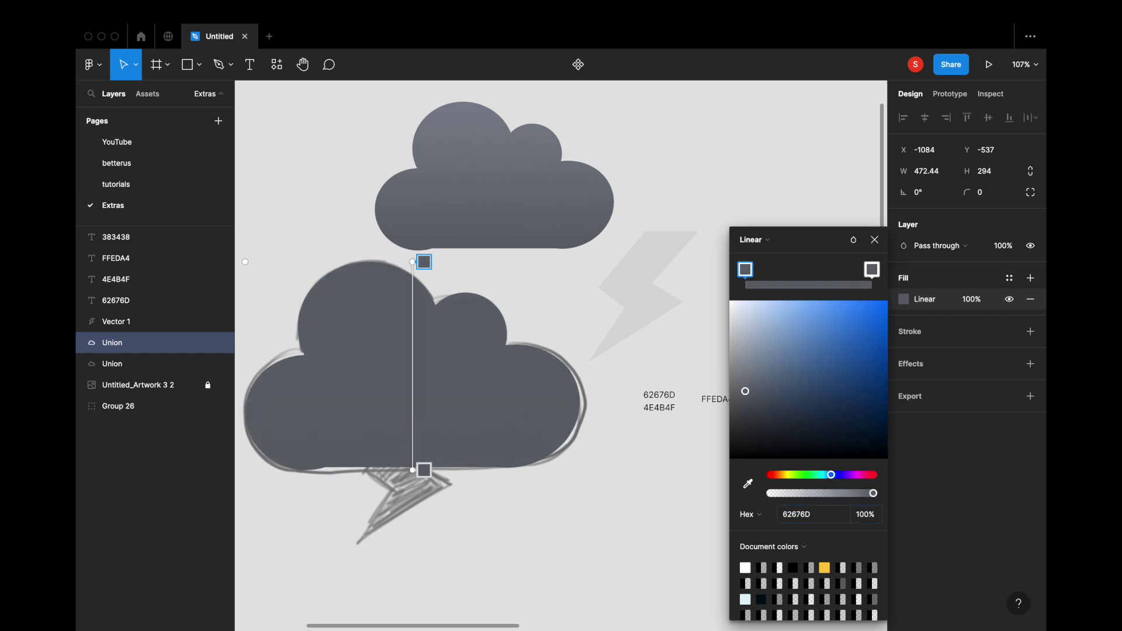
pyautogui.click(875, 240)
# Copy the hex code 4E4B4F from the canvas text and apply it to the lower gradient stop of the large cloud.
pyautogui.click(658, 409)
pyautogui.doubleClick(657, 409)
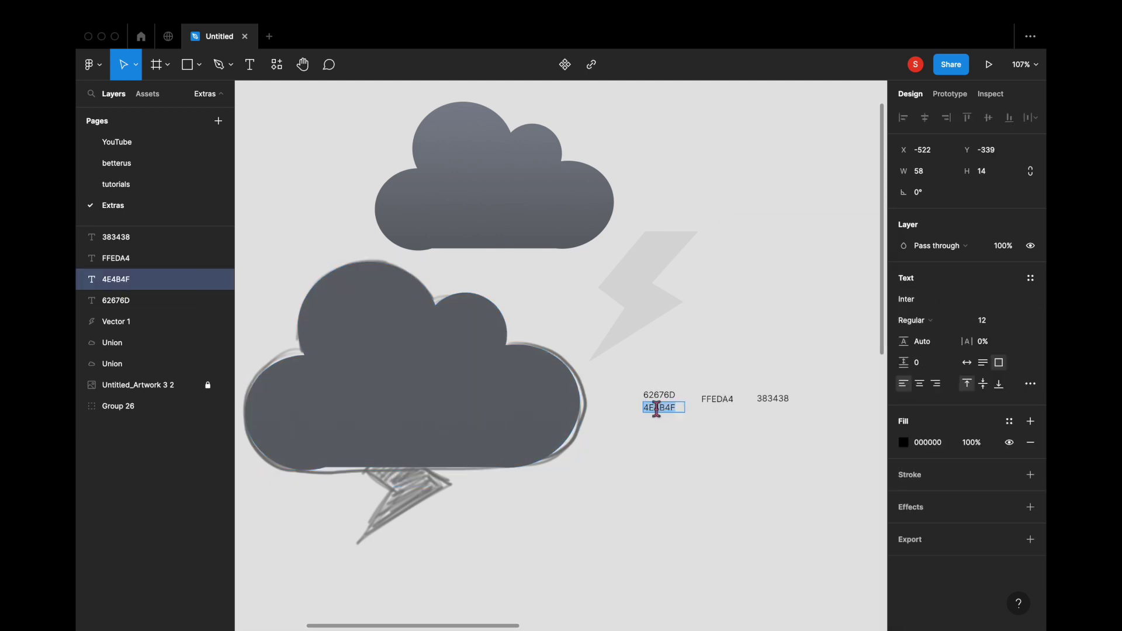
pyautogui.click(454, 413)
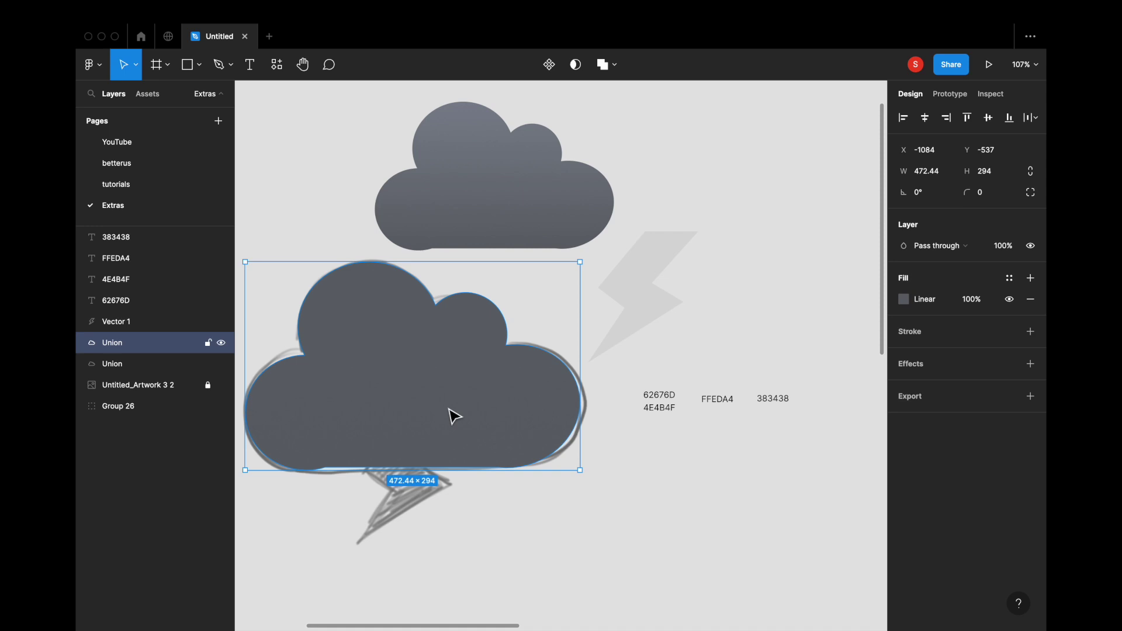
pyautogui.click(904, 299)
pyautogui.click(877, 271)
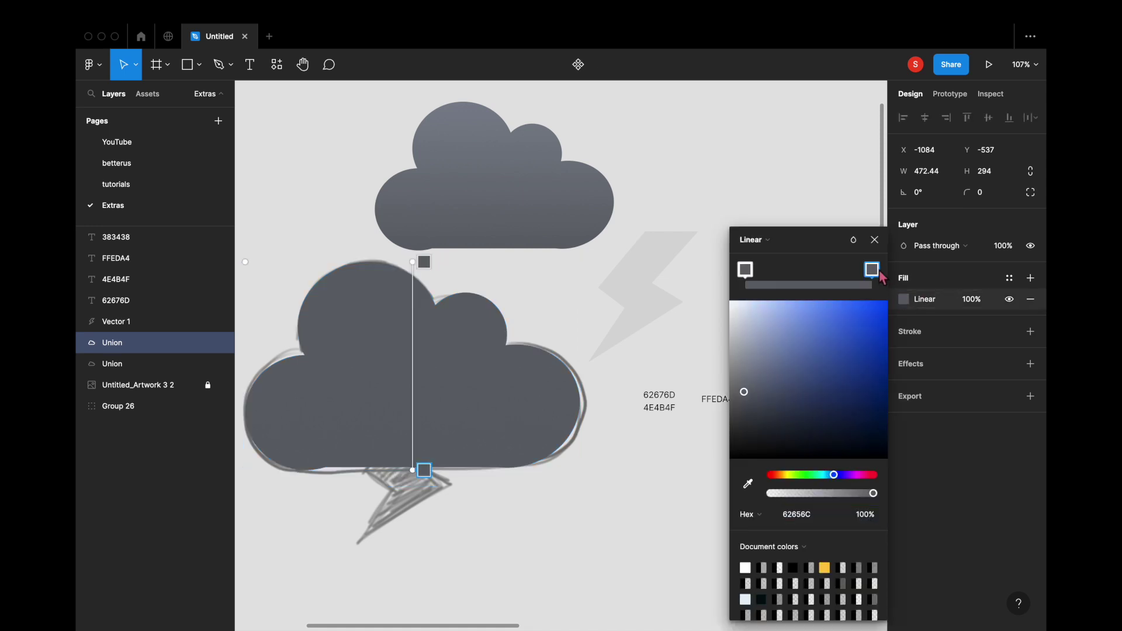
pyautogui.click(812, 514)
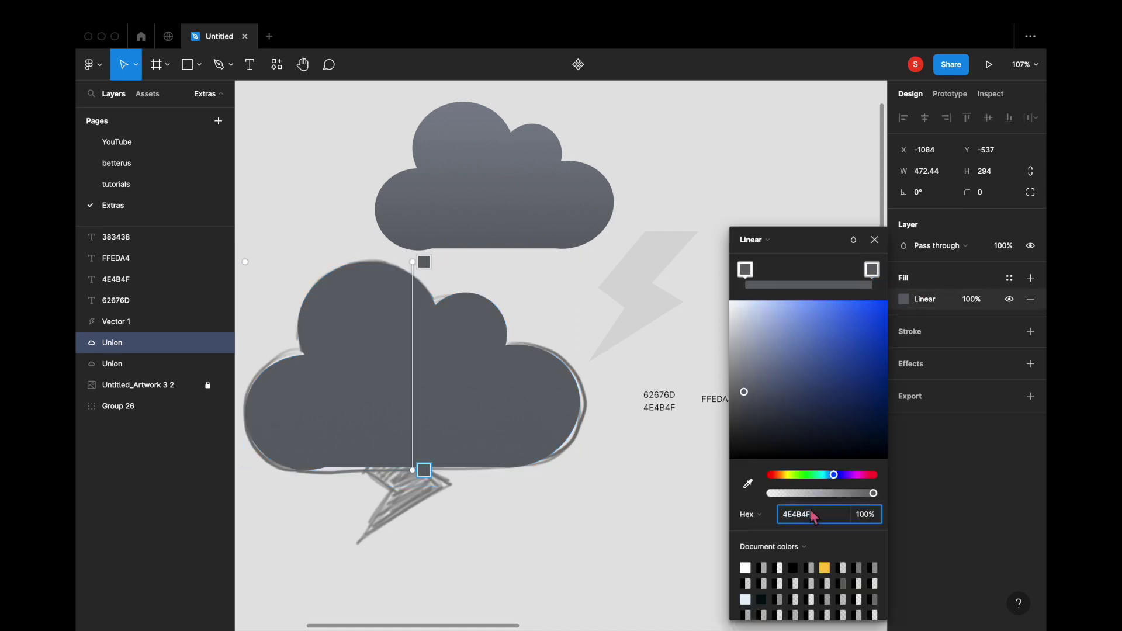
pyautogui.press('Return')
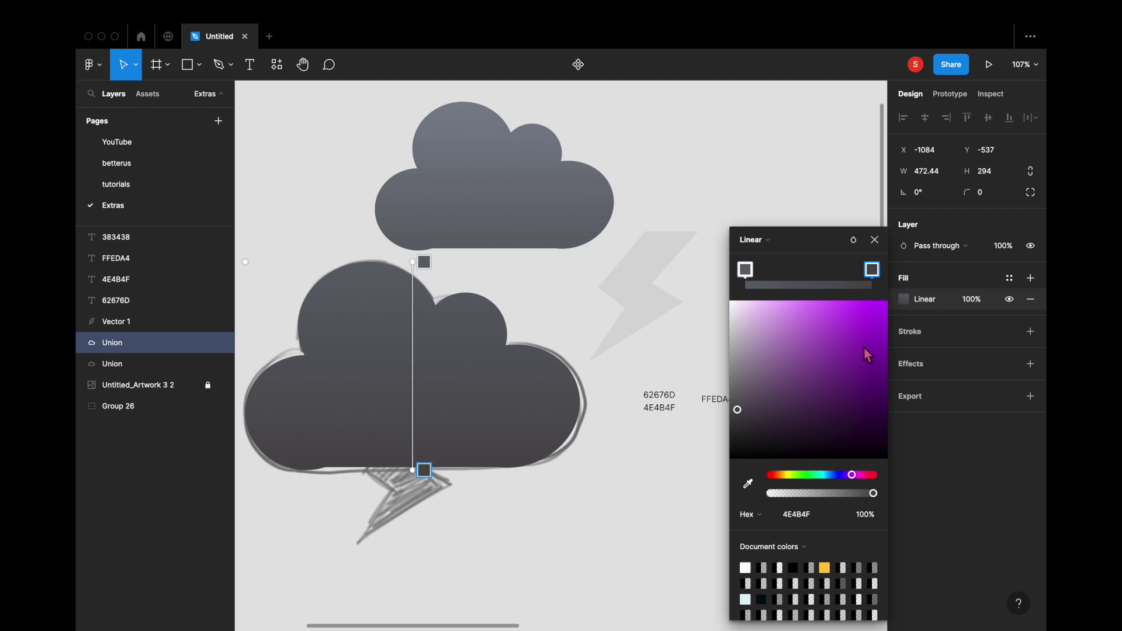
pyautogui.click(874, 239)
pyautogui.click(804, 153)
# Move the small cloud onto the large cloud at X -1017, Y -482 and bring it to the front.
pyautogui.hscroll(-1, 804, 154)
pyautogui.hscroll(-3, 804, 153)
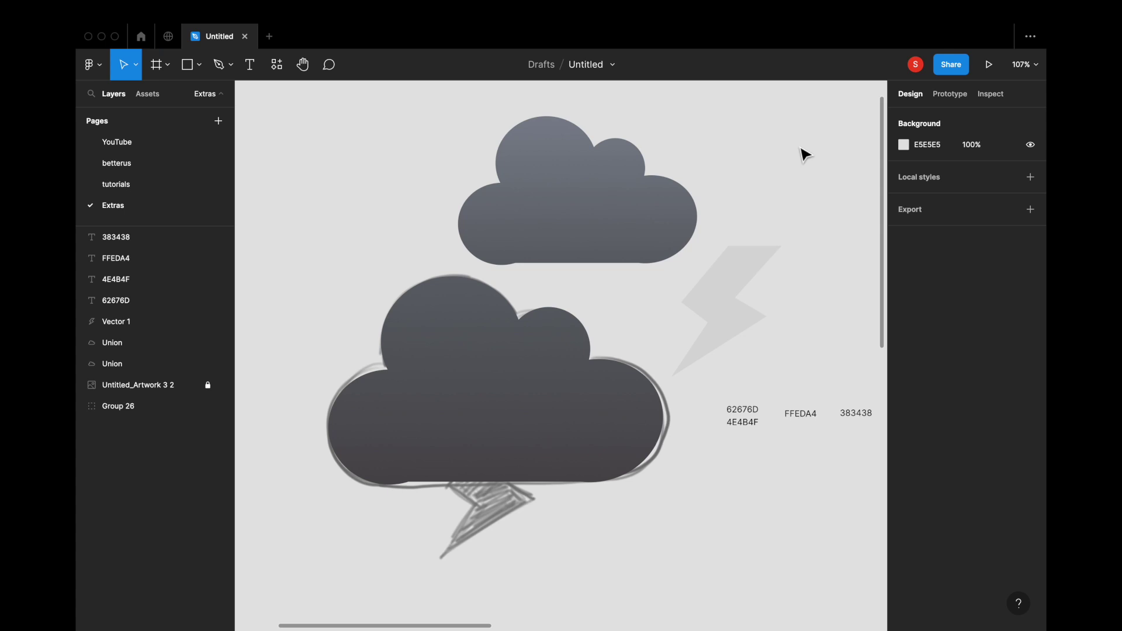
pyautogui.click(608, 188)
pyautogui.moveTo(596, 190); pyautogui.dragTo(523, 411)
pyautogui.press('super+alt+bracketright')
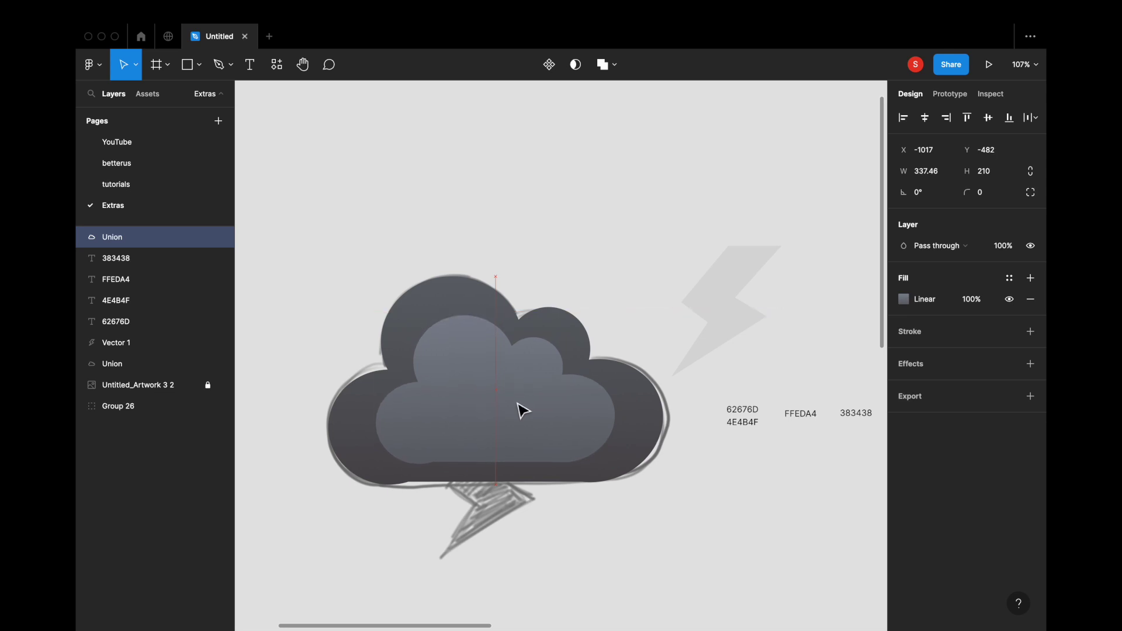
pyautogui.moveTo(523, 411); pyautogui.dragTo(523, 411)
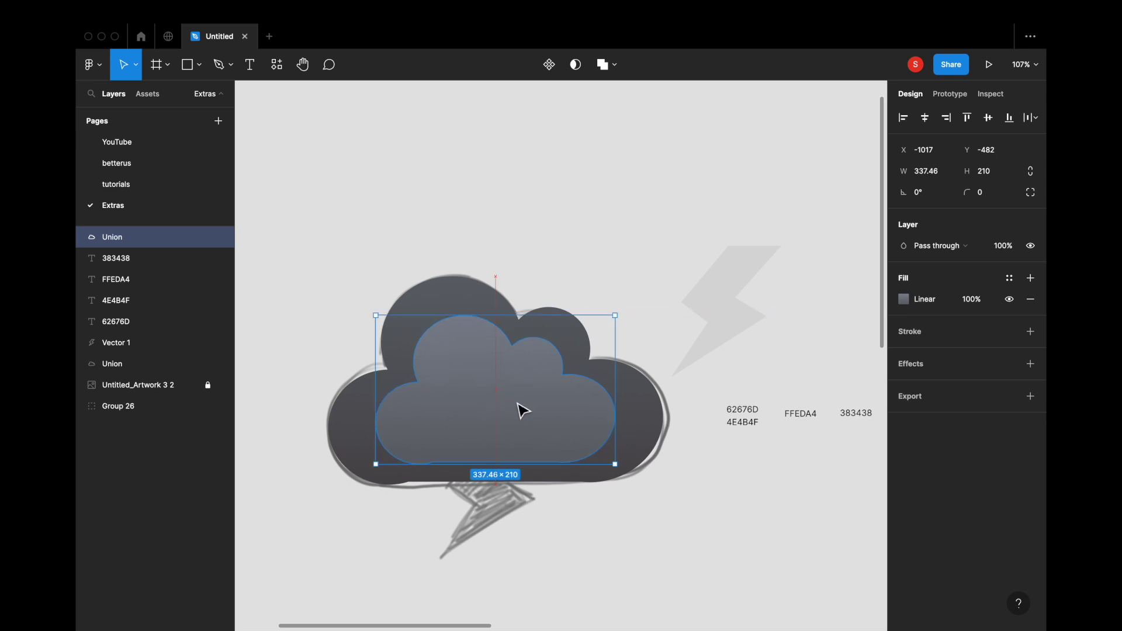
pyautogui.click(613, 240)
# Copy the hex code FFEDA4 from the canvas text and apply it as the lightning bolt's fill.
pyautogui.hscroll(3, 615, 241)
pyautogui.doubleClick(708, 419)
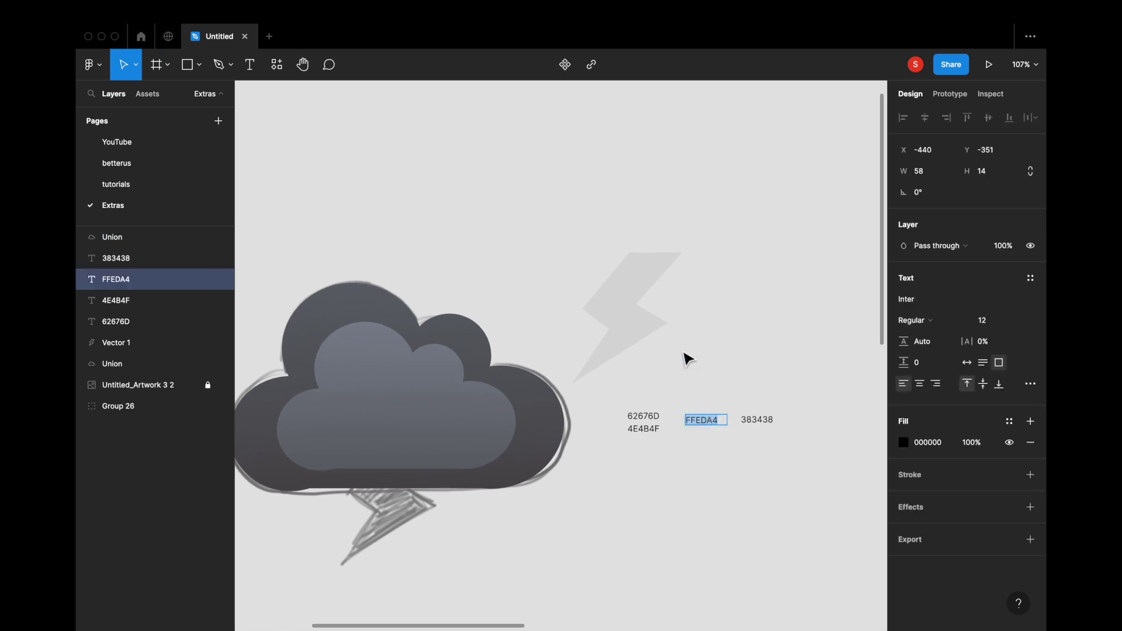
pyautogui.press('Escape')
pyautogui.click(640, 305)
pyautogui.click(933, 300)
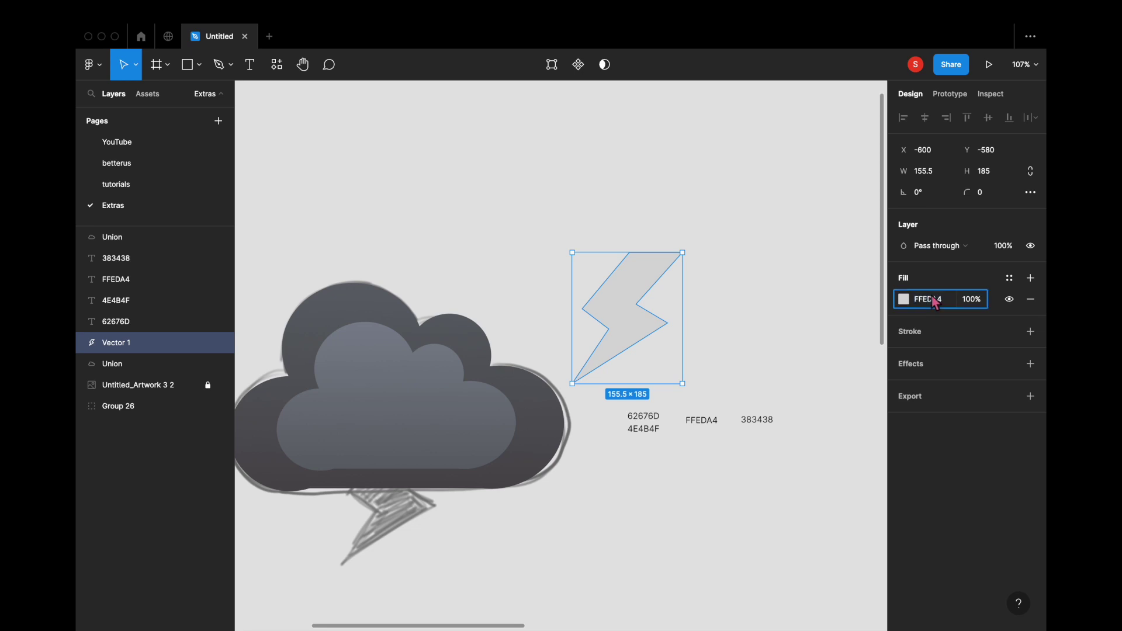
pyautogui.press('Return')
pyautogui.click(797, 281)
# Delete the colour code texts 62676D, 4E4B4F and FFEDA4 from the canvas.
pyautogui.hscroll(-3, 797, 280)
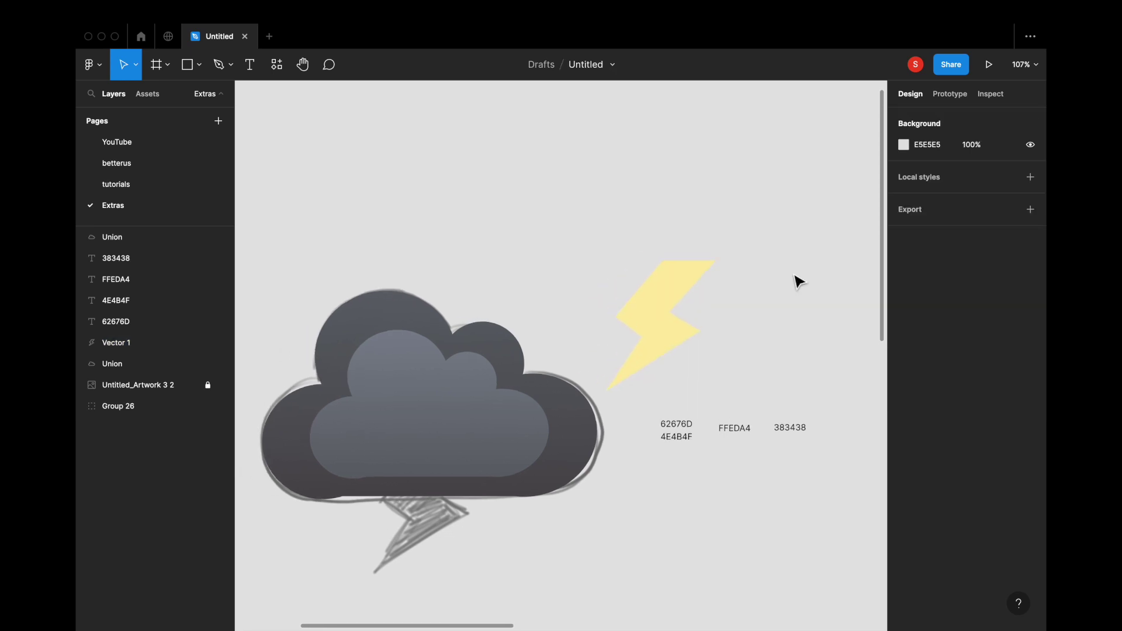
pyautogui.moveTo(645, 401); pyautogui.dragTo(752, 468)
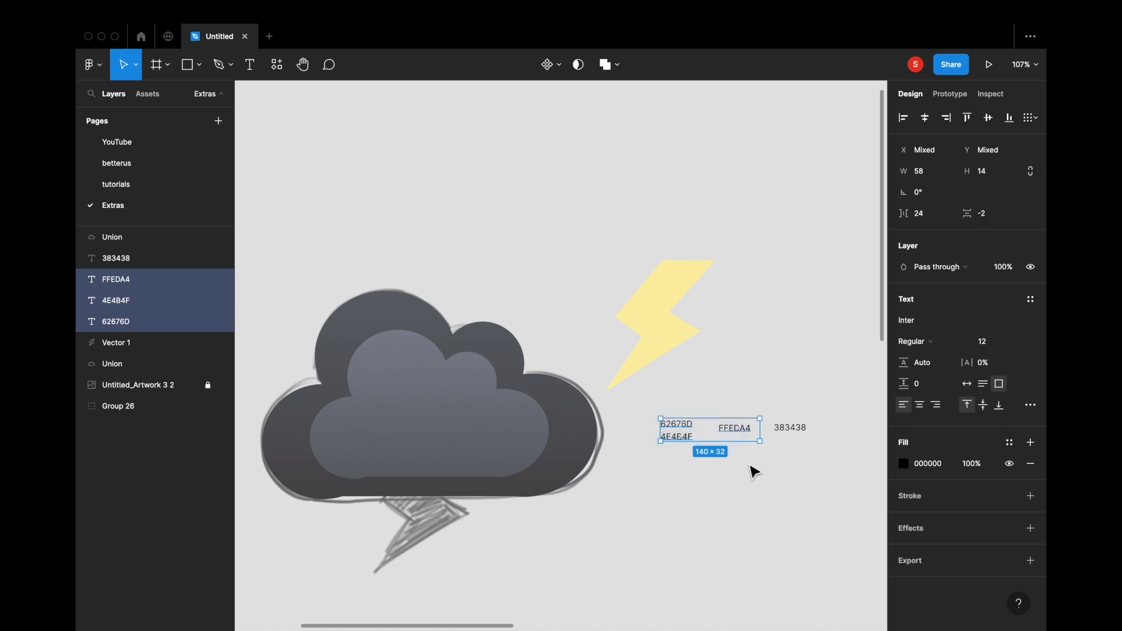
pyautogui.press('Delete')
# Move the lightning bolt over the sketched bolt beneath the clouds, at X -936, Y -302.
pyautogui.scroll(3, 754, 472)
pyautogui.scroll(-4, 754, 471)
pyautogui.click(745, 318)
pyautogui.moveTo(745, 317); pyautogui.dragTo(520, 517)
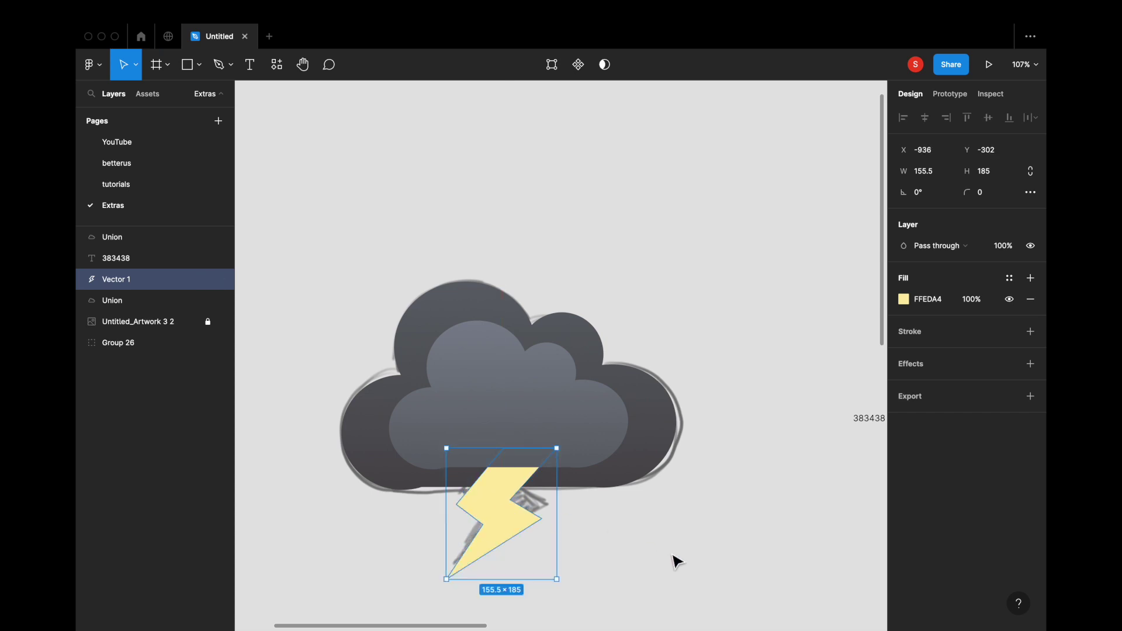
pyautogui.click(672, 561)
# Draw a rectangle of about 586 × 541 covering the whole cloud and lightning bolt artwork.
pyautogui.scroll(2, 675, 562)
pyautogui.click(188, 65)
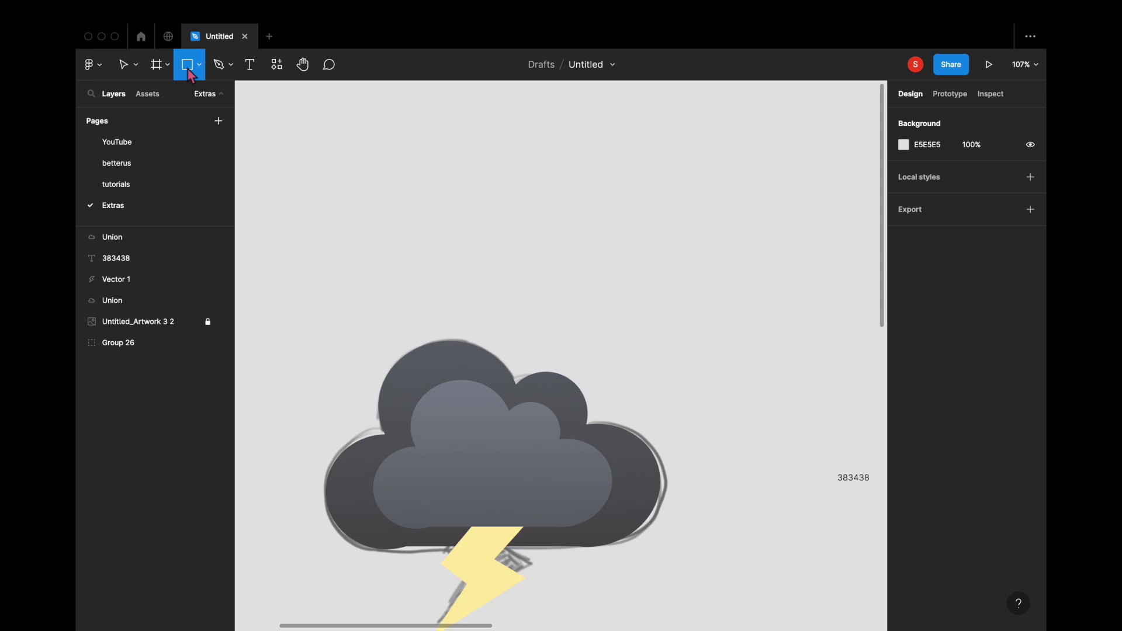
pyautogui.scroll(-1, 491, 179)
pyautogui.scroll(-3, 491, 179)
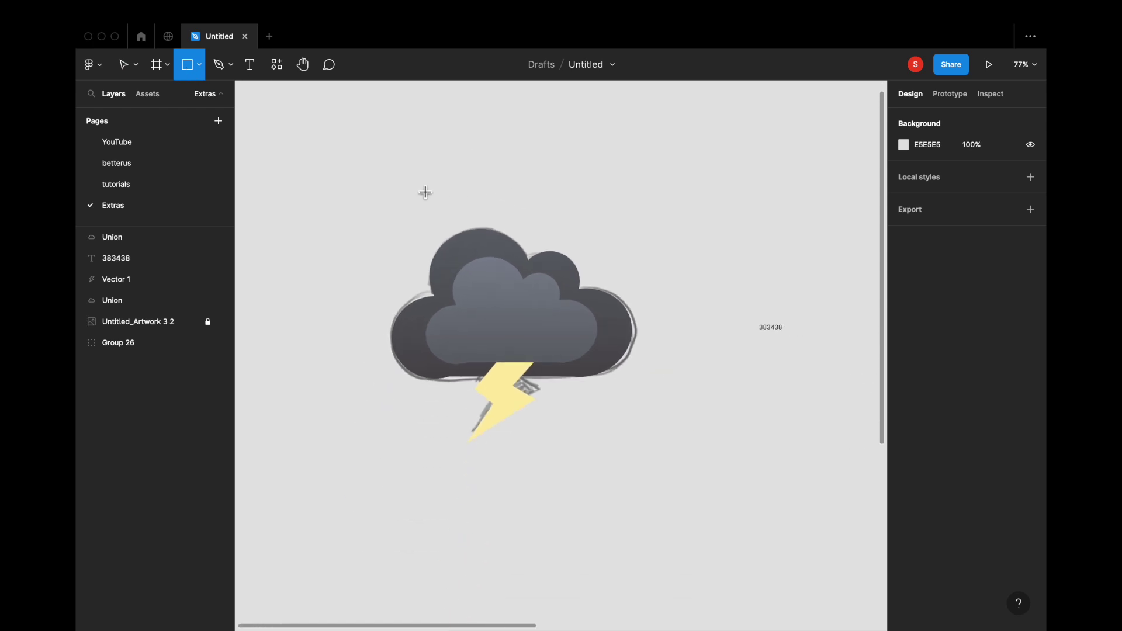
pyautogui.moveTo(359, 192); pyautogui.dragTo(659, 470)
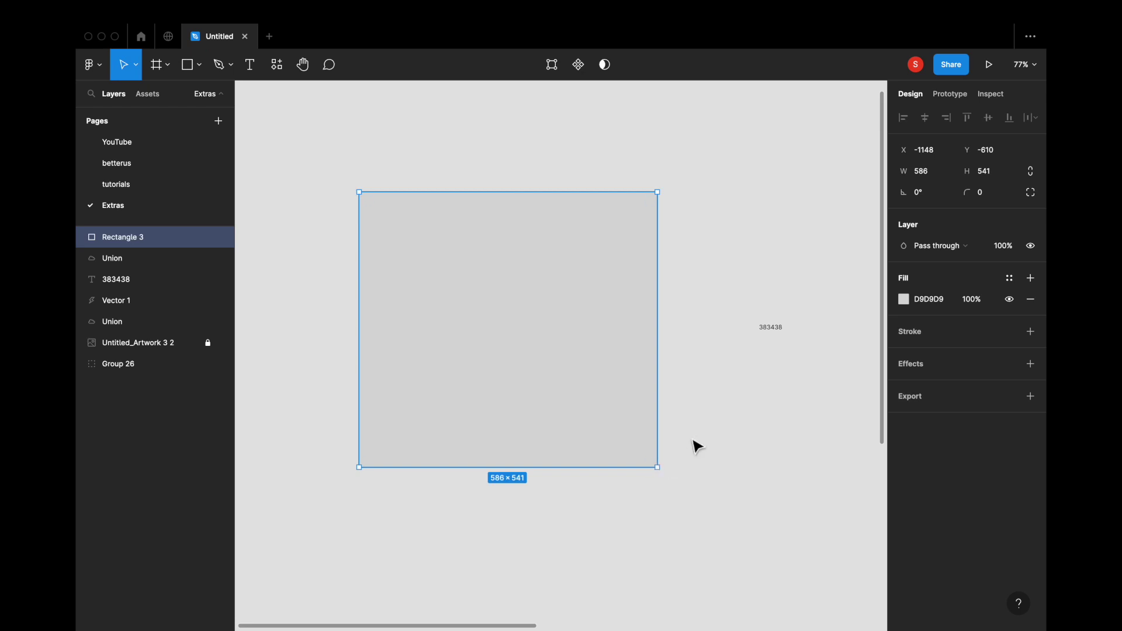
# Copy the hex code 383438 from the canvas text and apply it as the rectangle's fill.
pyautogui.click(779, 332)
pyautogui.doubleClick(775, 328)
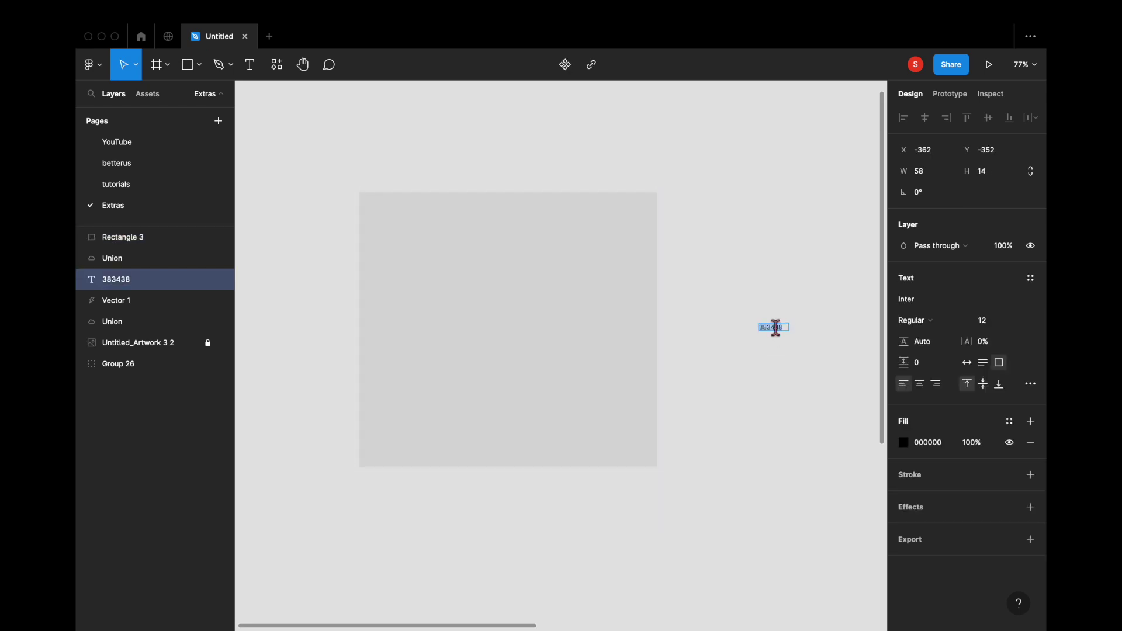
pyautogui.click(933, 444)
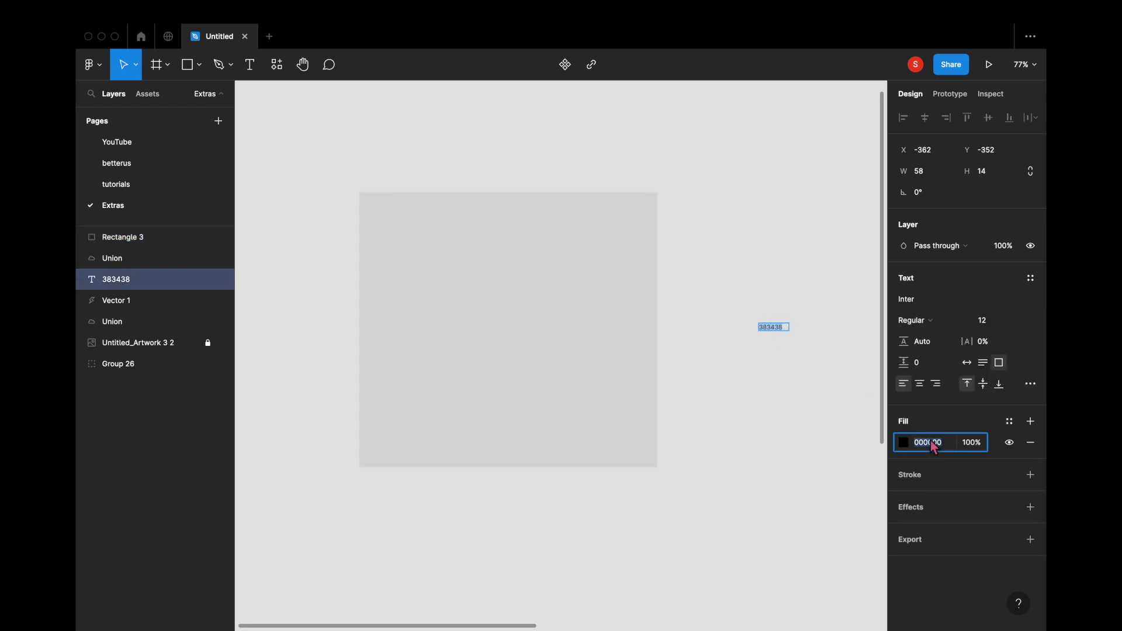
pyautogui.click(551, 378)
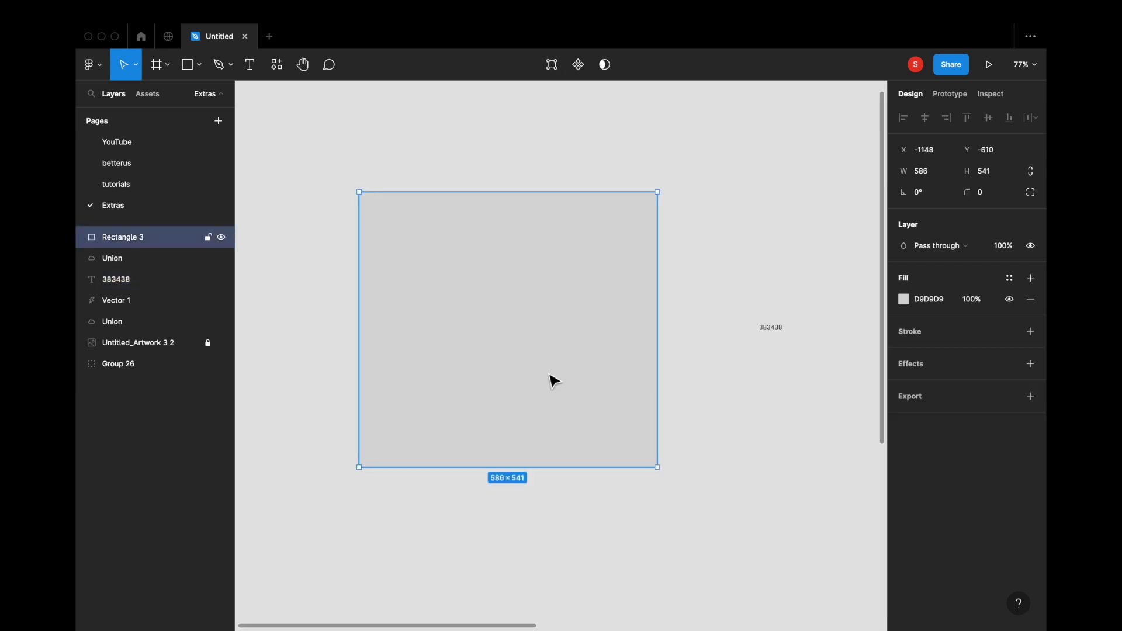
pyautogui.click(933, 305)
pyautogui.write('383438')
pyautogui.press('Return')
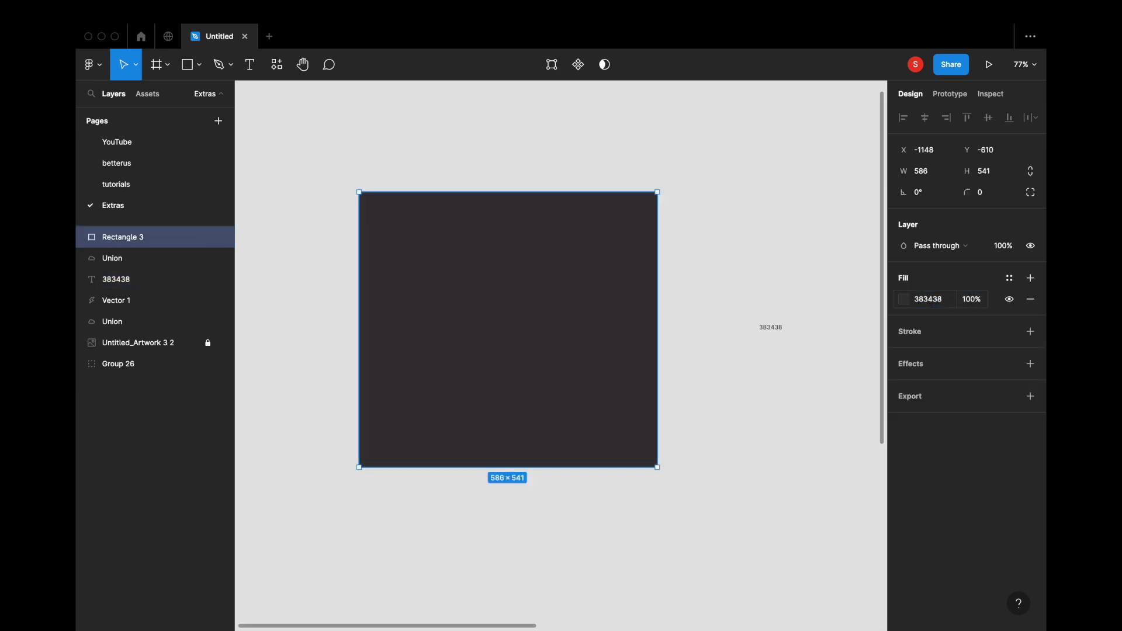
# Delete the 383438 colour code text from the canvas.
pyautogui.click(776, 392)
pyautogui.click(770, 328)
pyautogui.press('Delete')
# Set the dark rectangle's corner radius to 70 and send it behind all the artwork.
pyautogui.click(599, 342)
pyautogui.click(993, 198)
pyautogui.write('70')
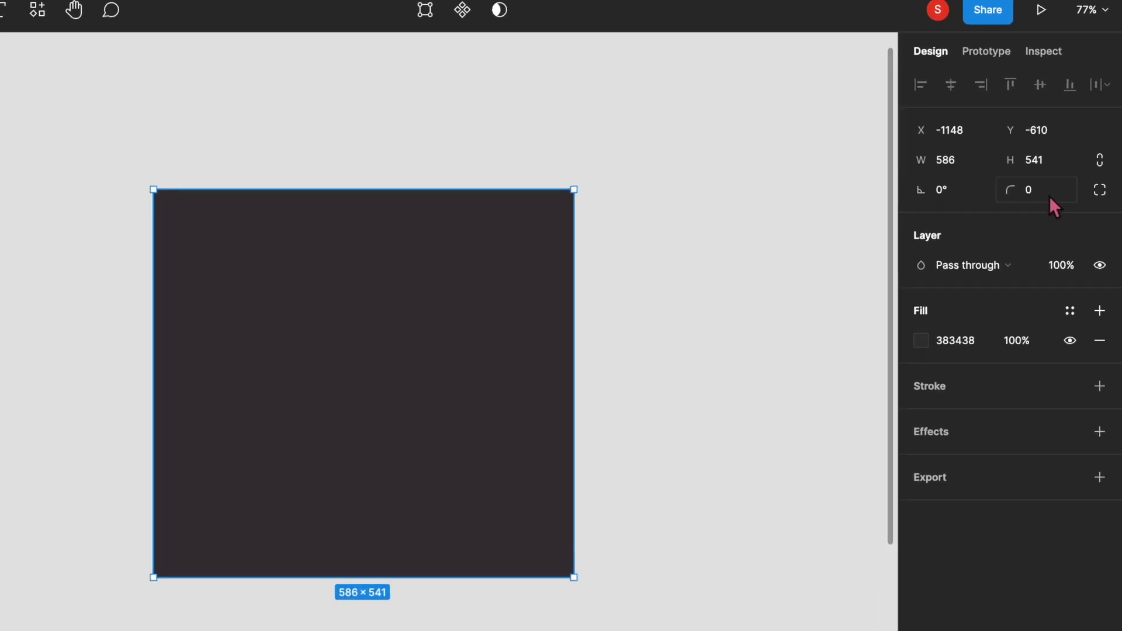
pyautogui.press('Return')
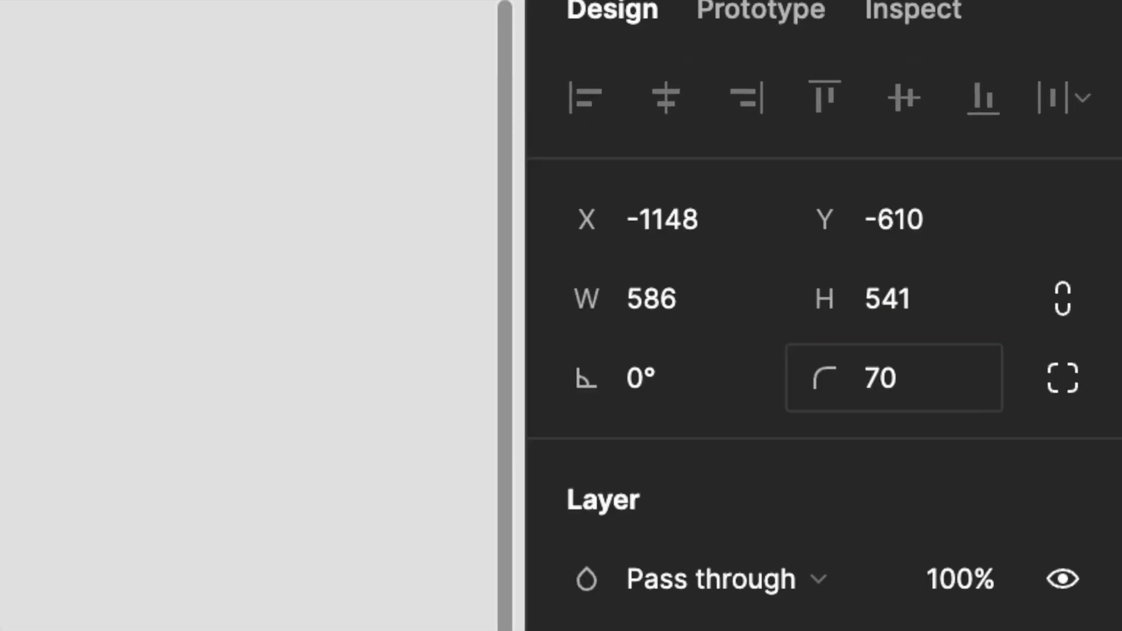
pyautogui.press('alt+super+bracketleft')
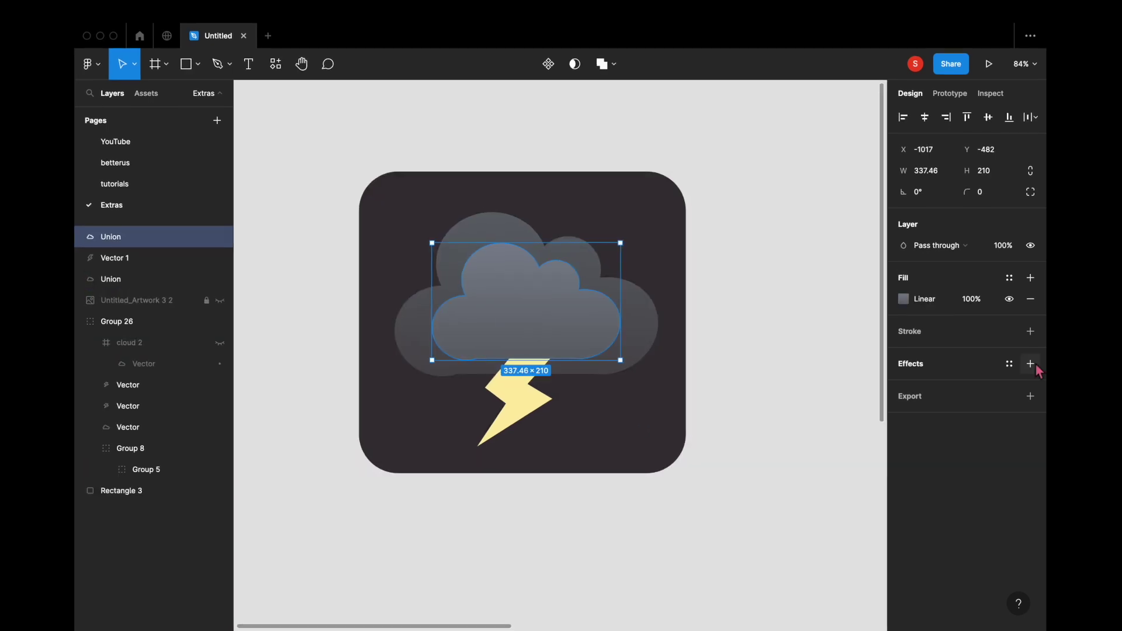
# Add a drop shadow to the small front cloud and set its opacity to 50%.
pyautogui.click(1031, 363)
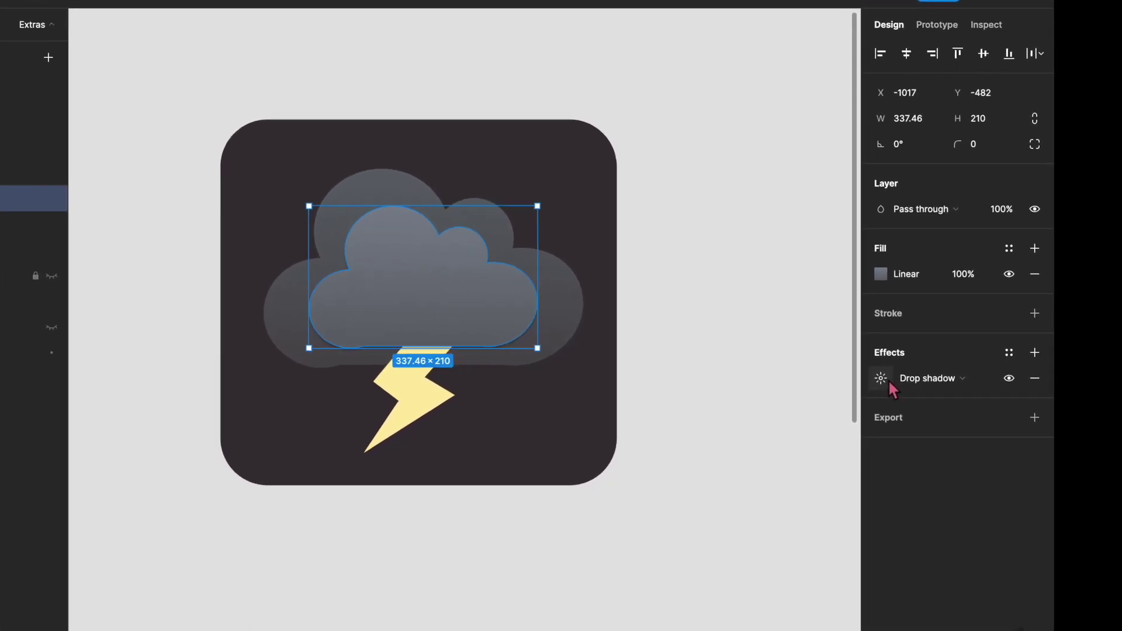
pyautogui.click(902, 384)
pyautogui.click(749, 473)
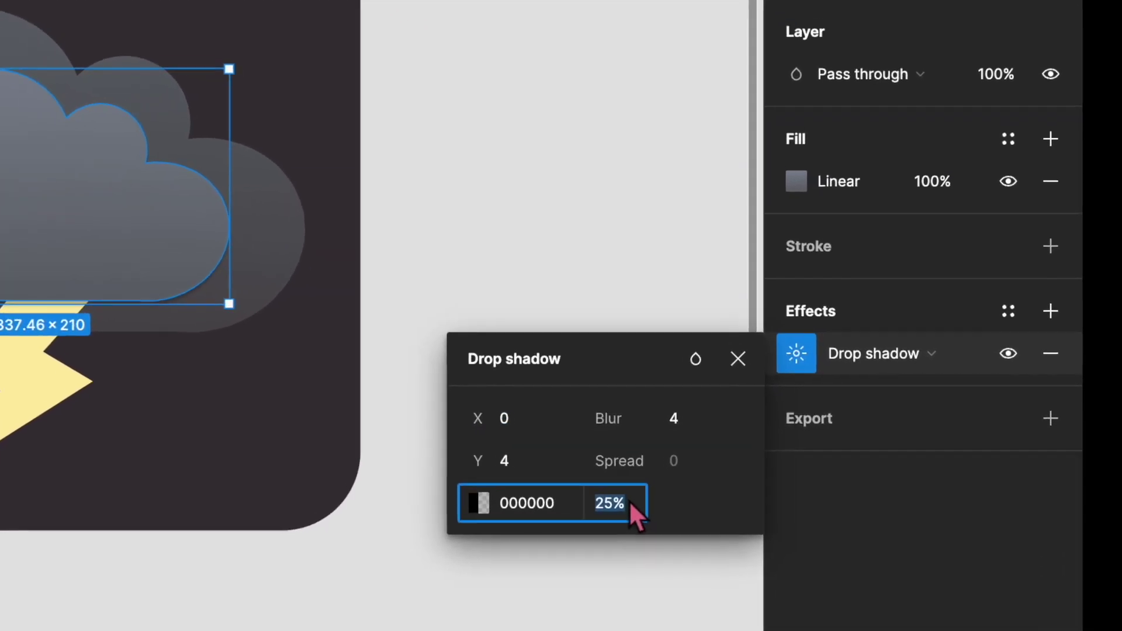
pyautogui.write('50')
pyautogui.press('Return')
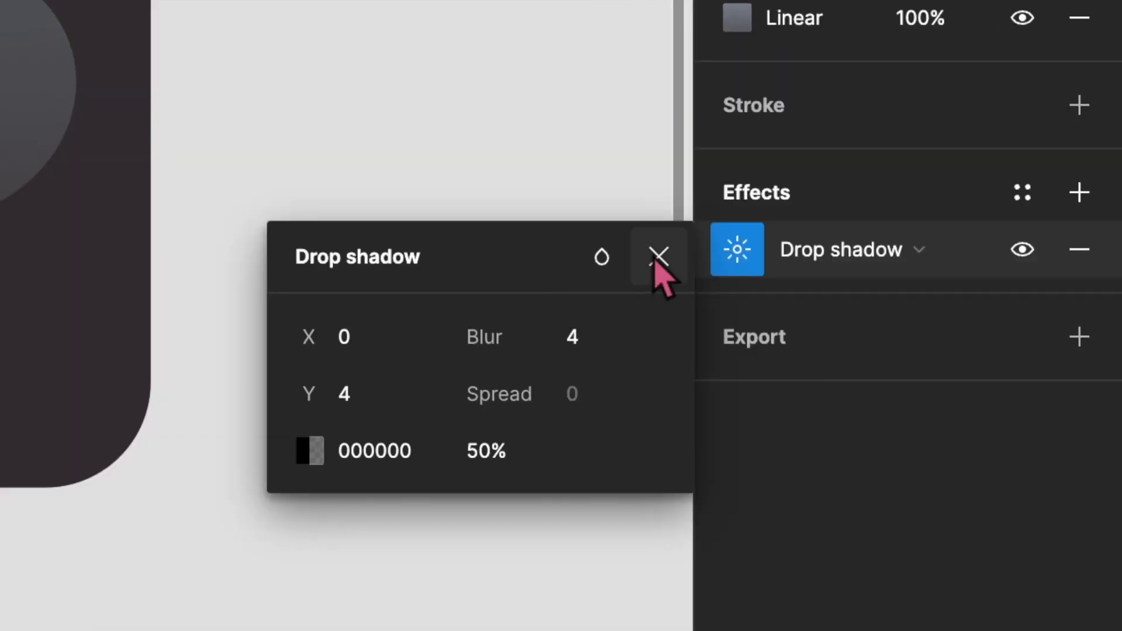
pyautogui.click(590, 327)
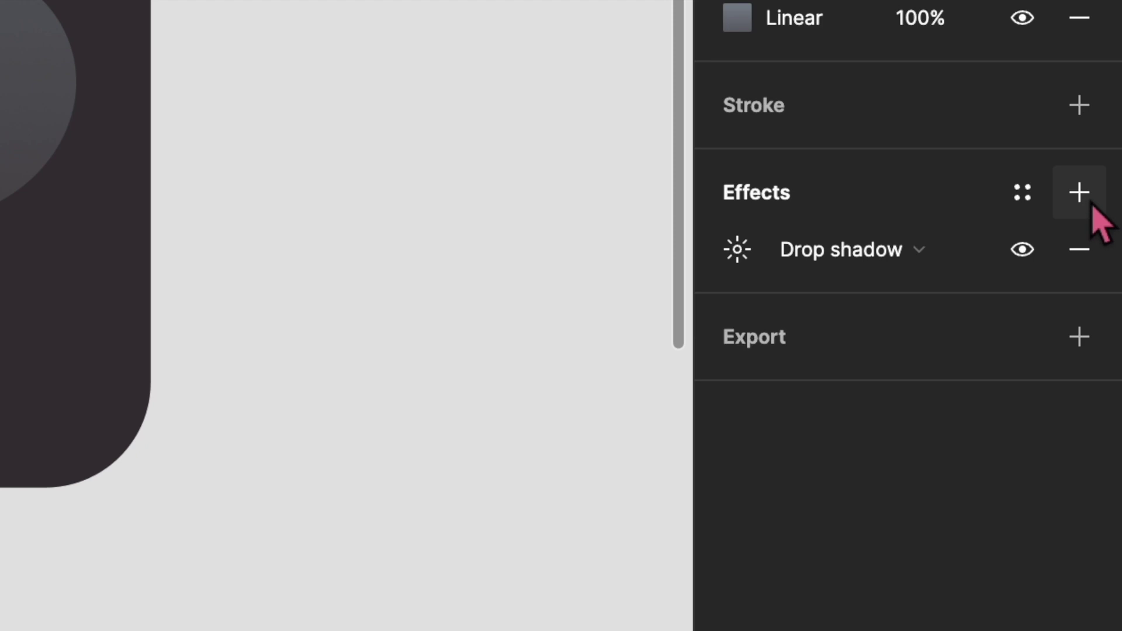
# Add an inner shadow to the small front cloud and give it a negative Y offset.
pyautogui.click(1072, 254)
pyautogui.click(924, 251)
pyautogui.click(907, 222)
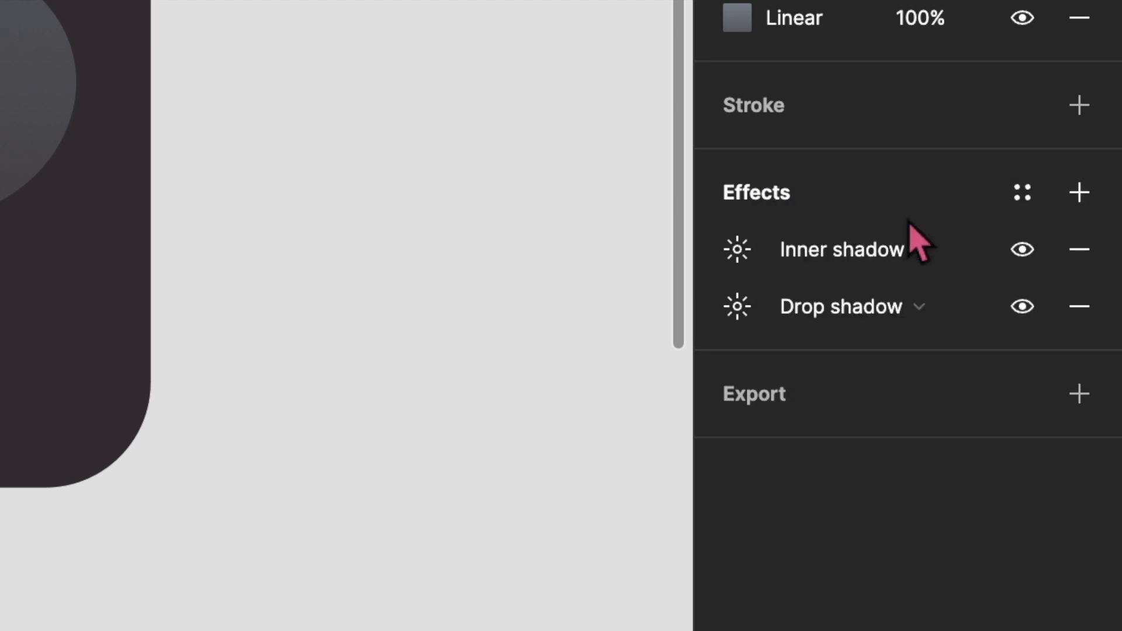
pyautogui.click(737, 250)
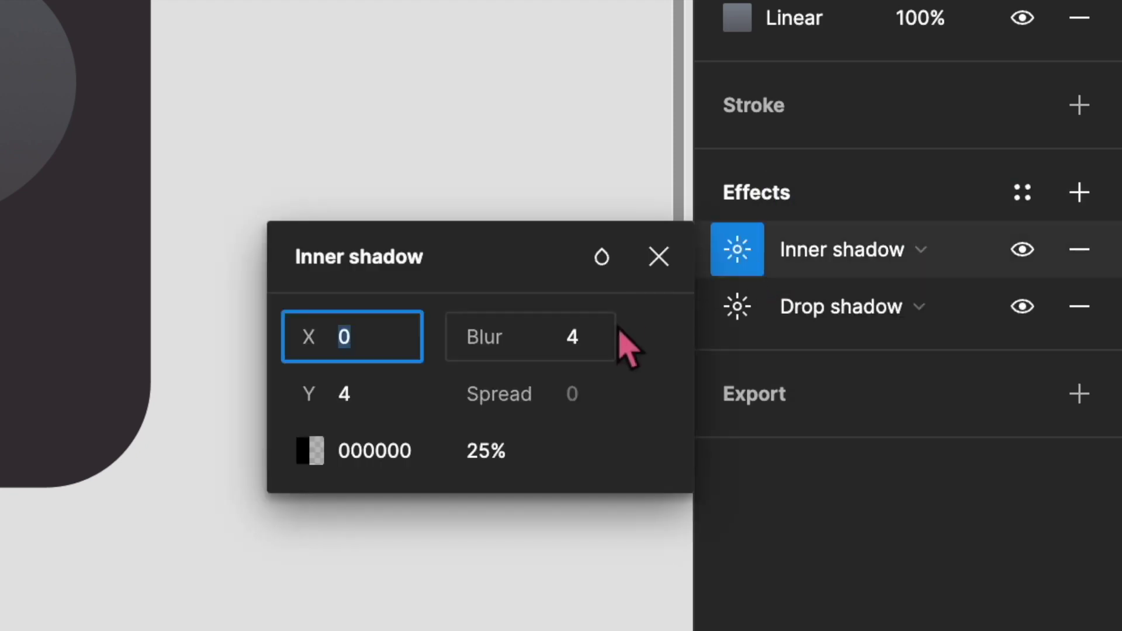
pyautogui.click(412, 398)
pyautogui.write('-')
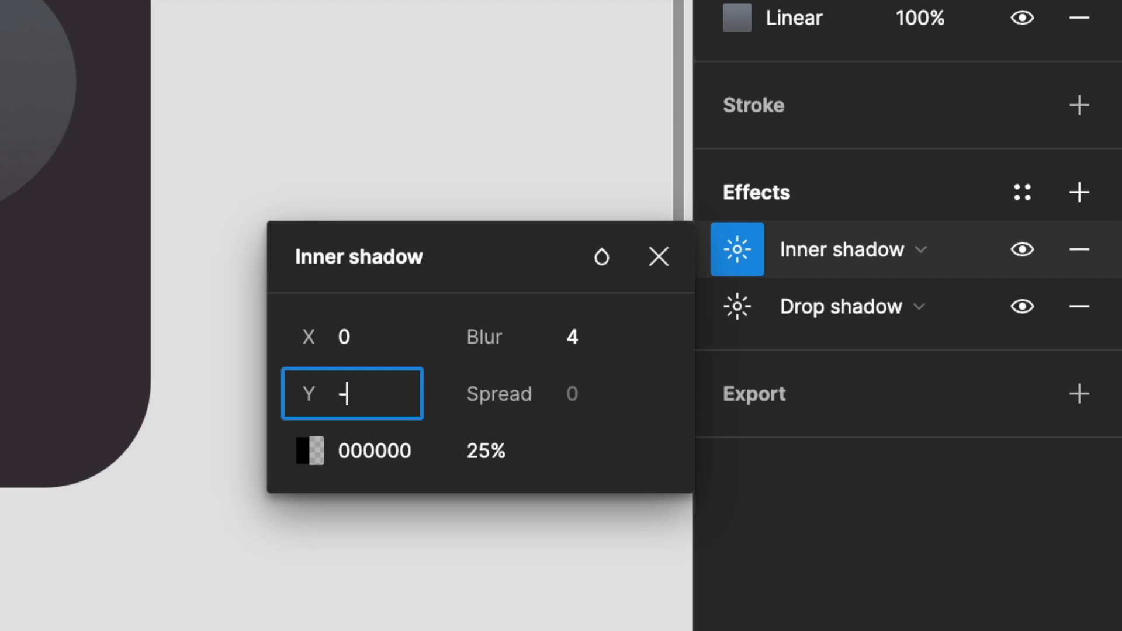
pyautogui.click(661, 257)
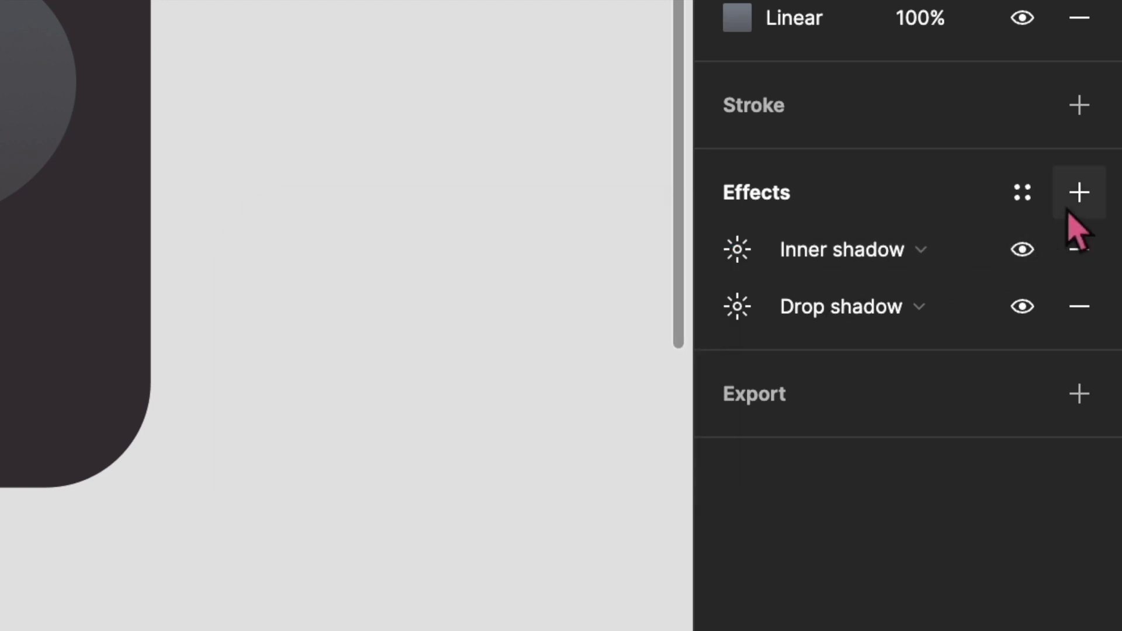
# Add a second inner shadow to the small front cloud with colour 7B7F89 at 100% opacity.
pyautogui.click(1079, 193)
pyautogui.click(935, 266)
pyautogui.click(922, 215)
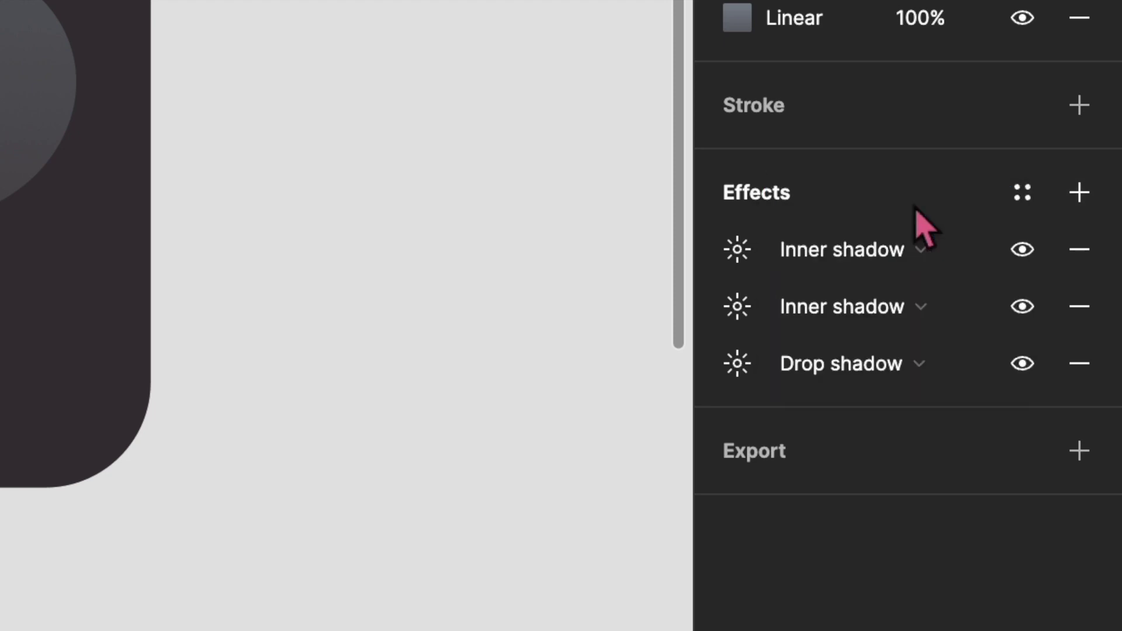
pyautogui.click(754, 253)
pyautogui.click(402, 454)
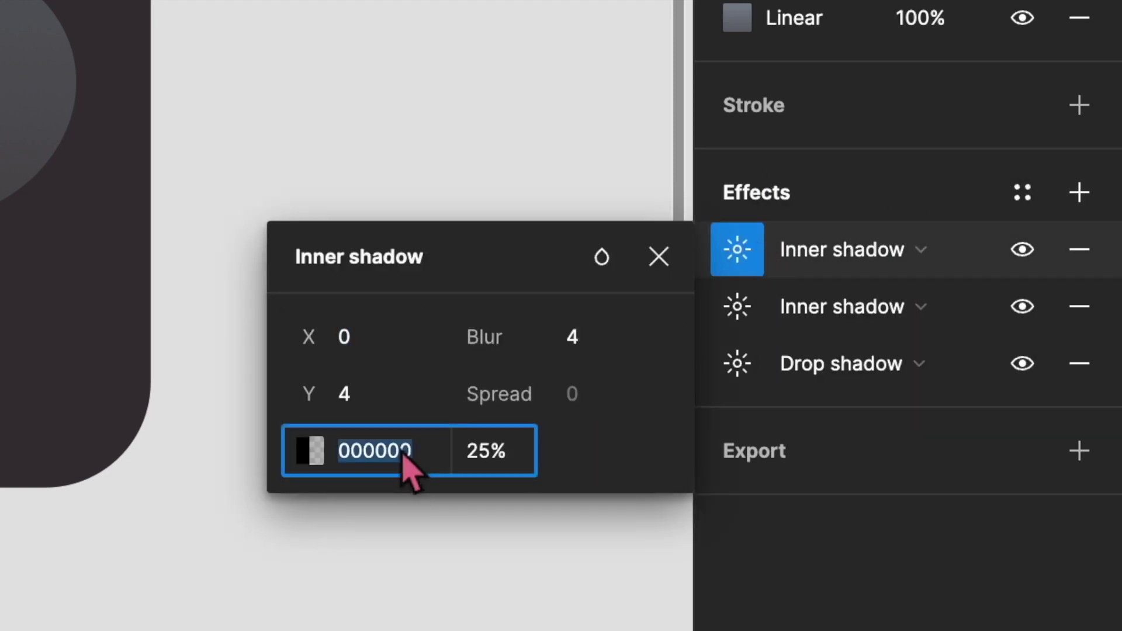
pyautogui.write('7B7F89')
pyautogui.click(514, 457)
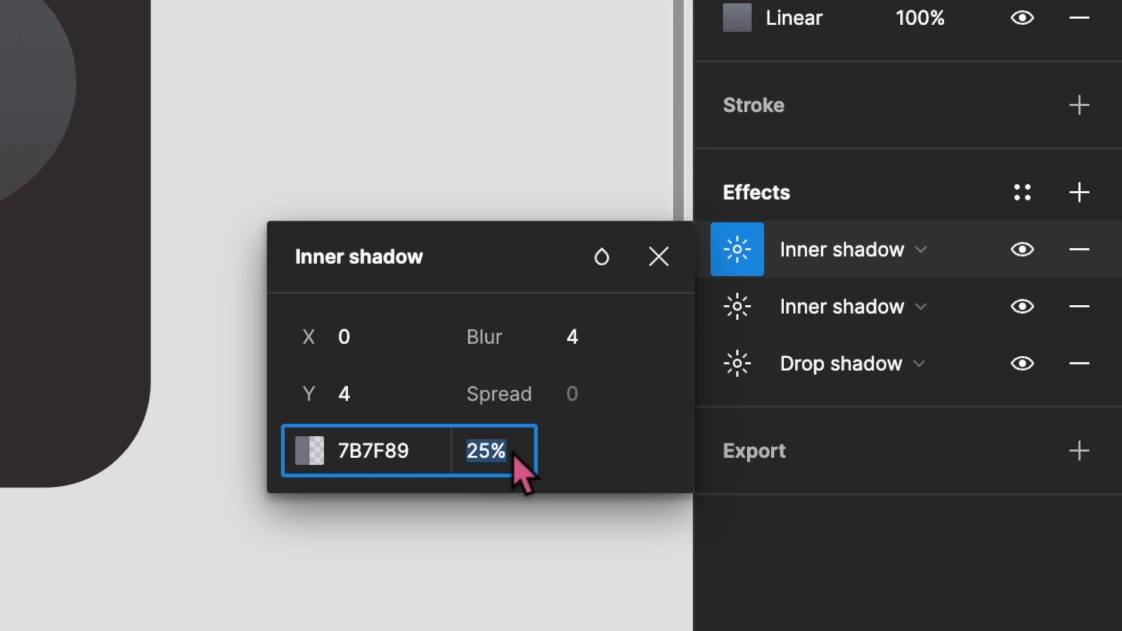
pyautogui.write('100')
pyautogui.press('Return')
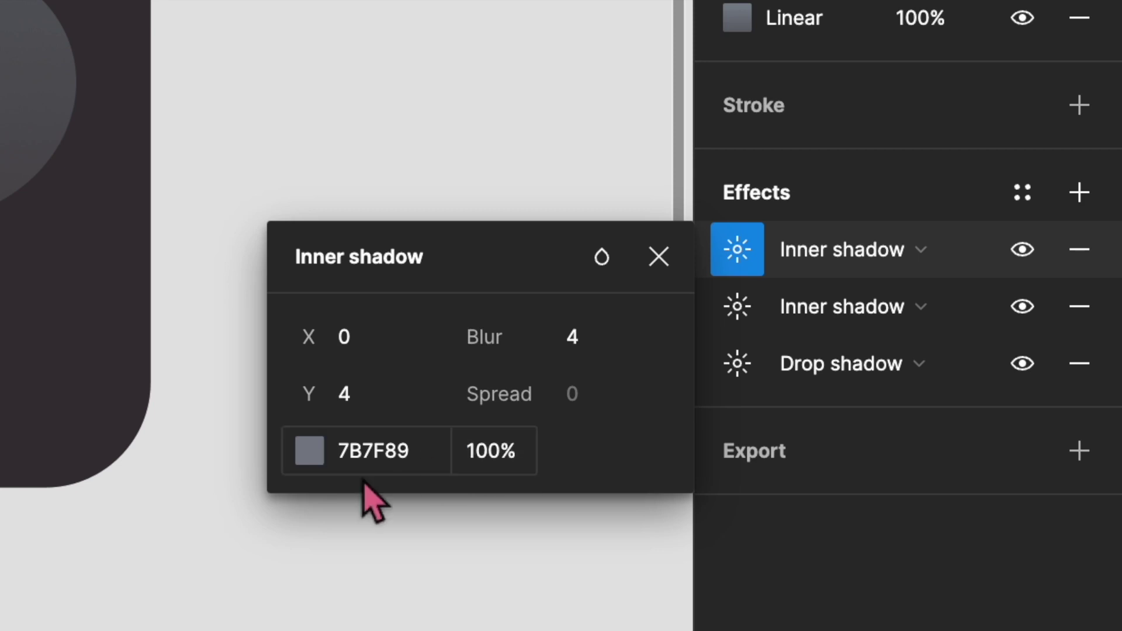
# Set the blur of the small front cloud's newest inner shadow to 2.
pyautogui.click(307, 456)
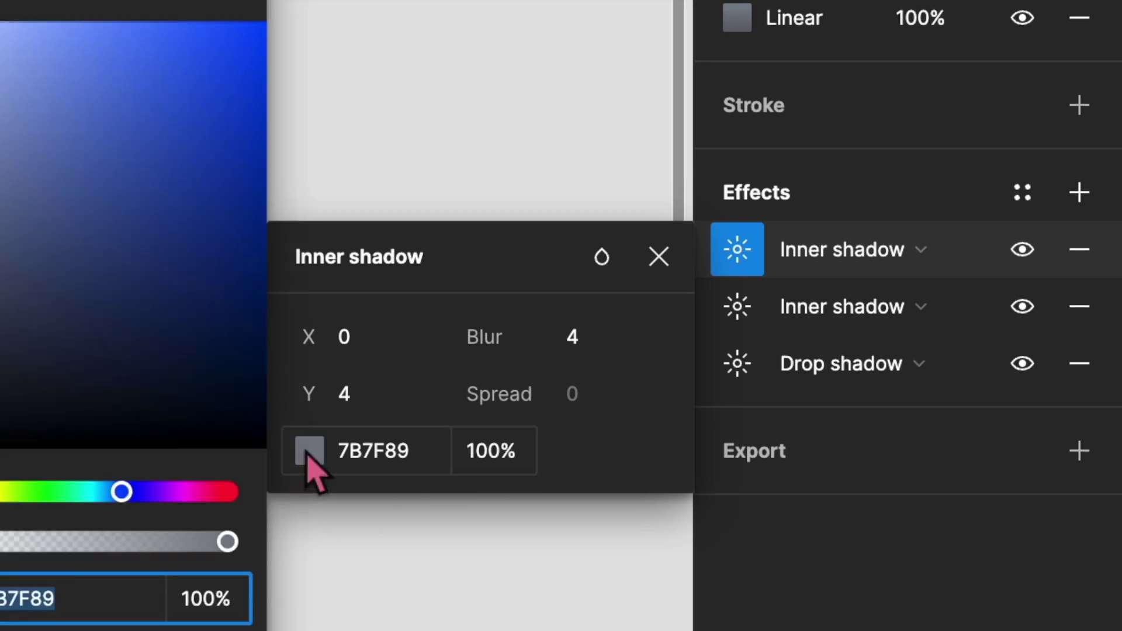
pyautogui.press('Escape')
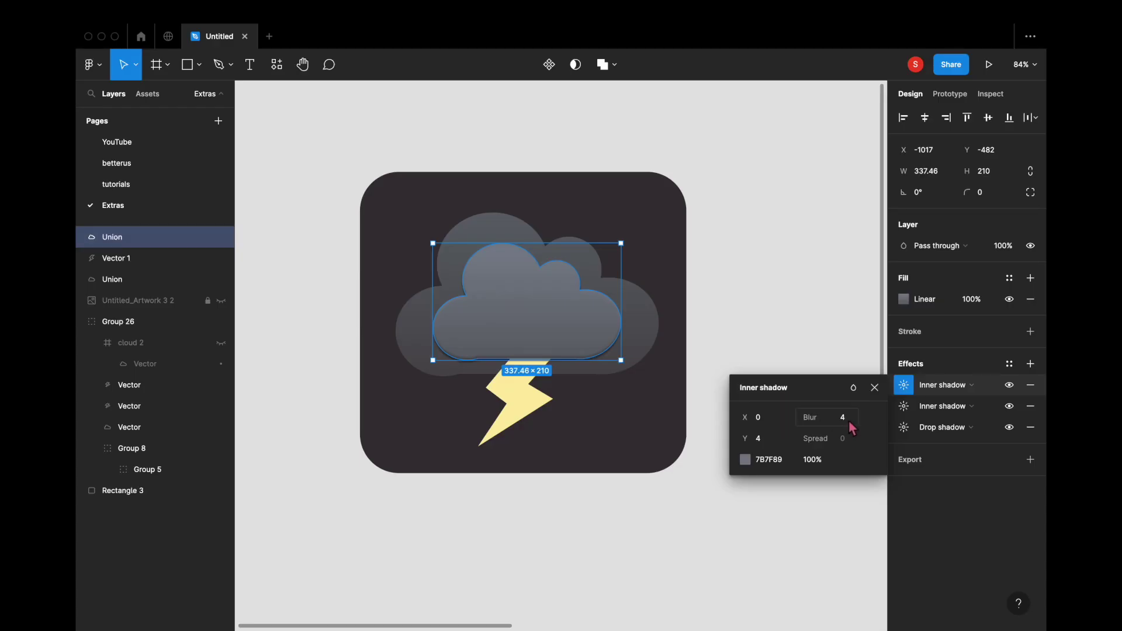
pyautogui.click(849, 422)
pyautogui.write('2')
pyautogui.click(875, 388)
# Lighten the colour of the small front cloud's newest inner shadow to 8E939E and deselect the cloud.
pyautogui.click(903, 384)
pyautogui.scroll(1, 818, 421)
pyautogui.click(745, 459)
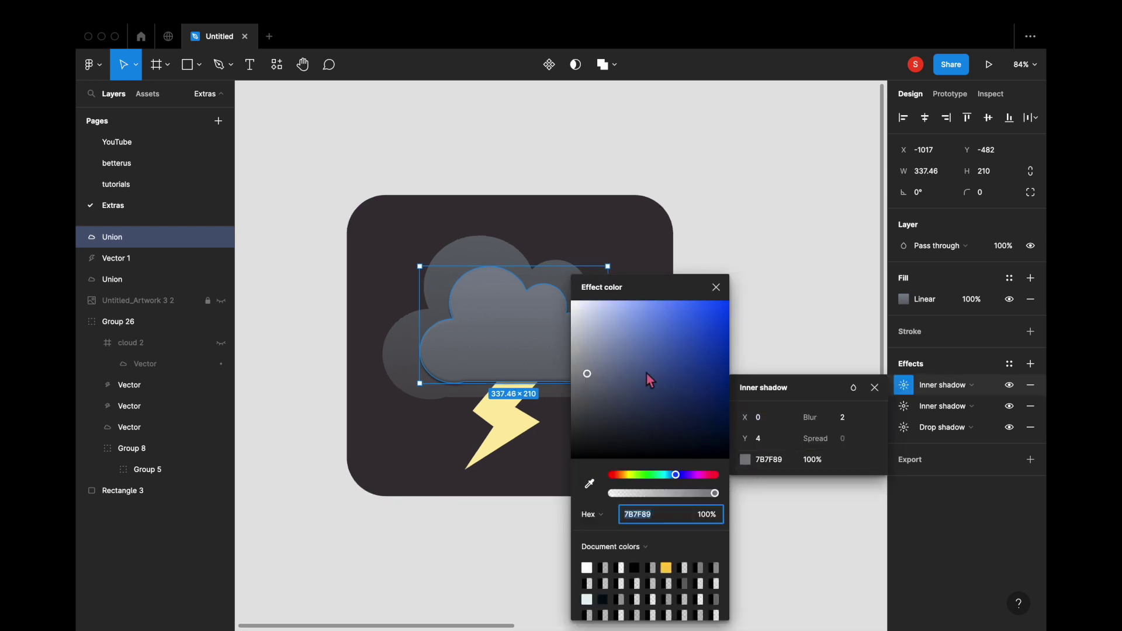
pyautogui.moveTo(594, 372); pyautogui.dragTo(590, 368)
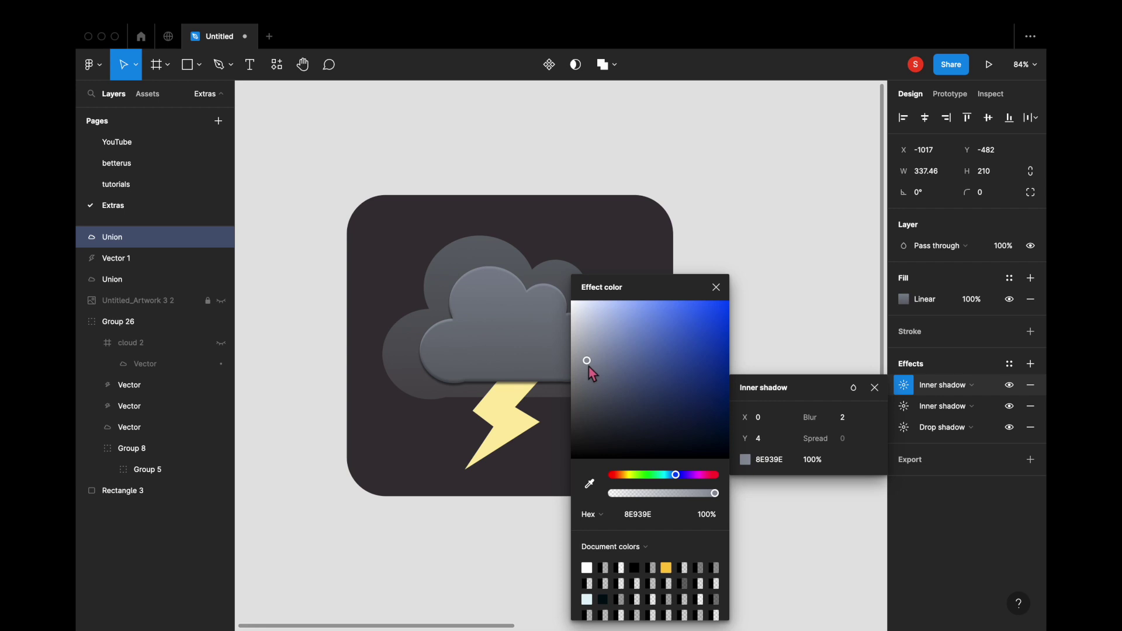
pyautogui.click(715, 287)
pyautogui.click(771, 288)
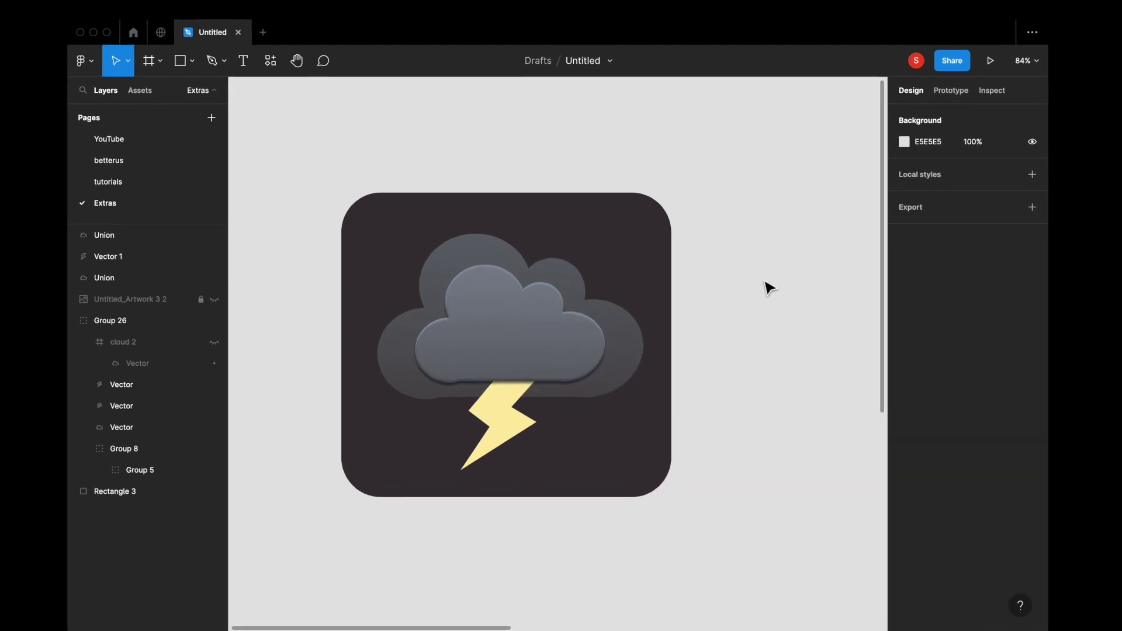
# Add a drop shadow to the large back cloud and set its opacity to 50%.
pyautogui.click(628, 344)
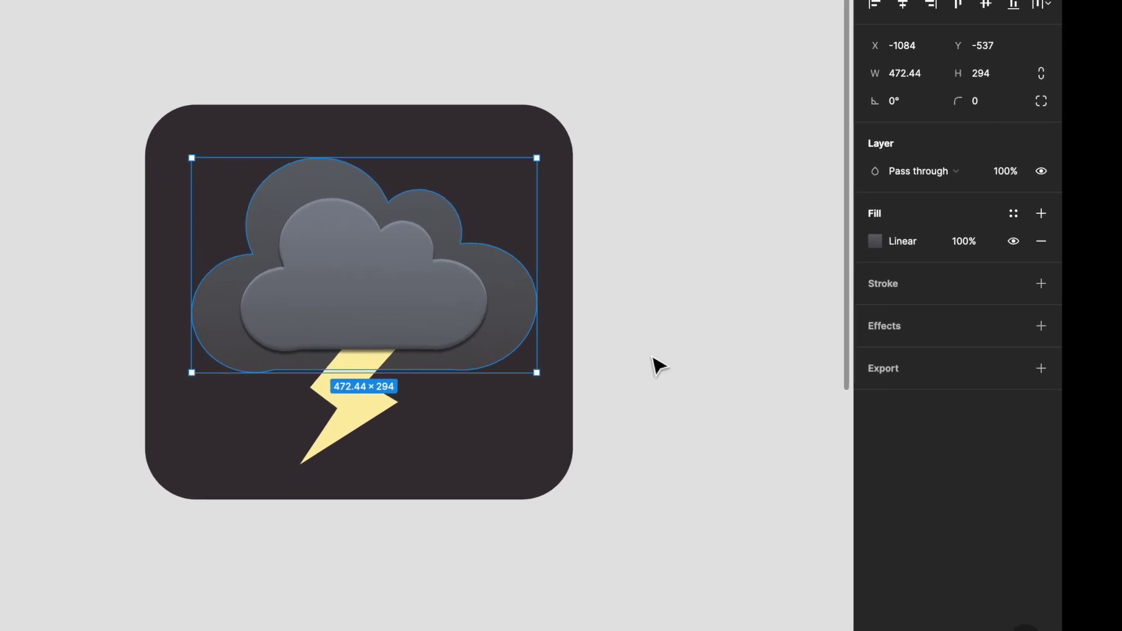
pyautogui.click(1038, 339)
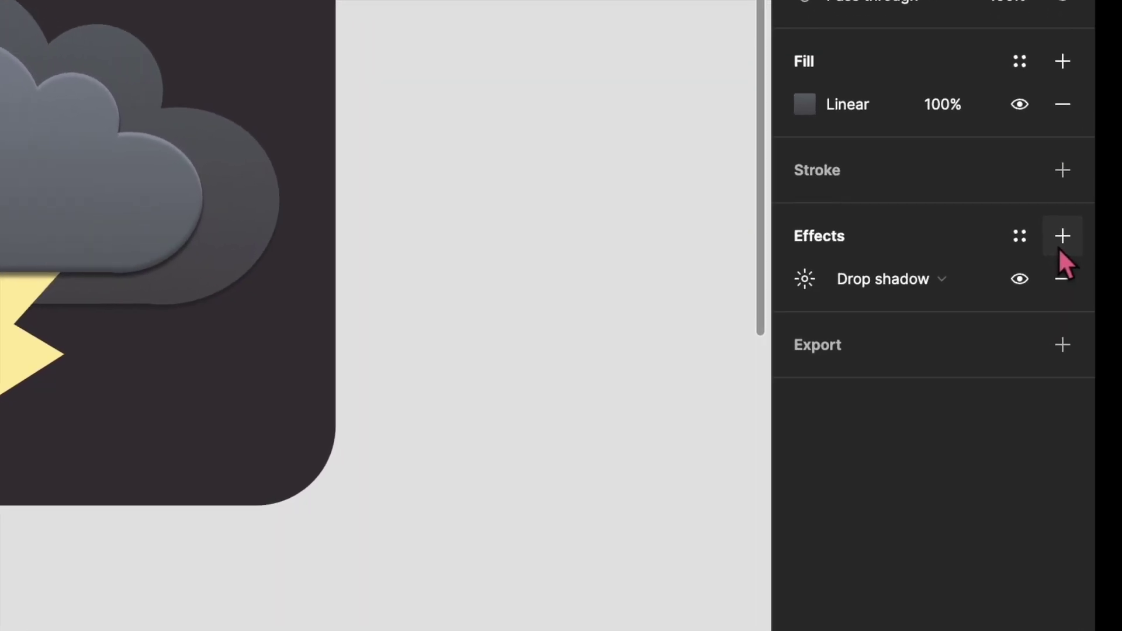
pyautogui.click(829, 305)
pyautogui.click(686, 438)
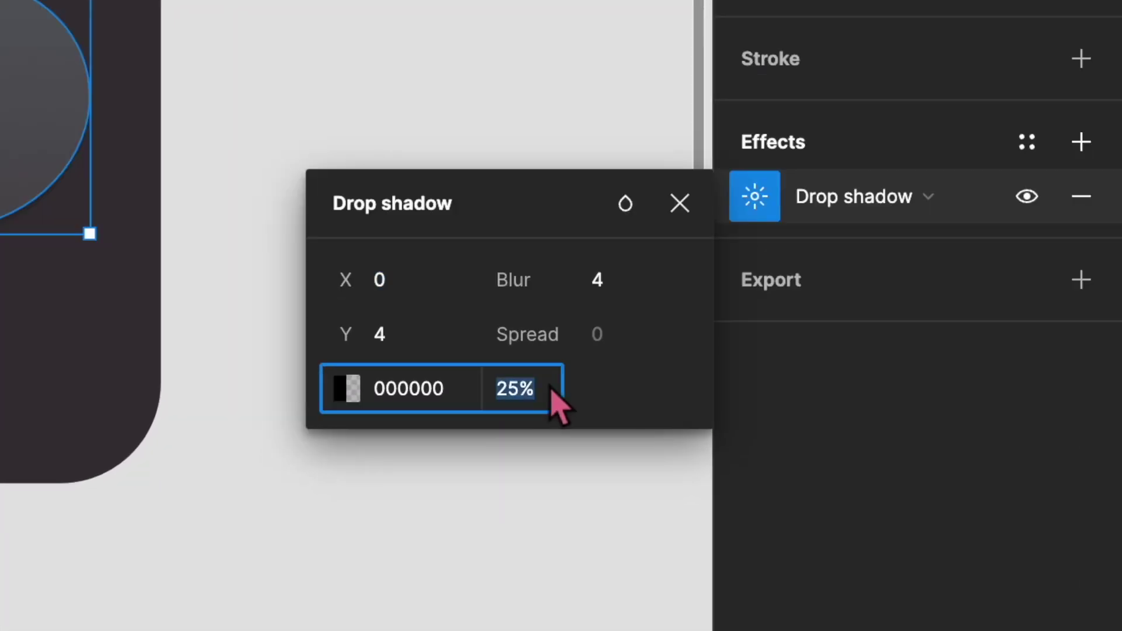
pyautogui.write('50')
pyautogui.press('Return')
pyautogui.click(679, 205)
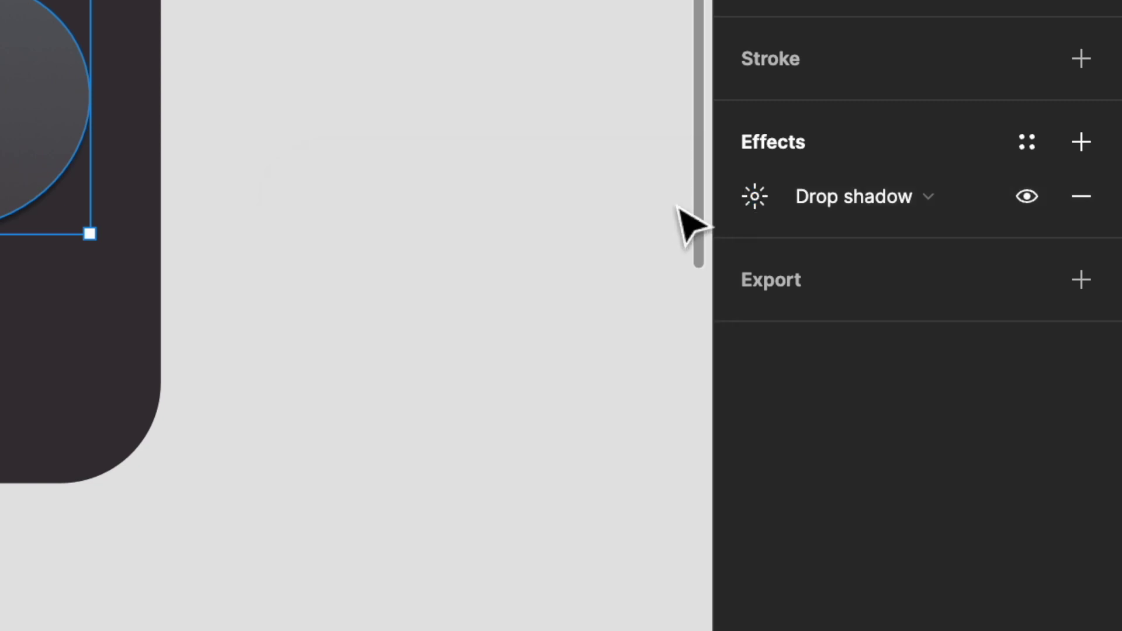
# Add an inner shadow to the large back cloud with a Y offset of -4.
pyautogui.click(1078, 148)
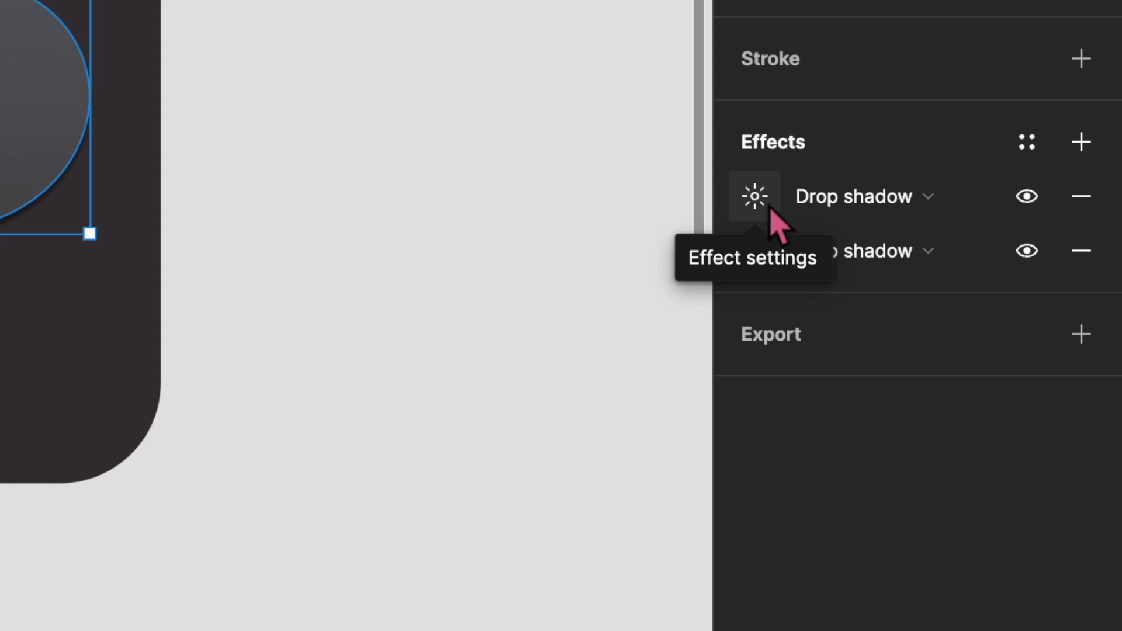
pyautogui.click(850, 202)
pyautogui.click(855, 158)
pyautogui.click(755, 197)
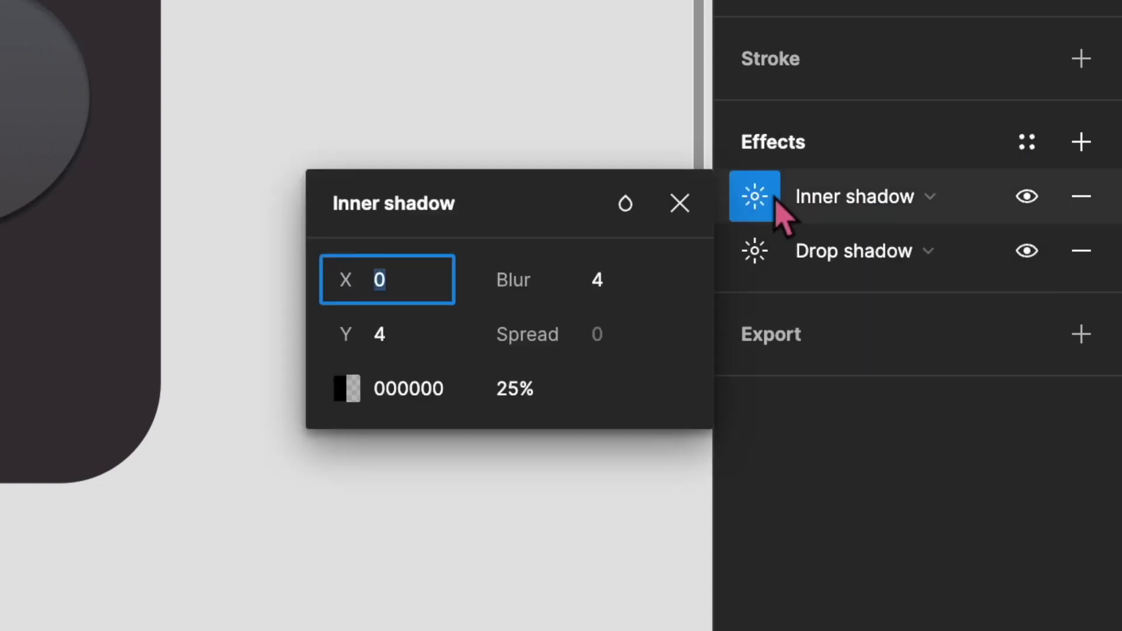
pyautogui.click(426, 343)
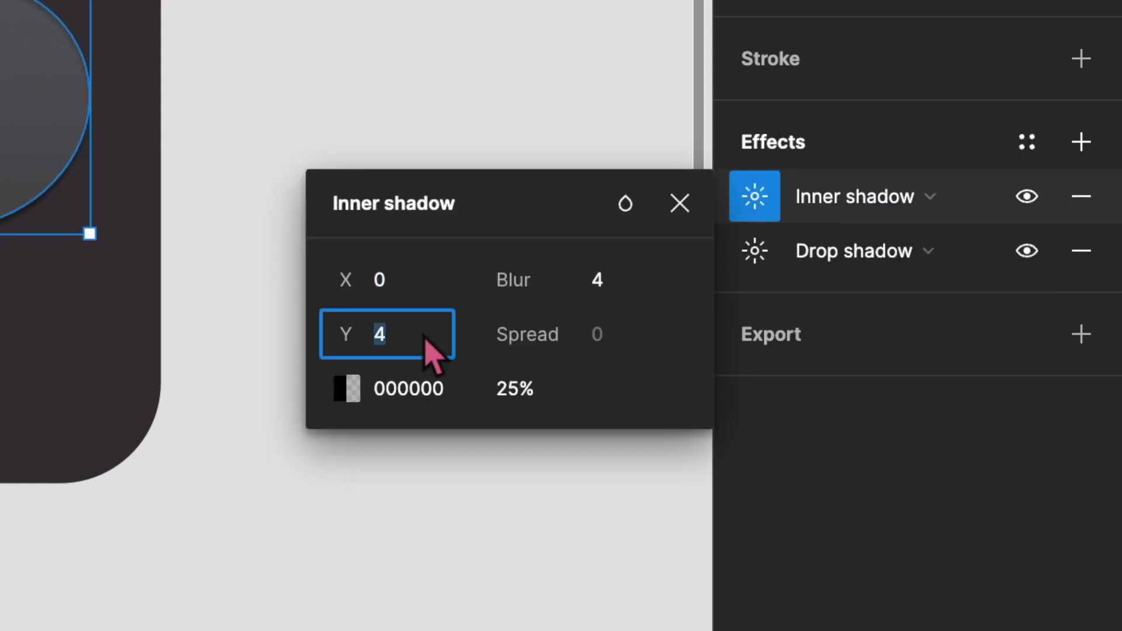
pyautogui.write('-')
pyautogui.press('Return')
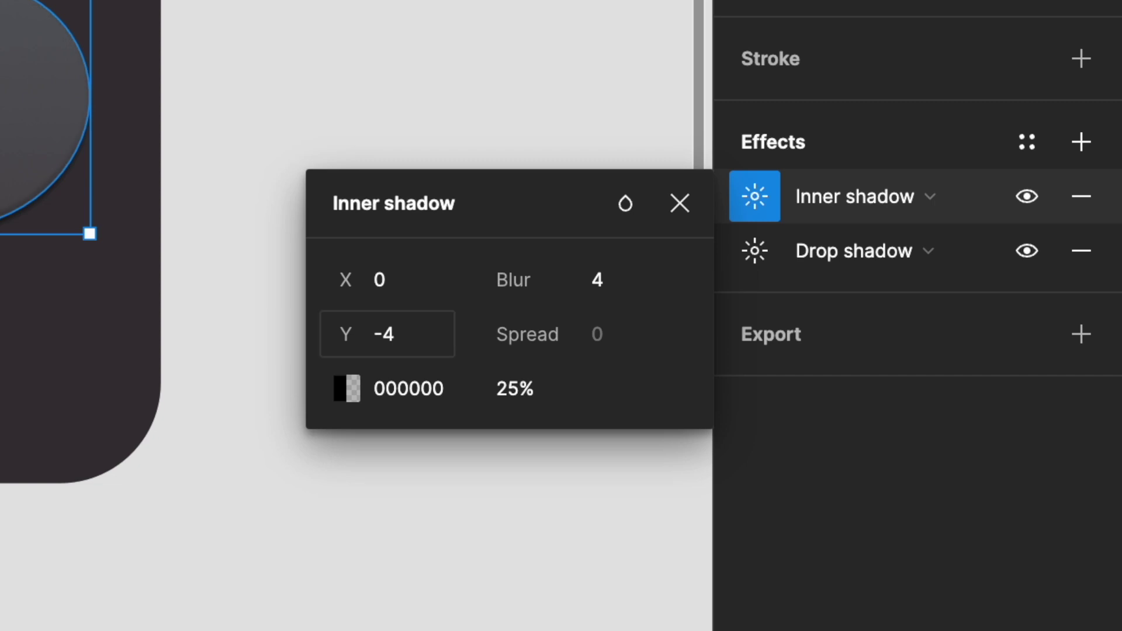
pyautogui.click(680, 203)
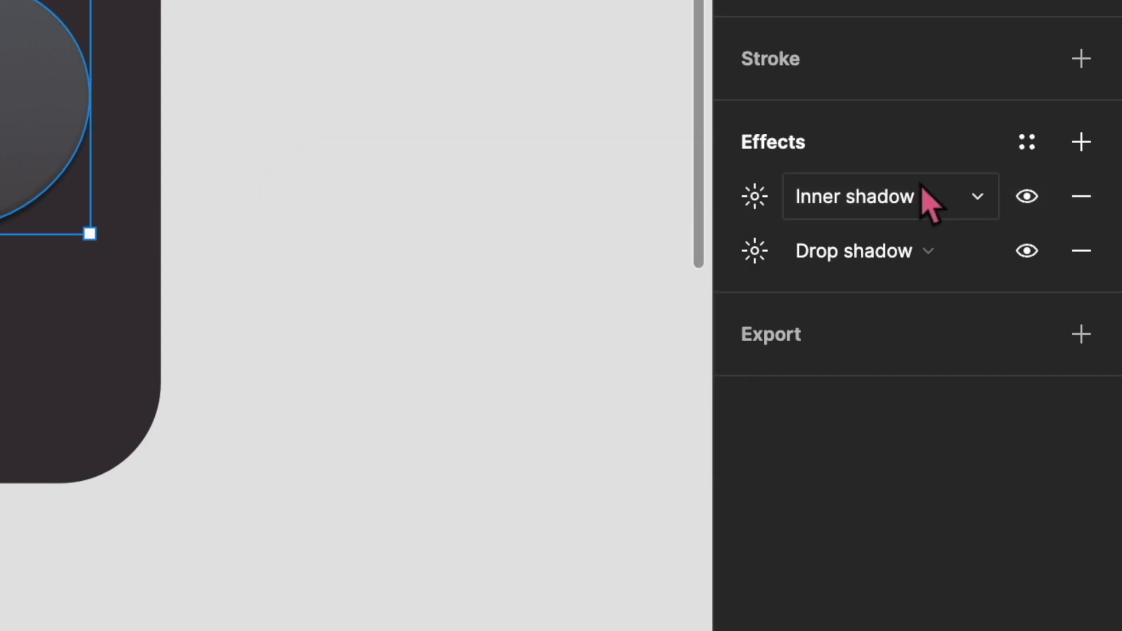
pyautogui.click(760, 197)
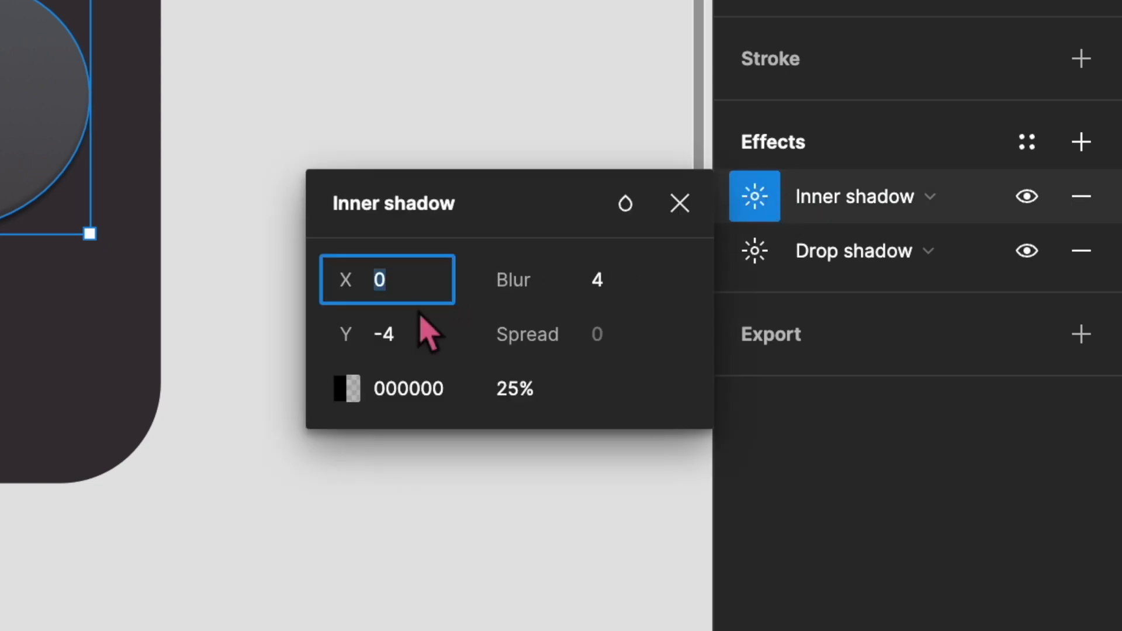
pyautogui.click(681, 206)
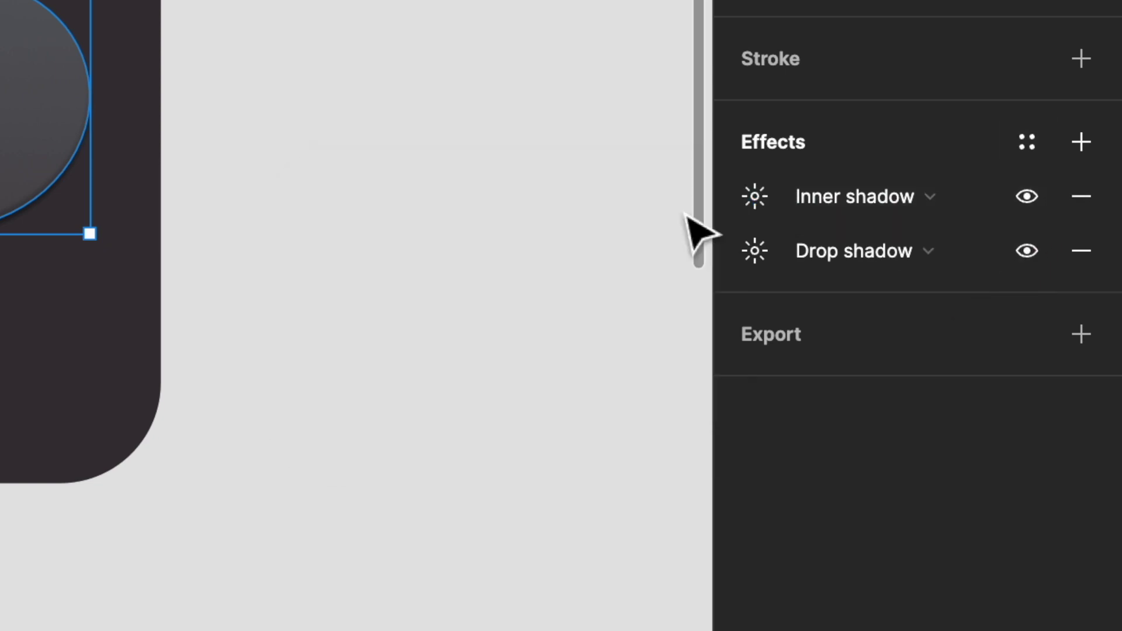
# Add a second inner shadow to the large back cloud.
pyautogui.click(1081, 142)
pyautogui.click(879, 196)
pyautogui.click(880, 153)
pyautogui.click(753, 197)
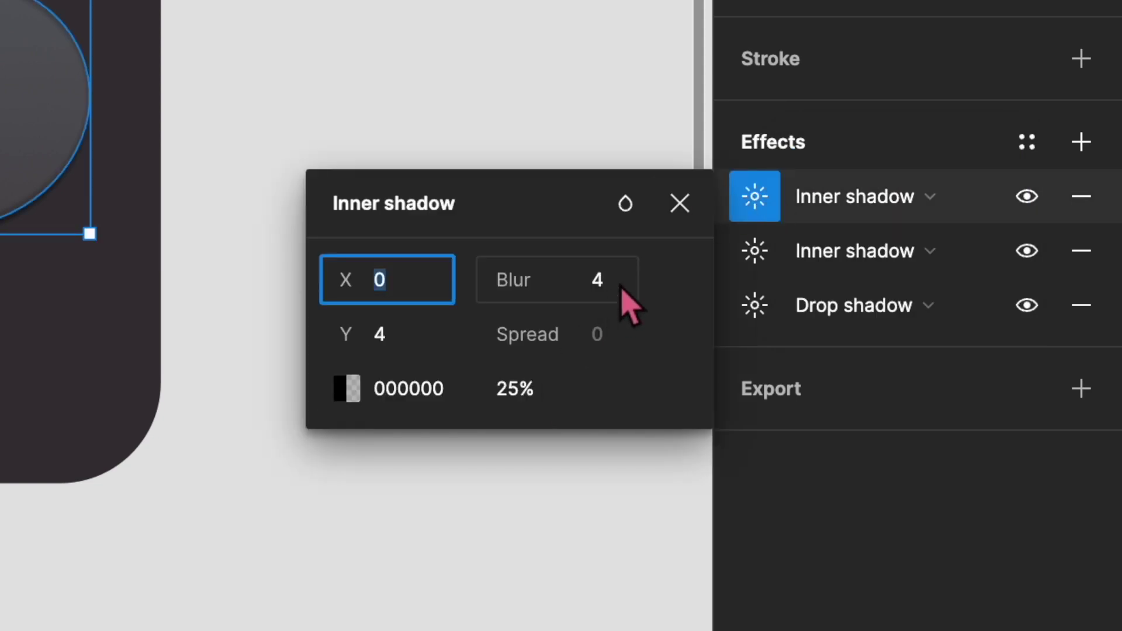
pyautogui.click(468, 181)
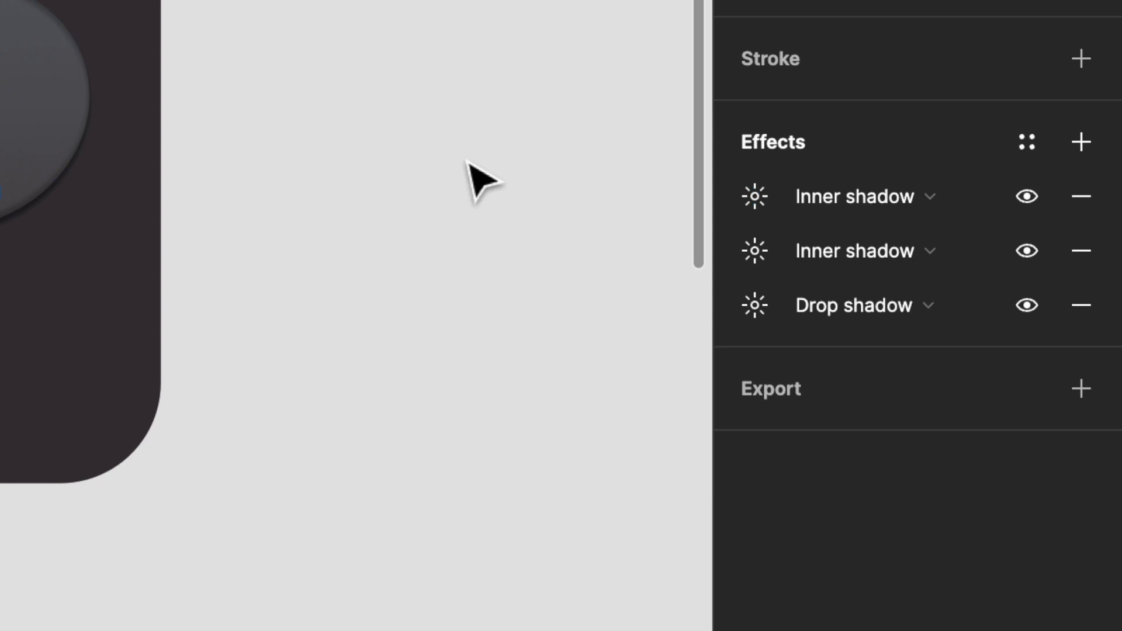
pyautogui.click(755, 217)
pyautogui.click(78, 98)
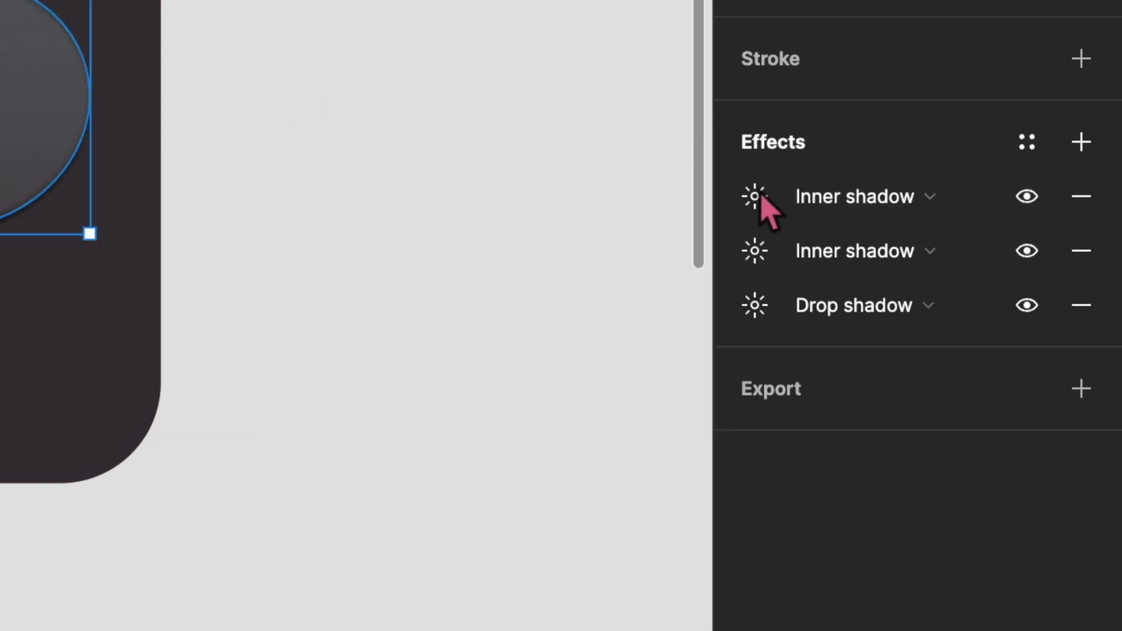
# Set the large back cloud's newest inner shadow to colour 7B7F89, 100% opacity and a blur of 2.
pyautogui.click(756, 197)
pyautogui.click(432, 389)
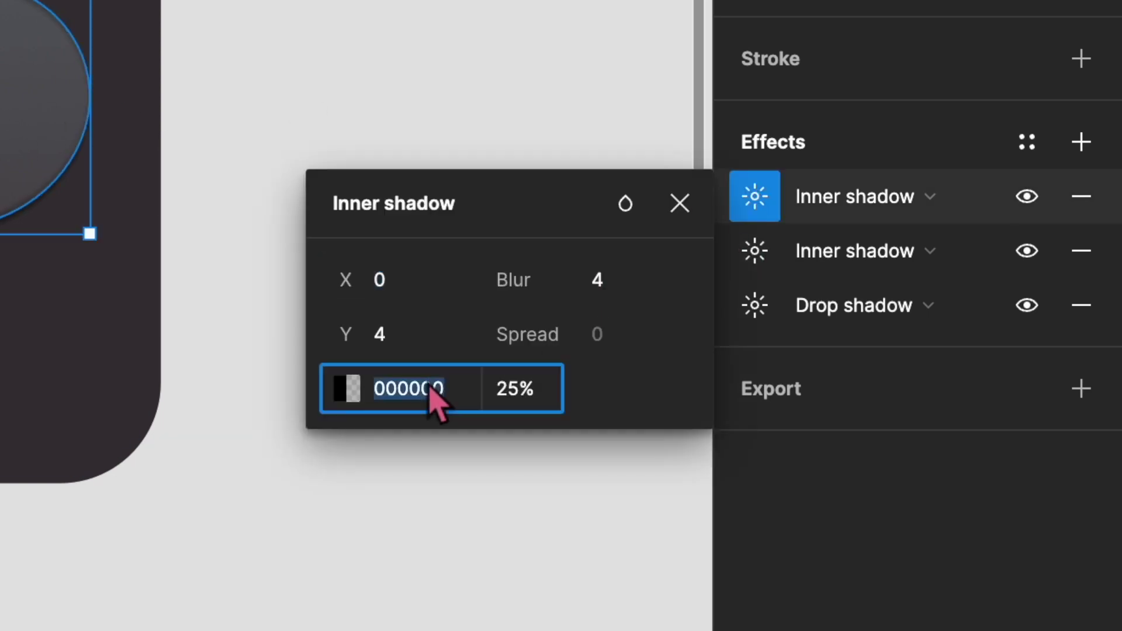
pyautogui.write('7B7F89')
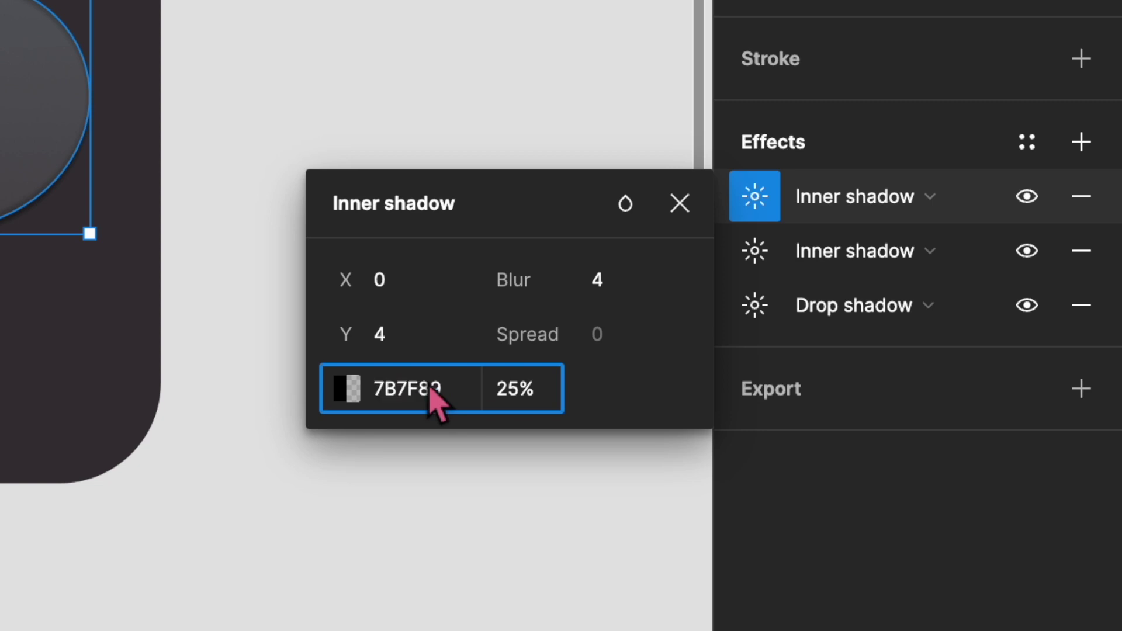
pyautogui.press('Return')
pyautogui.click(513, 390)
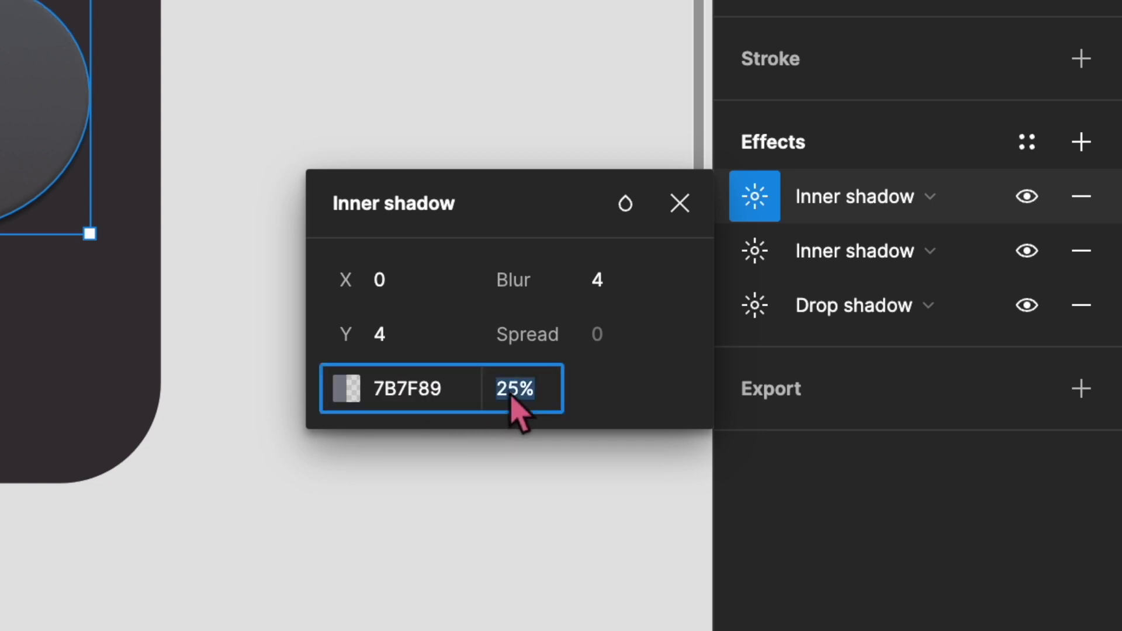
pyautogui.write('100')
pyautogui.click(612, 284)
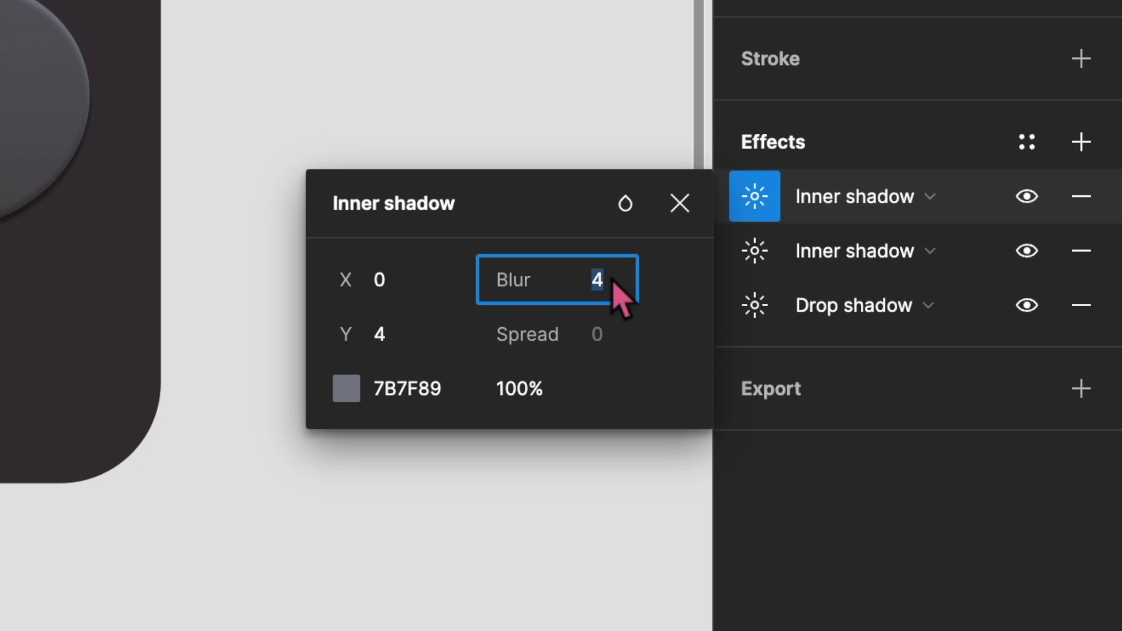
pyautogui.write('2')
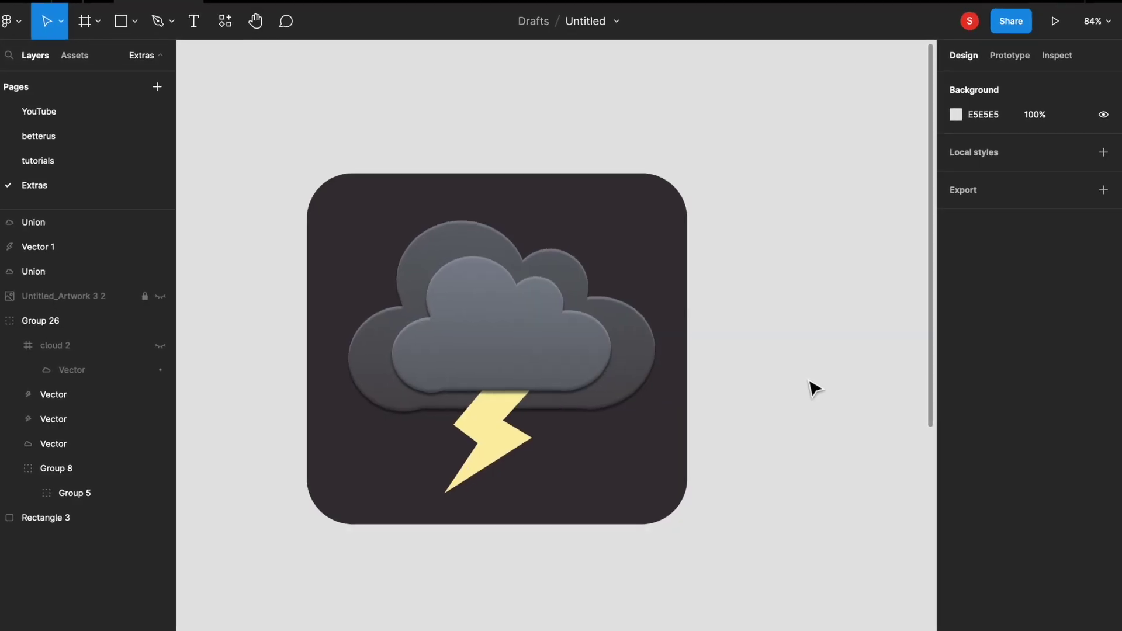
# Add a drop shadow to the dark rounded background rectangle and set its opacity to 50%.
pyautogui.scroll(-3, 815, 390)
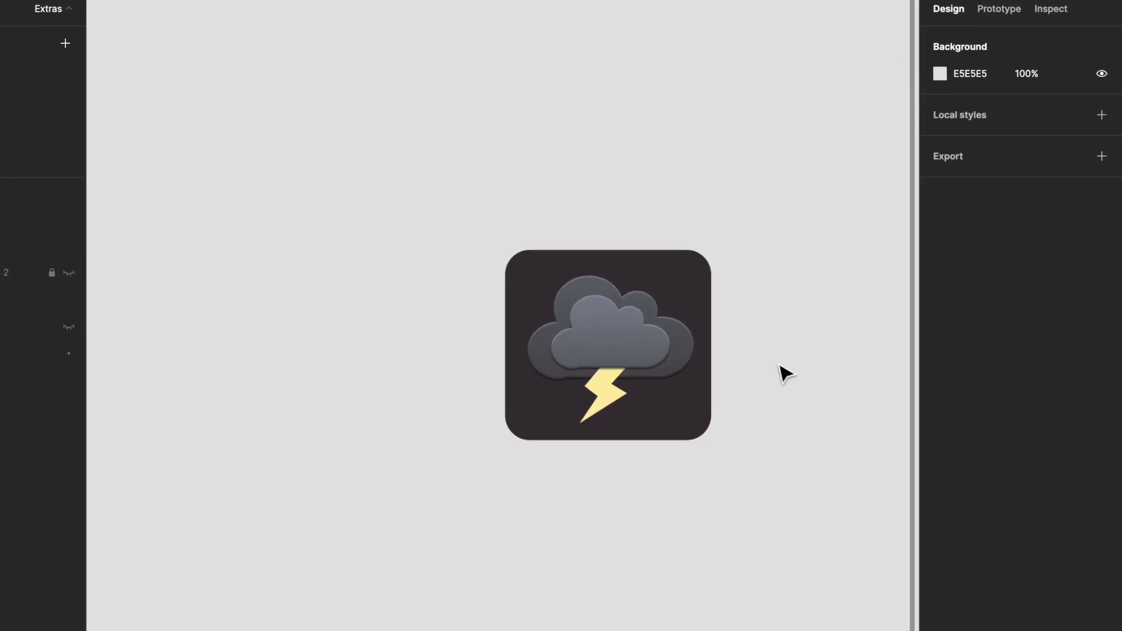
pyautogui.scroll(-1, 772, 368)
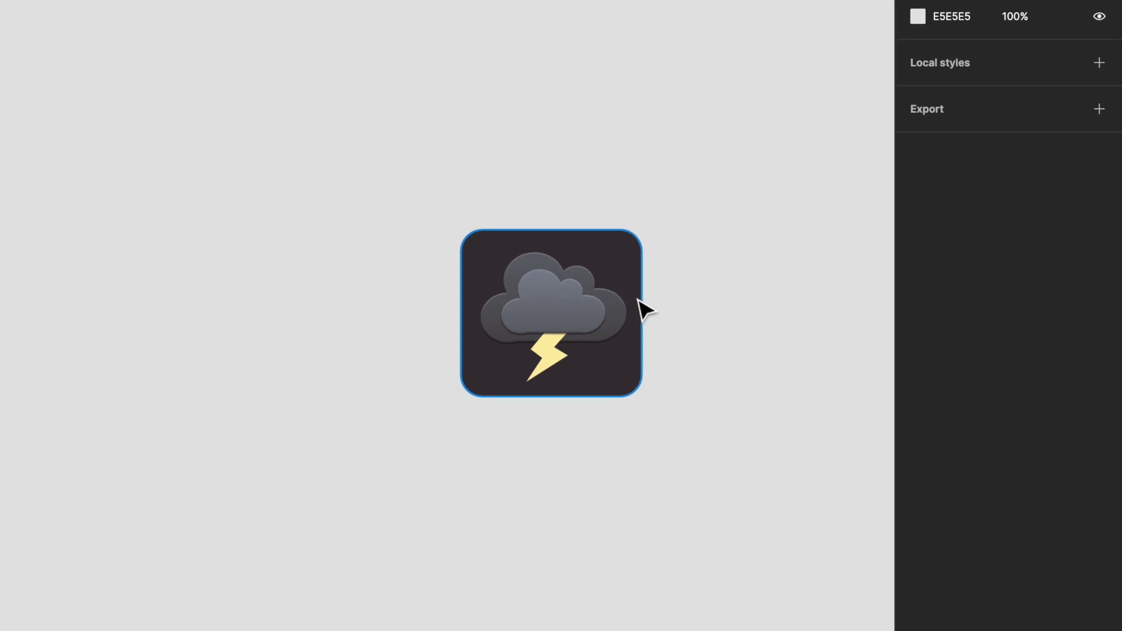
pyautogui.scroll(5, 641, 307)
pyautogui.click(605, 257)
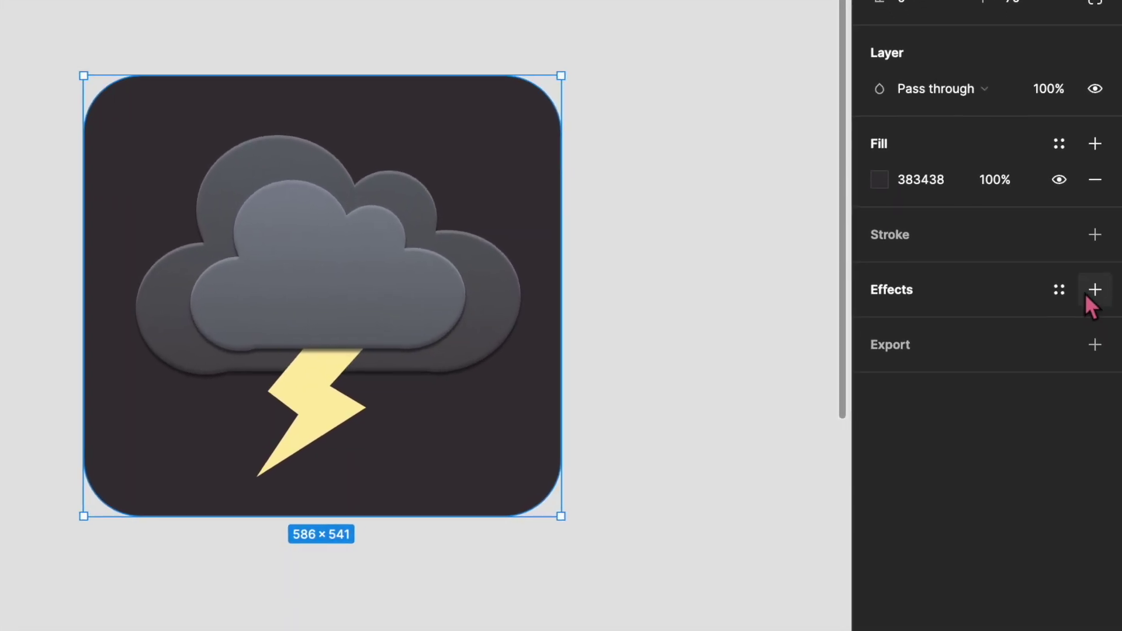
pyautogui.click(1098, 322)
pyautogui.click(973, 315)
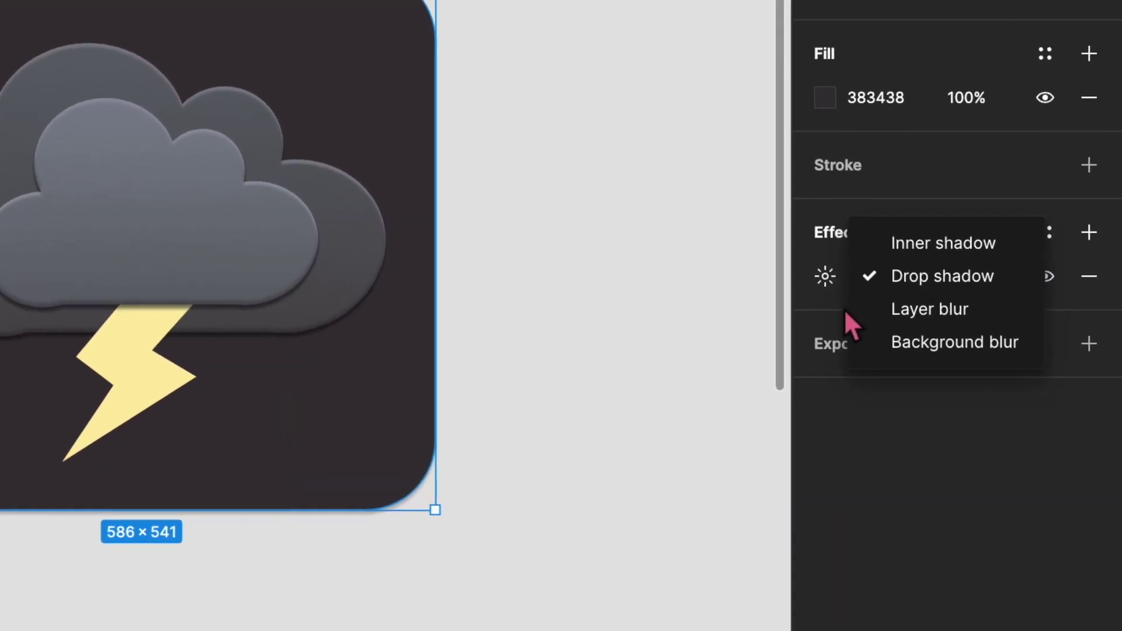
pyautogui.click(813, 266)
pyautogui.click(813, 265)
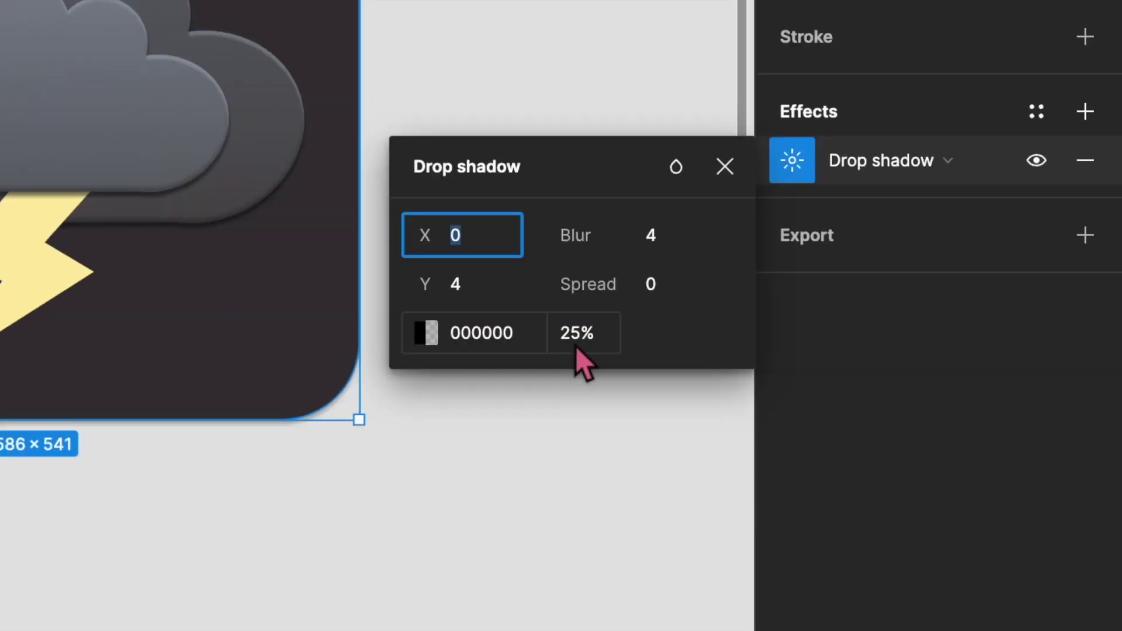
pyautogui.click(577, 344)
pyautogui.write('50')
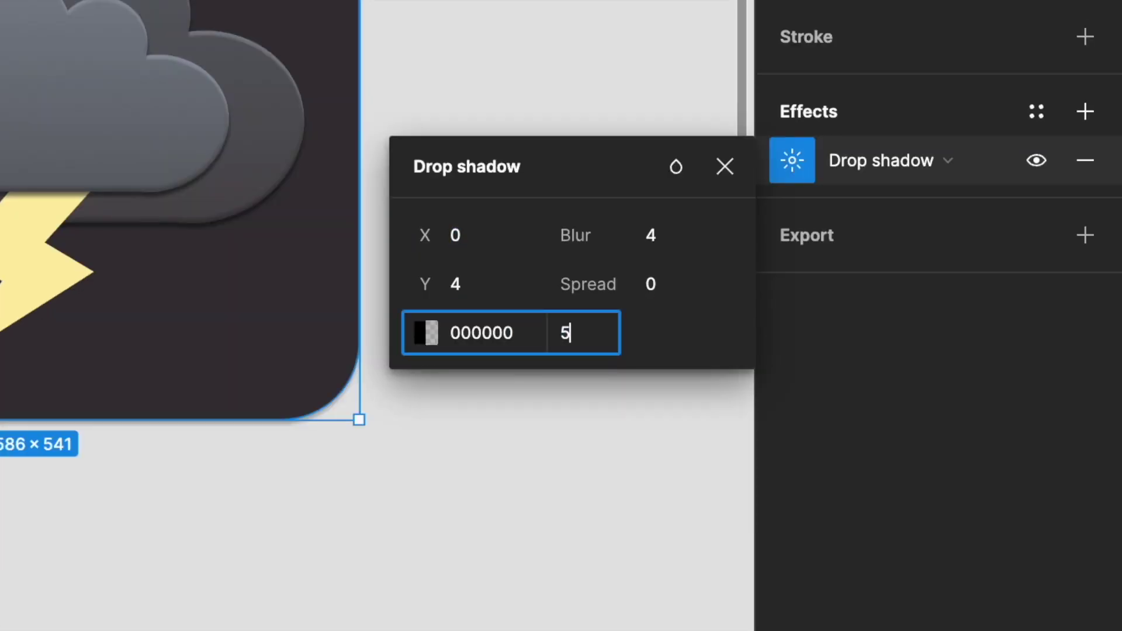
pyautogui.press('Return')
pyautogui.click(725, 167)
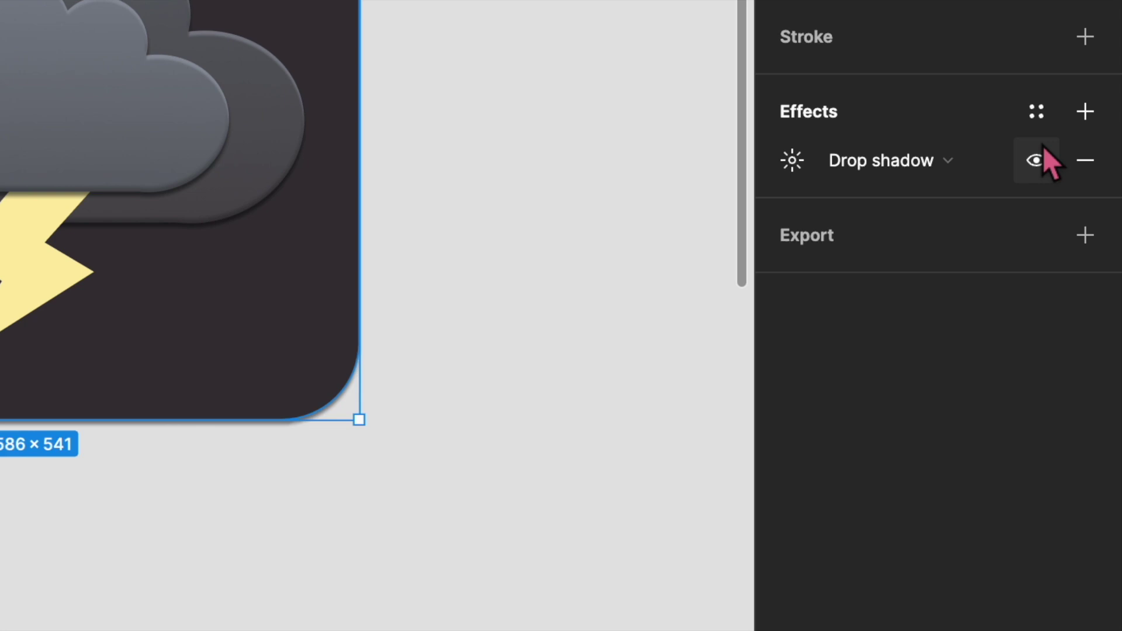
# Add an inner shadow to the dark rounded background rectangle, keeping its default settings.
pyautogui.click(1087, 114)
pyautogui.click(903, 159)
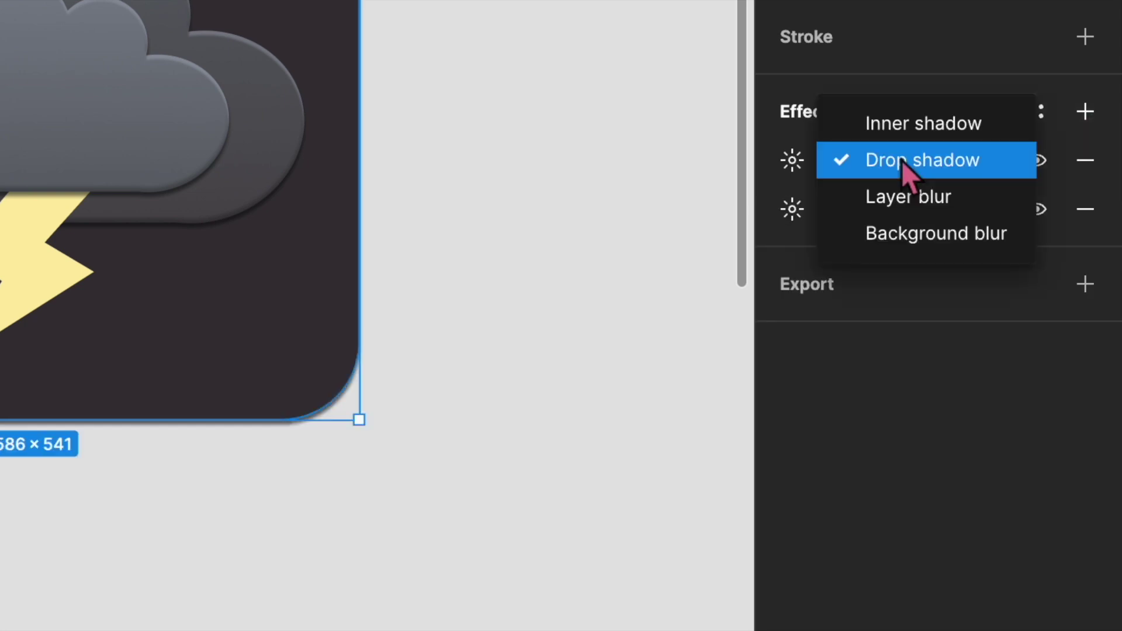
pyautogui.click(893, 126)
pyautogui.click(805, 156)
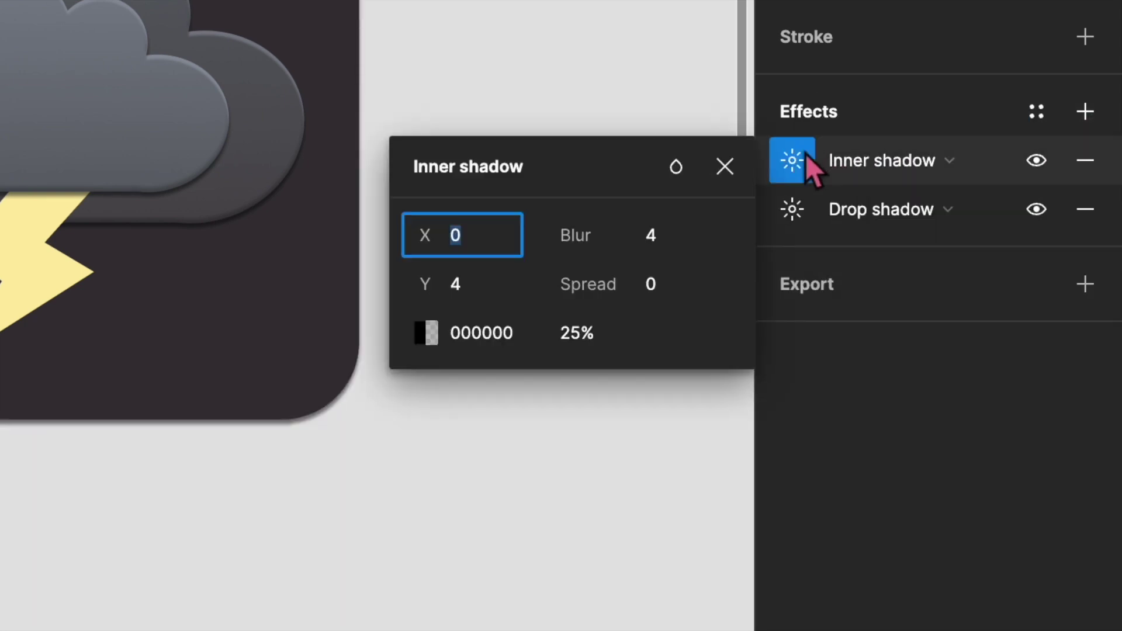
pyautogui.click(474, 285)
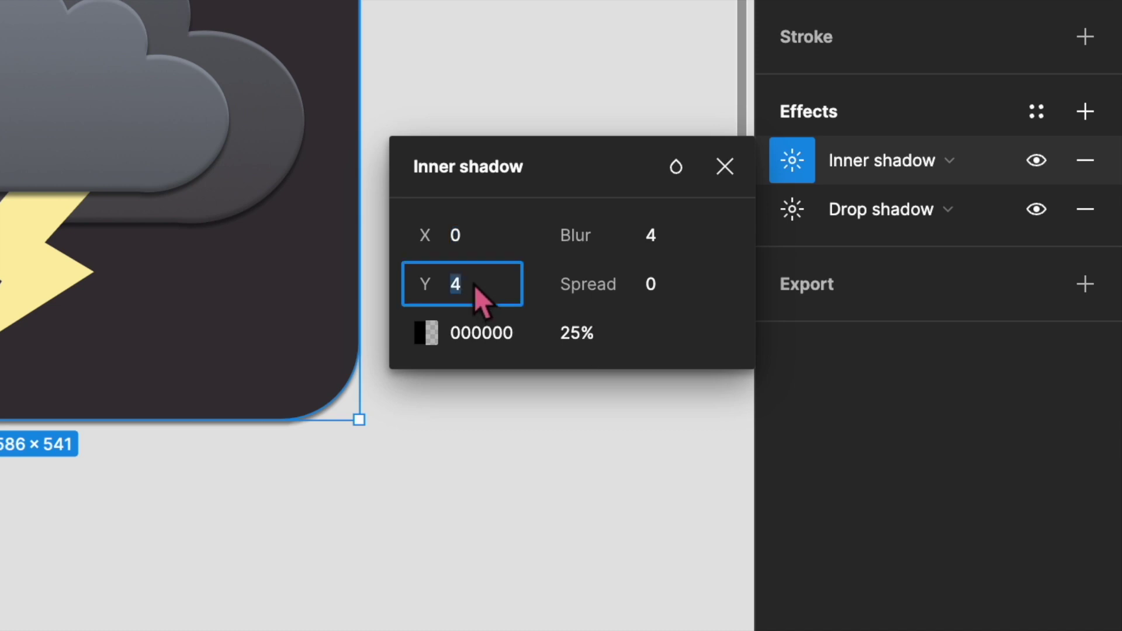
pyautogui.click(725, 167)
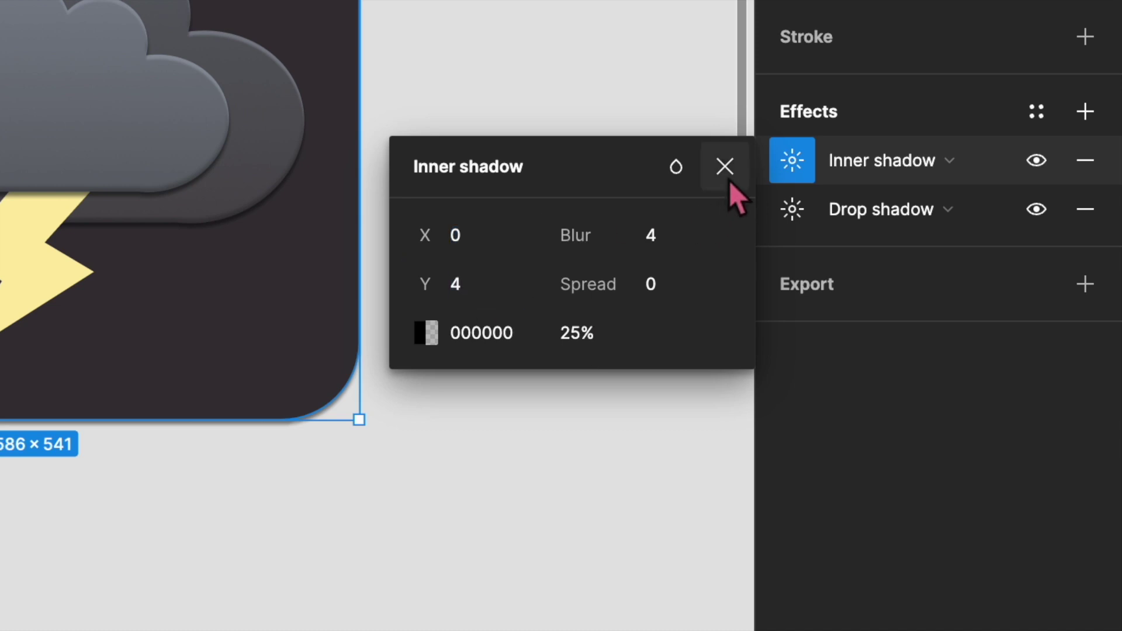
# Set the Y offset of the dark rounded background rectangle's inner shadow to -4.
pyautogui.click(592, 165)
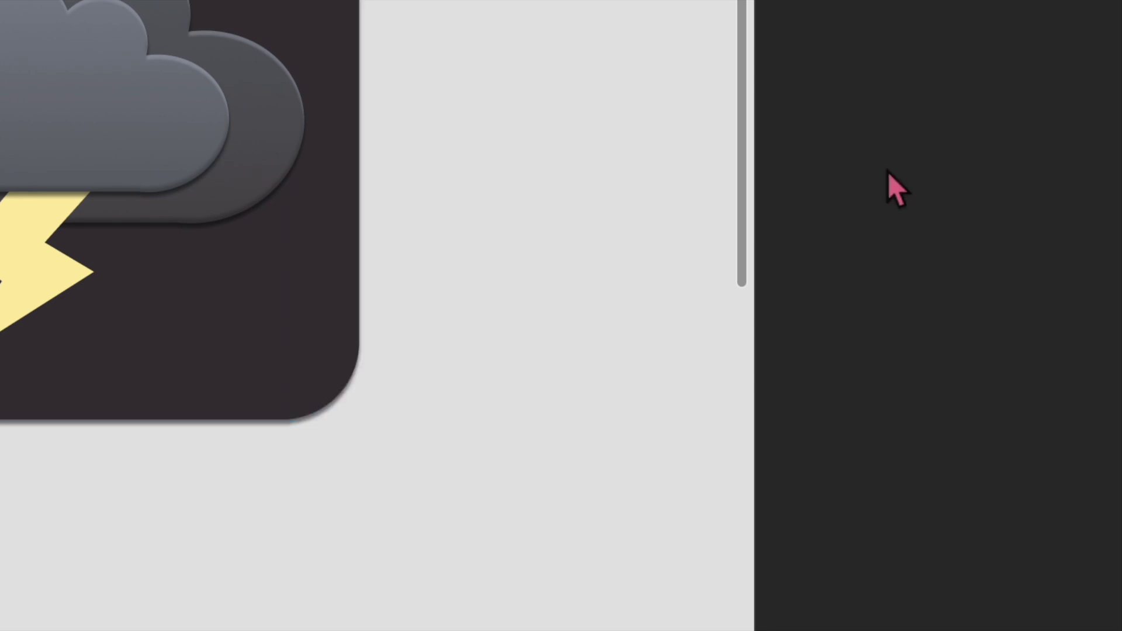
pyautogui.click(175, 292)
pyautogui.click(794, 175)
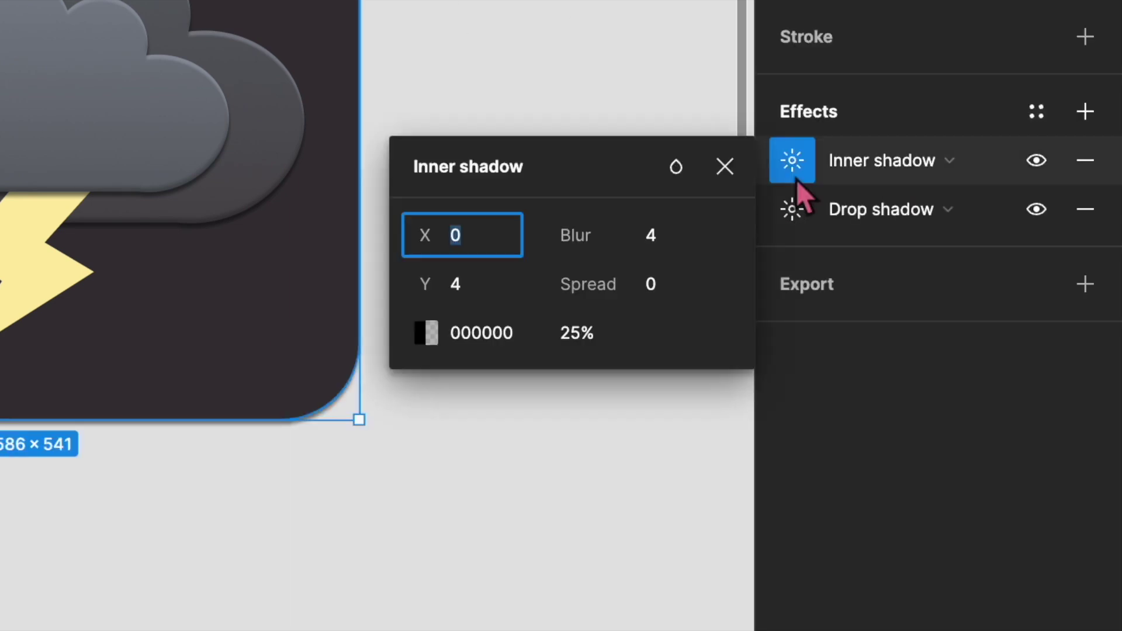
pyautogui.click(454, 282)
pyautogui.write('-4')
pyautogui.press('Return')
pyautogui.click(200, 571)
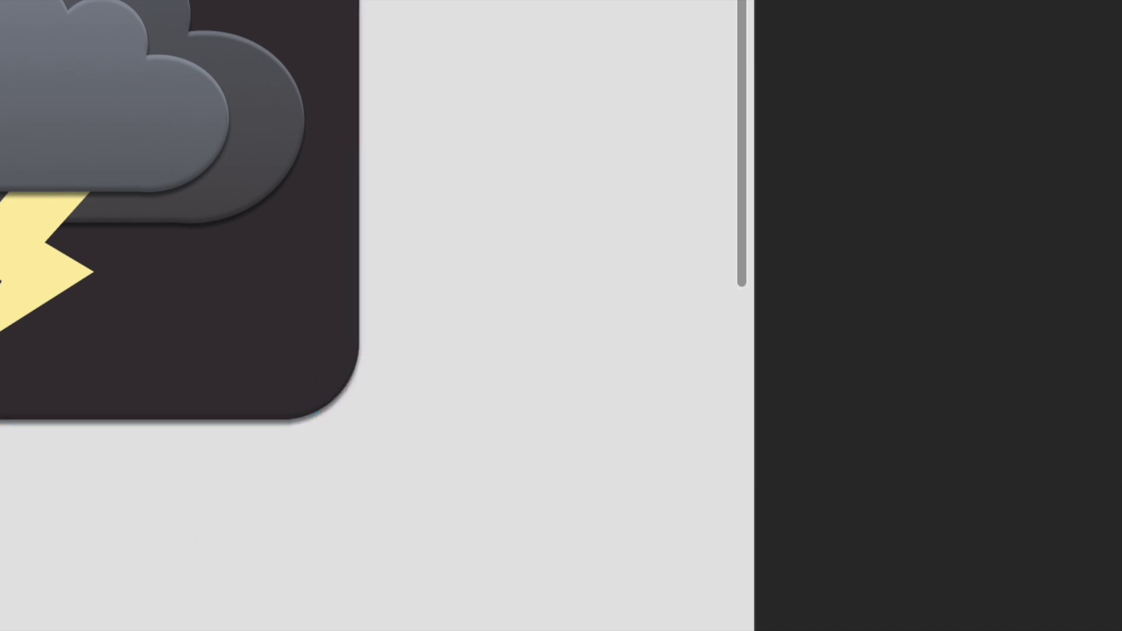
# Add a second inner shadow to the dark rounded background rectangle.
pyautogui.click(304, 35)
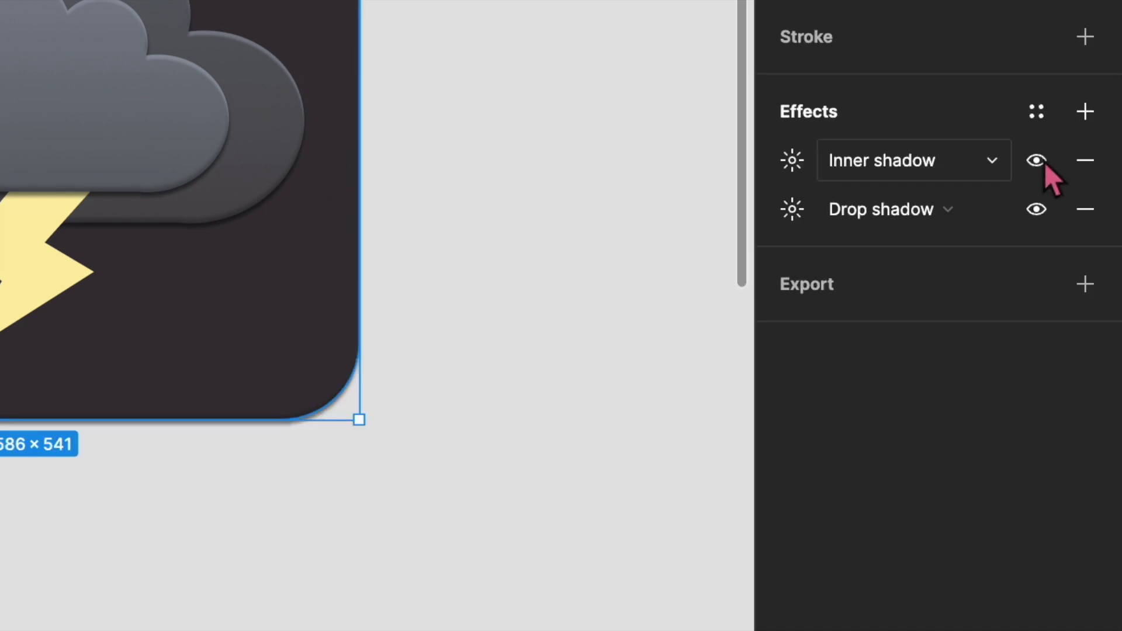
pyautogui.click(1086, 111)
pyautogui.click(896, 164)
pyautogui.click(902, 134)
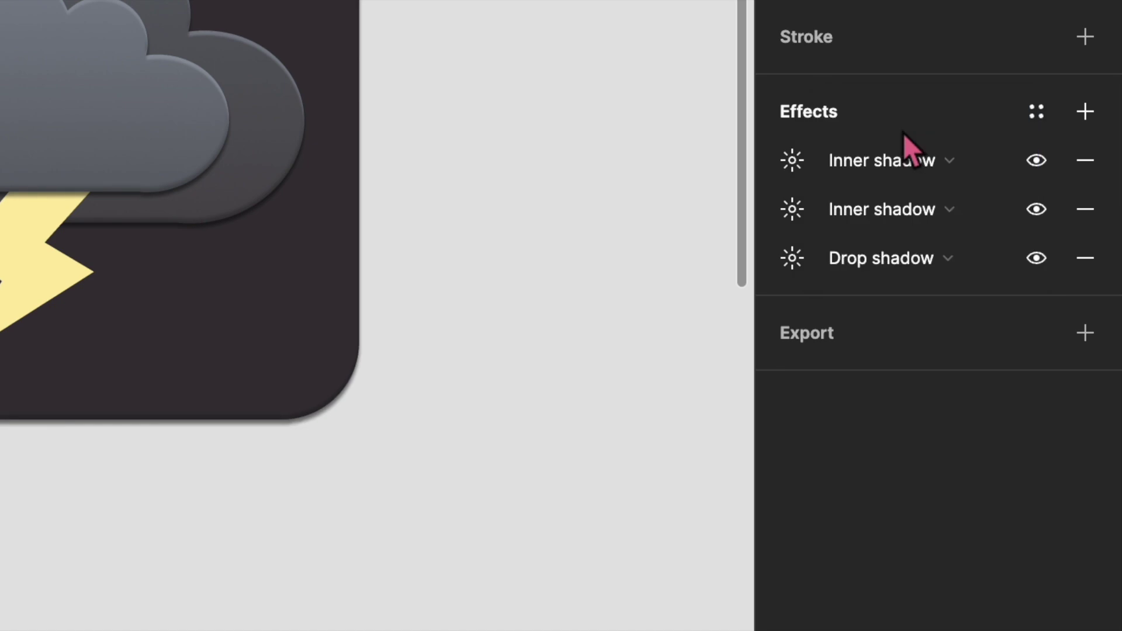
# Set the background rectangle's newest inner shadow to colour 7B7F89 at 100% opacity.
pyautogui.click(805, 159)
pyautogui.click(498, 328)
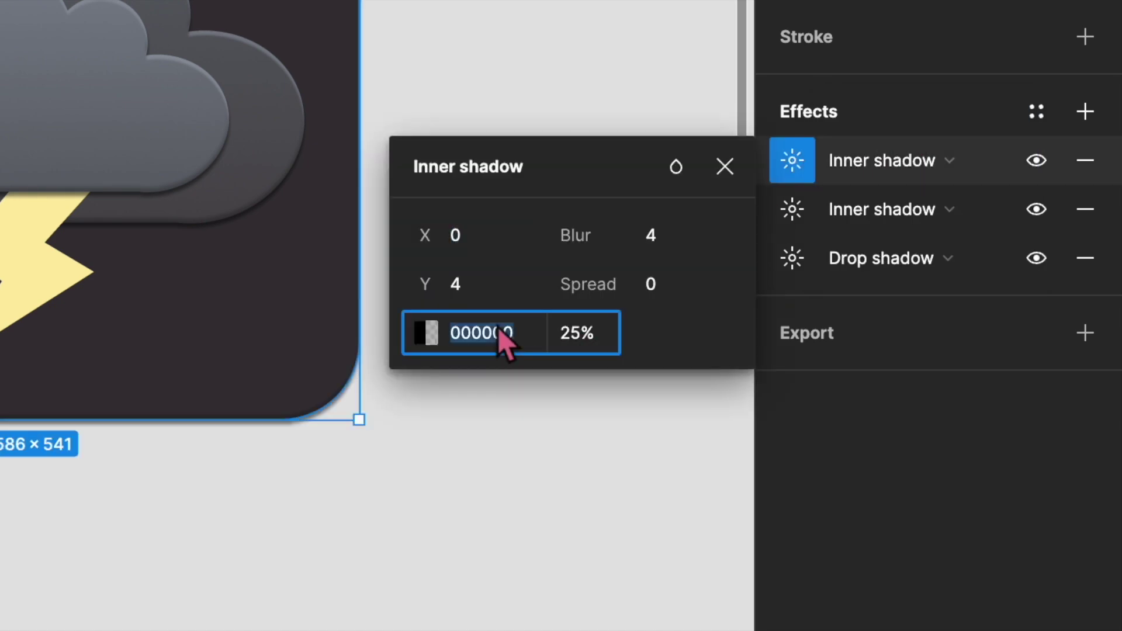
pyautogui.write('7B7F89')
pyautogui.press('Return')
pyautogui.click(588, 331)
pyautogui.write('100')
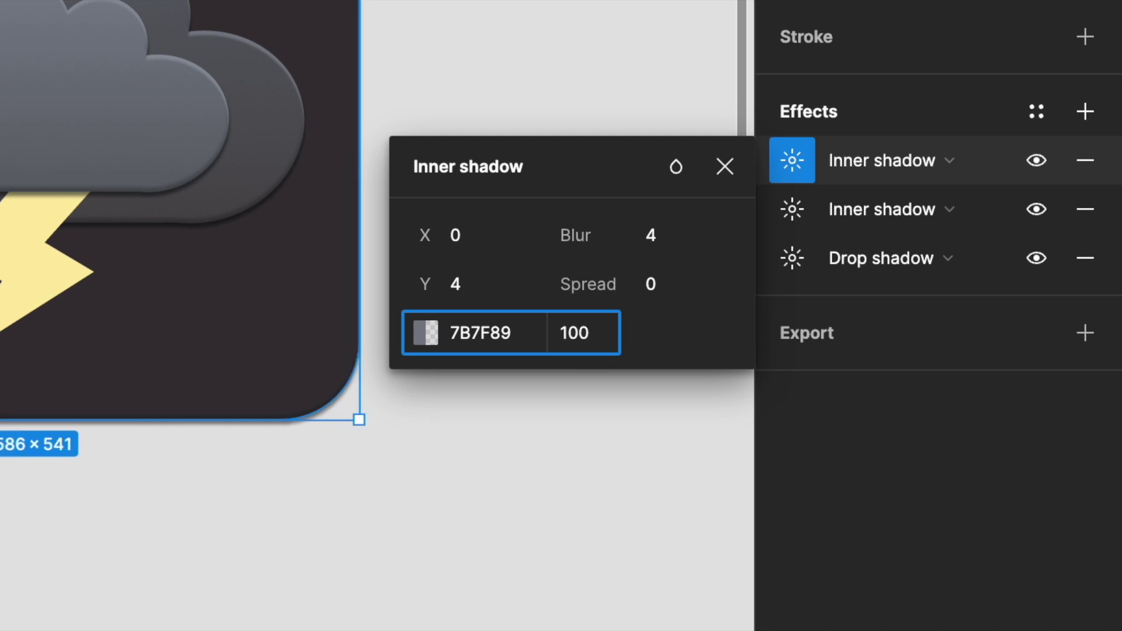
pyautogui.press('Return')
pyautogui.click(685, 238)
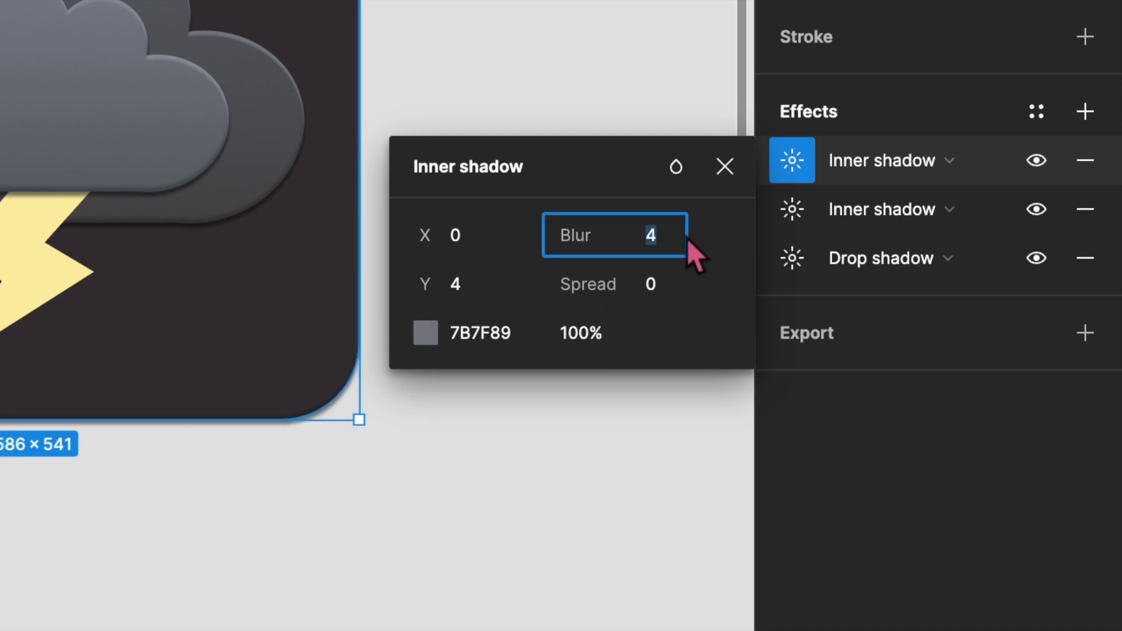
pyautogui.click(724, 169)
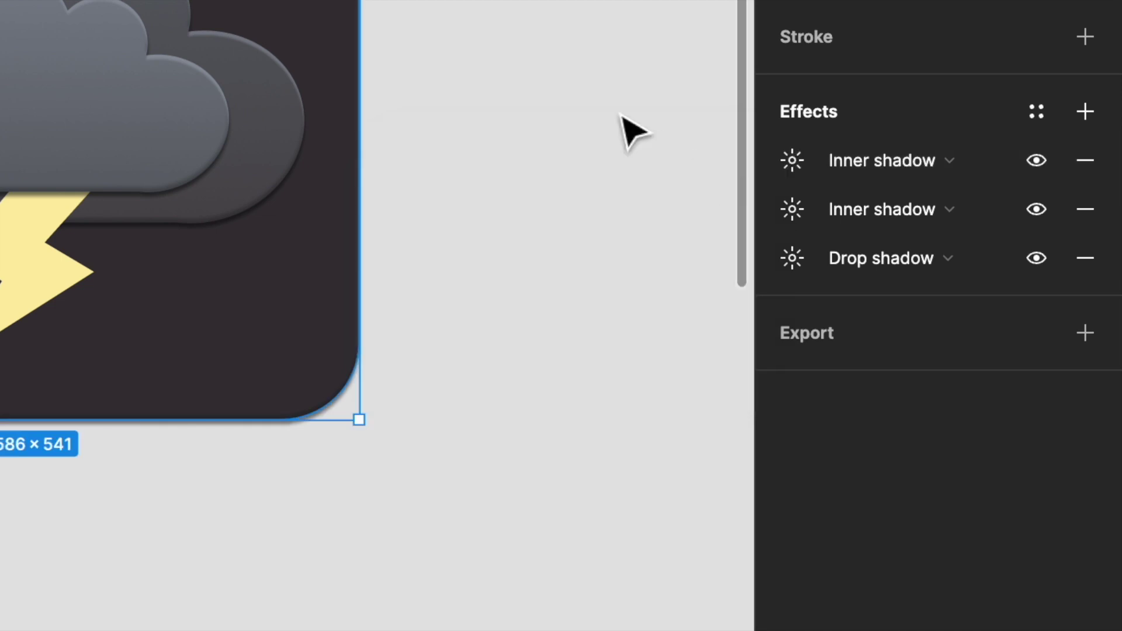
pyautogui.click(621, 117)
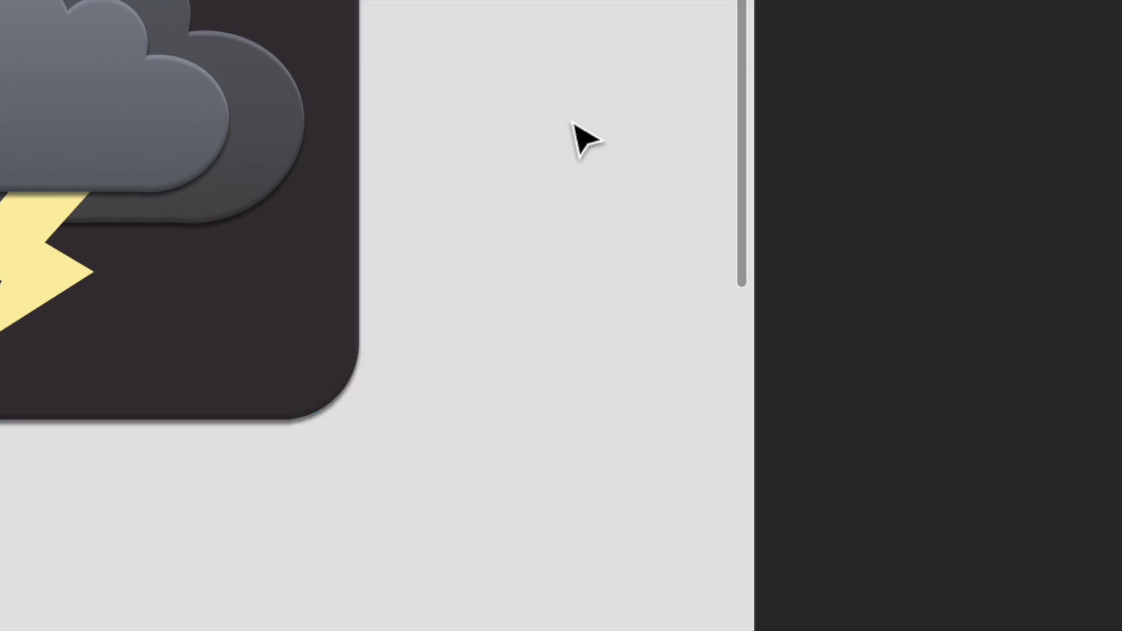
# Set the blur of the background rectangle's 7B7F89 inner shadow to 2.
pyautogui.click(316, 117)
pyautogui.click(782, 169)
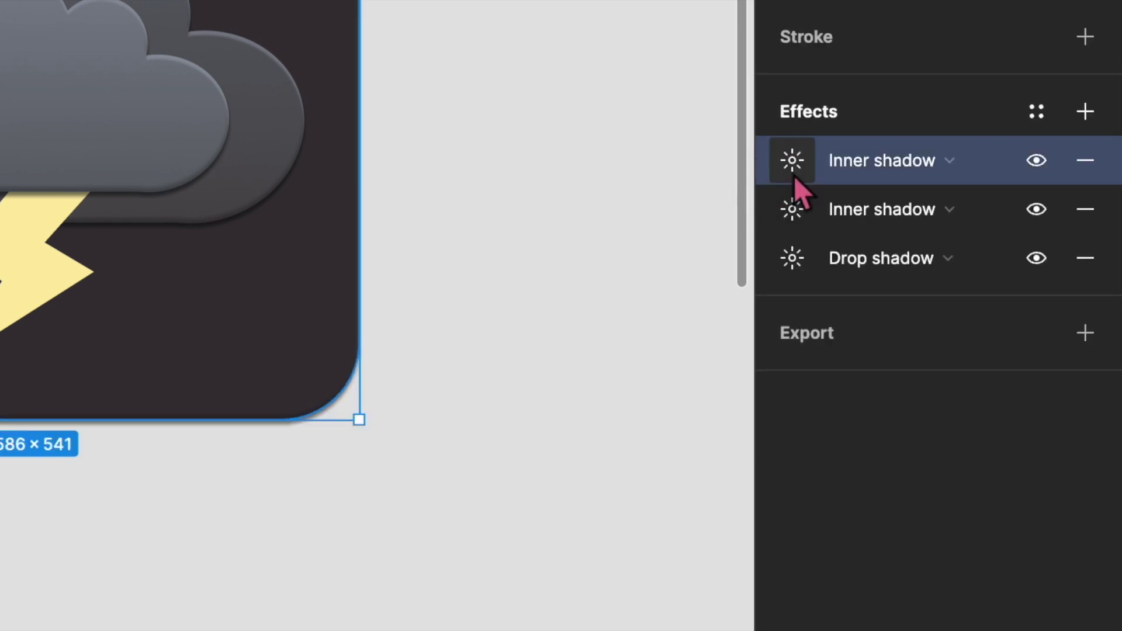
pyautogui.click(794, 176)
pyautogui.click(664, 229)
pyautogui.write('2')
pyautogui.press('Return')
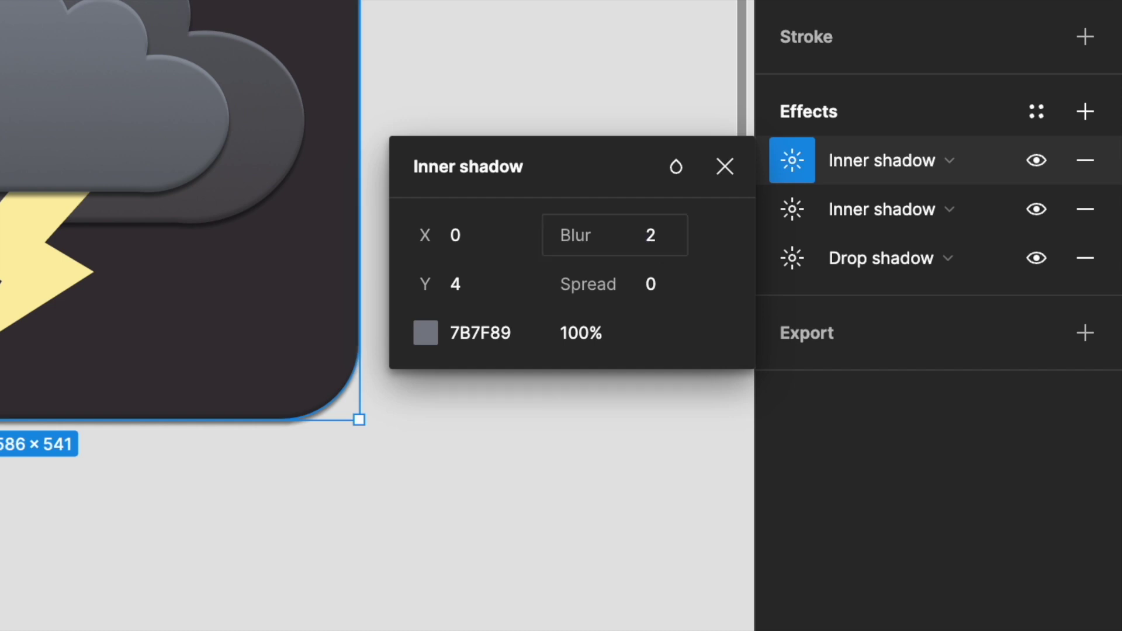
pyautogui.click(725, 168)
pyautogui.click(534, 88)
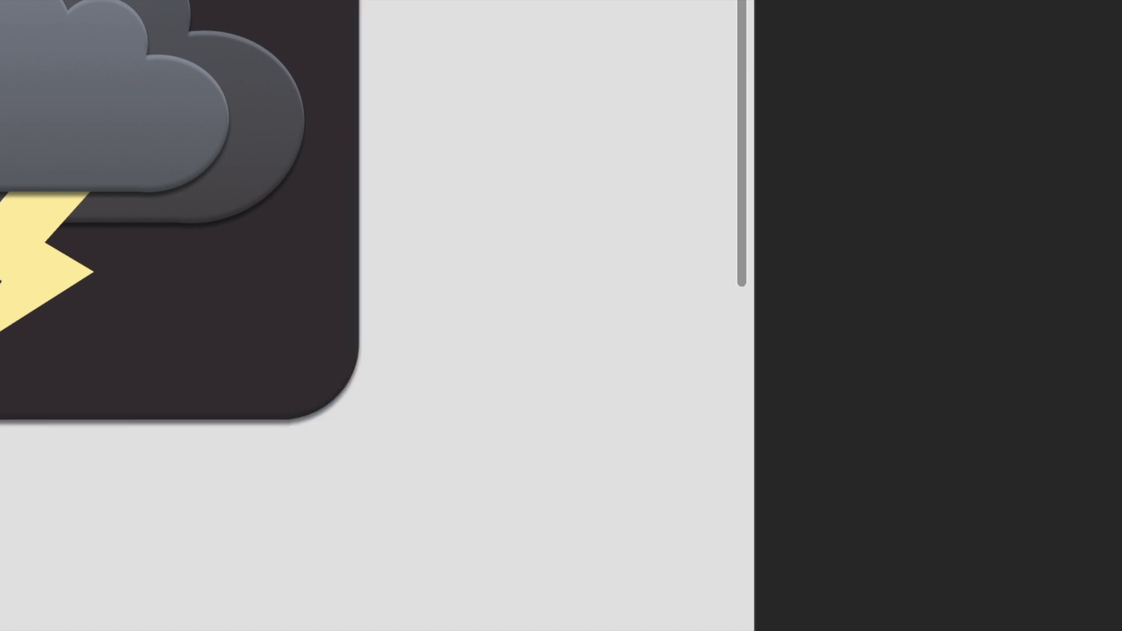
# Duplicate the dark rounded background rectangle in place.
pyautogui.click(672, 261)
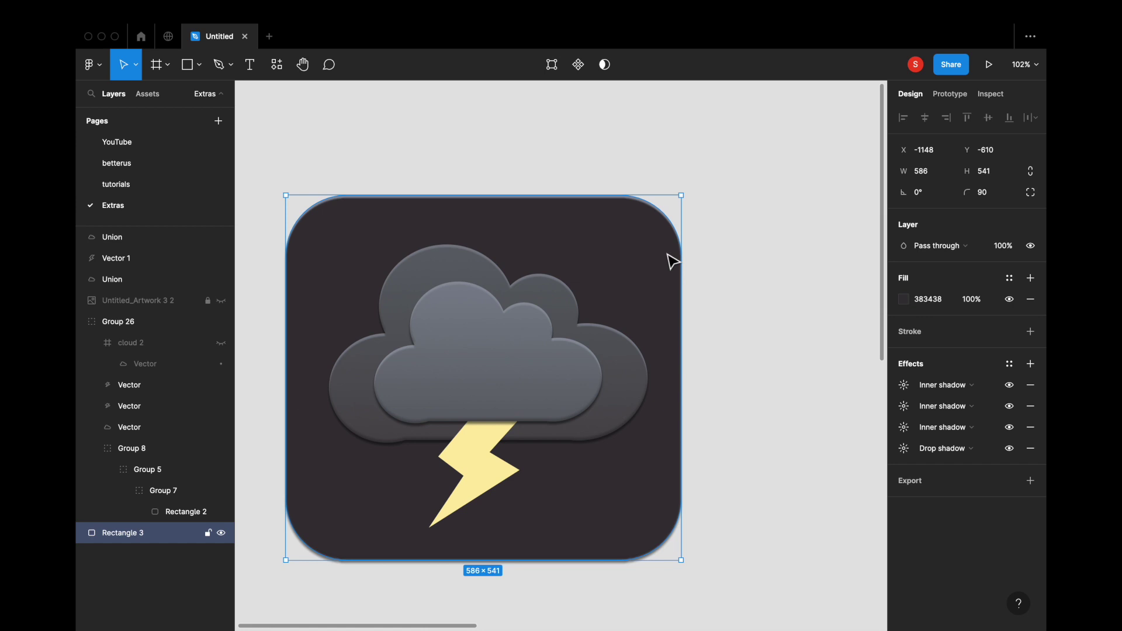
pyautogui.moveTo(668, 255); pyautogui.dragTo(675, 259)
pyautogui.hotkey('ctrl', 'z')
pyautogui.press('super+d')
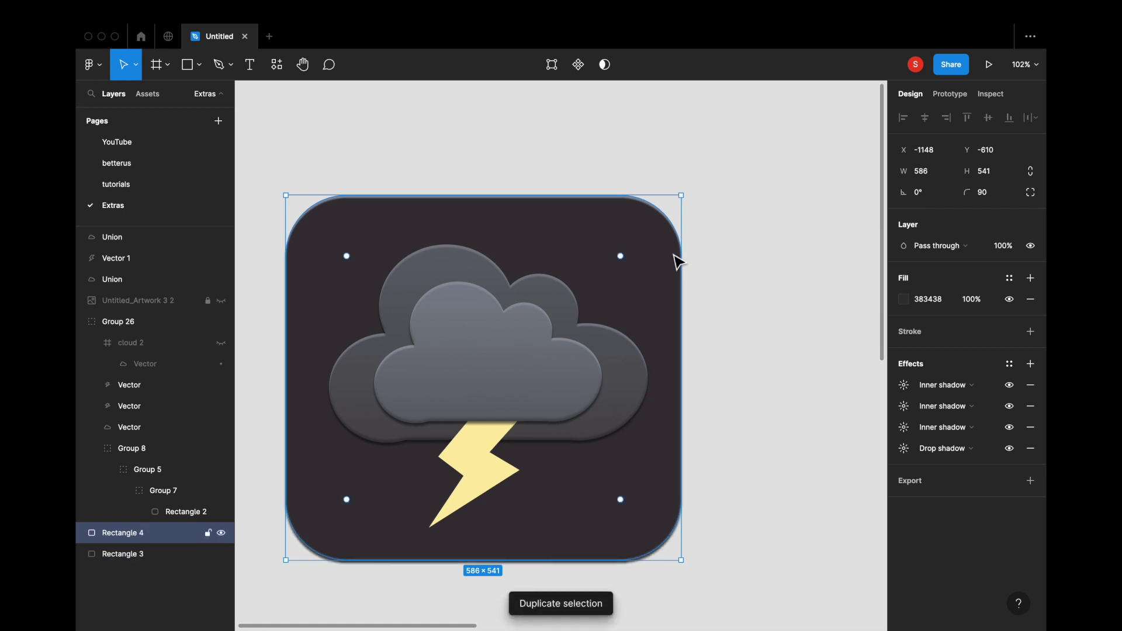
# Collapse Group 26 in the layer list and remove all inner and drop shadow effects from Rectangle 3.
pyautogui.click(81, 322)
pyautogui.click(137, 364)
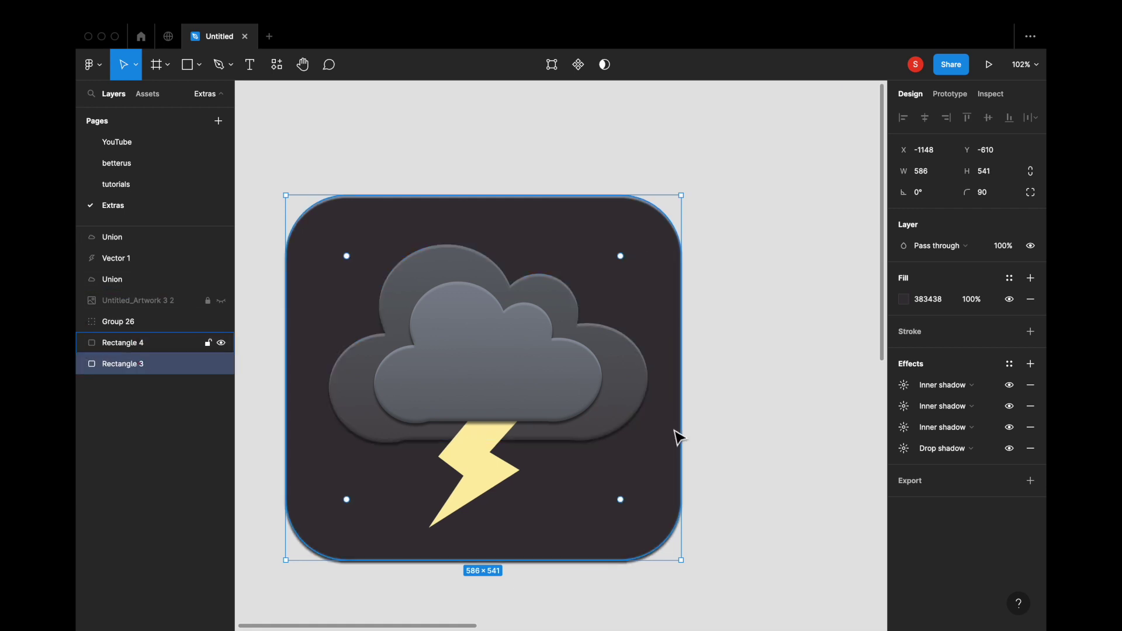
pyautogui.click(1030, 384)
pyautogui.click(1030, 384)
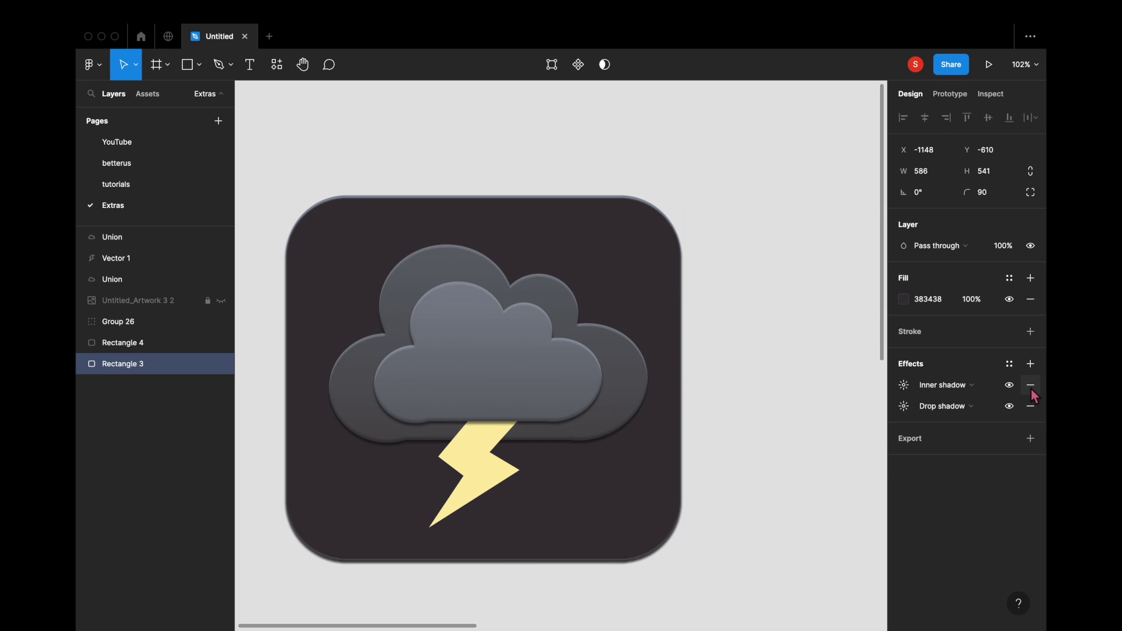
pyautogui.click(1030, 385)
pyautogui.click(1031, 385)
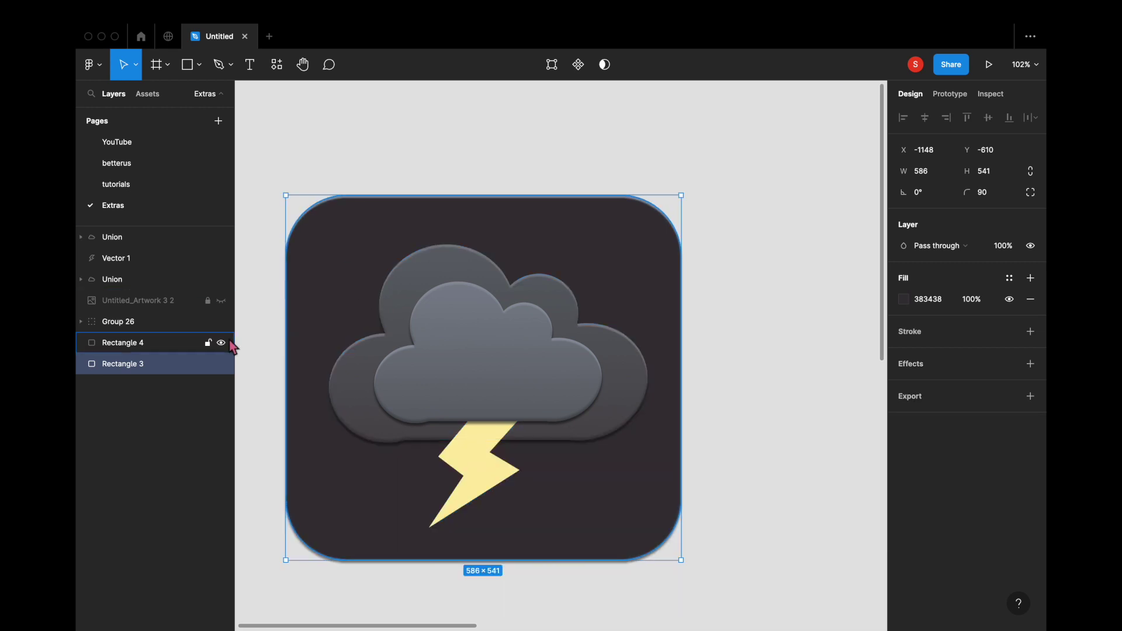
# Lock Rectangle 4 and run the Shadow Maker plugin on Rectangle 3.
pyautogui.click(209, 342)
pyautogui.rightClick(633, 471)
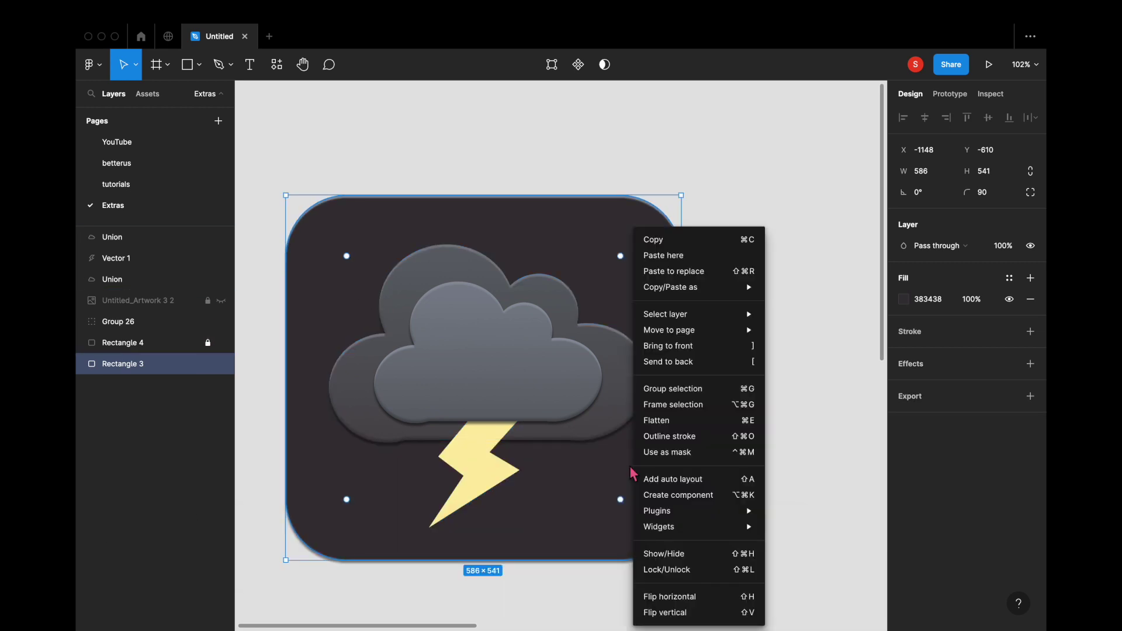
pyautogui.moveTo(695, 511)
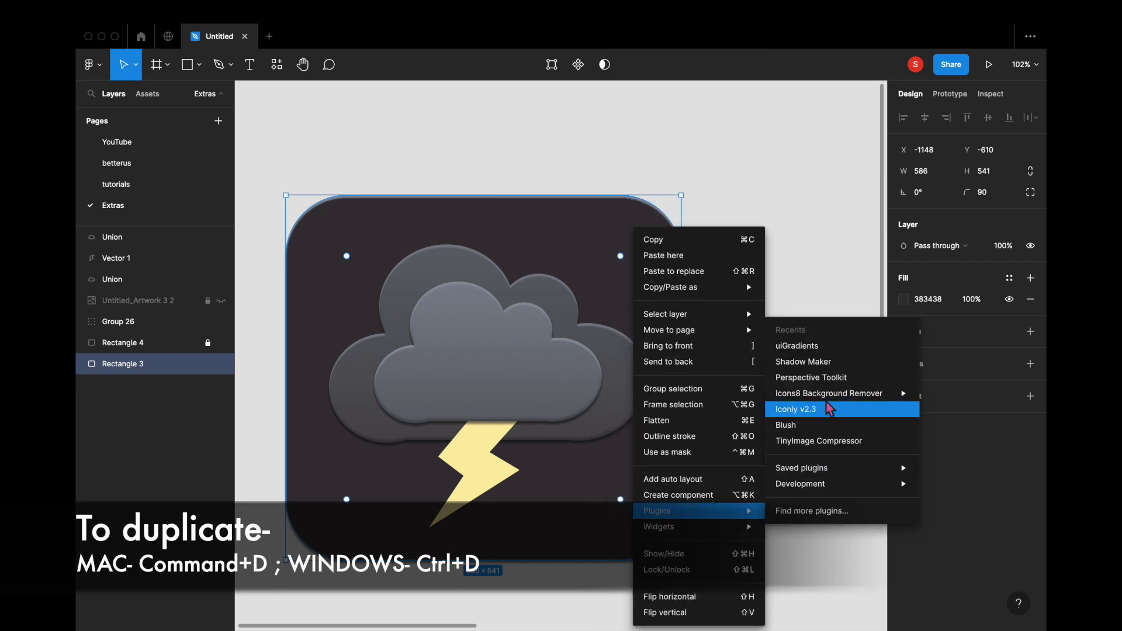
pyautogui.click(818, 368)
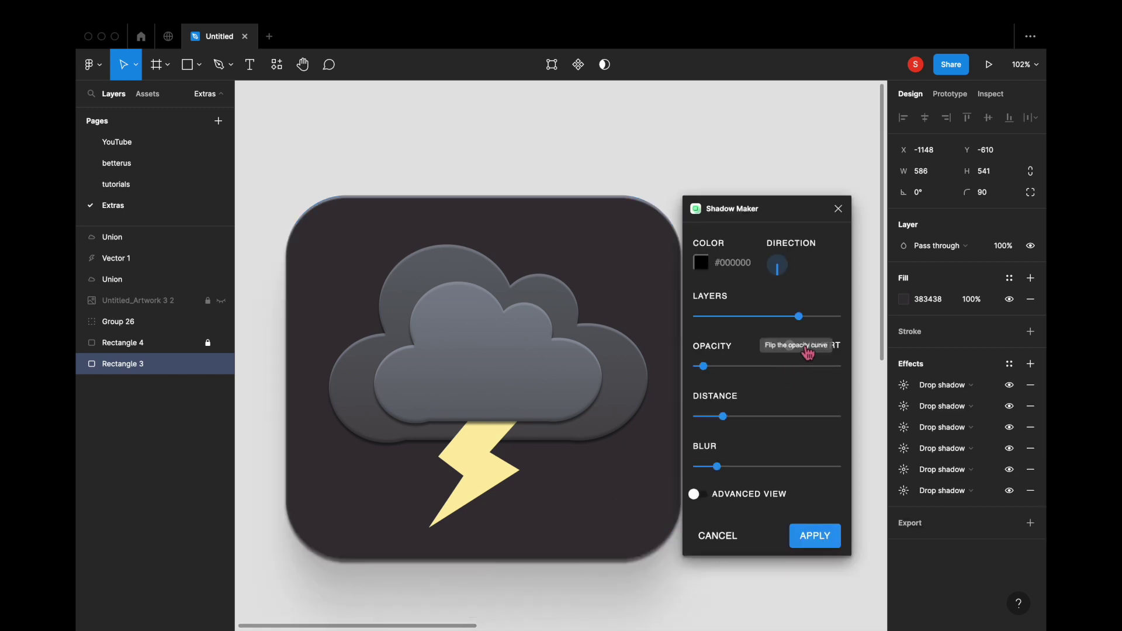
# Invert the opacity curve in Shadow Maker and raise the opacity of Rectangle 3's layered shadow.
pyautogui.click(806, 348)
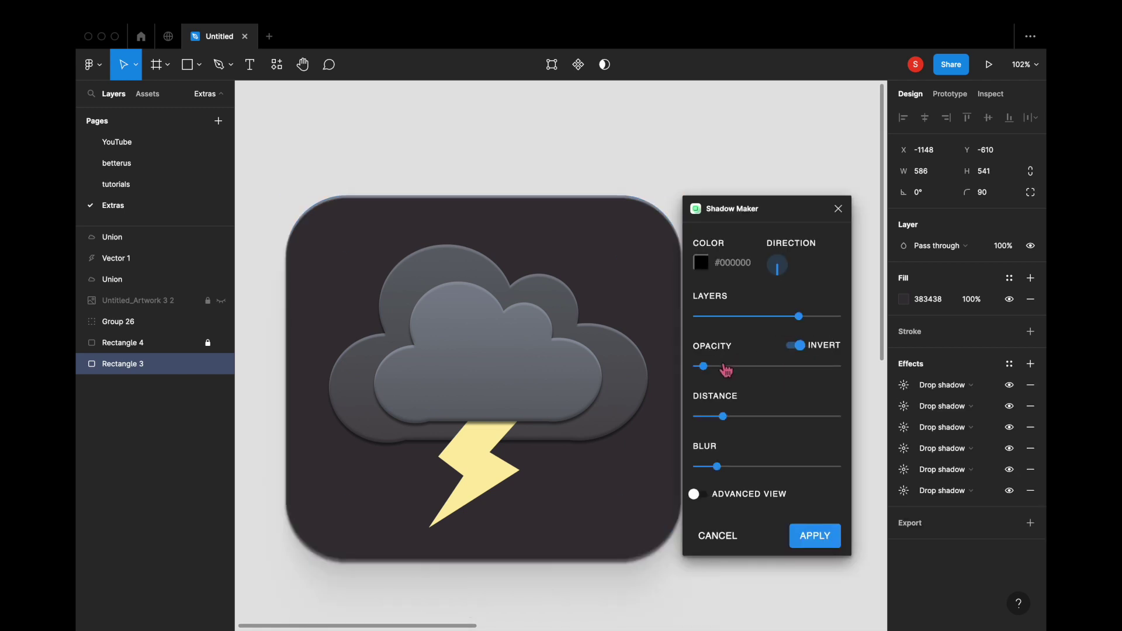
pyautogui.moveTo(728, 372); pyautogui.dragTo(741, 370)
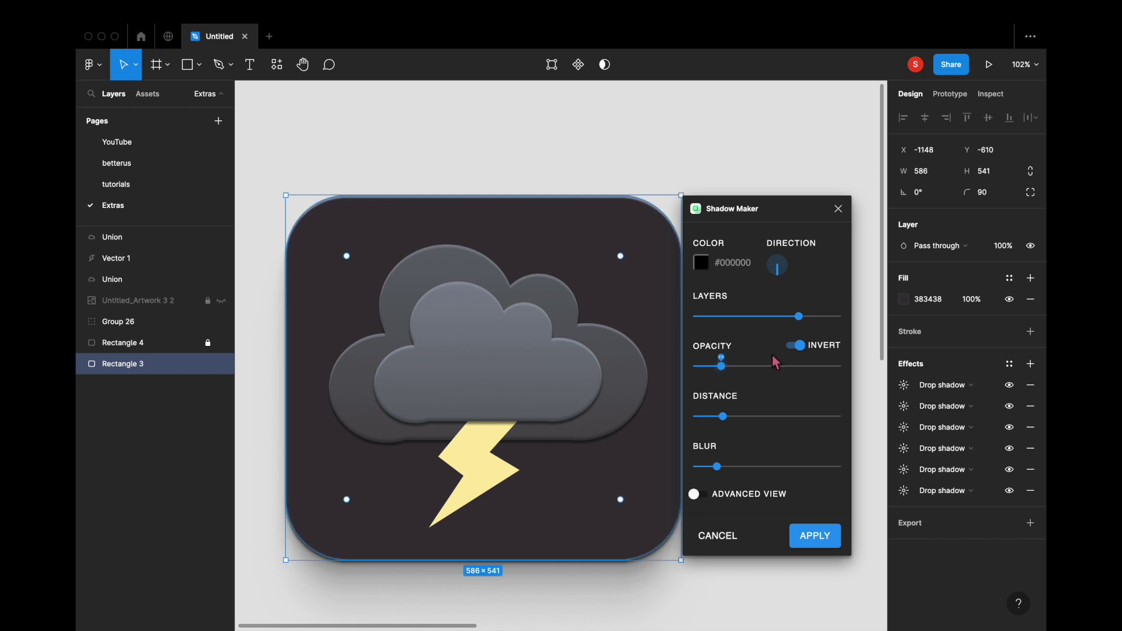
pyautogui.click(802, 349)
pyautogui.moveTo(733, 377); pyautogui.dragTo(734, 377)
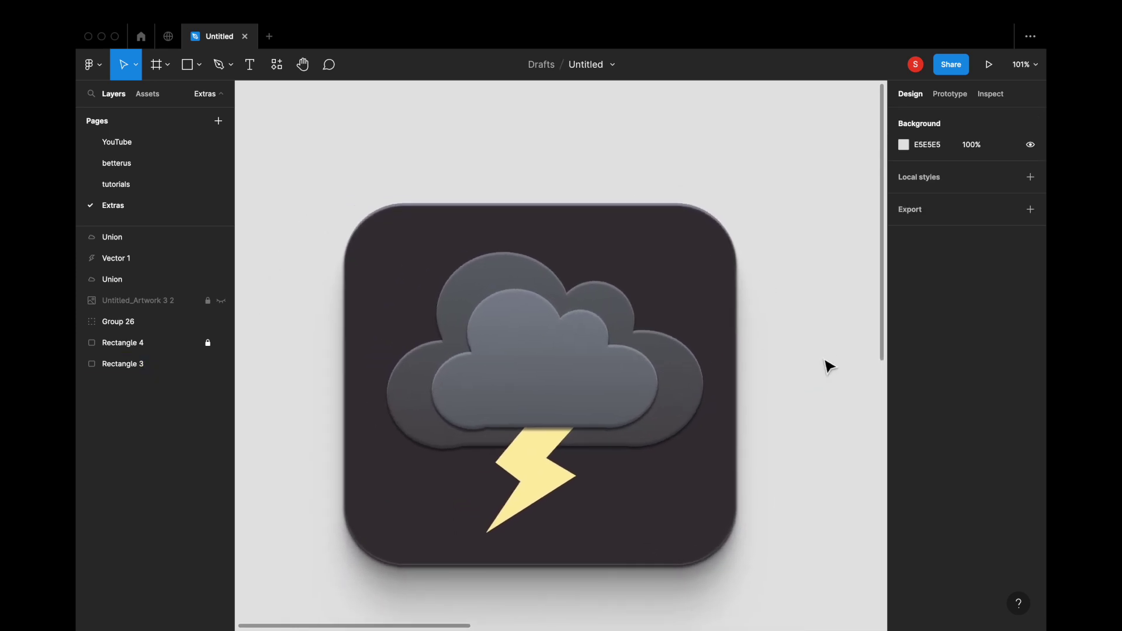
# Search Figma Community plugins for "shadow", view the Shadow Maker page, and return to the Untitled file.
pyautogui.click(169, 37)
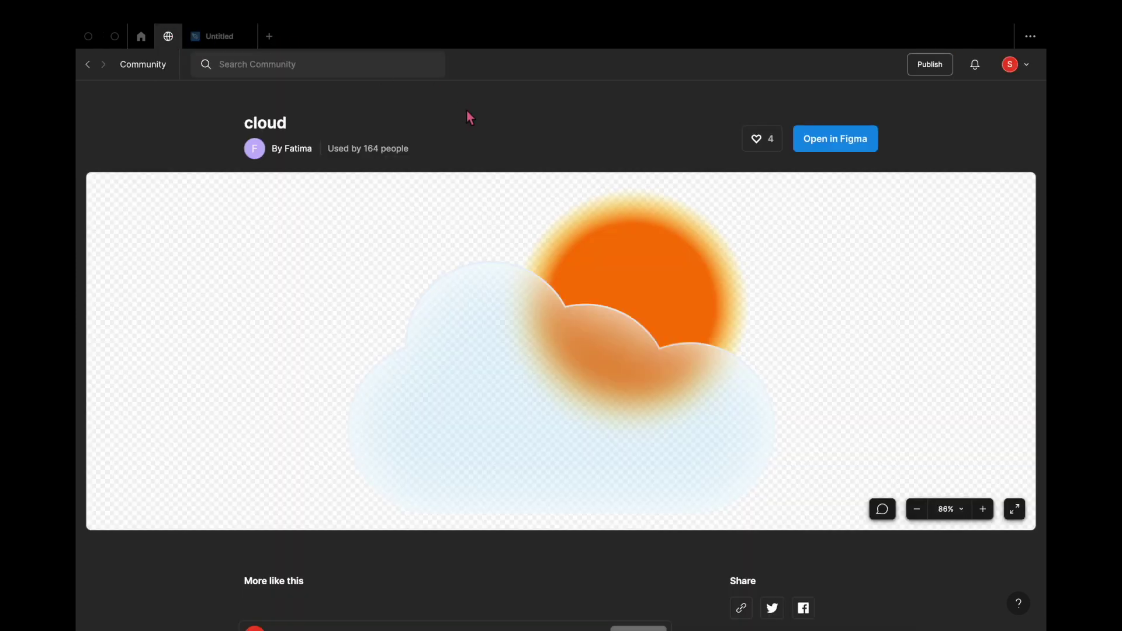
pyautogui.click(158, 65)
pyautogui.click(285, 71)
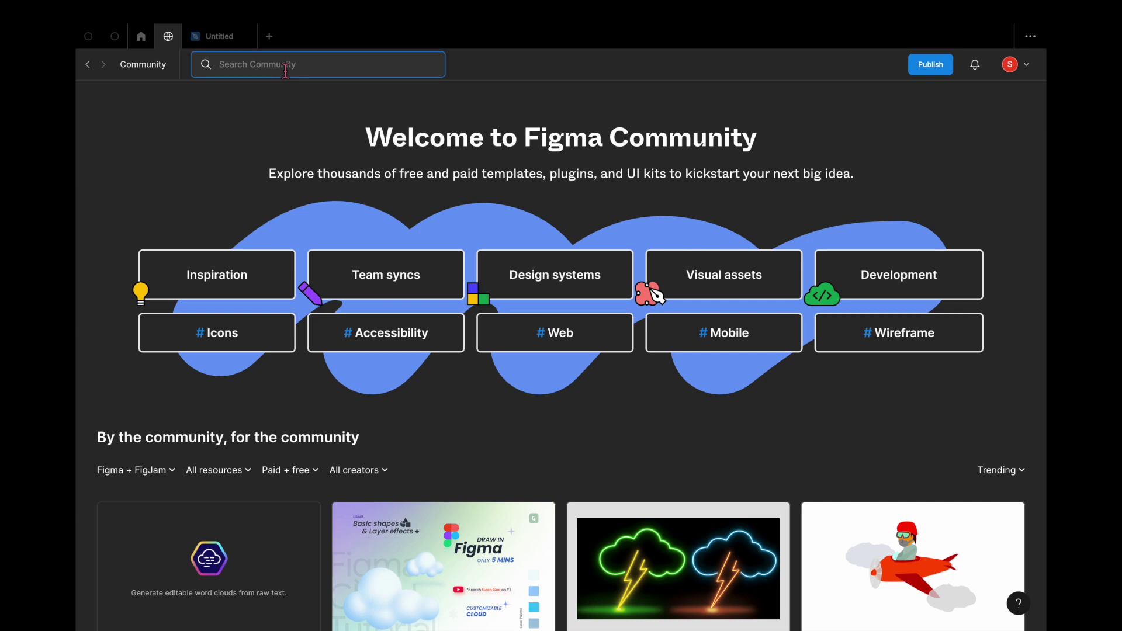
pyautogui.write('shadow')
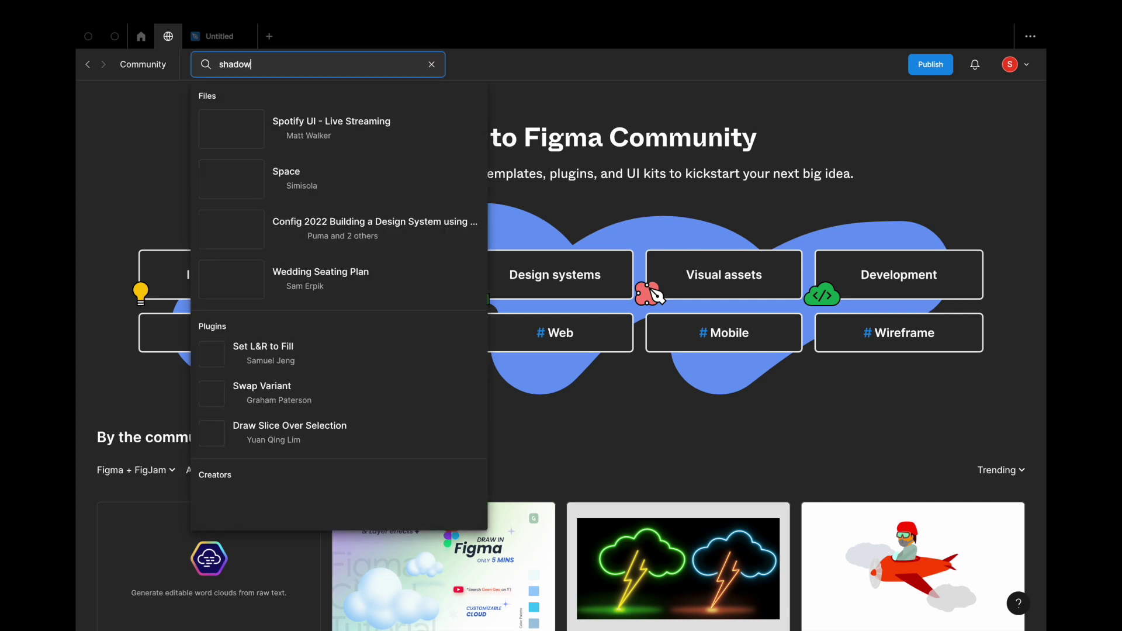
pyautogui.press('Return')
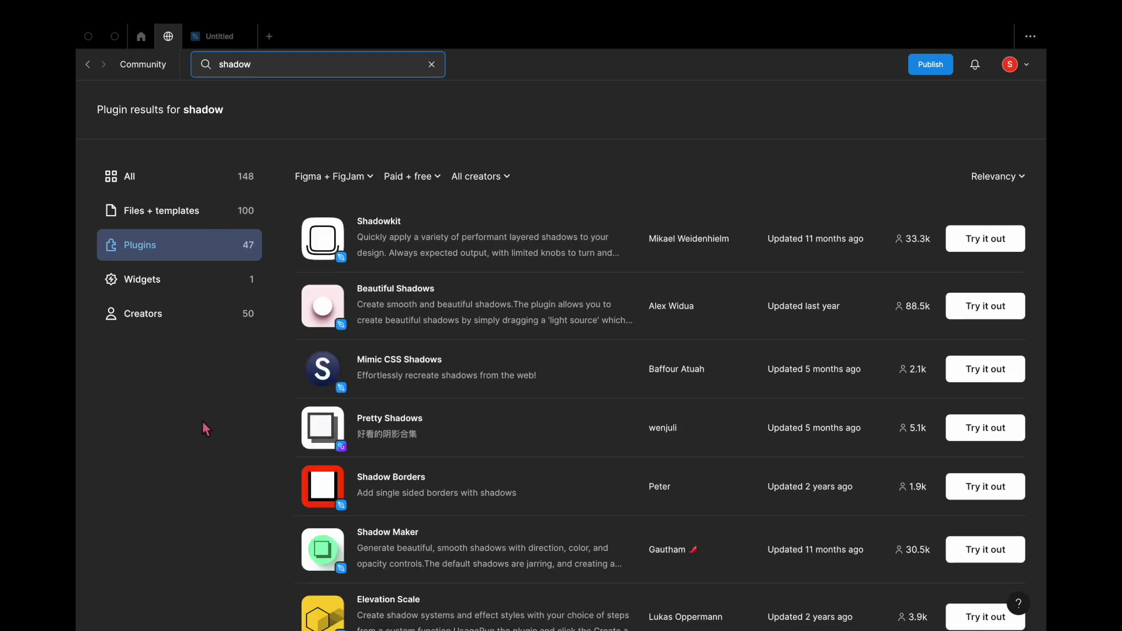
pyautogui.scroll(-2, 286, 475)
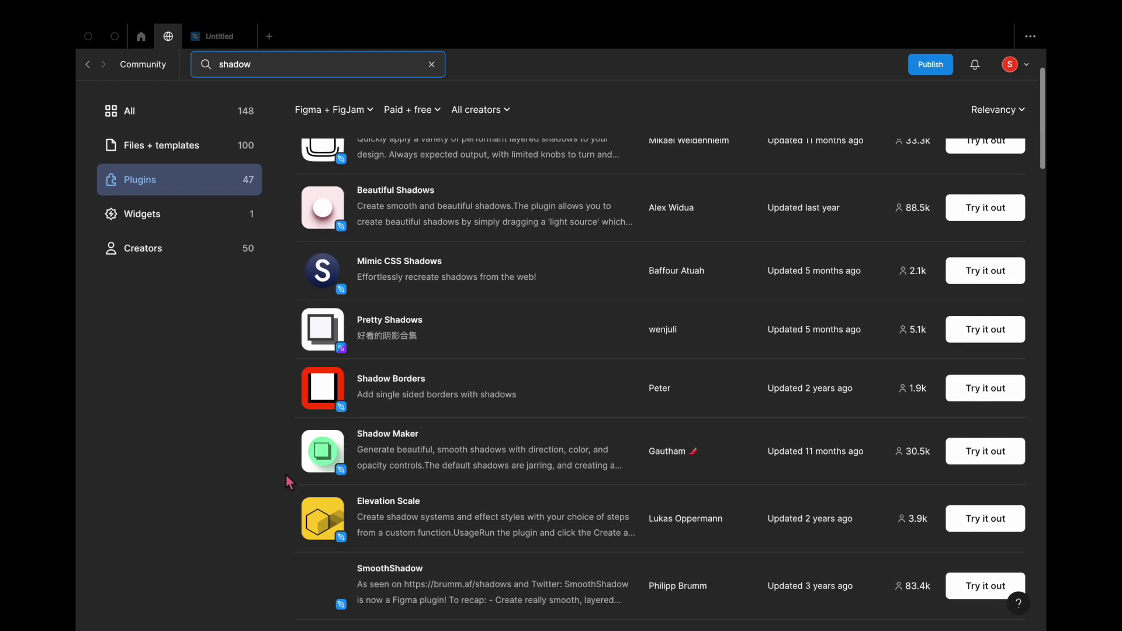
pyautogui.click(386, 435)
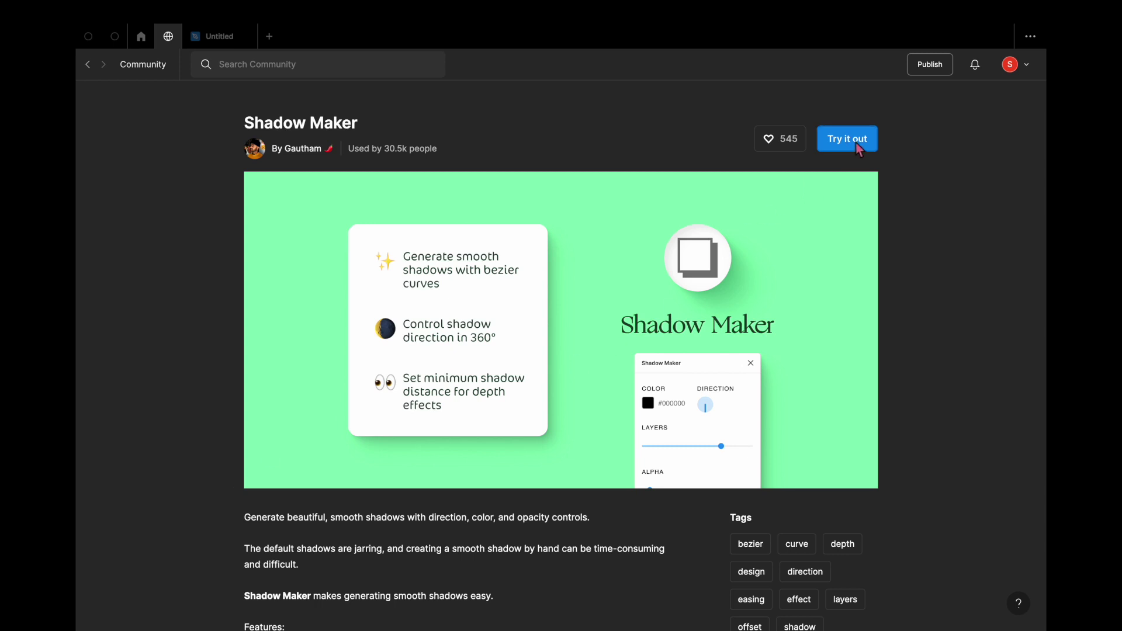
pyautogui.click(227, 44)
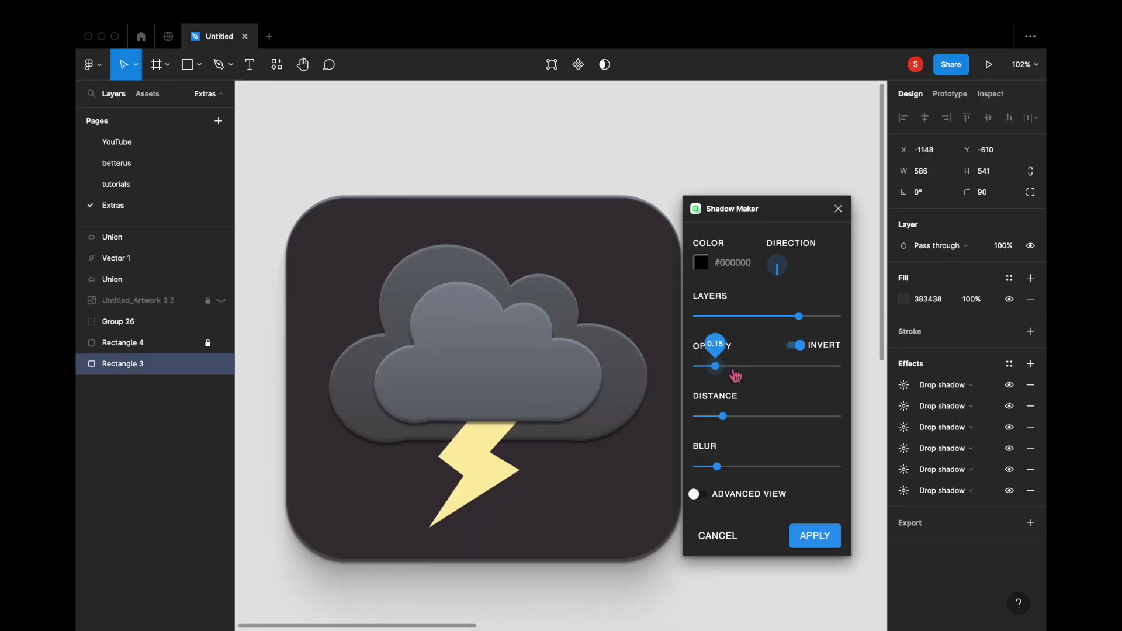
# Set the Shadow Maker opacity to about 0.15 and apply the layered drop shadow to Rectangle 3.
pyautogui.moveTo(723, 374); pyautogui.dragTo(734, 374)
pyautogui.click(815, 535)
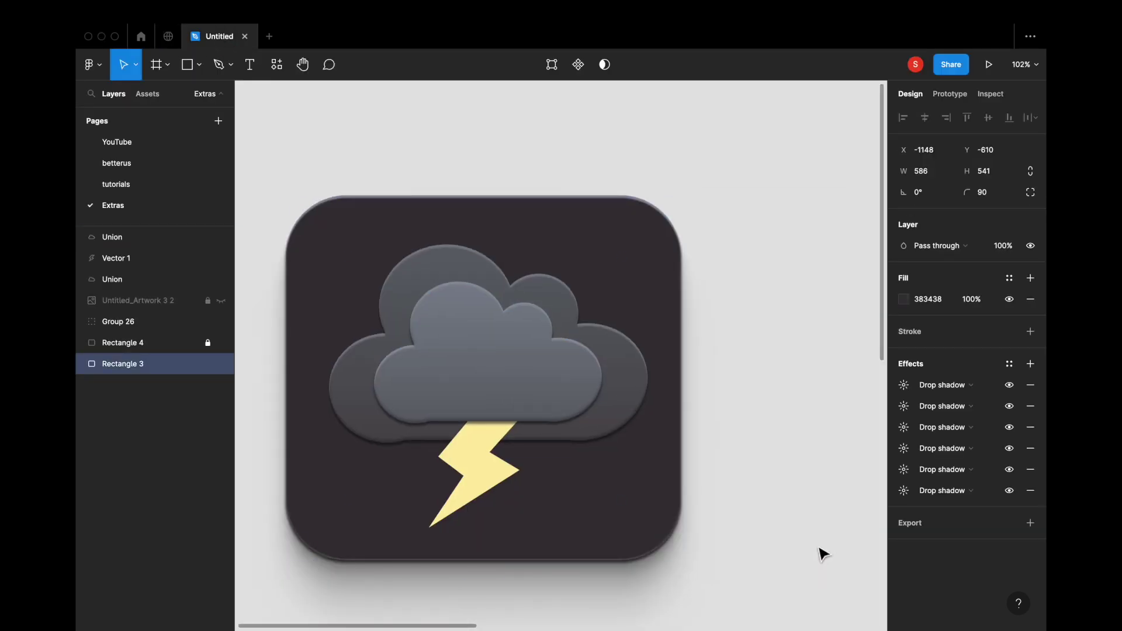
pyautogui.click(829, 367)
pyautogui.scroll(-2, 828, 367)
pyautogui.scroll(-3, 828, 367)
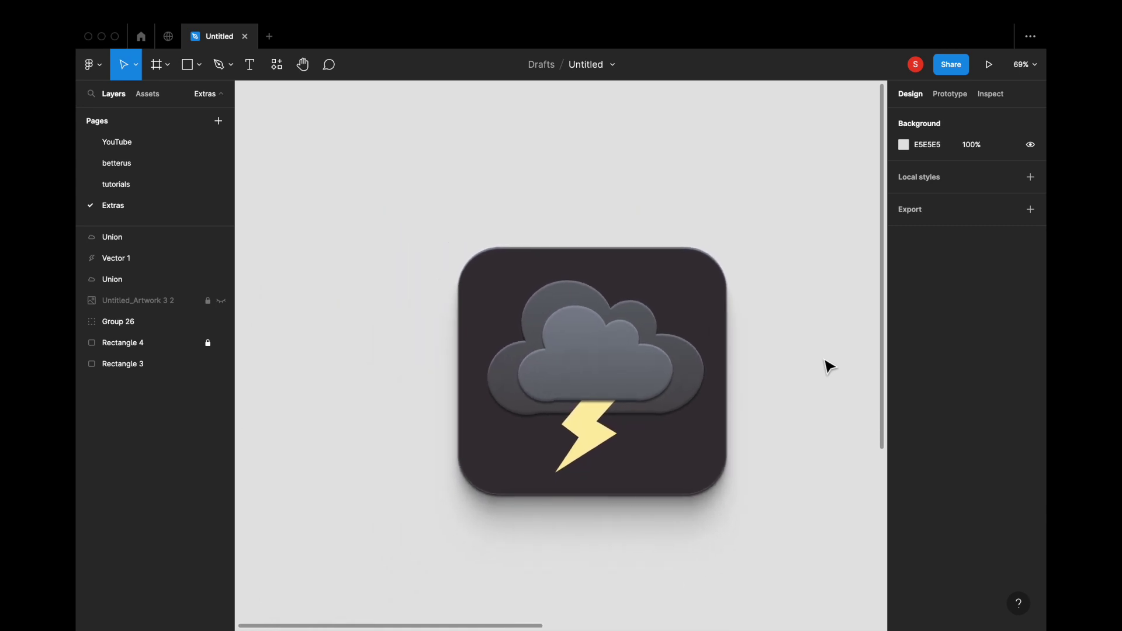
pyautogui.scroll(3, 672, 410)
# Set the lightning bolt's layer blend mode to Color dodge.
pyautogui.click(543, 483)
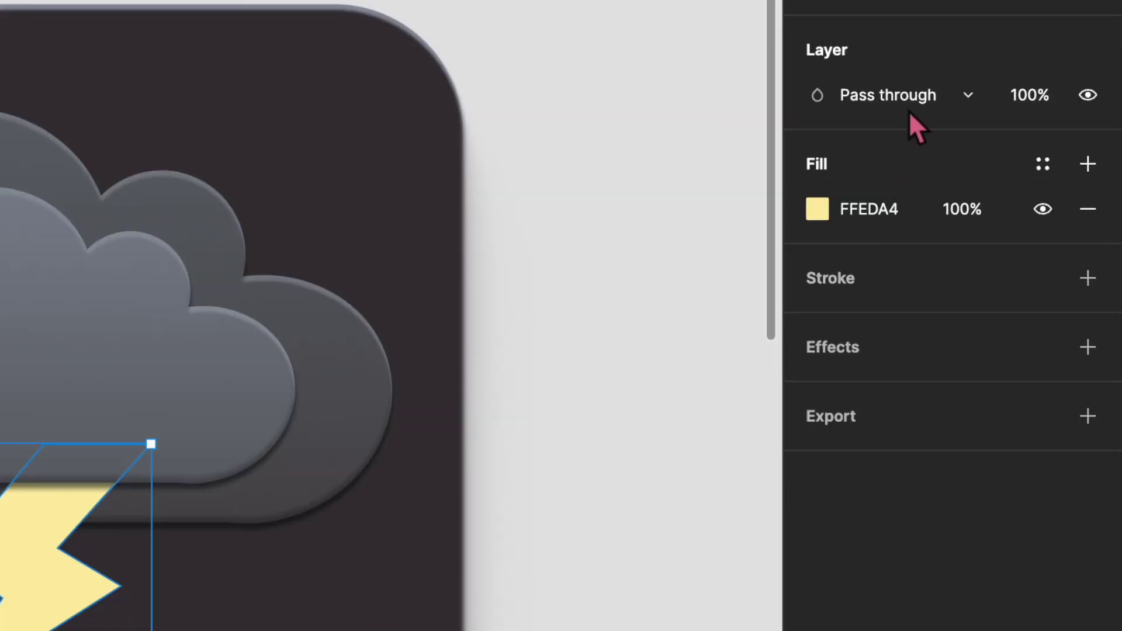
pyautogui.click(900, 154)
pyautogui.click(884, 379)
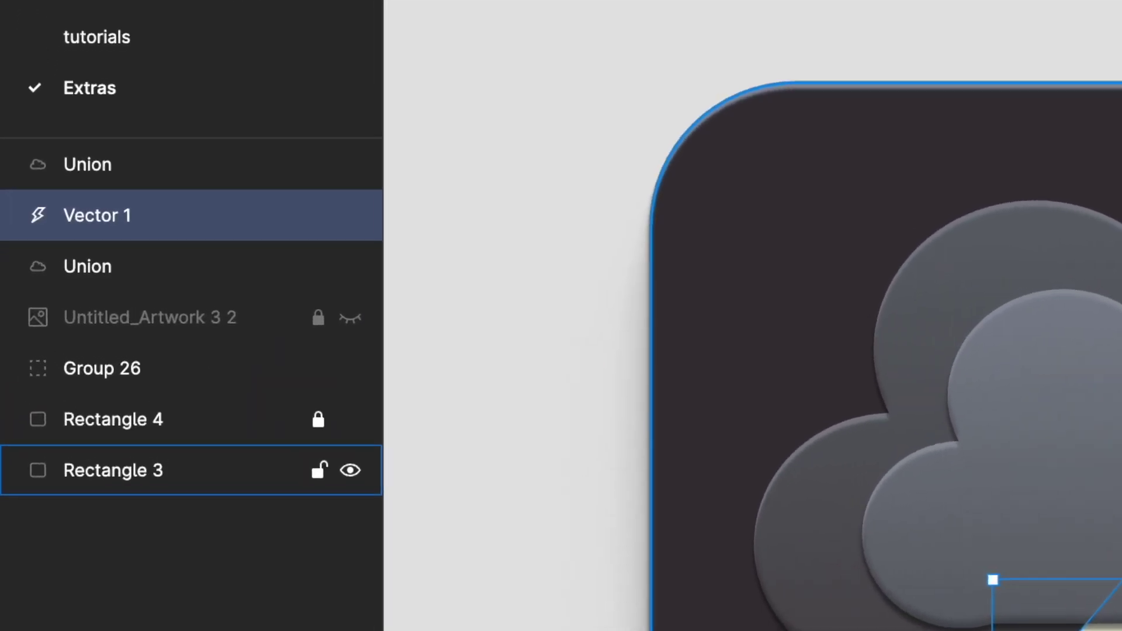
# Duplicate the Vector 1 lightning bolt and toggle the Vector 2 copy's visibility to compare the two layers.
pyautogui.press('super+d')
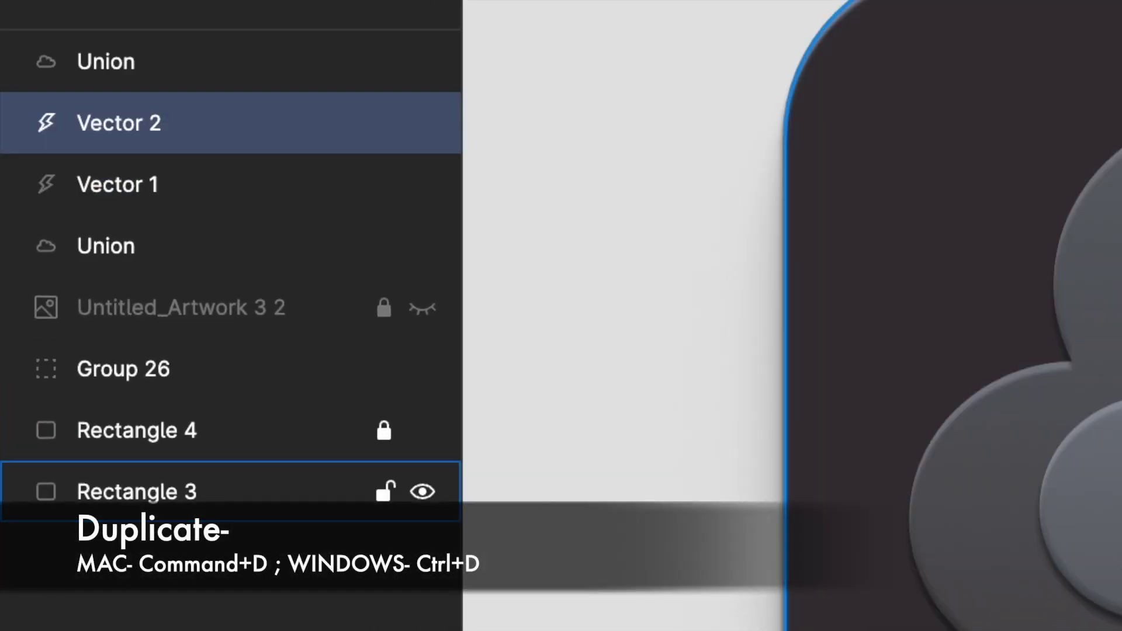
pyautogui.click(207, 183)
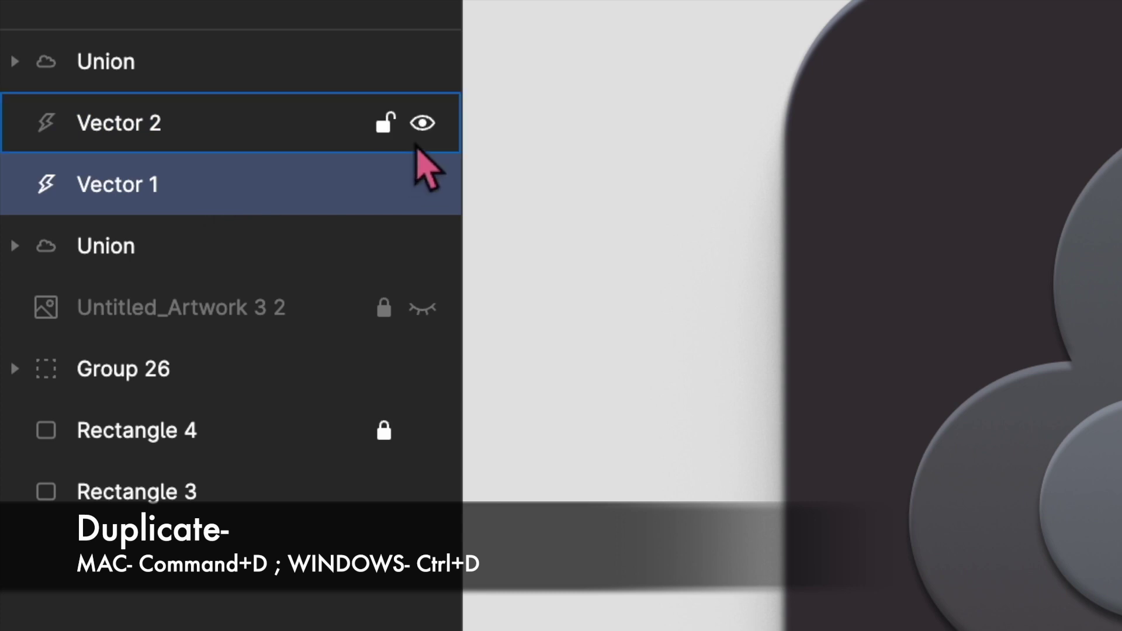
pyautogui.click(420, 132)
pyautogui.click(421, 133)
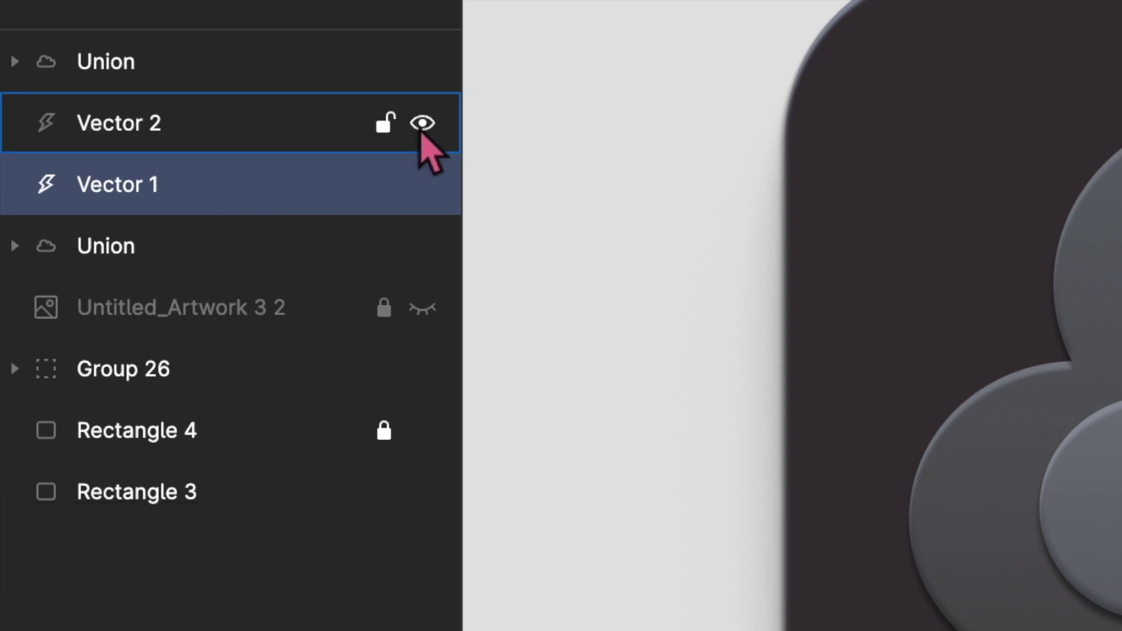
pyautogui.click(422, 123)
pyautogui.click(421, 131)
pyautogui.click(254, 141)
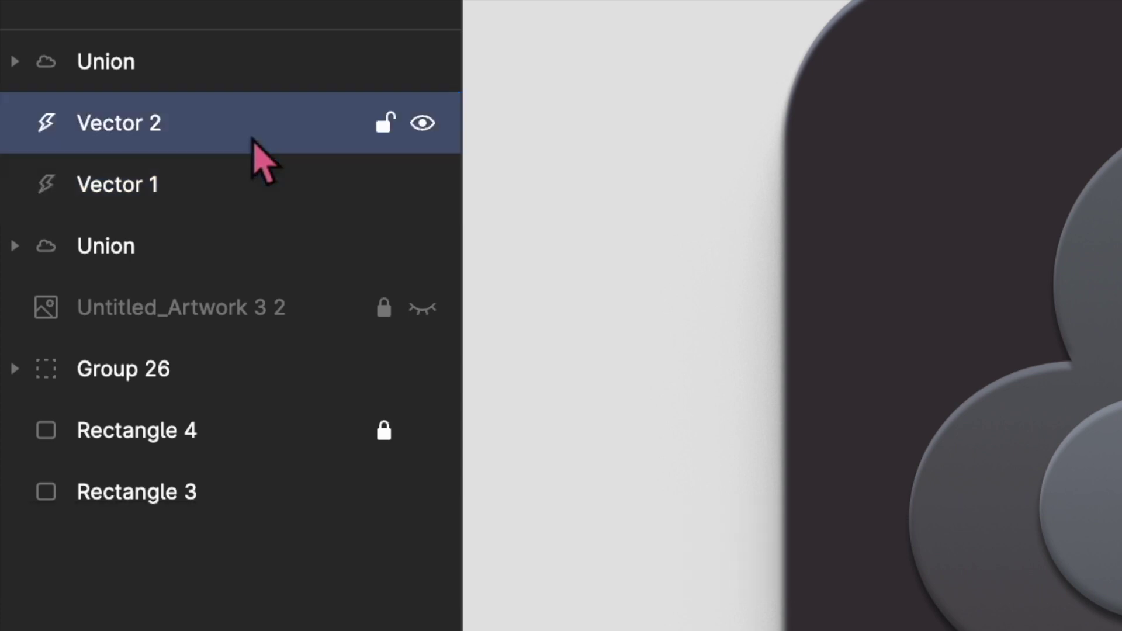
pyautogui.click(422, 123)
# Add a Layer blur effect to Vector 1 with a blur of 15.
pyautogui.click(264, 183)
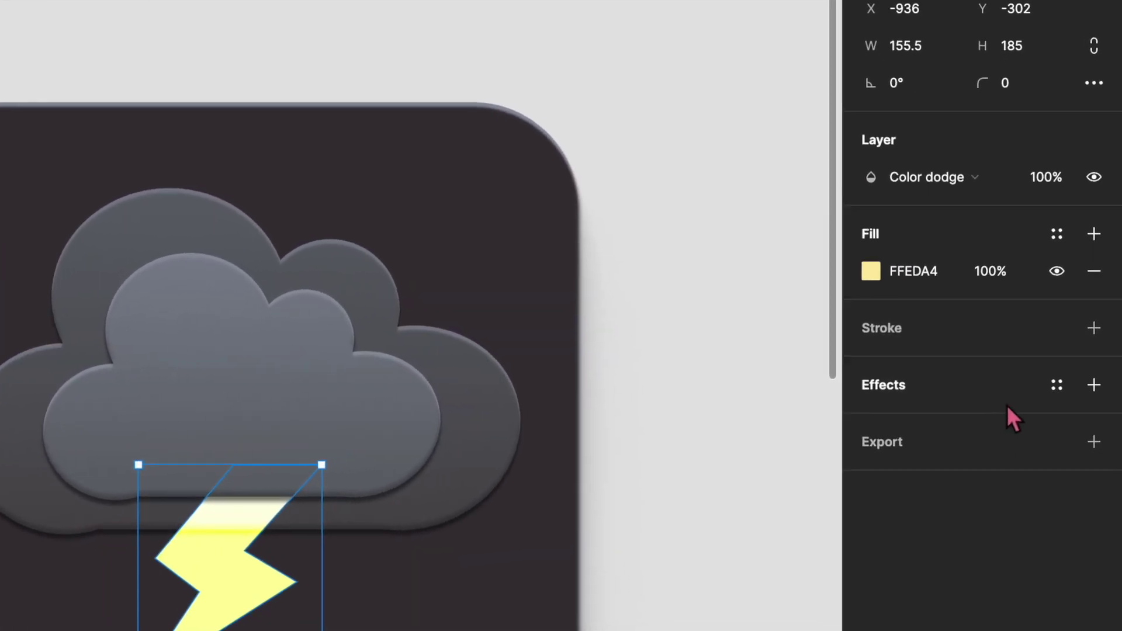
pyautogui.click(1089, 392)
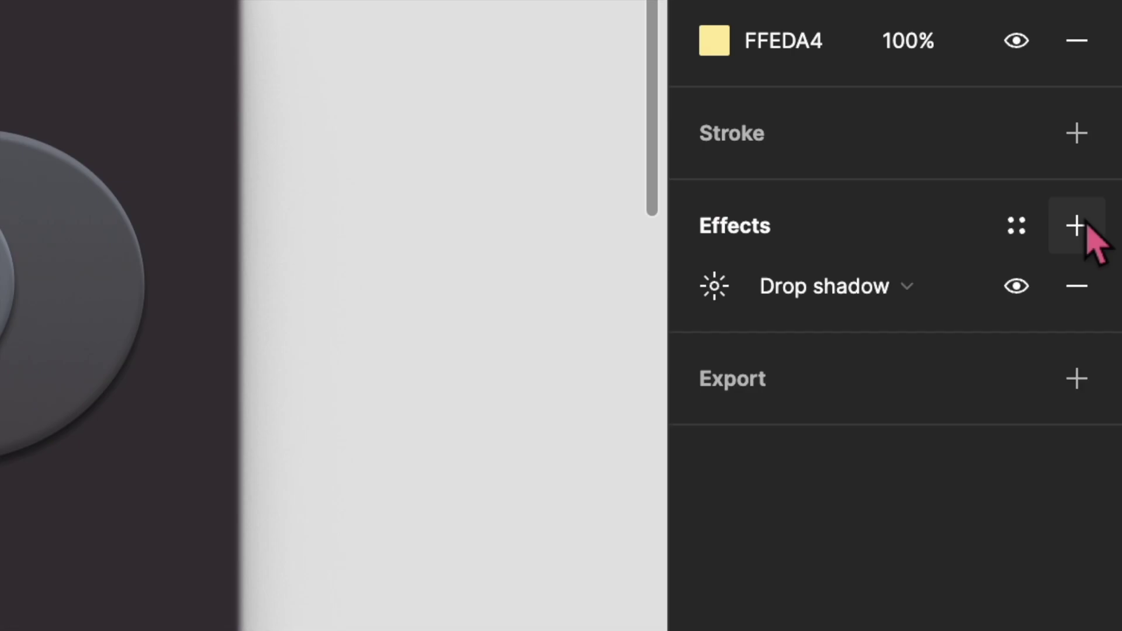
pyautogui.click(963, 440)
pyautogui.click(820, 330)
pyautogui.click(733, 286)
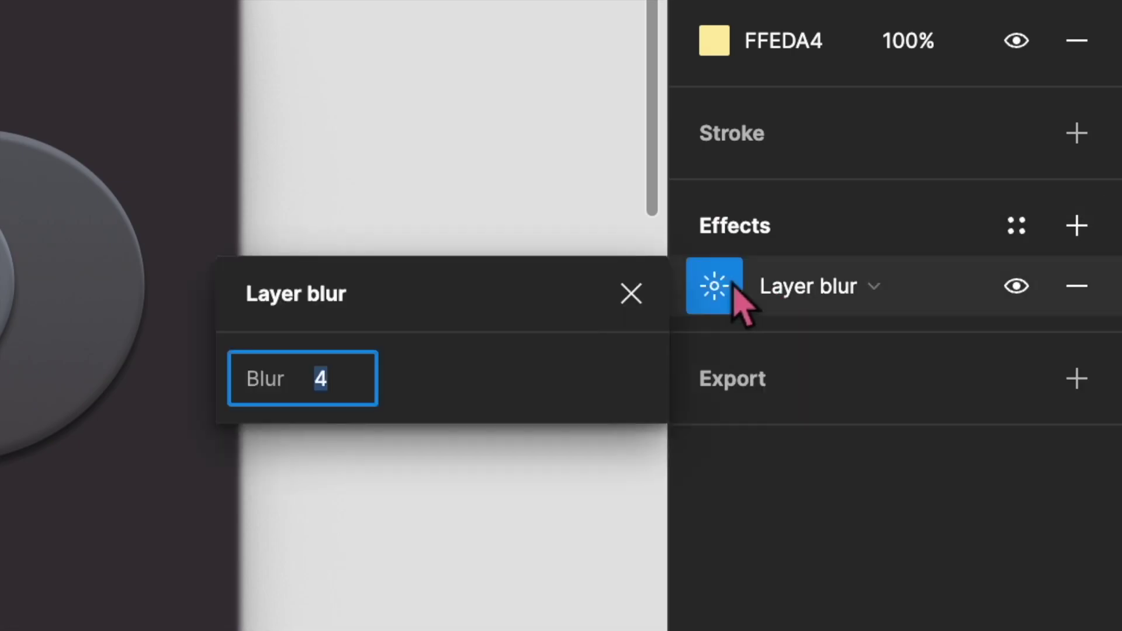
pyautogui.write('15')
pyautogui.press('Return')
# Increase Vector 1's layer blur to 25, and finally to 50.
pyautogui.click(353, 377)
pyautogui.write('25')
pyautogui.press('Return')
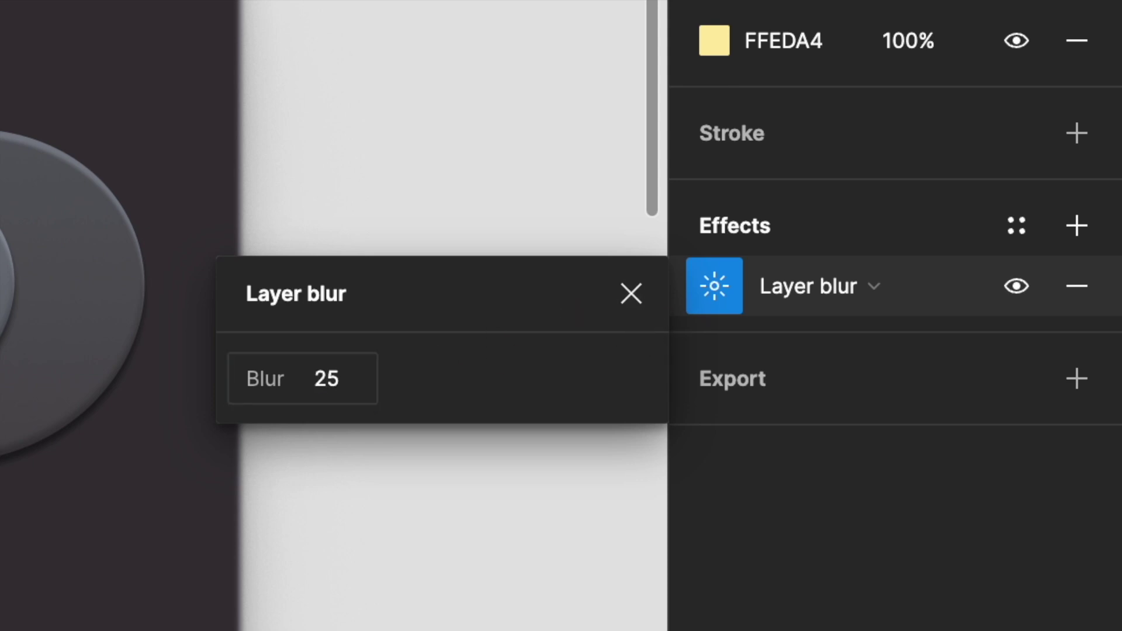
pyautogui.click(344, 374)
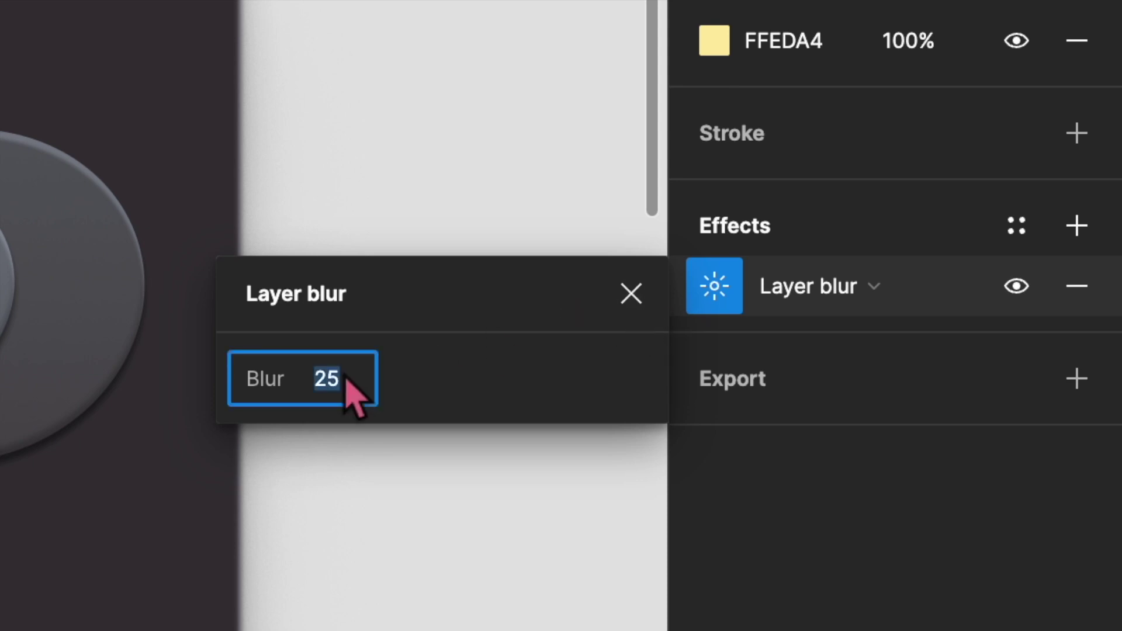
pyautogui.write('50')
pyautogui.press('Return')
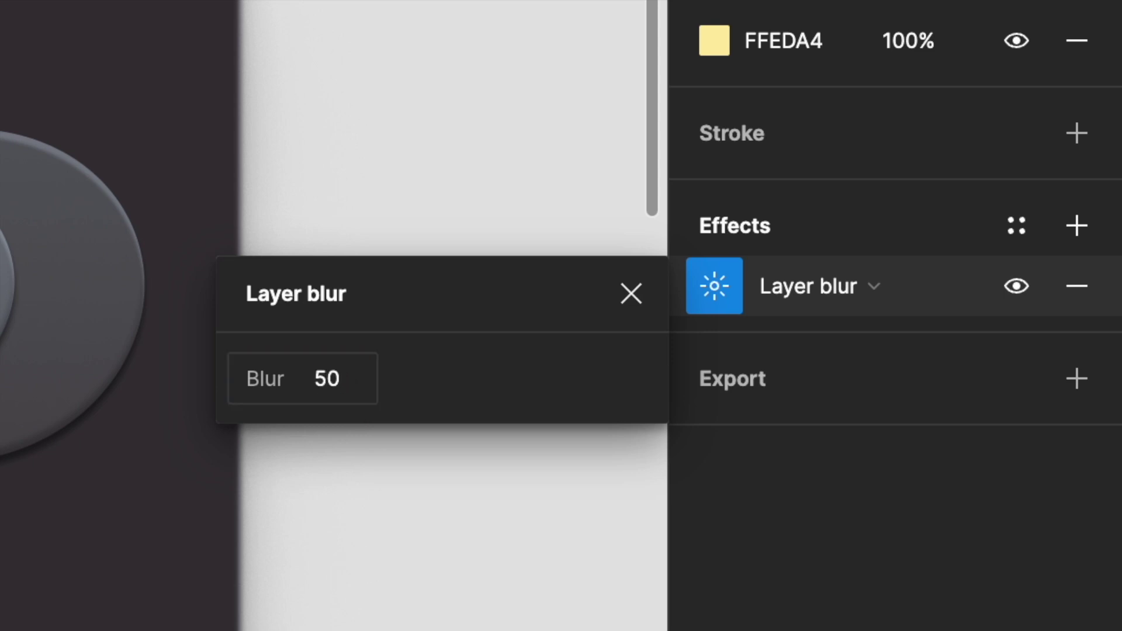
pyautogui.click(631, 294)
# Change Vector 1's fill to the deeper yellow FFD944 and stretch the shape on both sides to about 253 × 224.
pyautogui.click(719, 44)
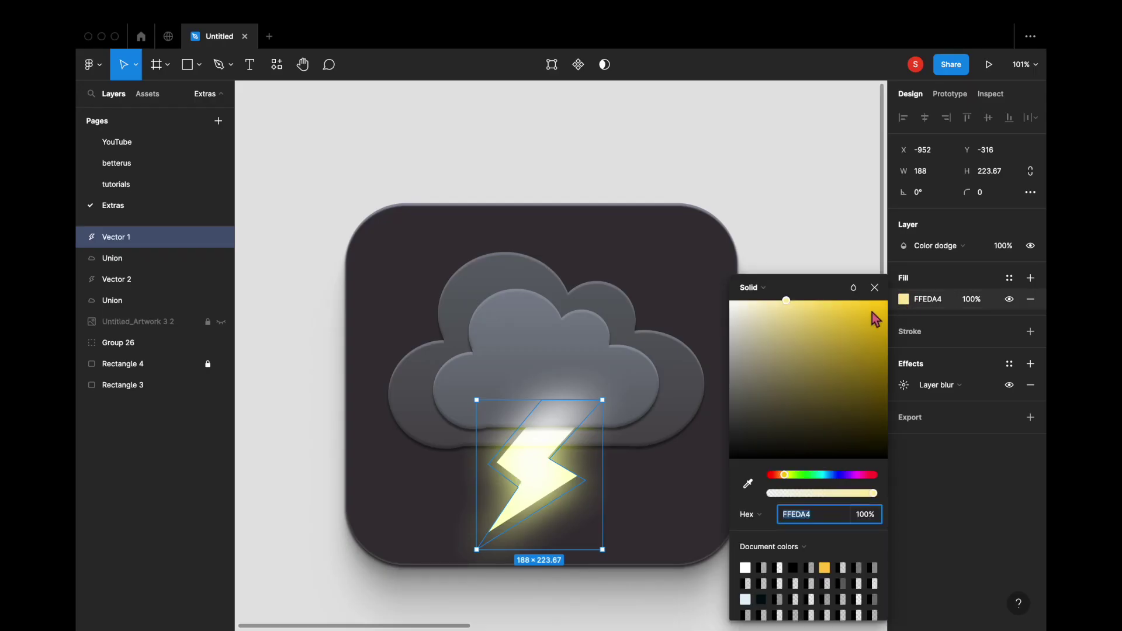
pyautogui.moveTo(875, 319); pyautogui.dragTo(850, 301)
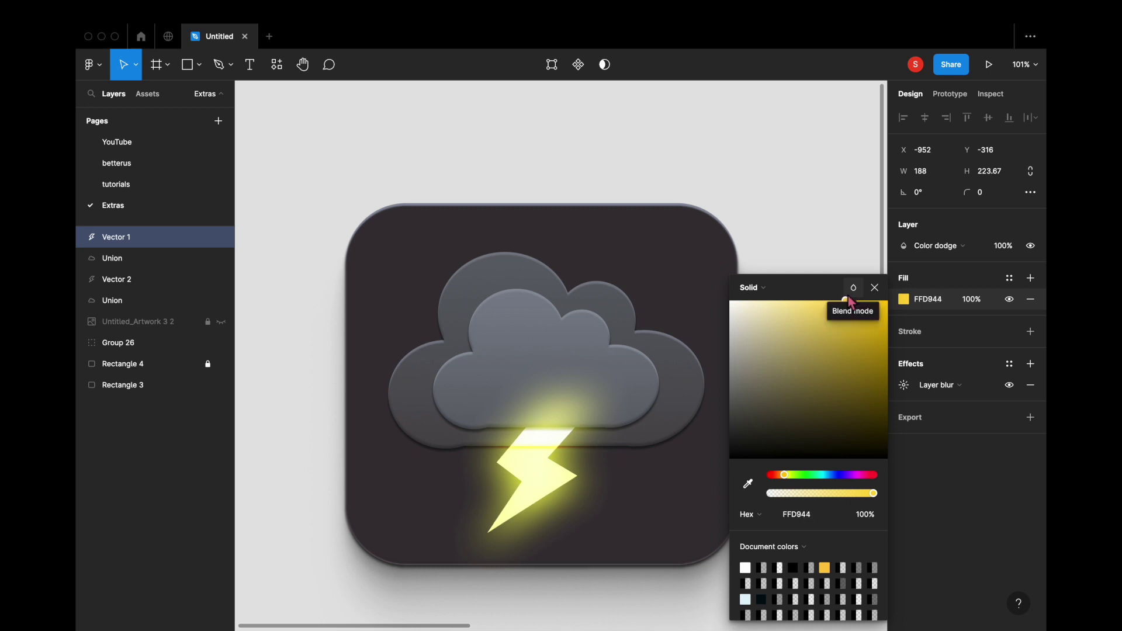
pyautogui.click(875, 288)
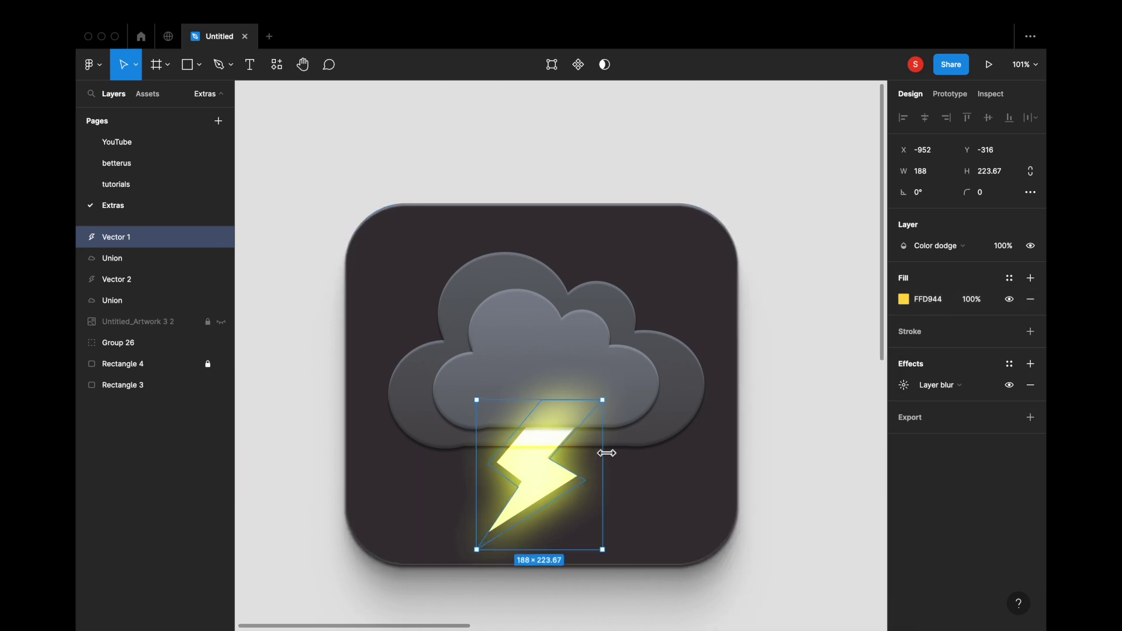
pyautogui.moveTo(607, 452); pyautogui.dragTo(630, 454)
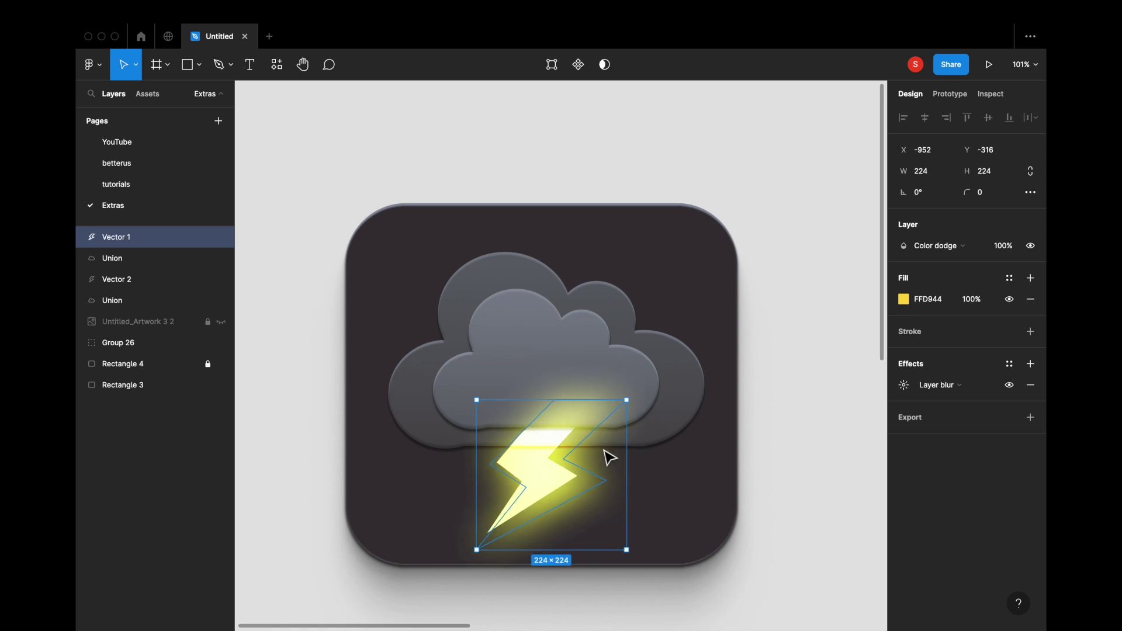
pyautogui.moveTo(477, 449)
pyautogui.mouseDown()
pyautogui.moveTo(450, 449)
pyautogui.moveTo(462, 450)
pyautogui.mouseUp()
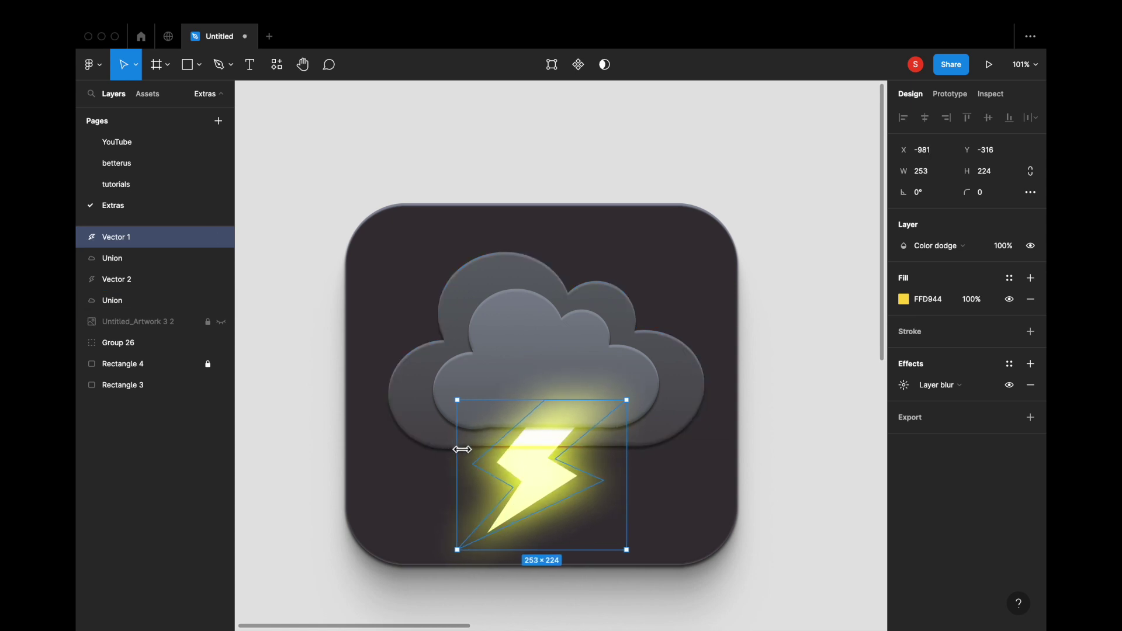
# Set the layer blur of Vector 1 to 70.
pyautogui.click(937, 392)
pyautogui.click(906, 388)
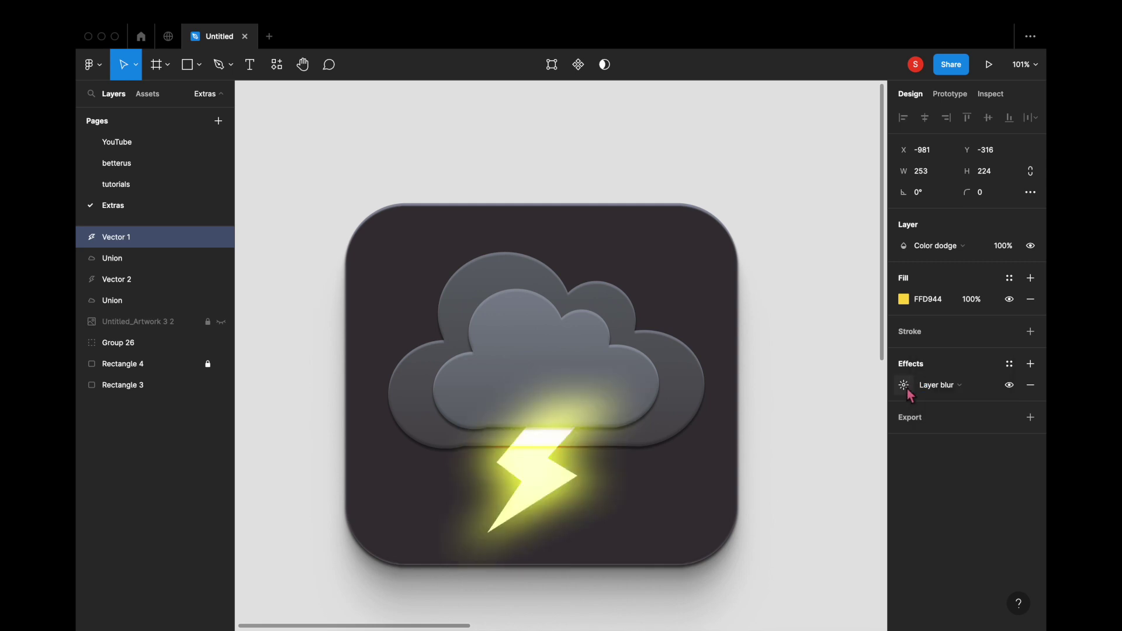
pyautogui.click(906, 387)
pyautogui.write('70')
pyautogui.press('Return')
pyautogui.click(876, 386)
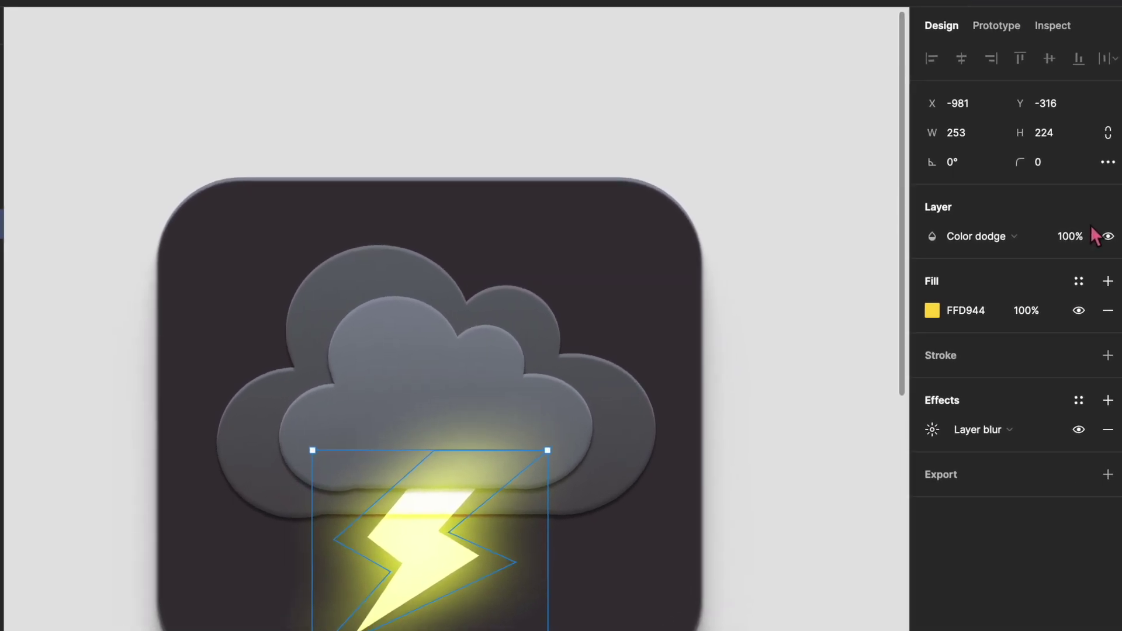
# Lower Vector 1's layer opacity to 80%, and finally to 70%.
pyautogui.click(1009, 245)
pyautogui.hotkey('ctrl', 'a')
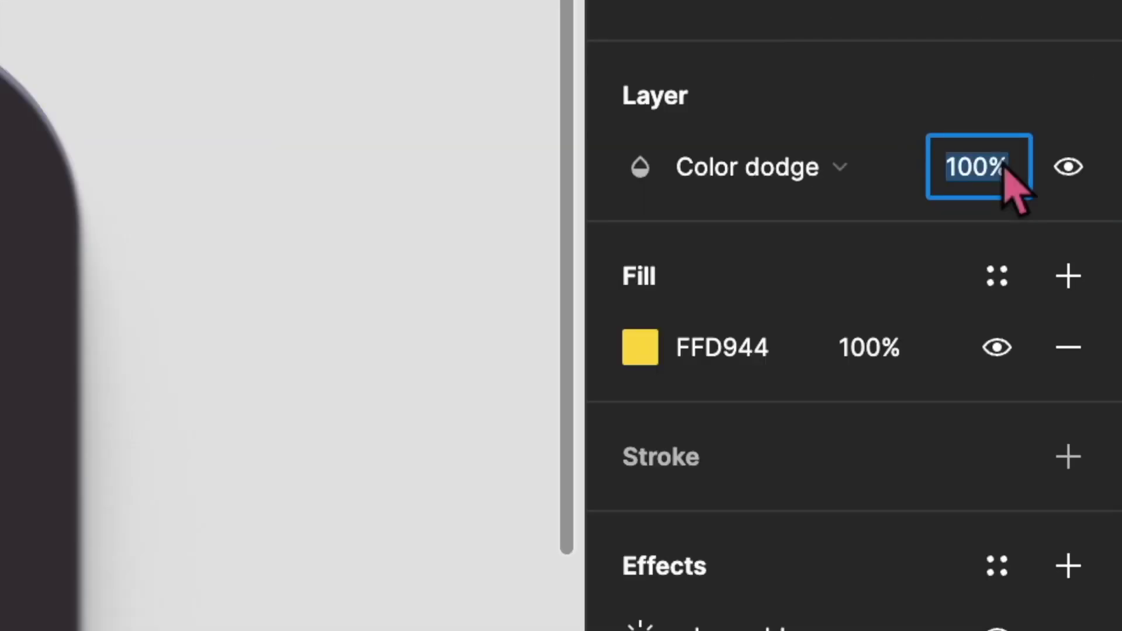
pyautogui.write('80')
pyautogui.press('Return')
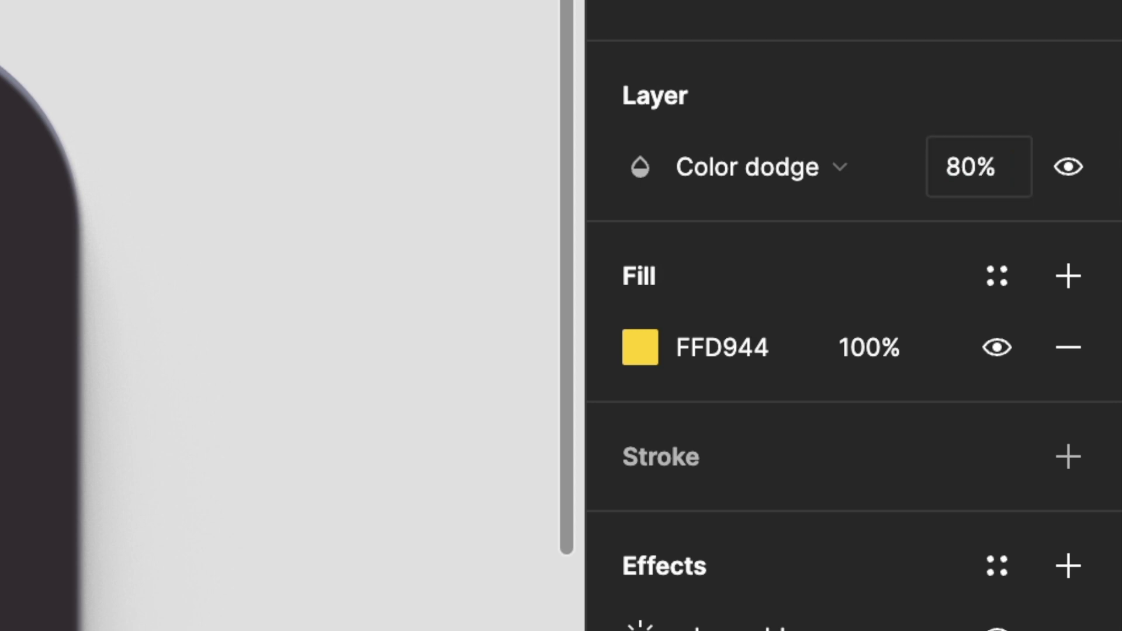
pyautogui.click(987, 171)
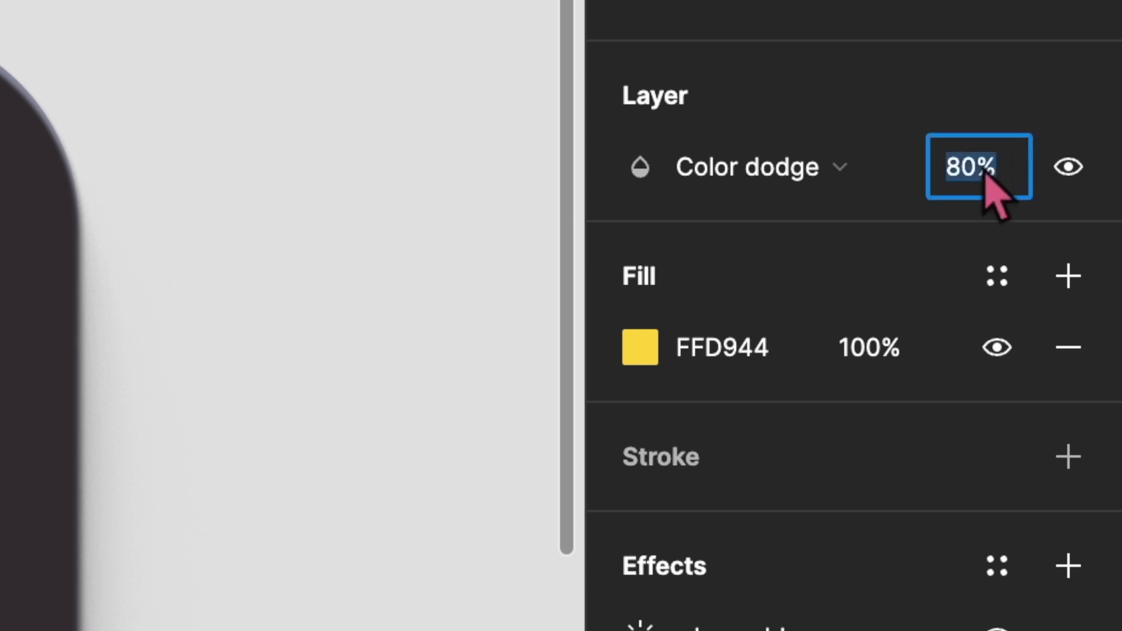
pyautogui.write('70')
pyautogui.press('Return')
# Duplicate the front cloud Union and remove all three shadow effects from the lower of the two copies.
pyautogui.click(631, 423)
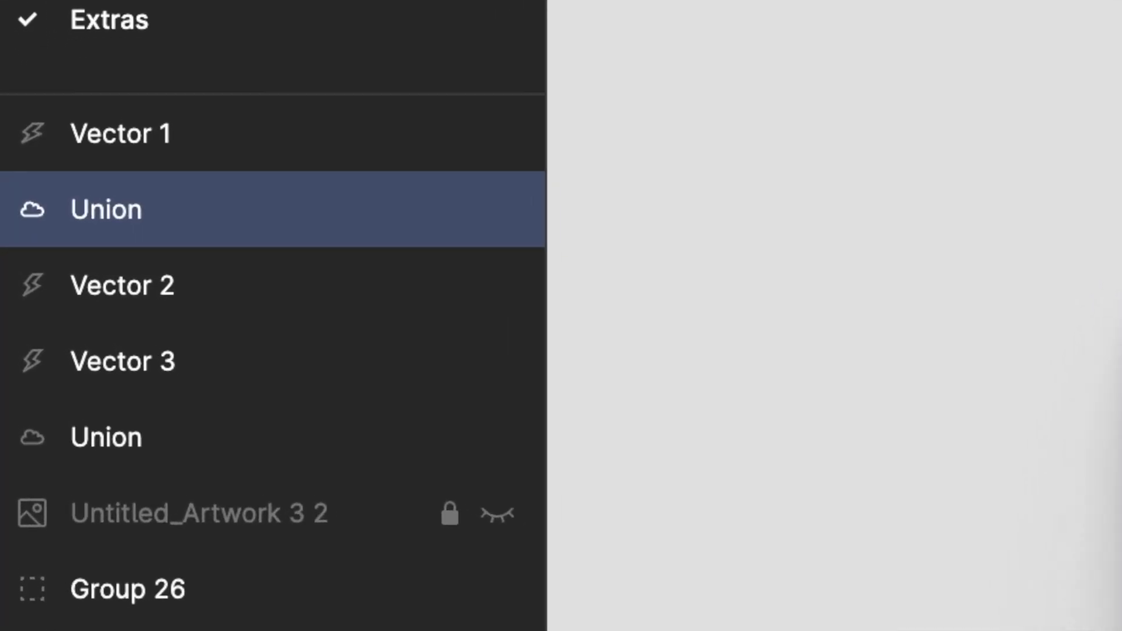
pyautogui.press('super+d')
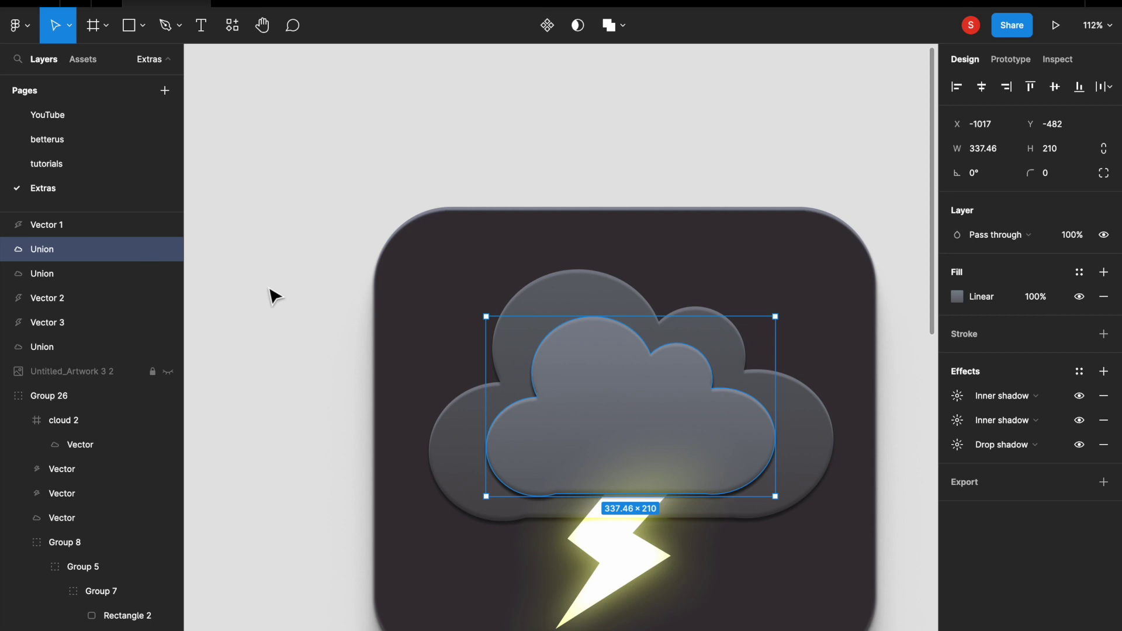
pyautogui.click(122, 272)
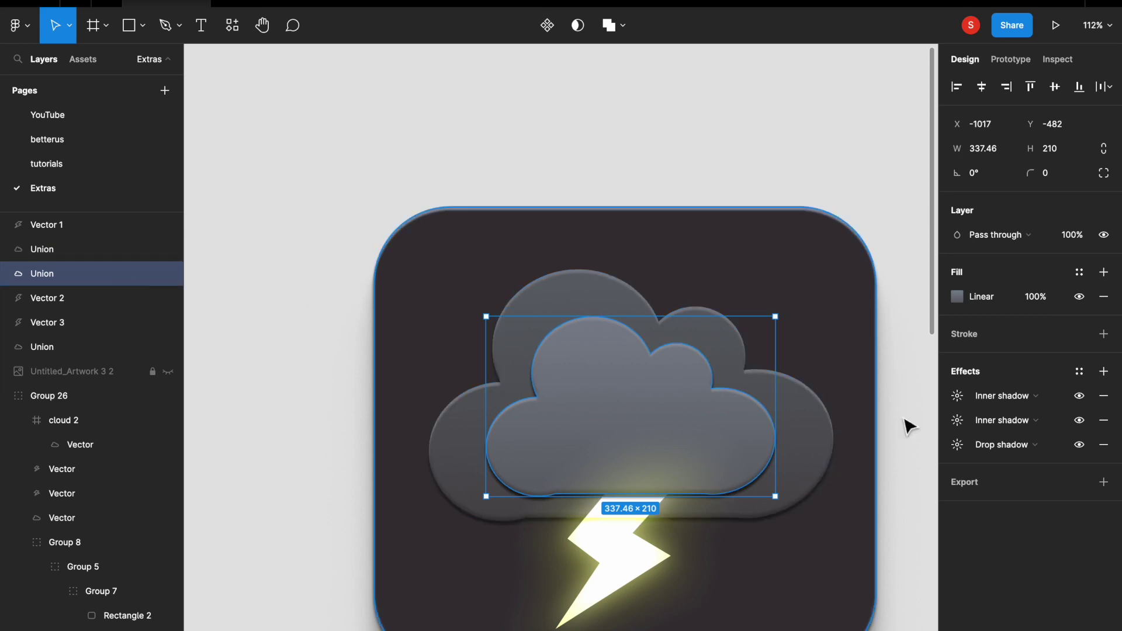
pyautogui.click(1104, 396)
pyautogui.click(1103, 396)
pyautogui.click(1104, 396)
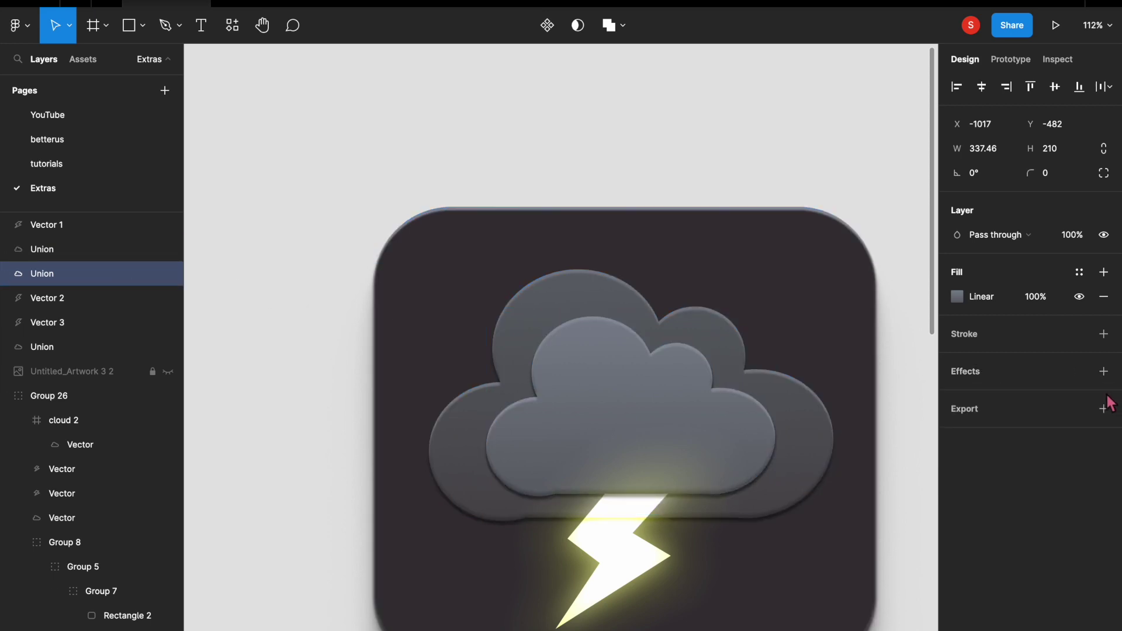
# Lock the upper front-cloud Union and run the Shadow Maker plugin on the copy without effects beneath it.
pyautogui.click(153, 250)
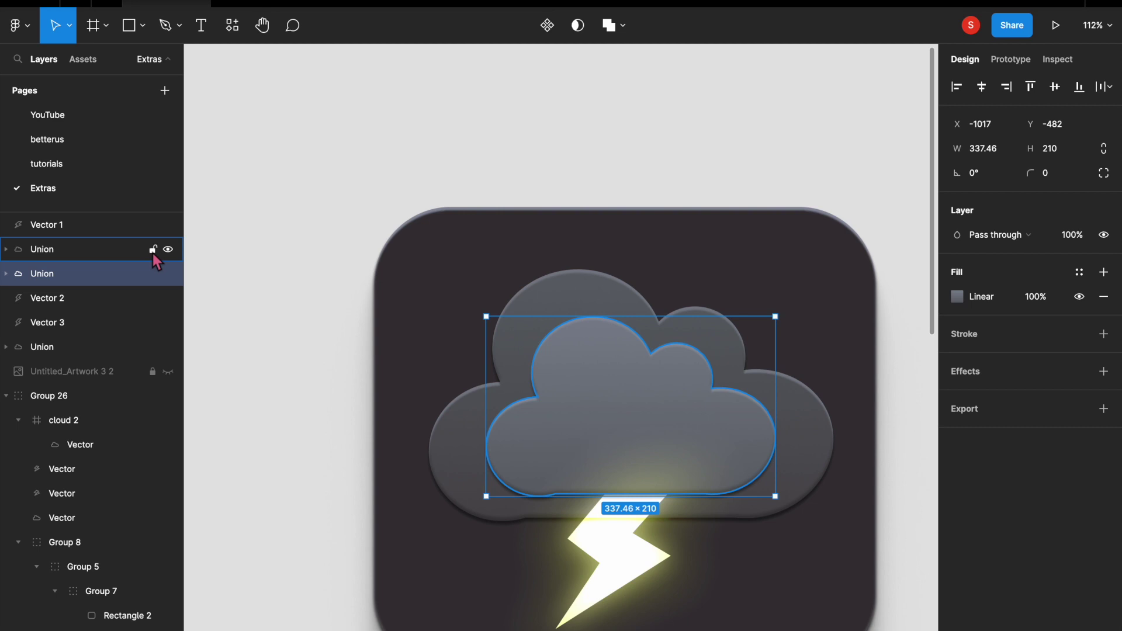
pyautogui.click(6, 396)
pyautogui.rightClick(611, 196)
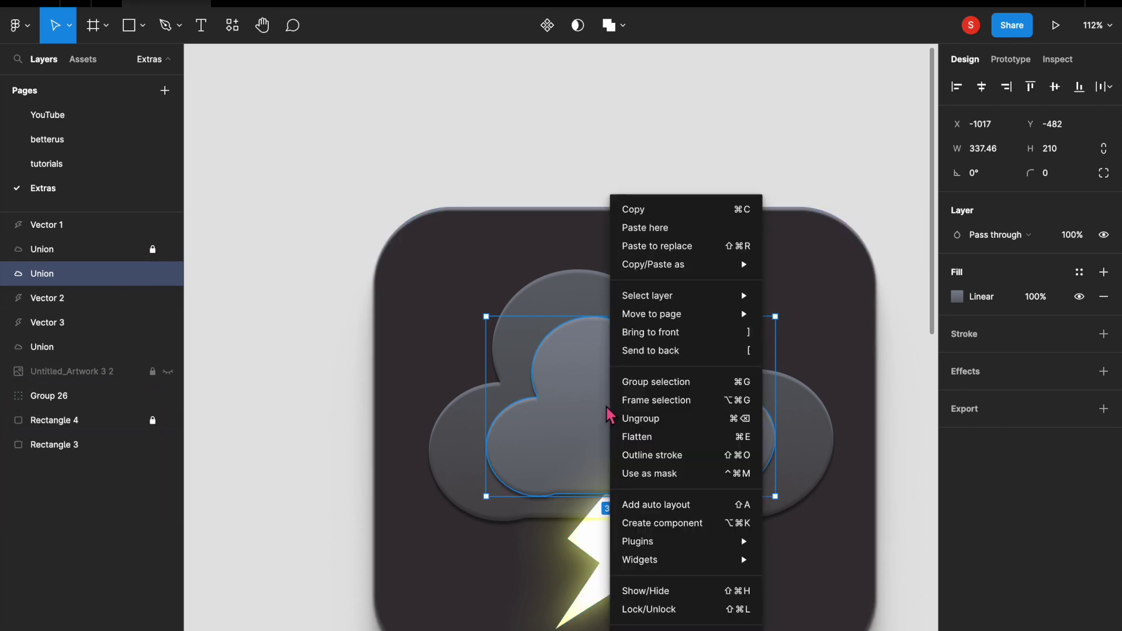
pyautogui.moveTo(672, 541)
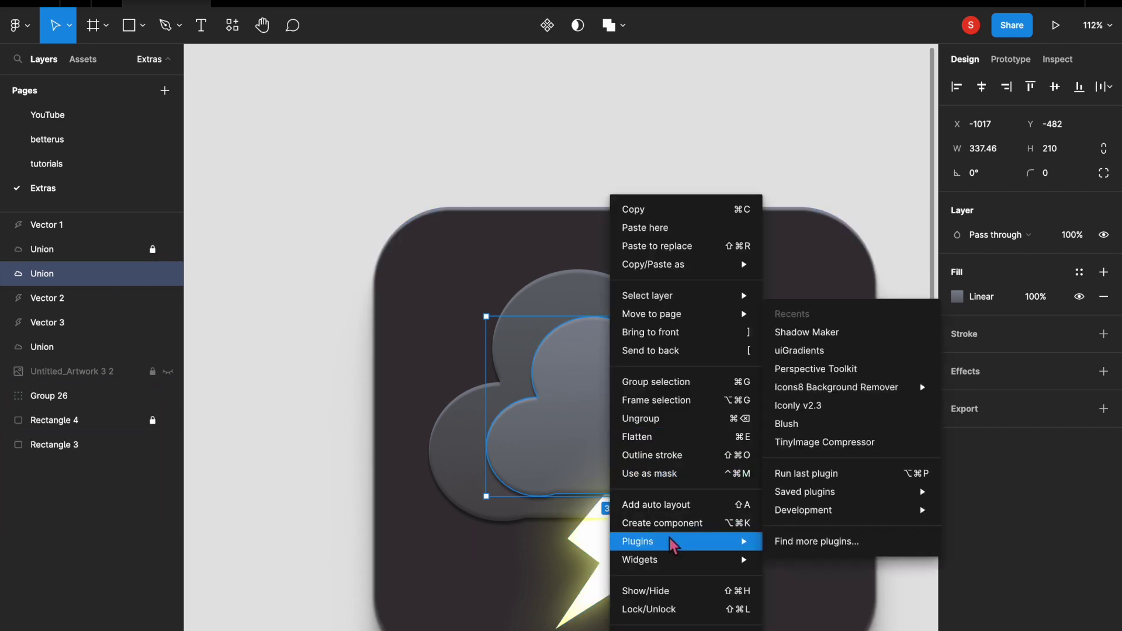
pyautogui.click(842, 343)
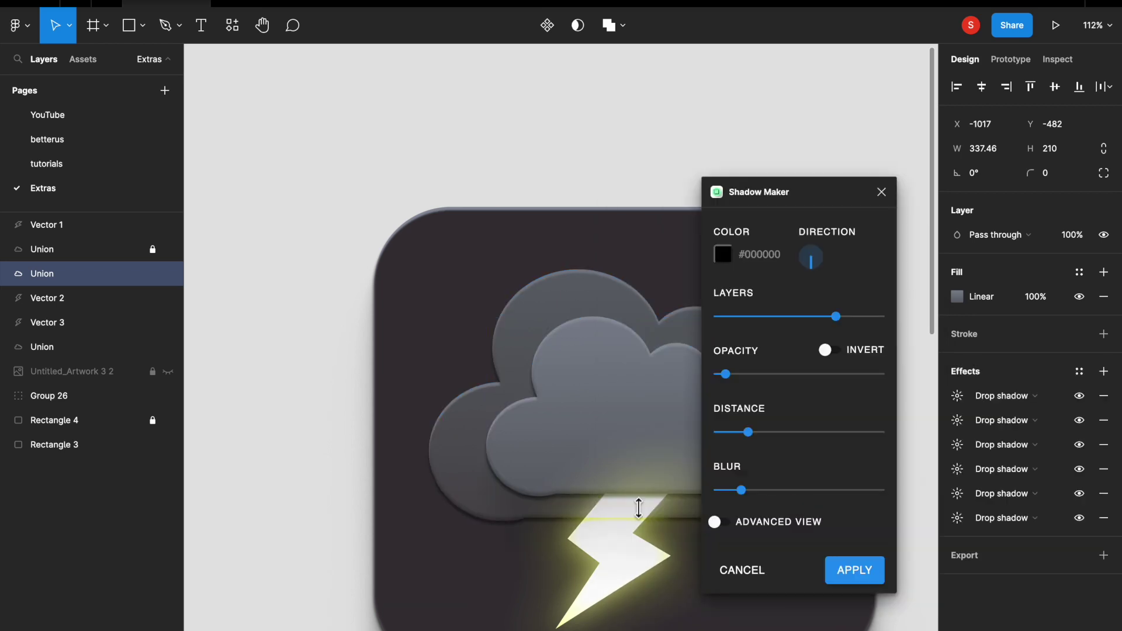
pyautogui.hscroll(4, 639, 509)
pyautogui.scroll(-1, 639, 508)
# Invert the shadow's opacity curve for the front-cloud copy and set its opacity to 0.13.
pyautogui.click(833, 349)
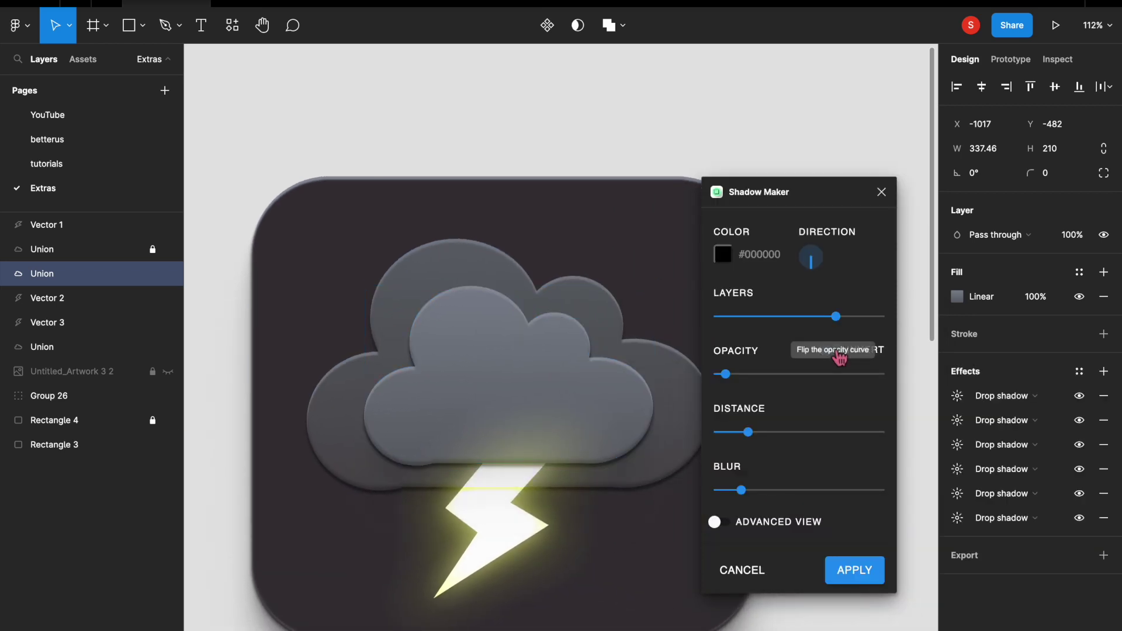
pyautogui.moveTo(747, 377); pyautogui.dragTo(742, 378)
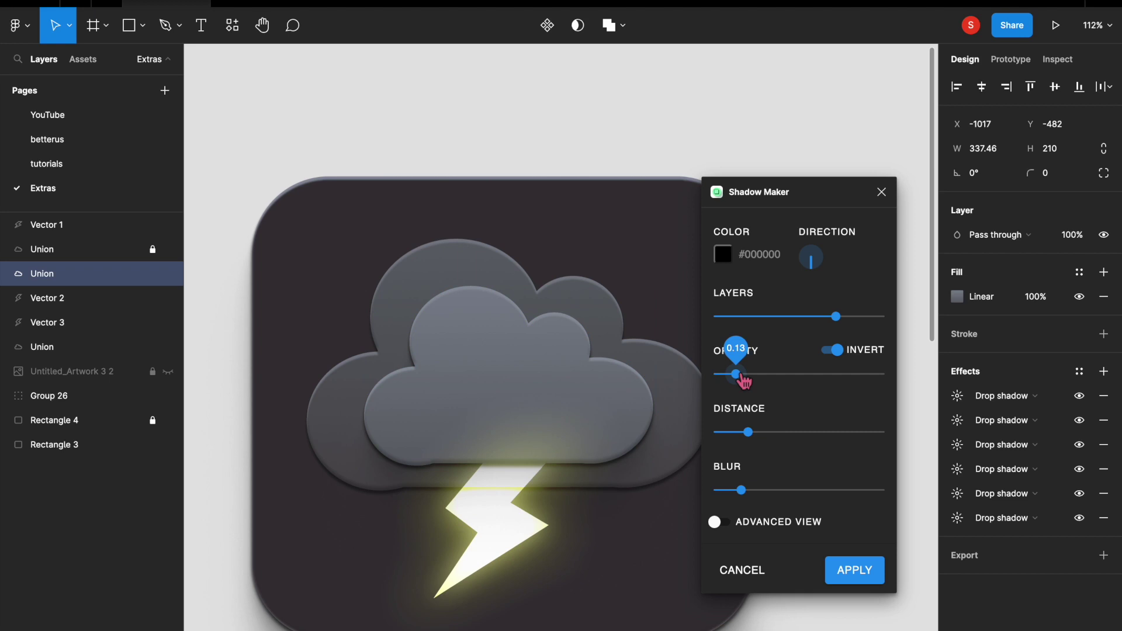
pyautogui.click(838, 357)
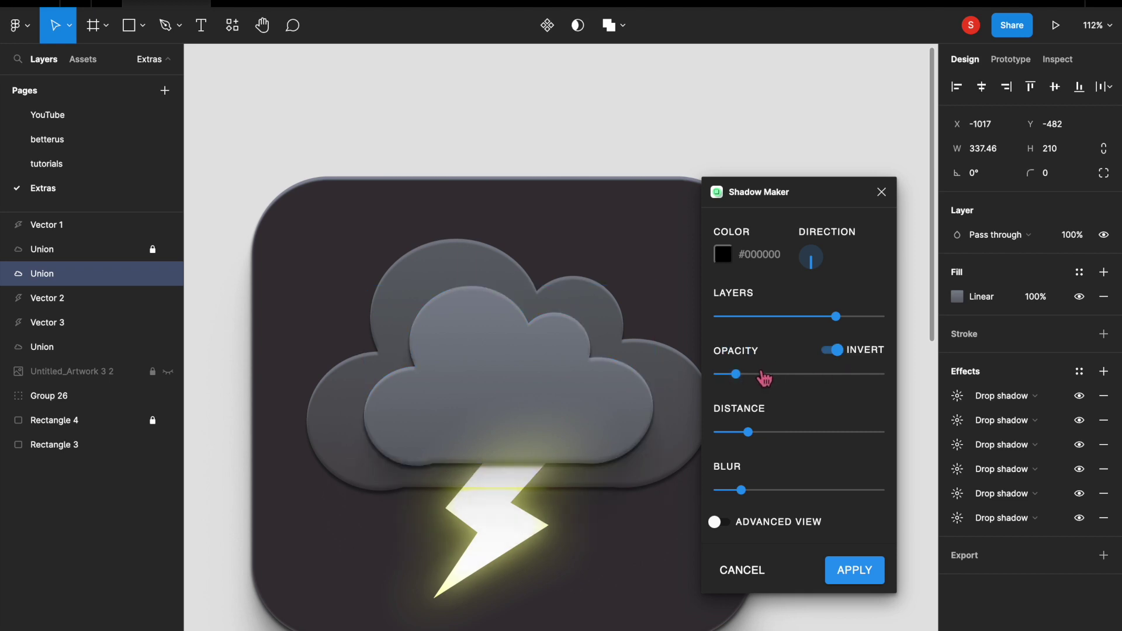
# Aim the front-cloud shadow toward the lower left, set its distance to 150, and apply it.
pyautogui.click(827, 275)
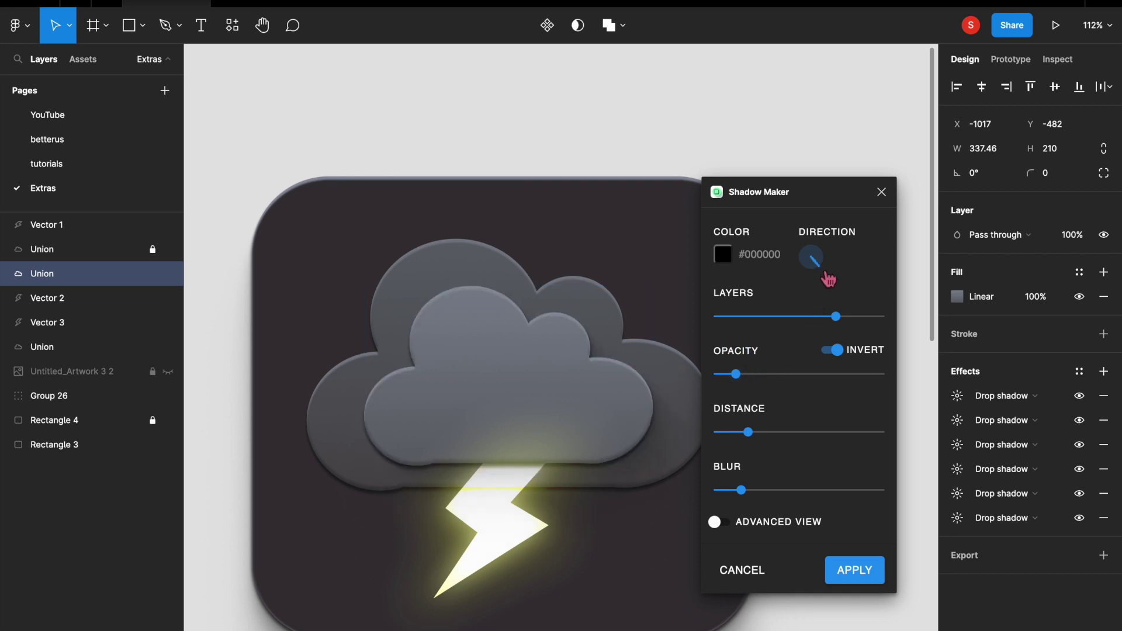
pyautogui.click(809, 274)
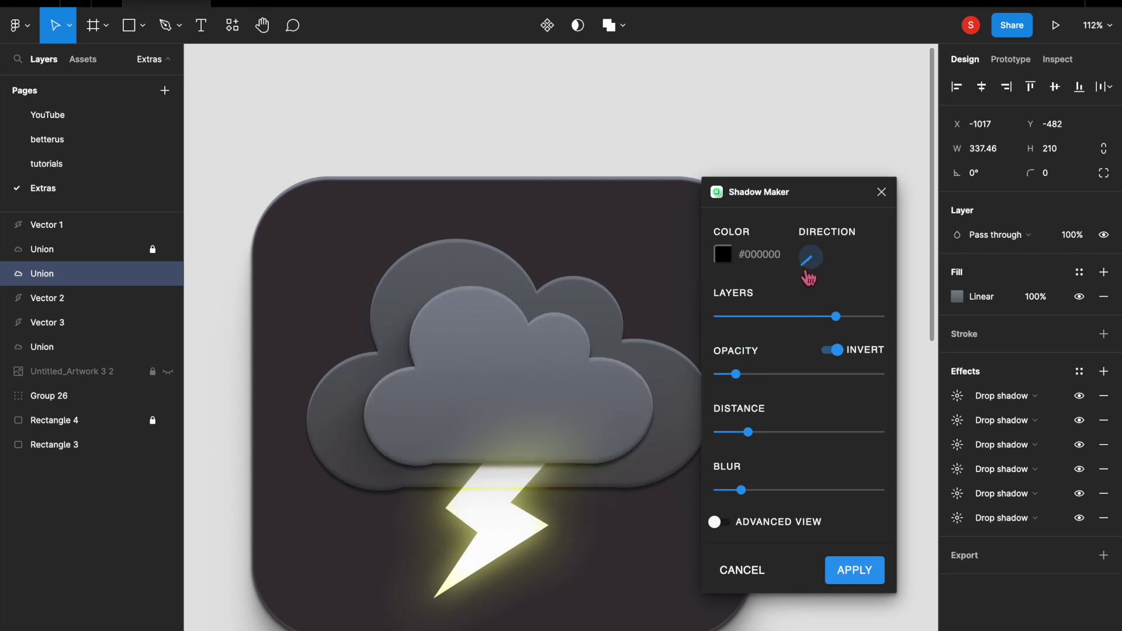
pyautogui.click(813, 278)
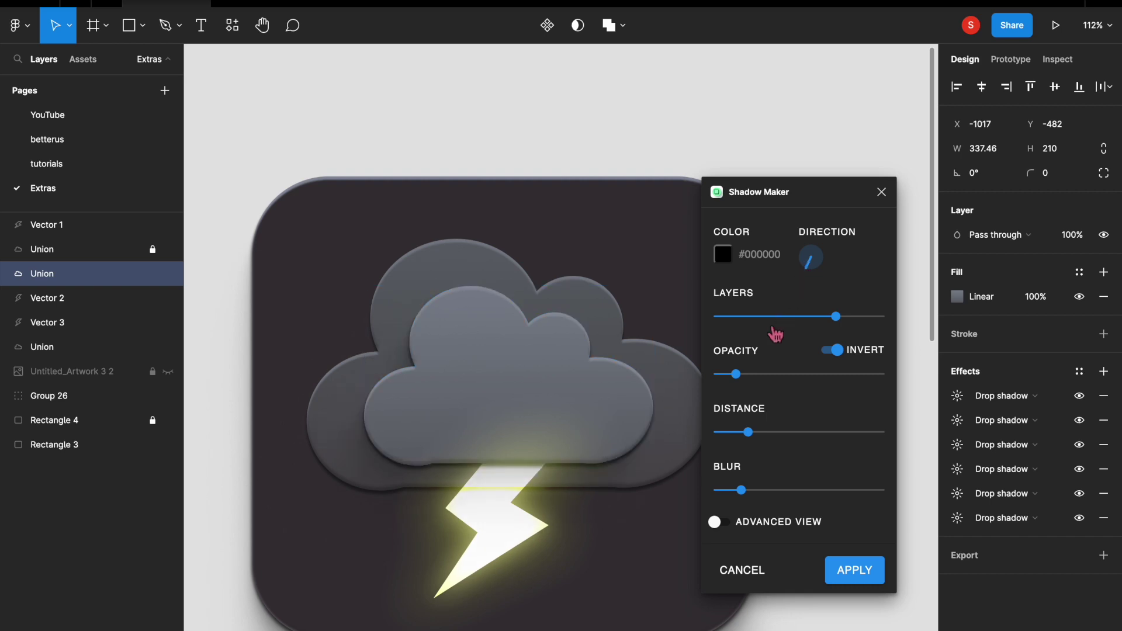
pyautogui.moveTo(752, 377)
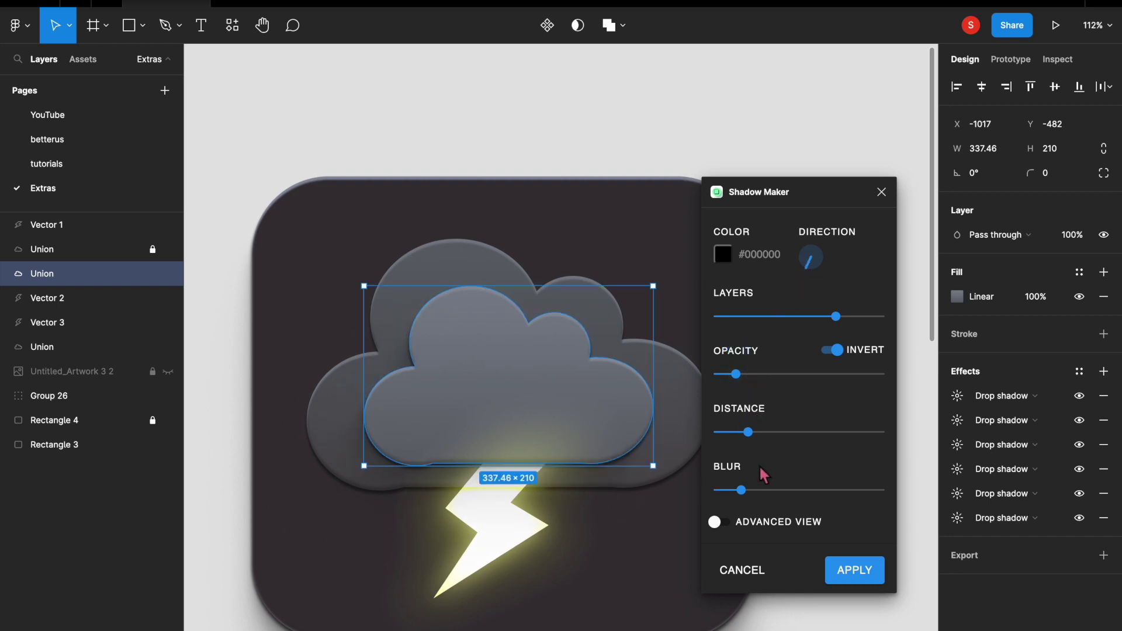
pyautogui.moveTo(762, 439); pyautogui.dragTo(772, 443)
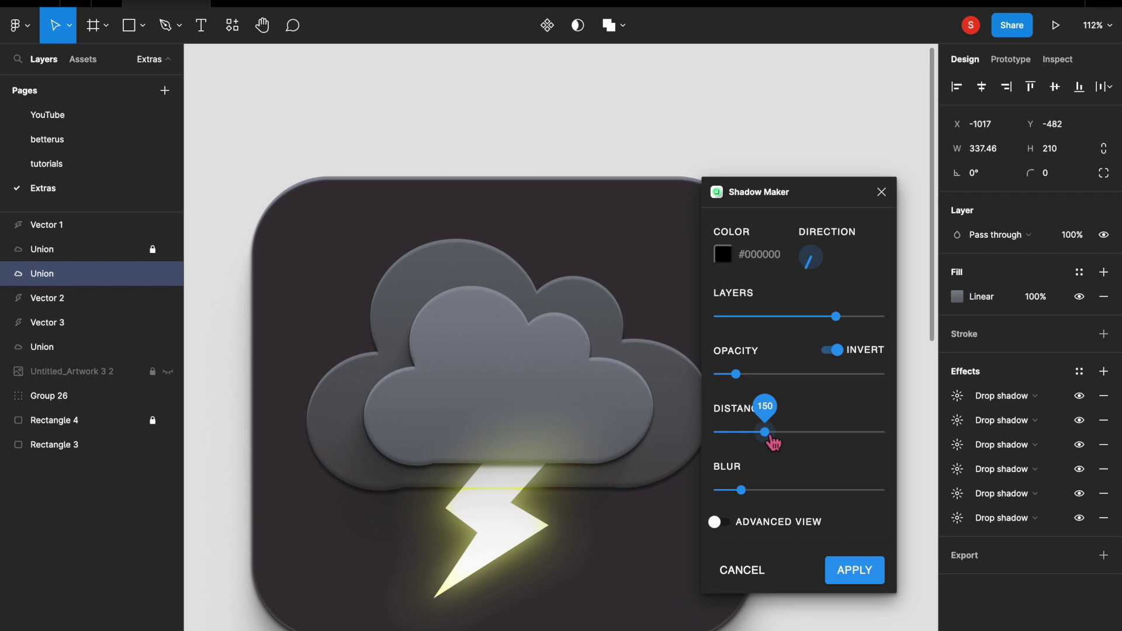
pyautogui.click(856, 571)
pyautogui.click(853, 491)
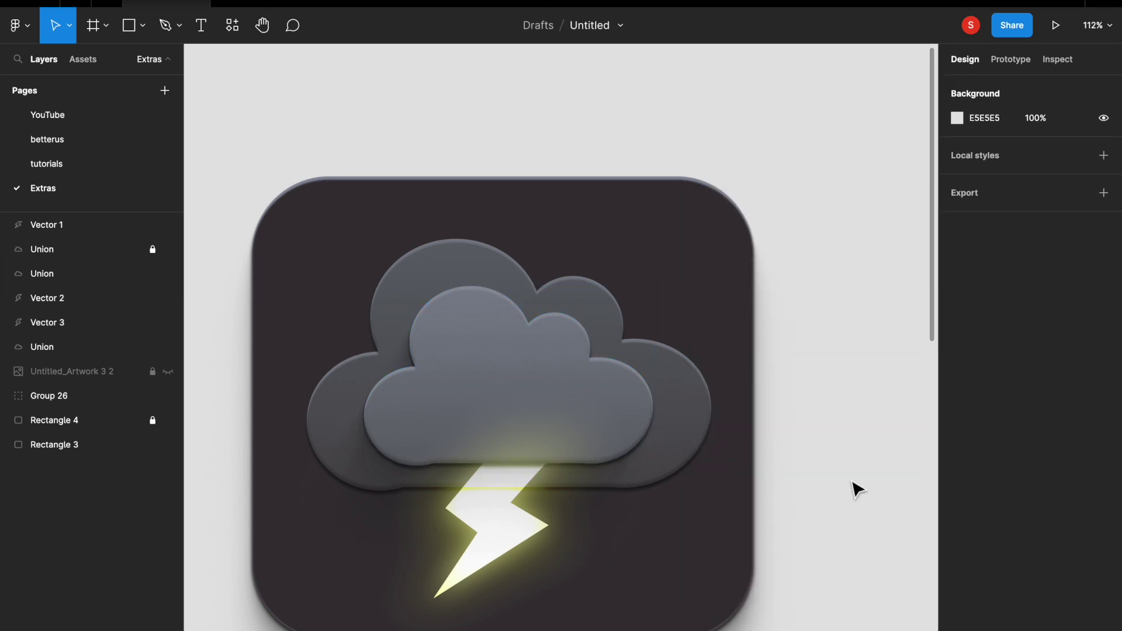
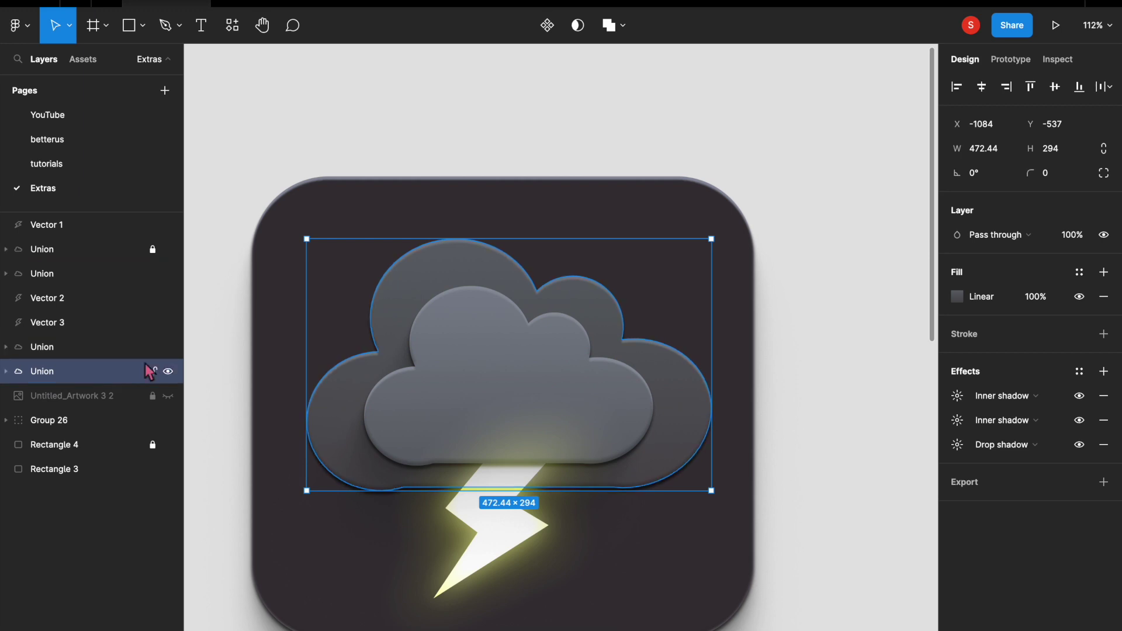
# Run the Shadow Maker plugin on the unlocked lower copy of the back cloud.
pyautogui.rightClick(672, 395)
pyautogui.moveTo(712, 549)
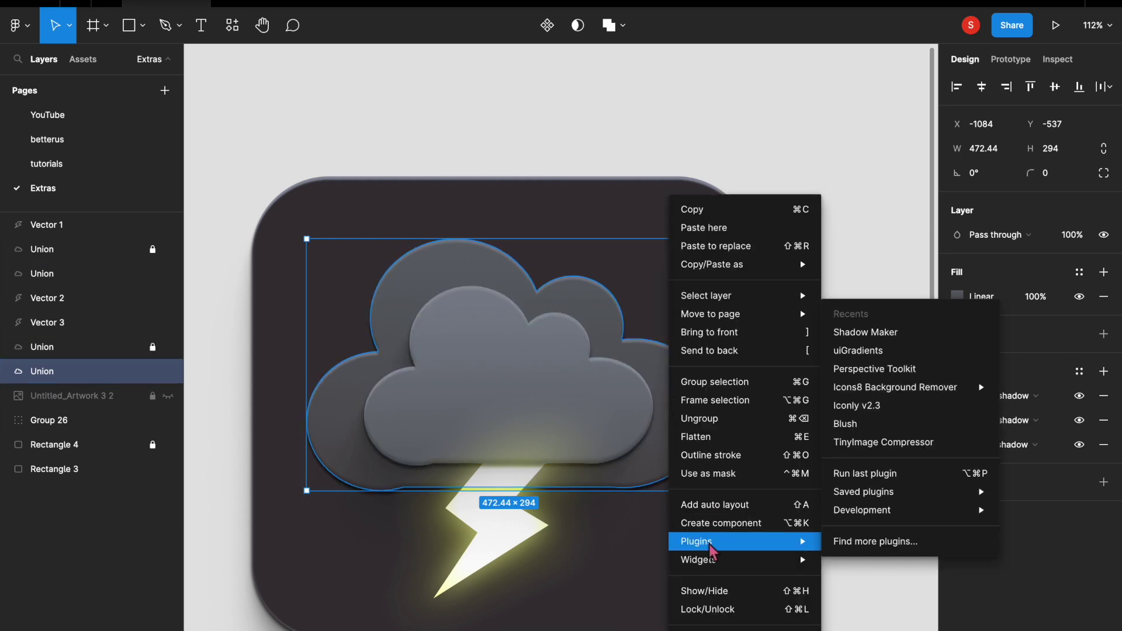
pyautogui.click(888, 333)
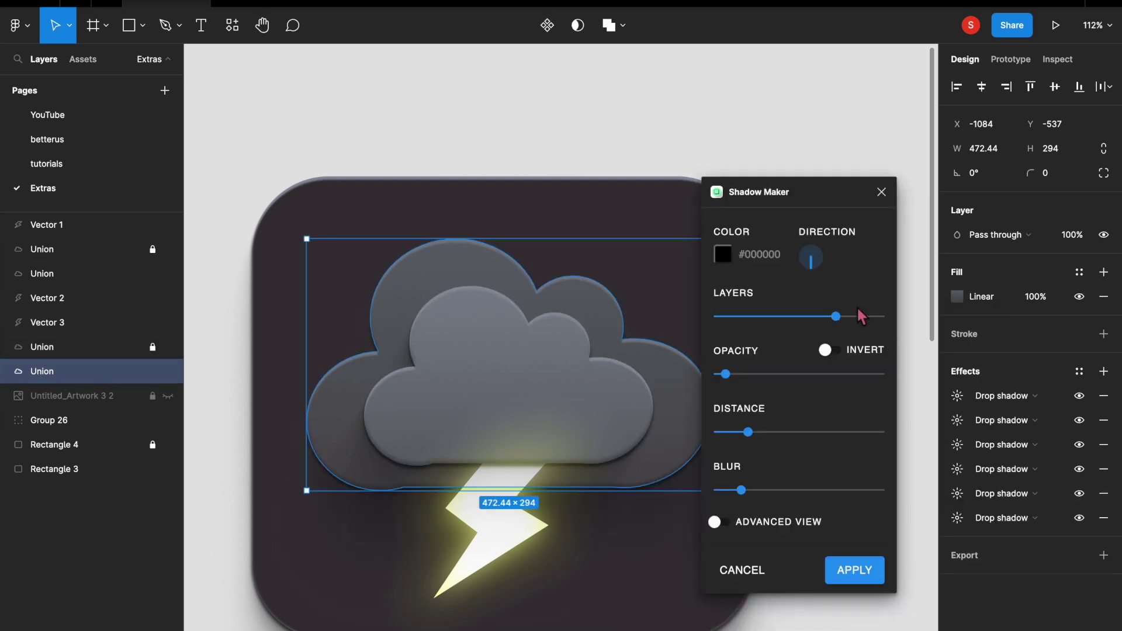
# Apply a lower-left shadow to the back-cloud copy with an inverted opacity curve, stronger opacity and a longer distance.
pyautogui.click(809, 261)
pyautogui.click(830, 351)
pyautogui.moveTo(727, 374); pyautogui.dragTo(746, 375)
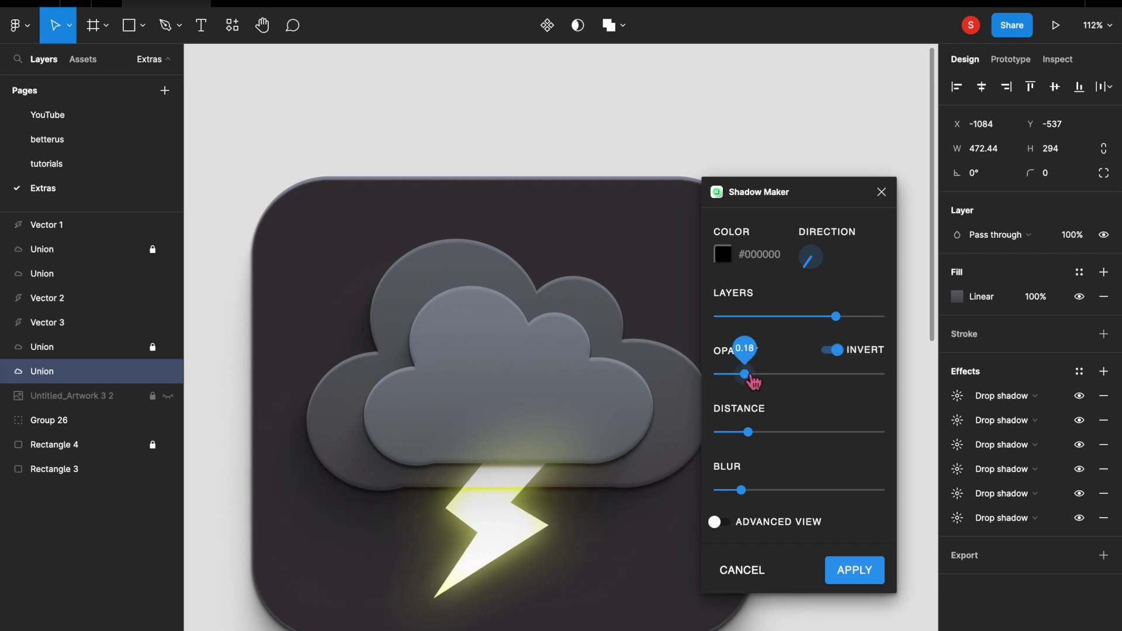
pyautogui.moveTo(748, 432); pyautogui.dragTo(773, 432)
pyautogui.moveTo(744, 374); pyautogui.dragTo(739, 374)
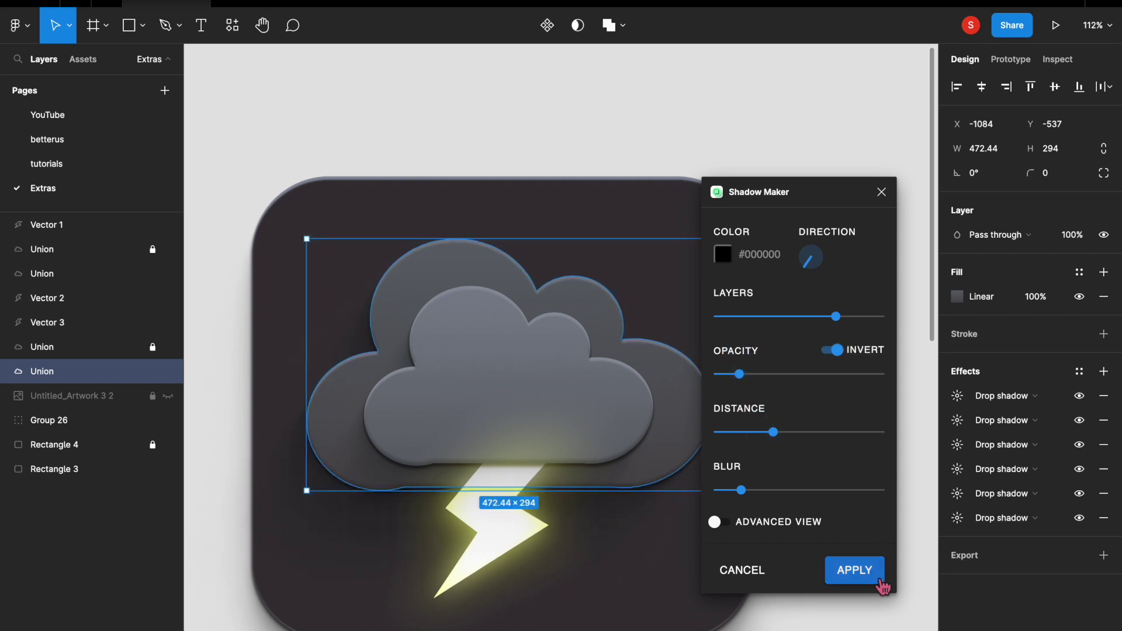
pyautogui.click(876, 581)
pyautogui.click(860, 503)
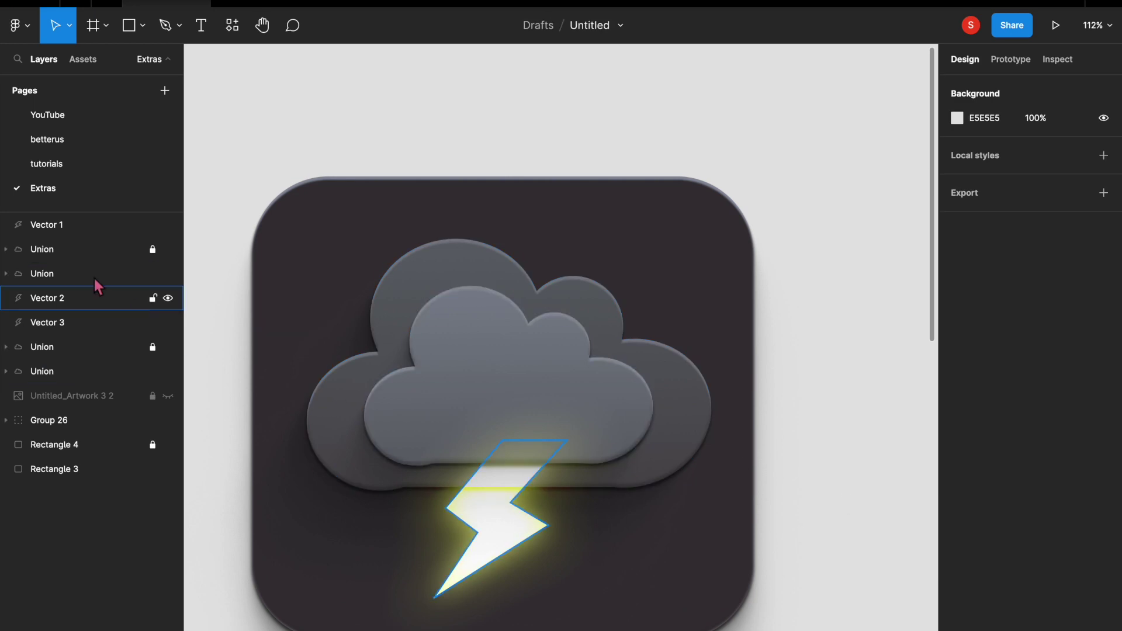
# Set Vector 2's blend mode to Color dodge and its layer opacity to 100%.
pyautogui.click(69, 305)
pyautogui.click(993, 235)
pyautogui.click(991, 195)
pyautogui.click(994, 234)
pyautogui.click(1005, 270)
pyautogui.click(1075, 237)
pyautogui.write('100')
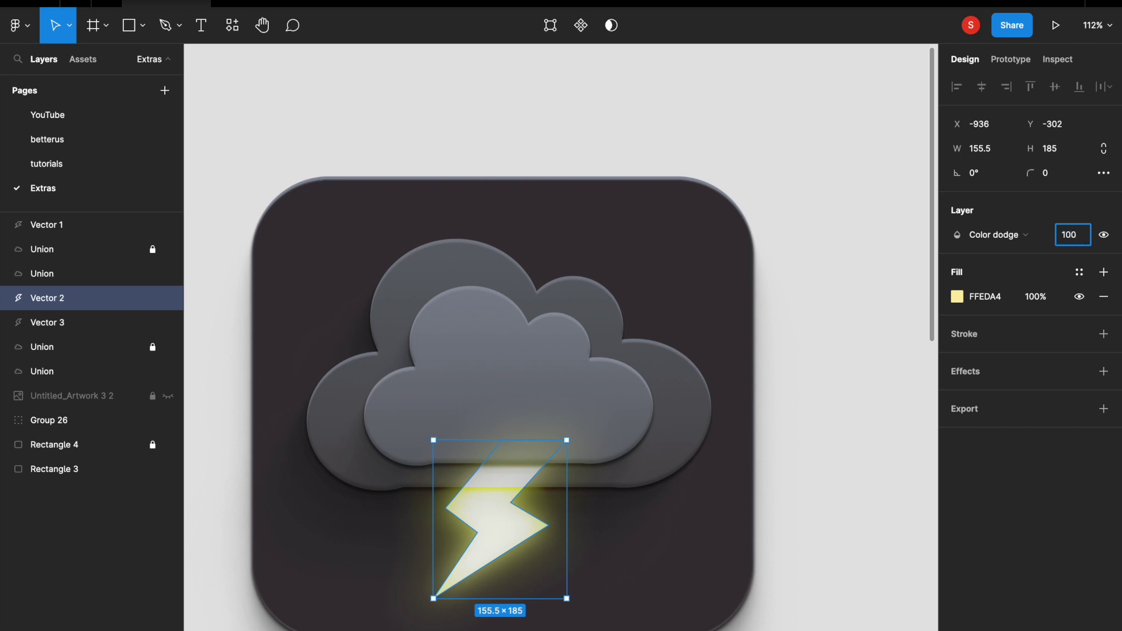
pyautogui.click(836, 208)
# Draw an ellipse of about 137 × 54 over the back cloud's lower right edge and duplicate it at the lower left.
pyautogui.click(142, 25)
pyautogui.click(158, 112)
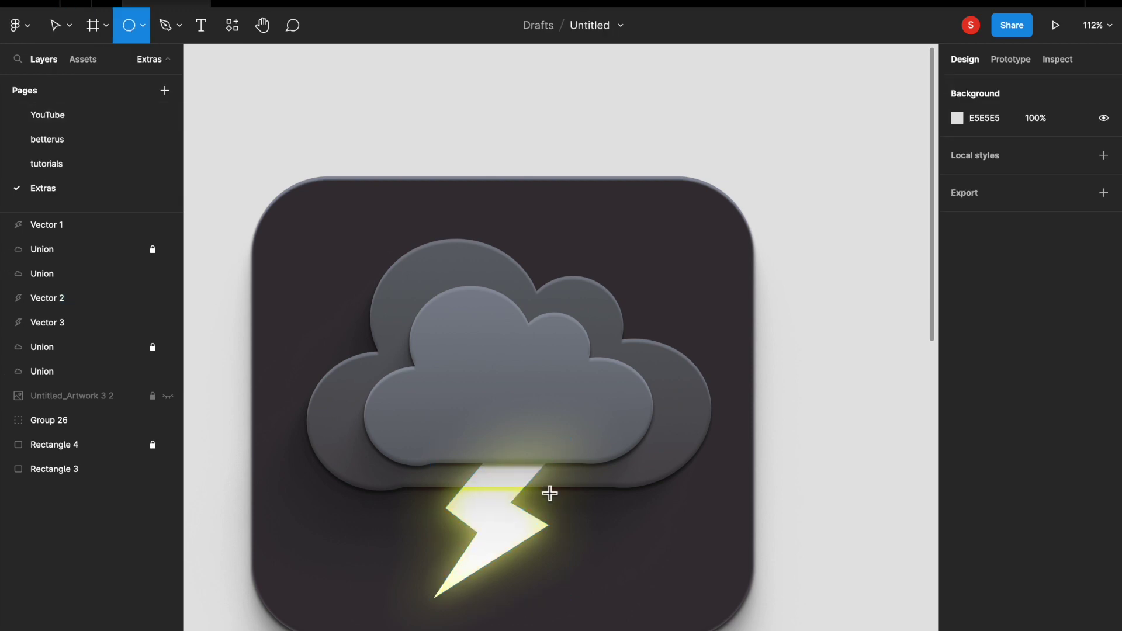
pyautogui.moveTo(683, 449); pyautogui.dragTo(566, 495)
pyautogui.moveTo(643, 485); pyautogui.dragTo(401, 493)
pyautogui.click(767, 433)
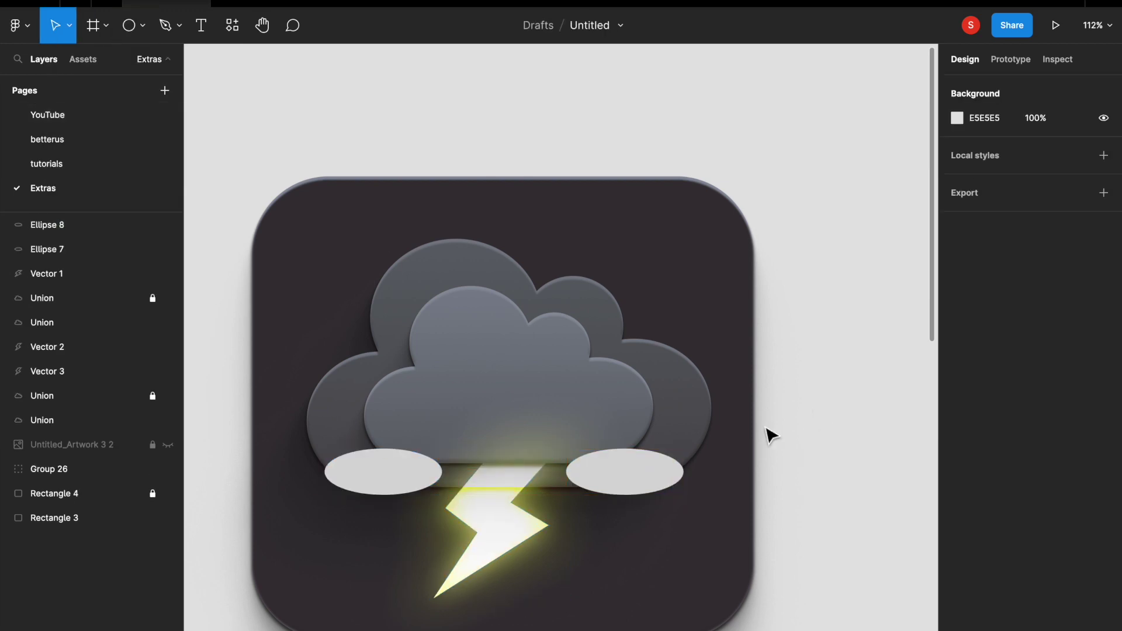
# Copy the lightning bolt's yellow and use it as the FFD944 fill of both ellipses.
pyautogui.doubleClick(511, 526)
pyautogui.click(986, 323)
pyautogui.hotkey('ctrl', 'c')
pyautogui.click(636, 491)
pyautogui.click(996, 296)
pyautogui.hotkey('ctrl', 'v')
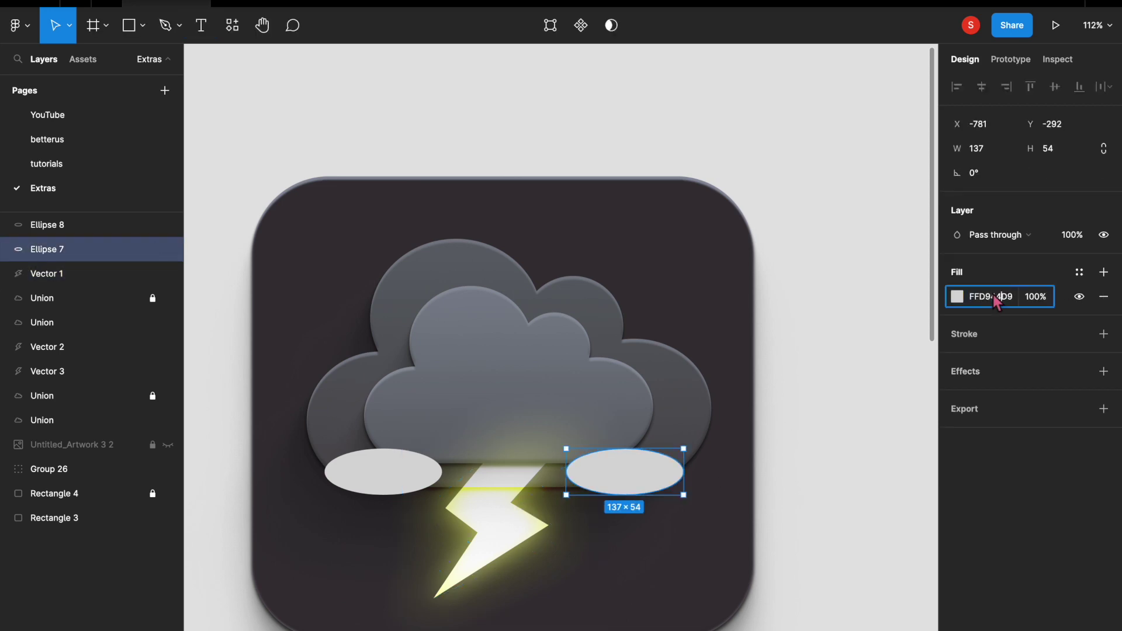
pyautogui.click(378, 478)
pyautogui.click(995, 297)
pyautogui.hotkey('ctrl', 'v')
# Set the right ellipse's blend mode to Color dodge and add a layer blur of 60.
pyautogui.click(654, 480)
pyautogui.click(994, 235)
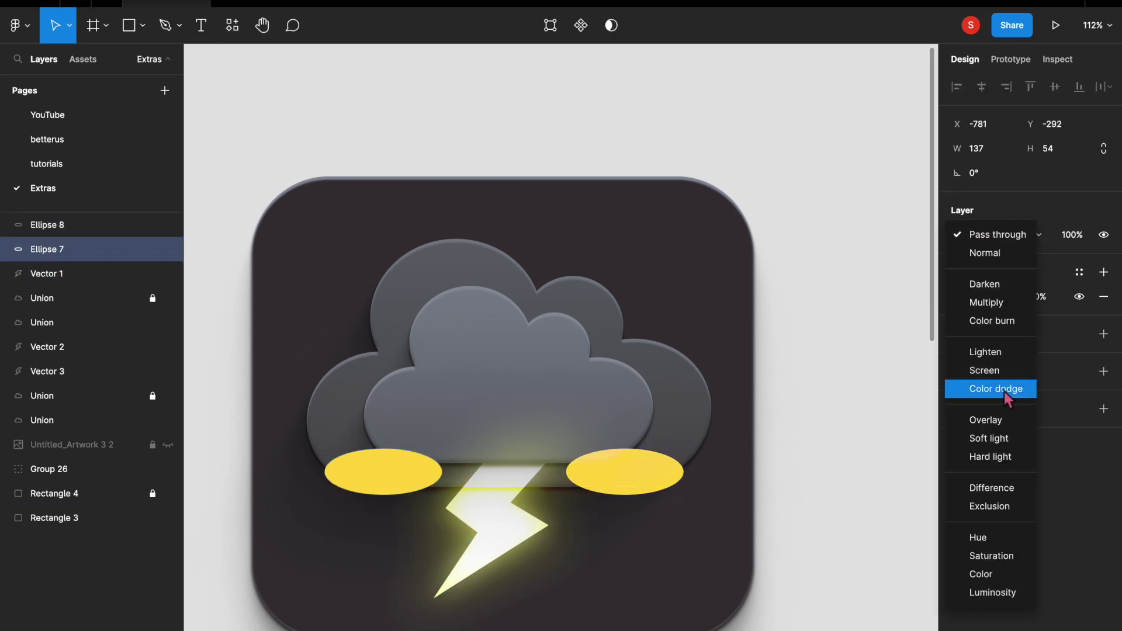
pyautogui.click(958, 388)
pyautogui.click(1104, 371)
pyautogui.click(957, 395)
pyautogui.write('40')
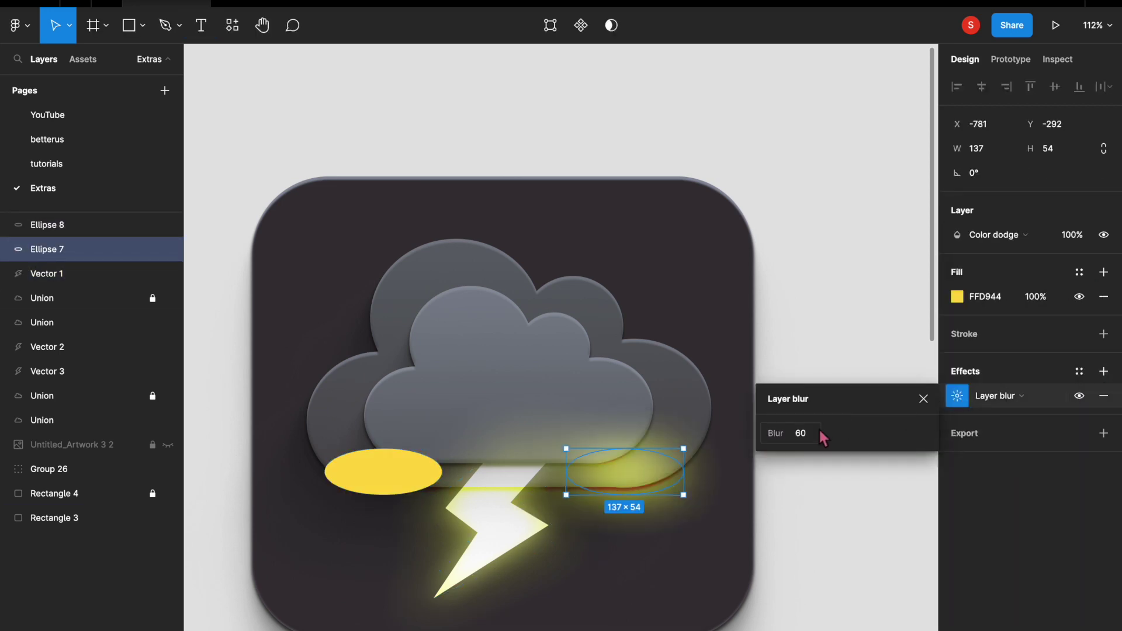
pyautogui.click(939, 396)
# Set the right ellipse's layer opacity to 40%.
pyautogui.click(1073, 235)
pyautogui.write('40')
pyautogui.press('Return')
# Set the left ellipse's blend mode to Color dodge and add a layer blur of 70.
pyautogui.click(383, 472)
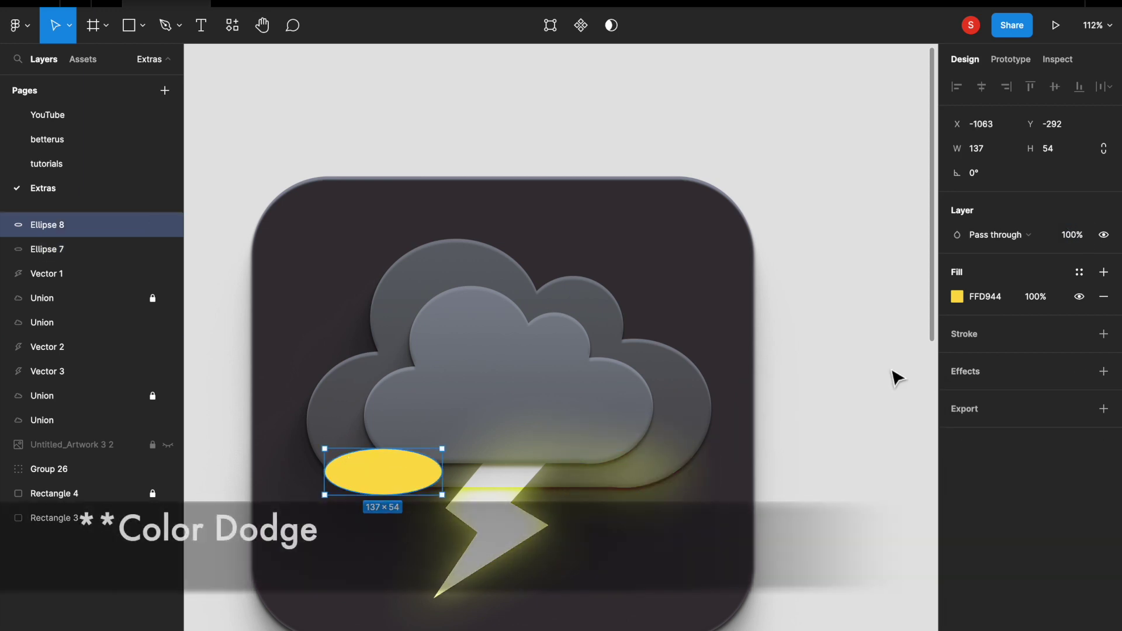
pyautogui.click(993, 235)
pyautogui.click(1006, 388)
pyautogui.click(1103, 371)
pyautogui.click(993, 395)
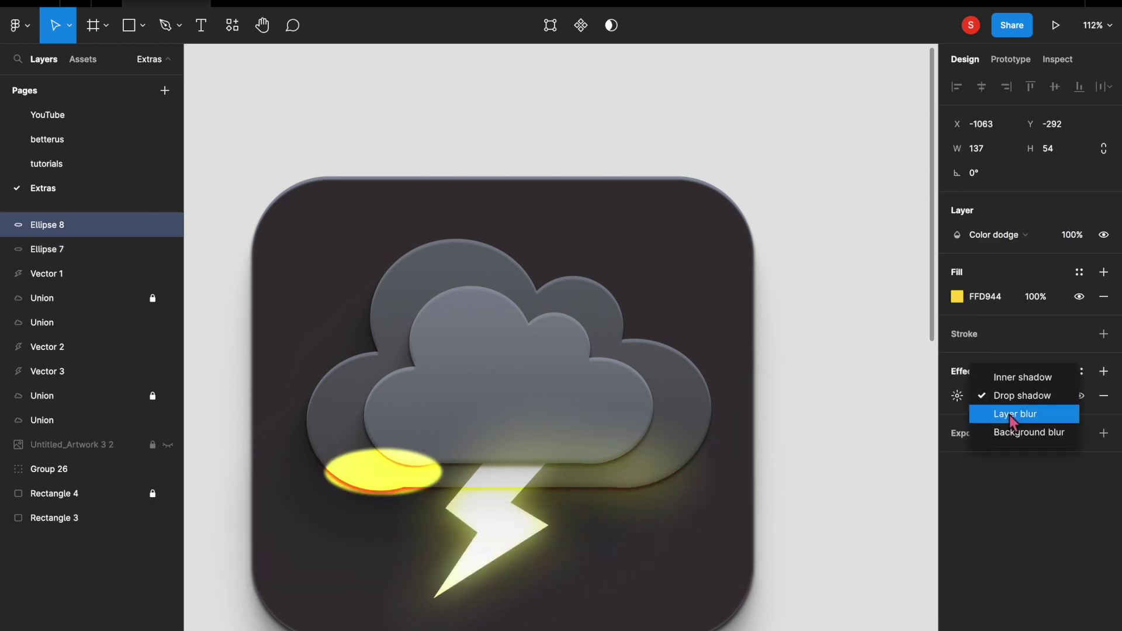
pyautogui.click(1017, 411)
pyautogui.click(957, 396)
pyautogui.write('70')
# Set the left ellipse's layer opacity to 40%.
pyautogui.click(1073, 234)
pyautogui.write('40')
pyautogui.press('Return')
# Change the right ellipse's layer blur to 70.
pyautogui.click(672, 461)
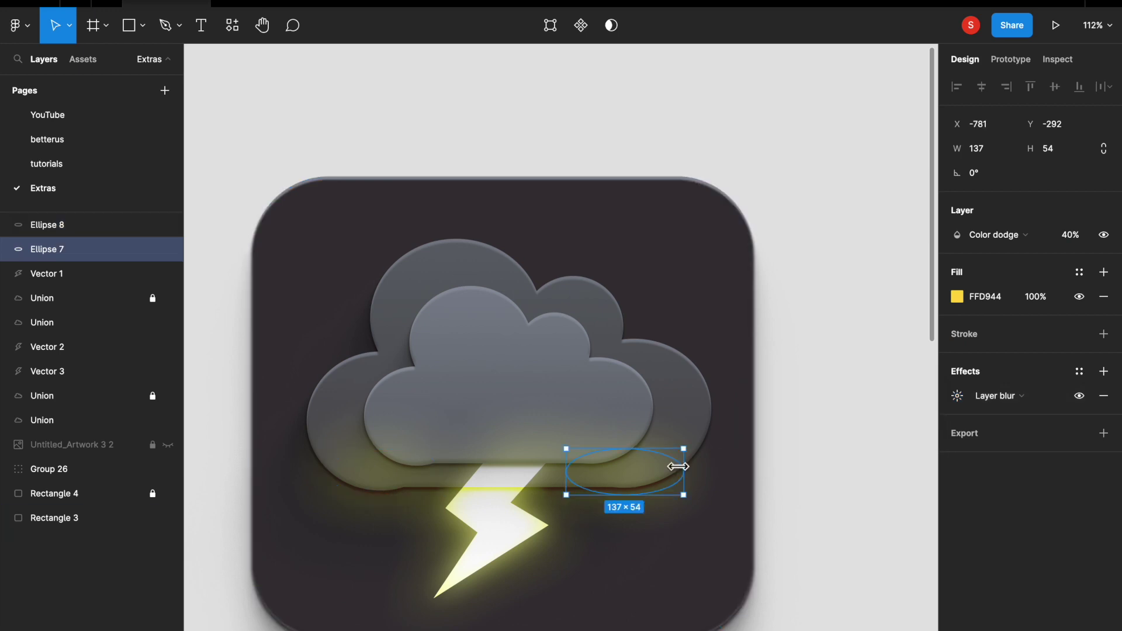
pyautogui.click(957, 396)
pyautogui.write('70')
pyautogui.click(923, 399)
# Widen both ellipses toward the lightning bolt, the right one to about 164 and the left one to about 179.
pyautogui.moveTo(566, 472); pyautogui.dragTo(541, 475)
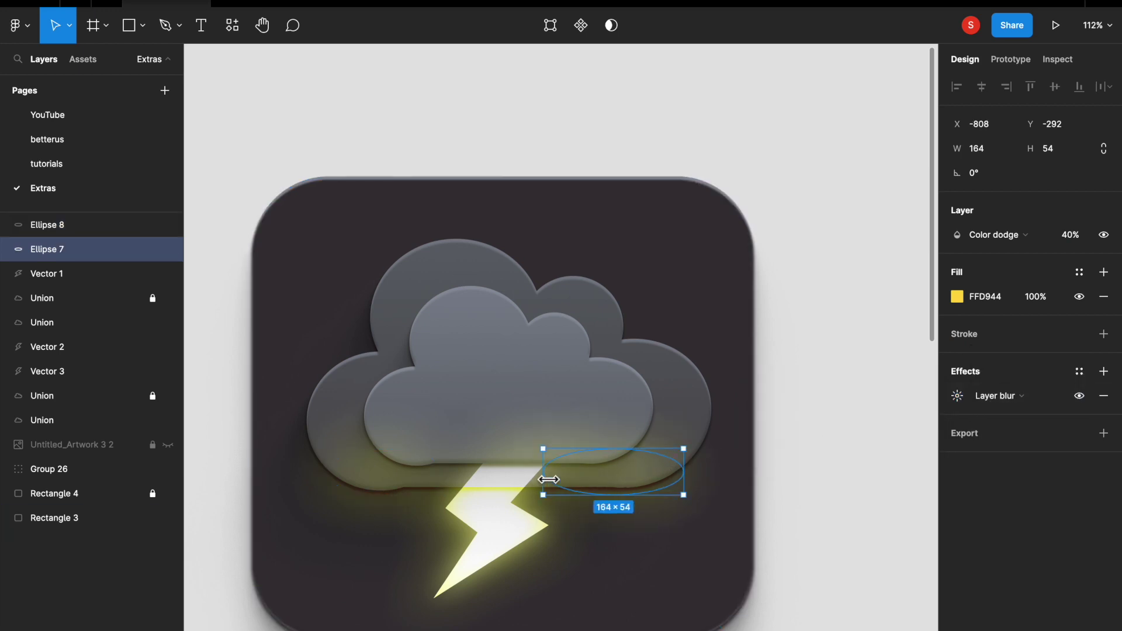
pyautogui.click(412, 490)
pyautogui.moveTo(442, 476); pyautogui.dragTo(484, 479)
pyautogui.click(784, 476)
# Mask the right ellipse (Ellipse 7) with the unlocked back-cloud Union.
pyautogui.click(676, 480)
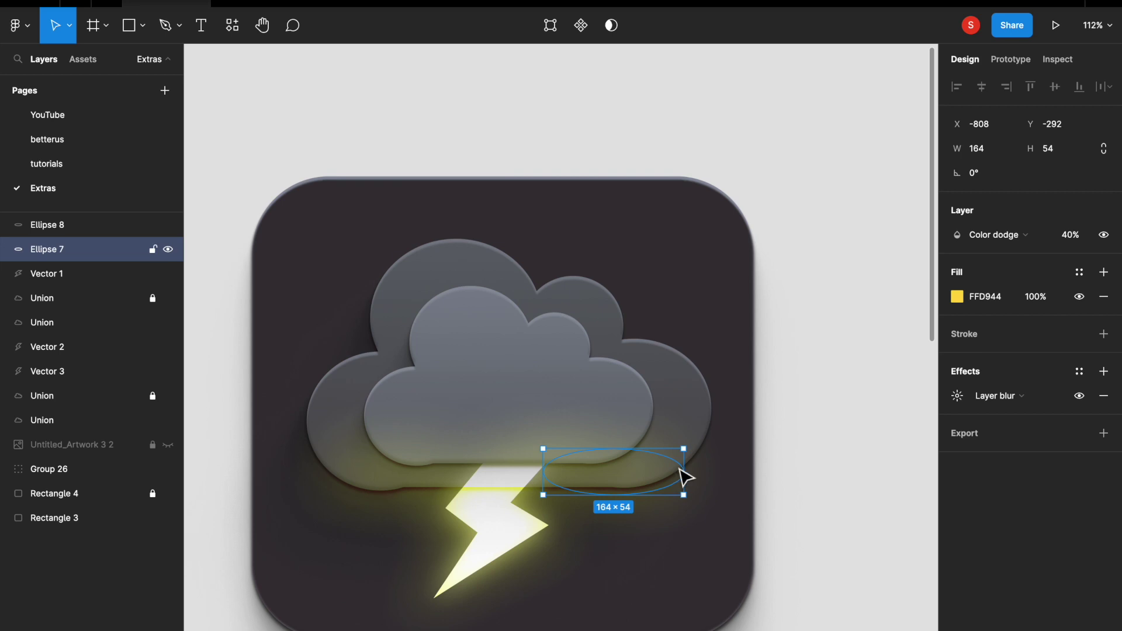
pyautogui.keyDown('shift'); pyautogui.click(689, 435); pyautogui.keyUp('shift')
pyautogui.rightClick(648, 475)
pyautogui.click(666, 474)
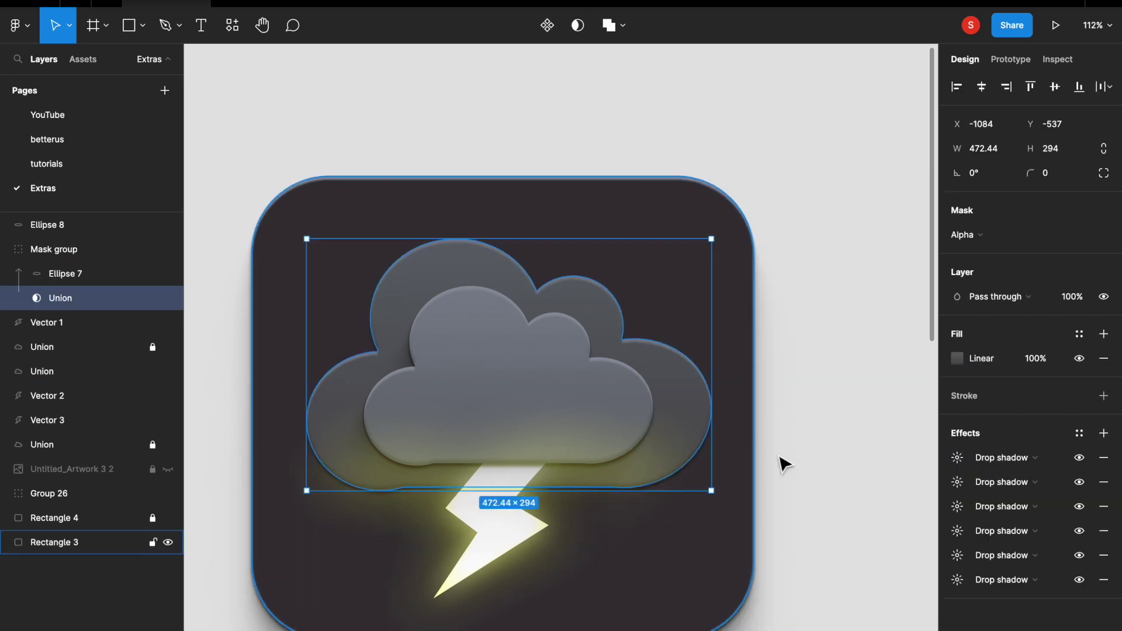
pyautogui.click(801, 461)
# Move the left ellipse (Ellipse 8) into the mask group above Ellipse 7.
pyautogui.click(404, 487)
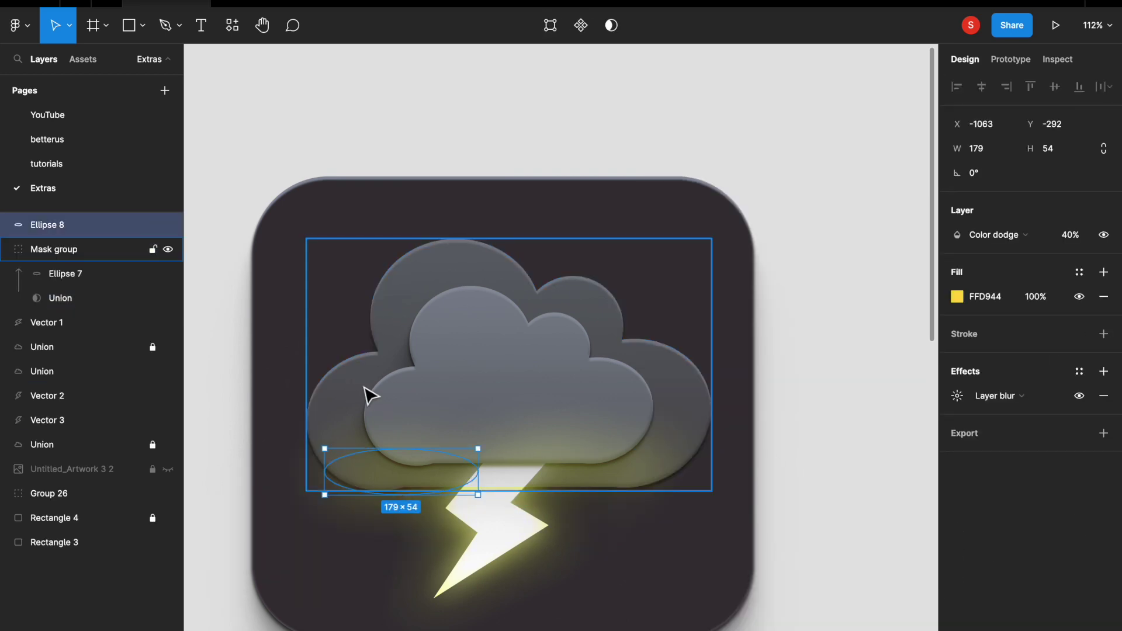
pyautogui.moveTo(95, 229); pyautogui.dragTo(95, 258)
pyautogui.click(821, 248)
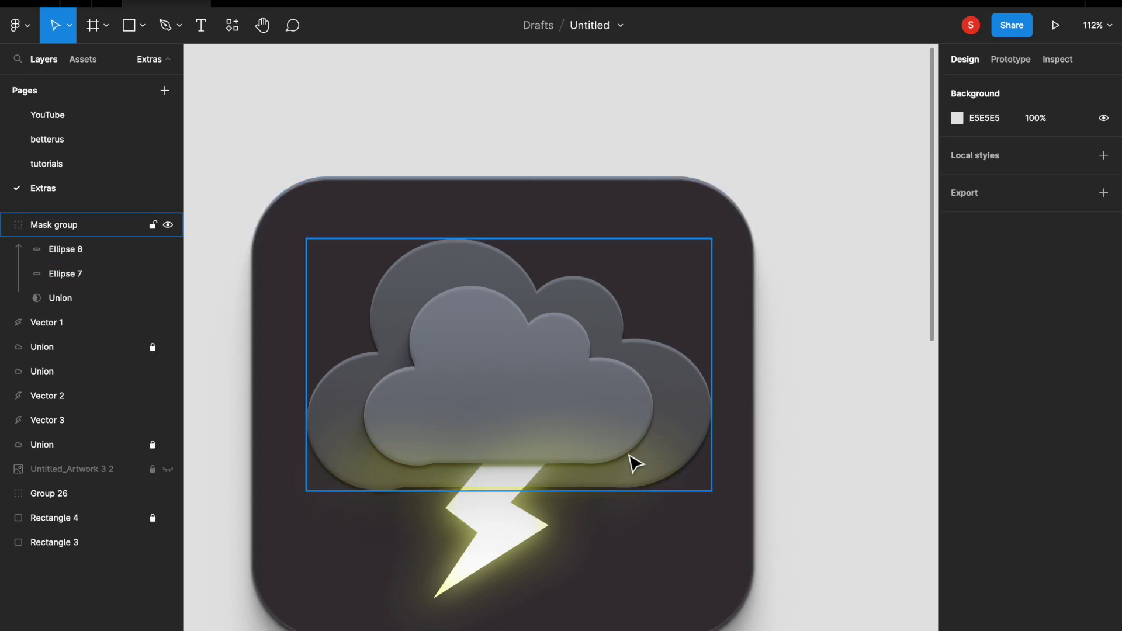
# Try extending both masked ellipses upward to a height of 64.
pyautogui.click(65, 274)
pyautogui.moveTo(626, 448); pyautogui.dragTo(627, 441)
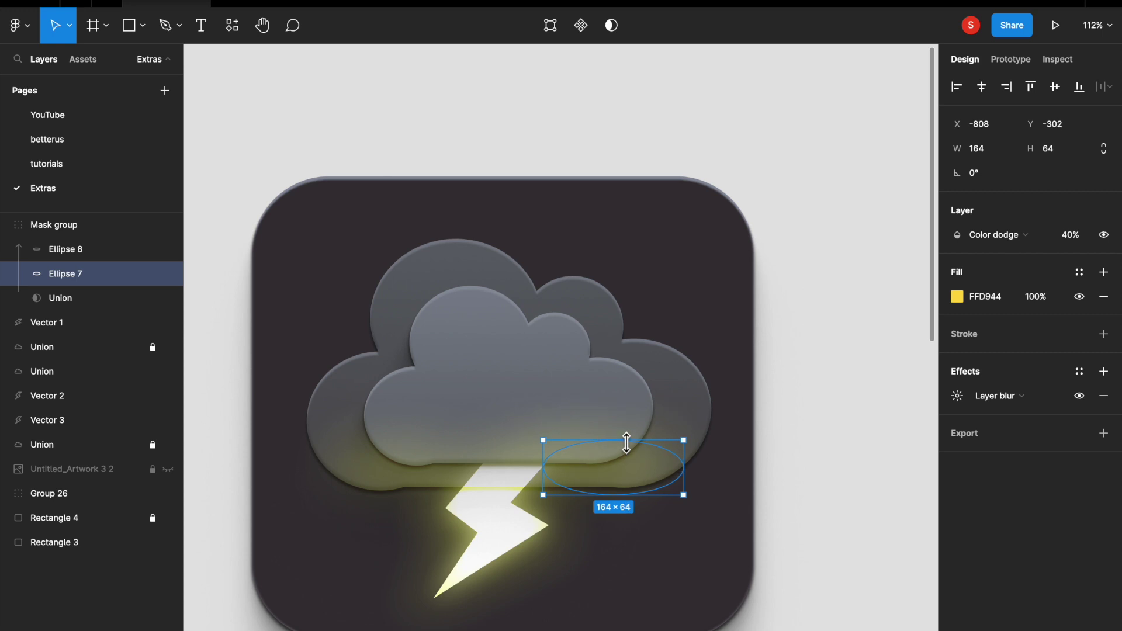
pyautogui.click(78, 250)
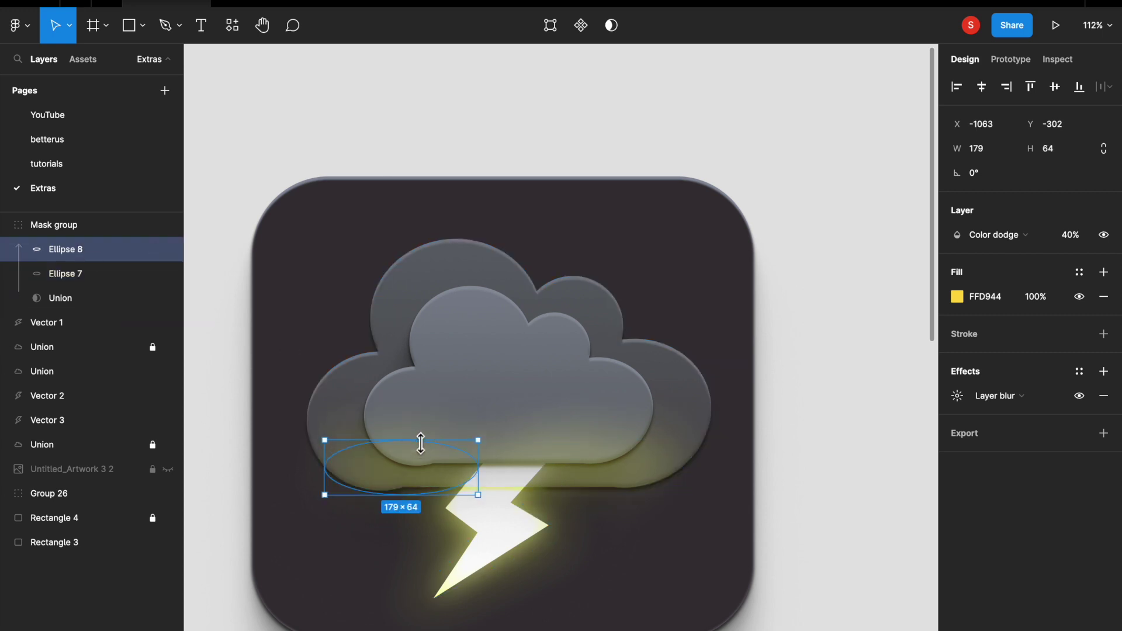
pyautogui.click(598, 467)
pyautogui.click(822, 314)
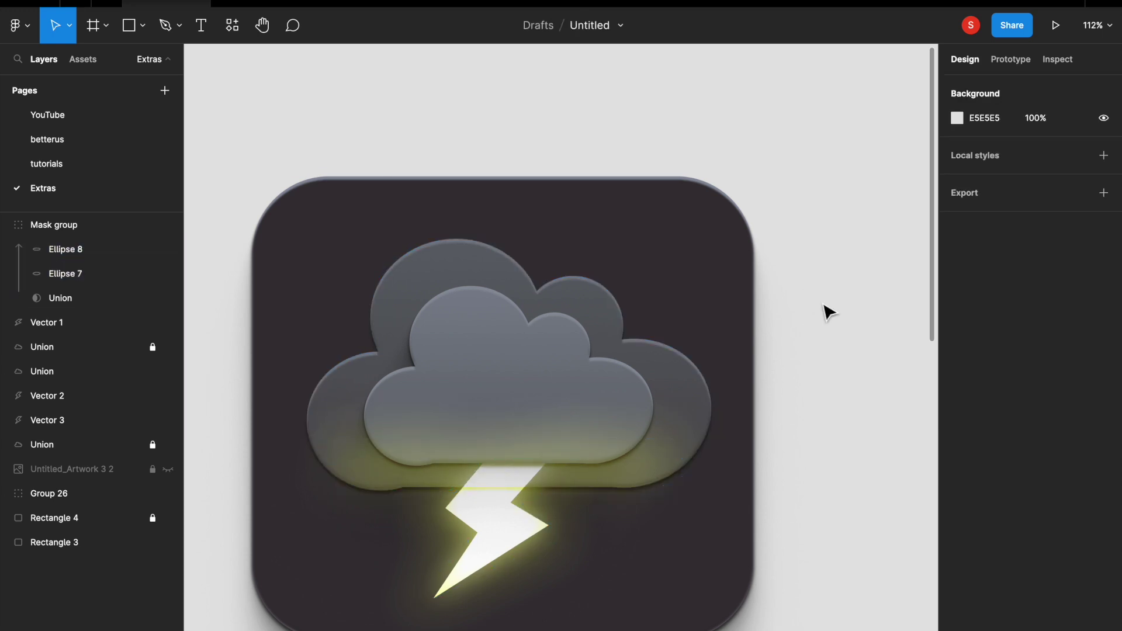
# Undo the height changes of both masked ellipses.
pyautogui.hotkey('ctrl', 'z')
pyautogui.hotkey('ctrl', 'z')
pyautogui.hotkey('ctrl', 'z')
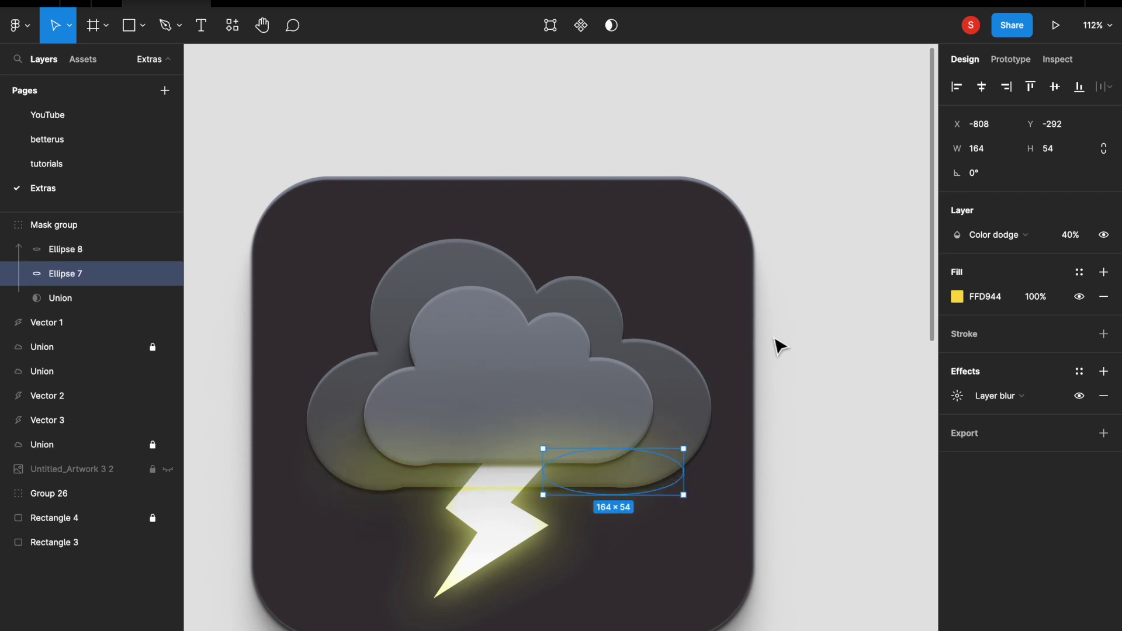
pyautogui.hotkey('ctrl', 'z')
# Lower the layer opacity of Ellipse 8 in the mask group to 20%.
pyautogui.hotkey('shift', '1')
pyautogui.scroll(5, 780, 346)
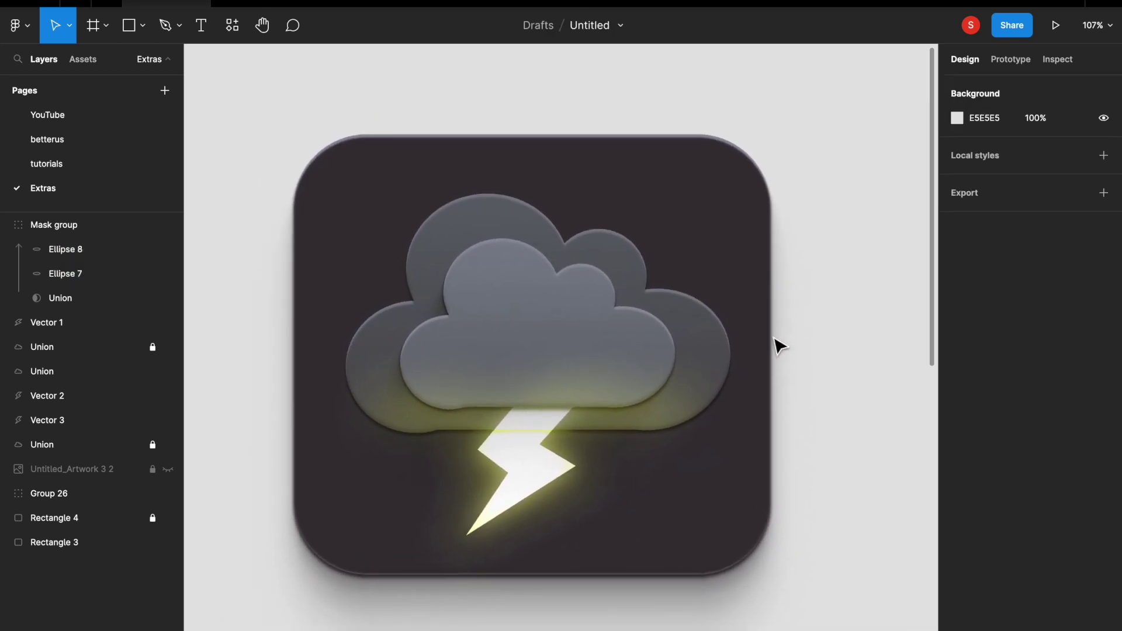
pyautogui.click(626, 426)
pyautogui.doubleClick(436, 412)
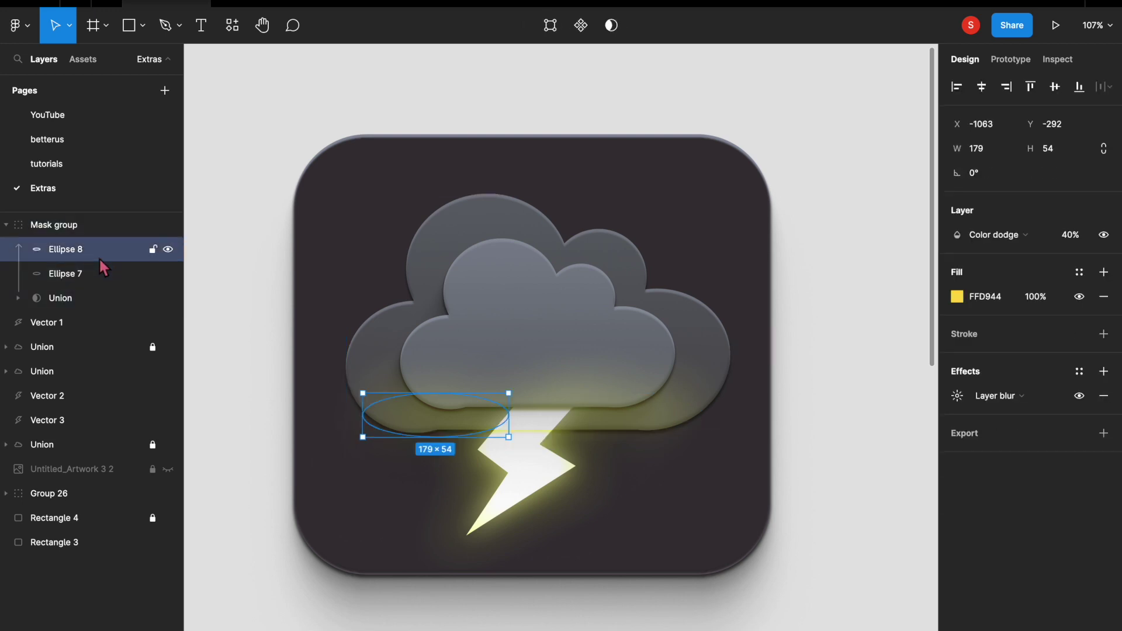
pyautogui.click(1071, 234)
pyautogui.write('20')
pyautogui.press('Return')
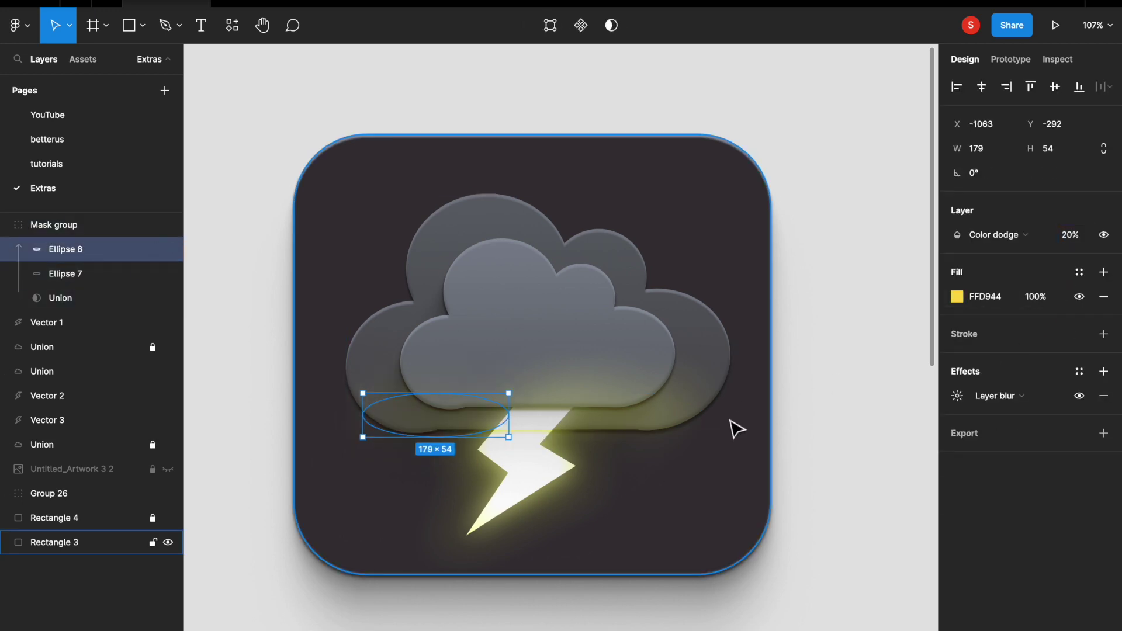
# Lower the layer opacity of Ellipse 7 in the mask group to 20% and deselect it.
pyautogui.press('Tab')
pyautogui.click(1070, 235)
pyautogui.write('20')
pyautogui.press('Return')
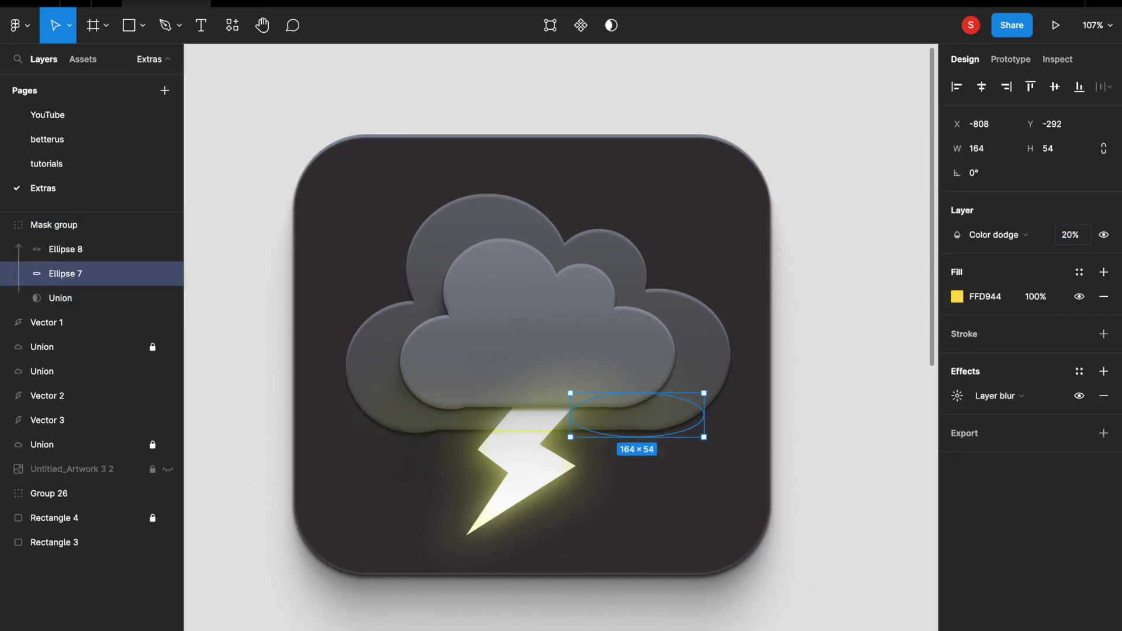
pyautogui.click(801, 248)
pyautogui.scroll(-4, 803, 250)
pyautogui.scroll(3, 802, 248)
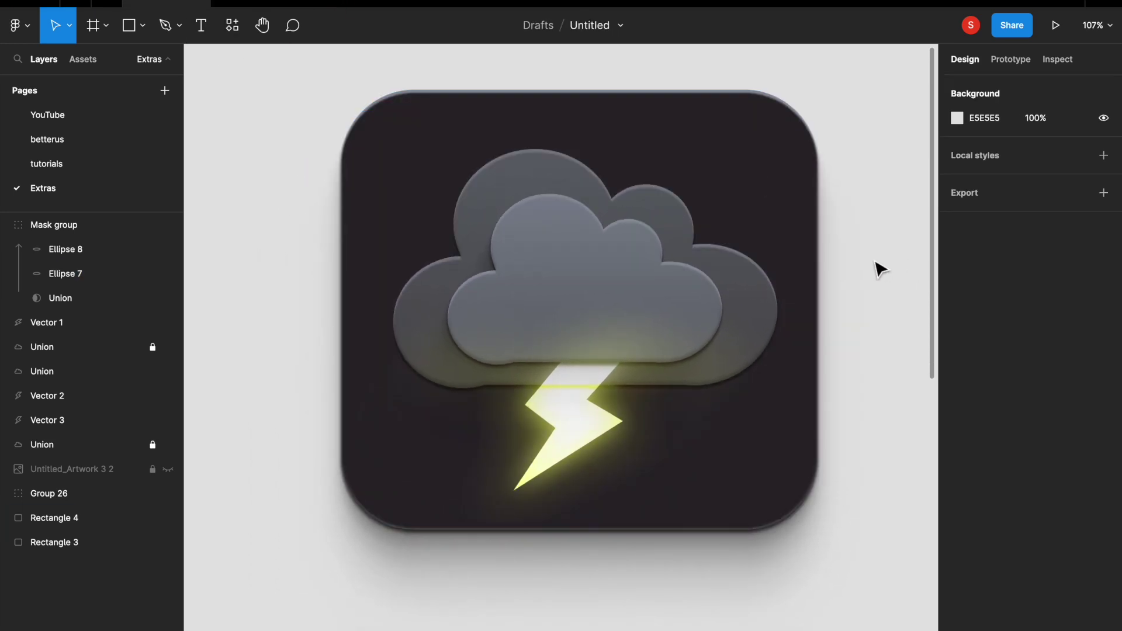
pyautogui.scroll(1, 879, 269)
pyautogui.scroll(2, 880, 269)
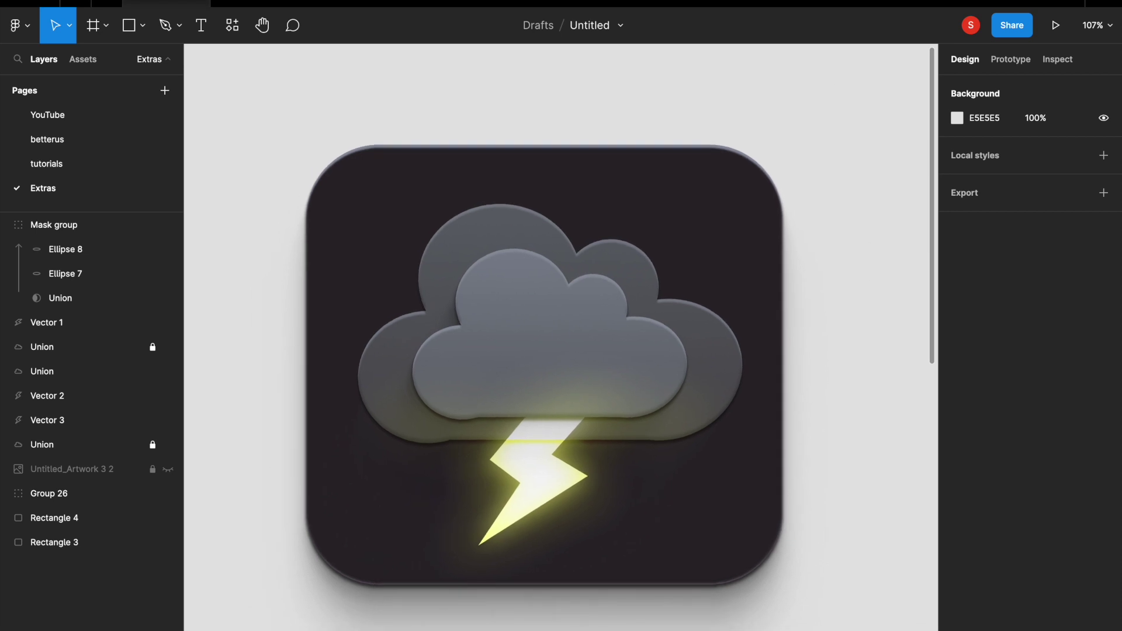